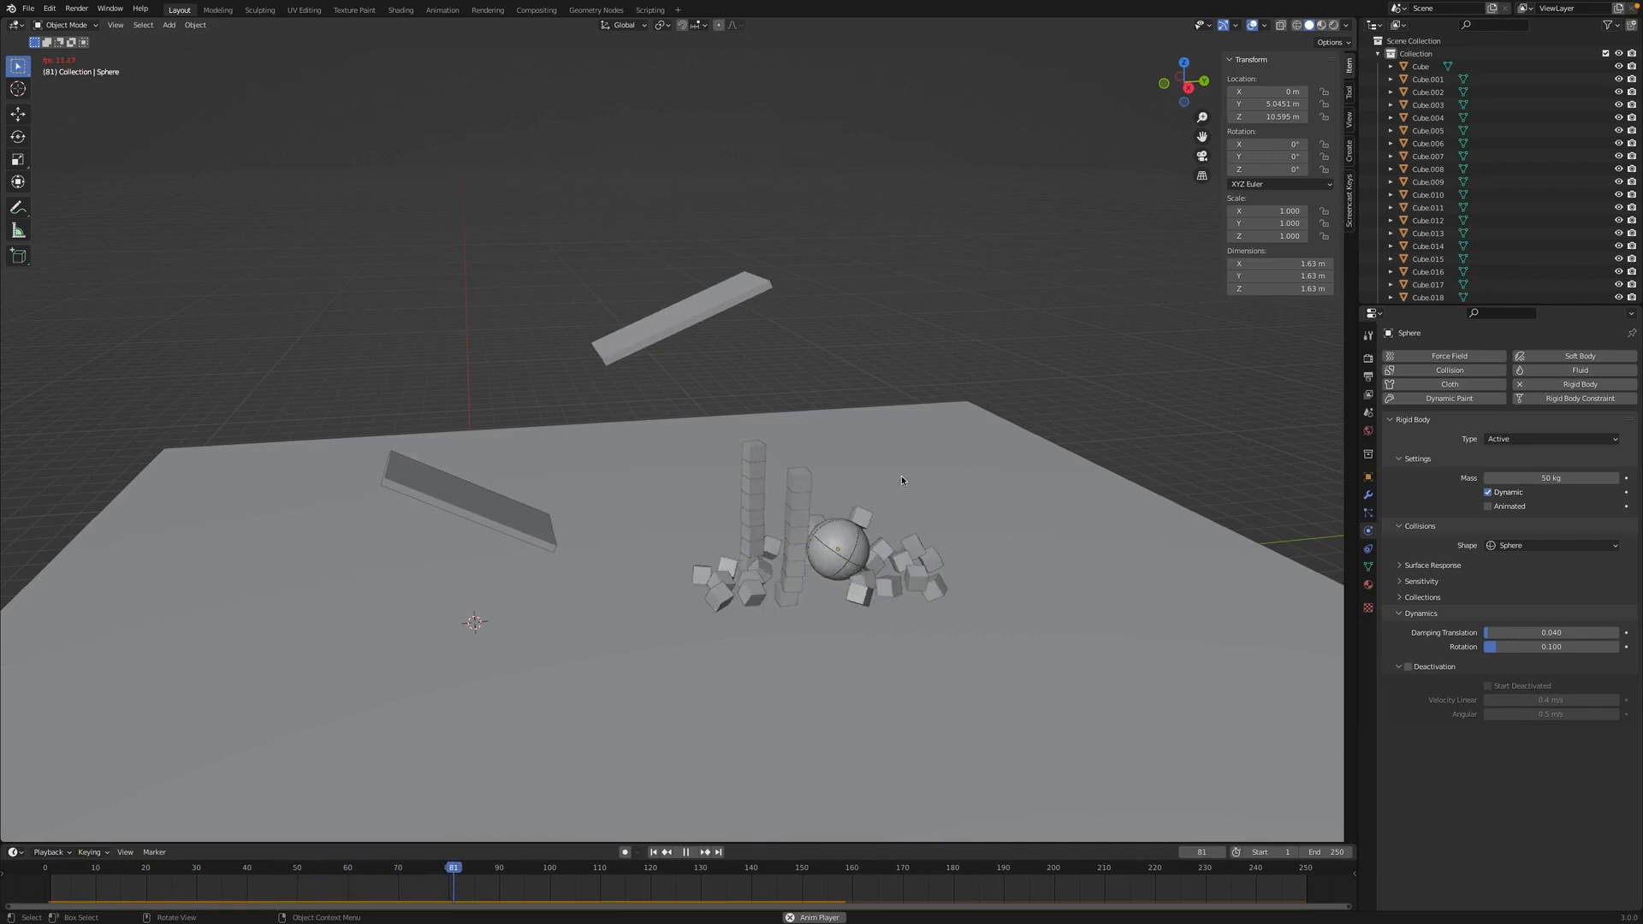
Step: Stop the simulation playback and return the timeline to the first frame
{"action": "key", "text": "space"}
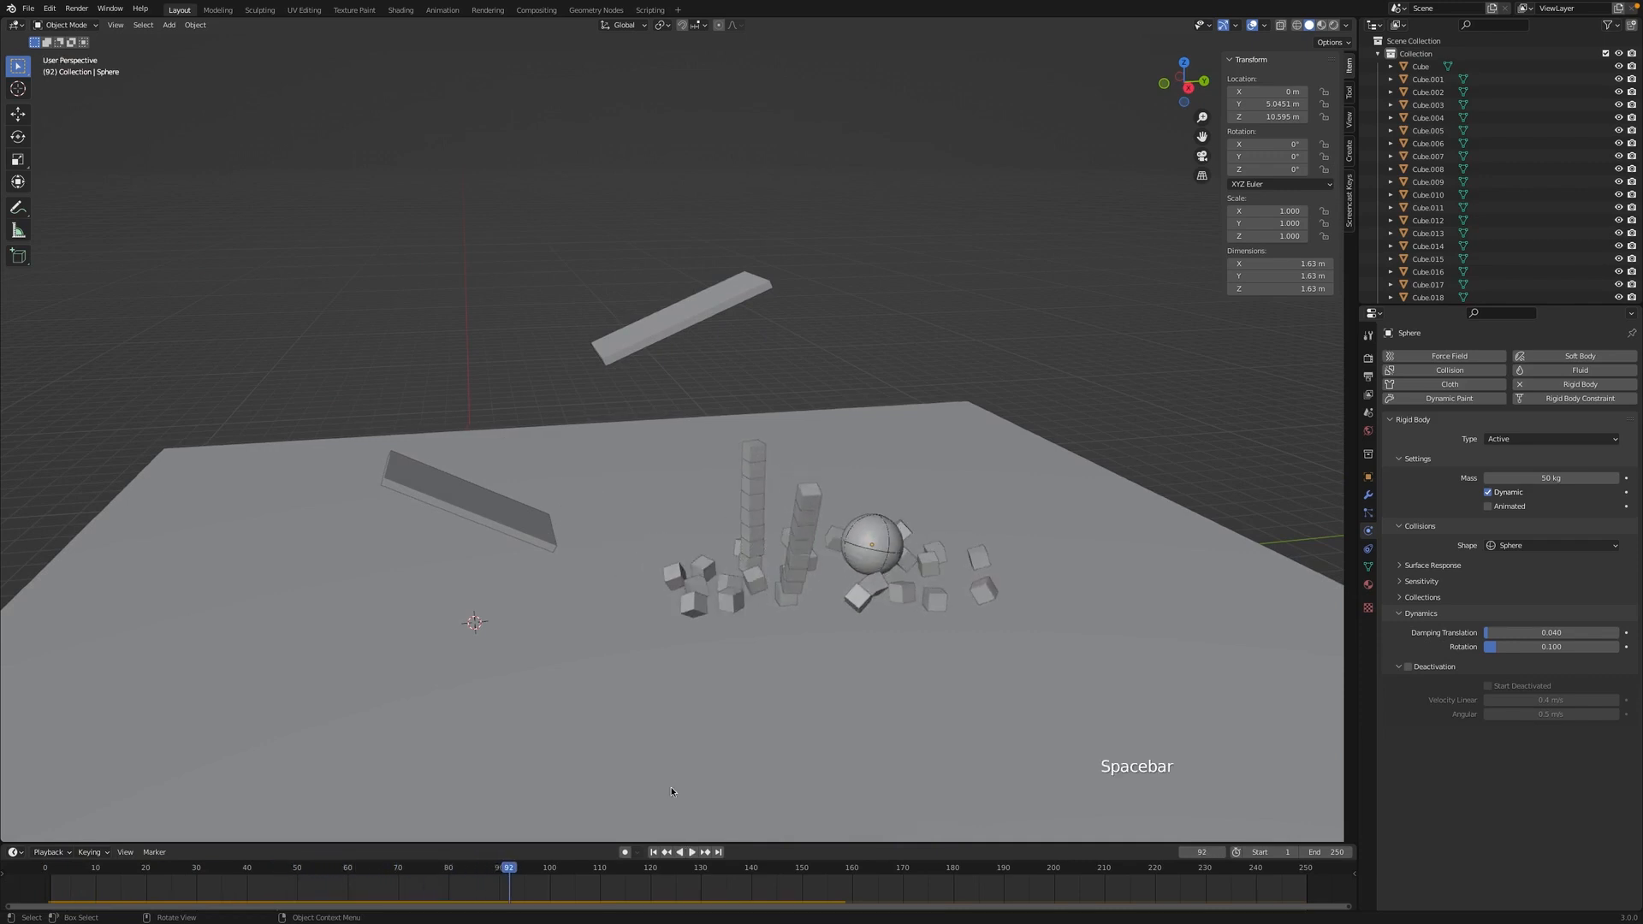
{"action": "left_click", "coordinate": [653, 852]}
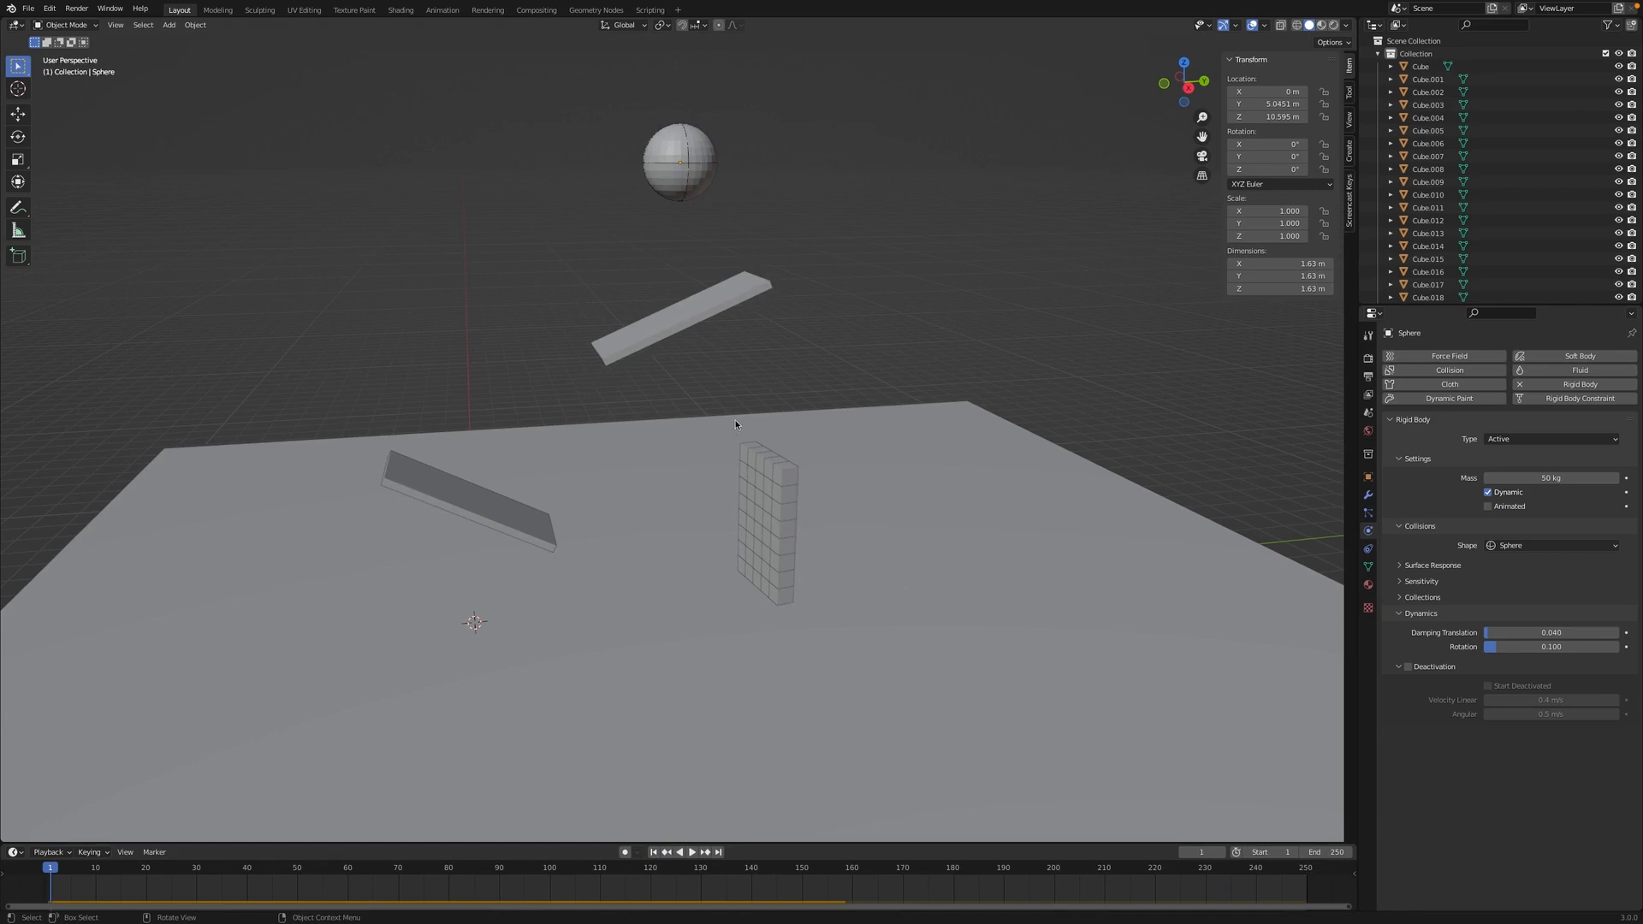
{"action": "middle_click_drag", "start_coordinate": [772, 618], "coordinate": [773, 591]}
{"action": "scroll", "coordinate": [614, 381], "scroll_direction": "down", "scroll_amount": 1}
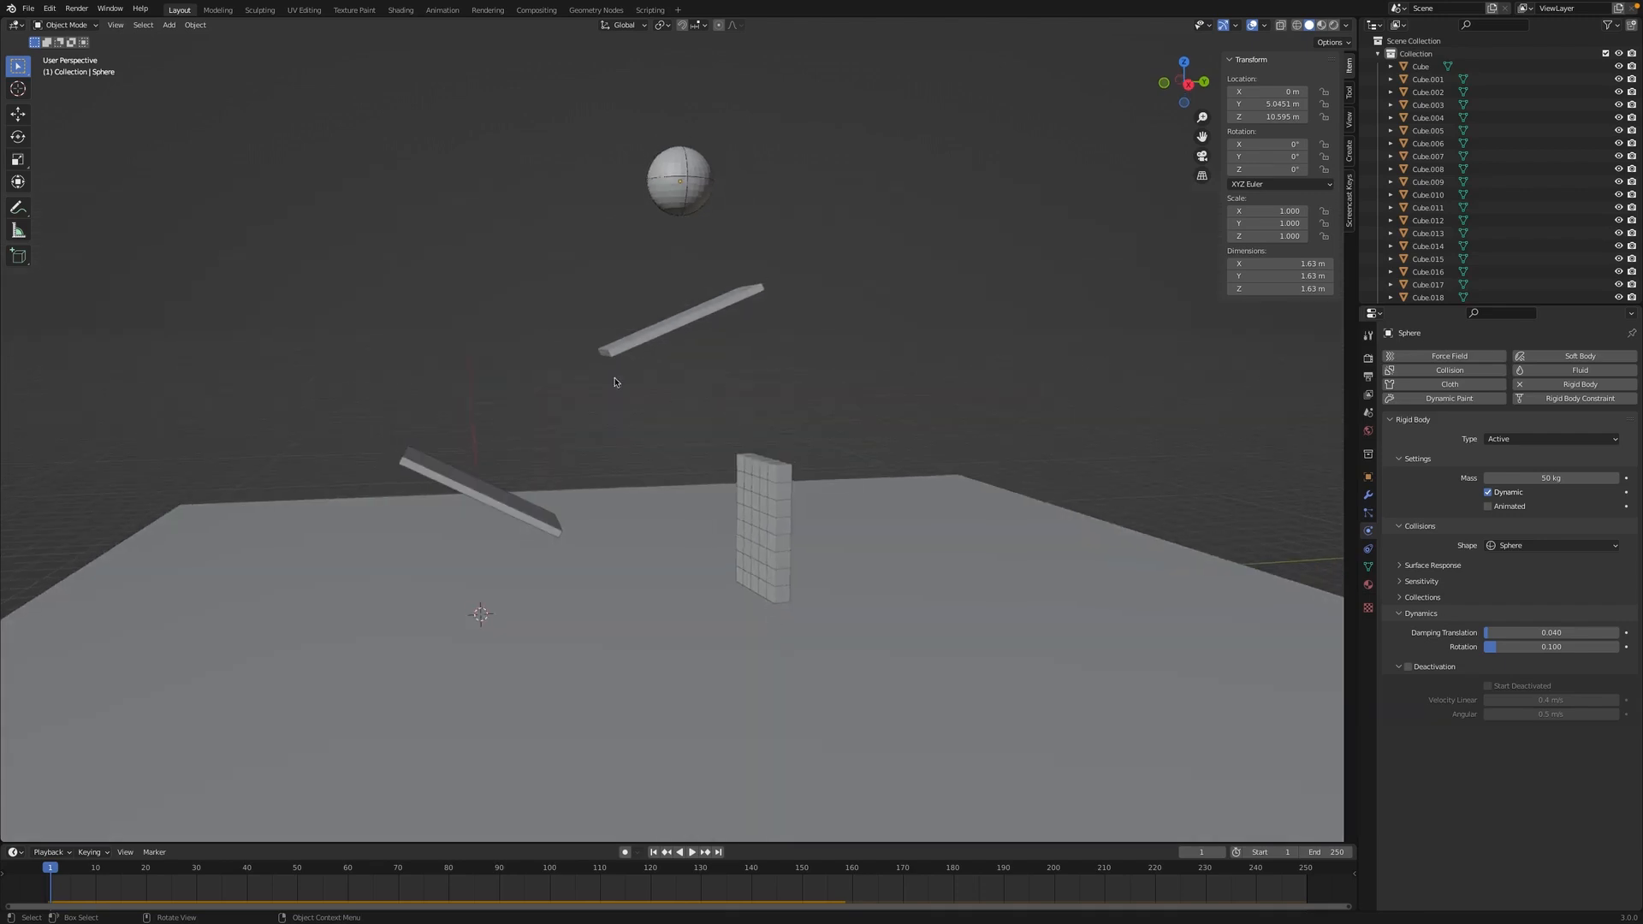
Step: Start a new General file, discarding the unsaved changes in the current scene
{"action": "left_click", "coordinate": [28, 8]}
{"action": "mouse_move", "coordinate": [48, 24]}
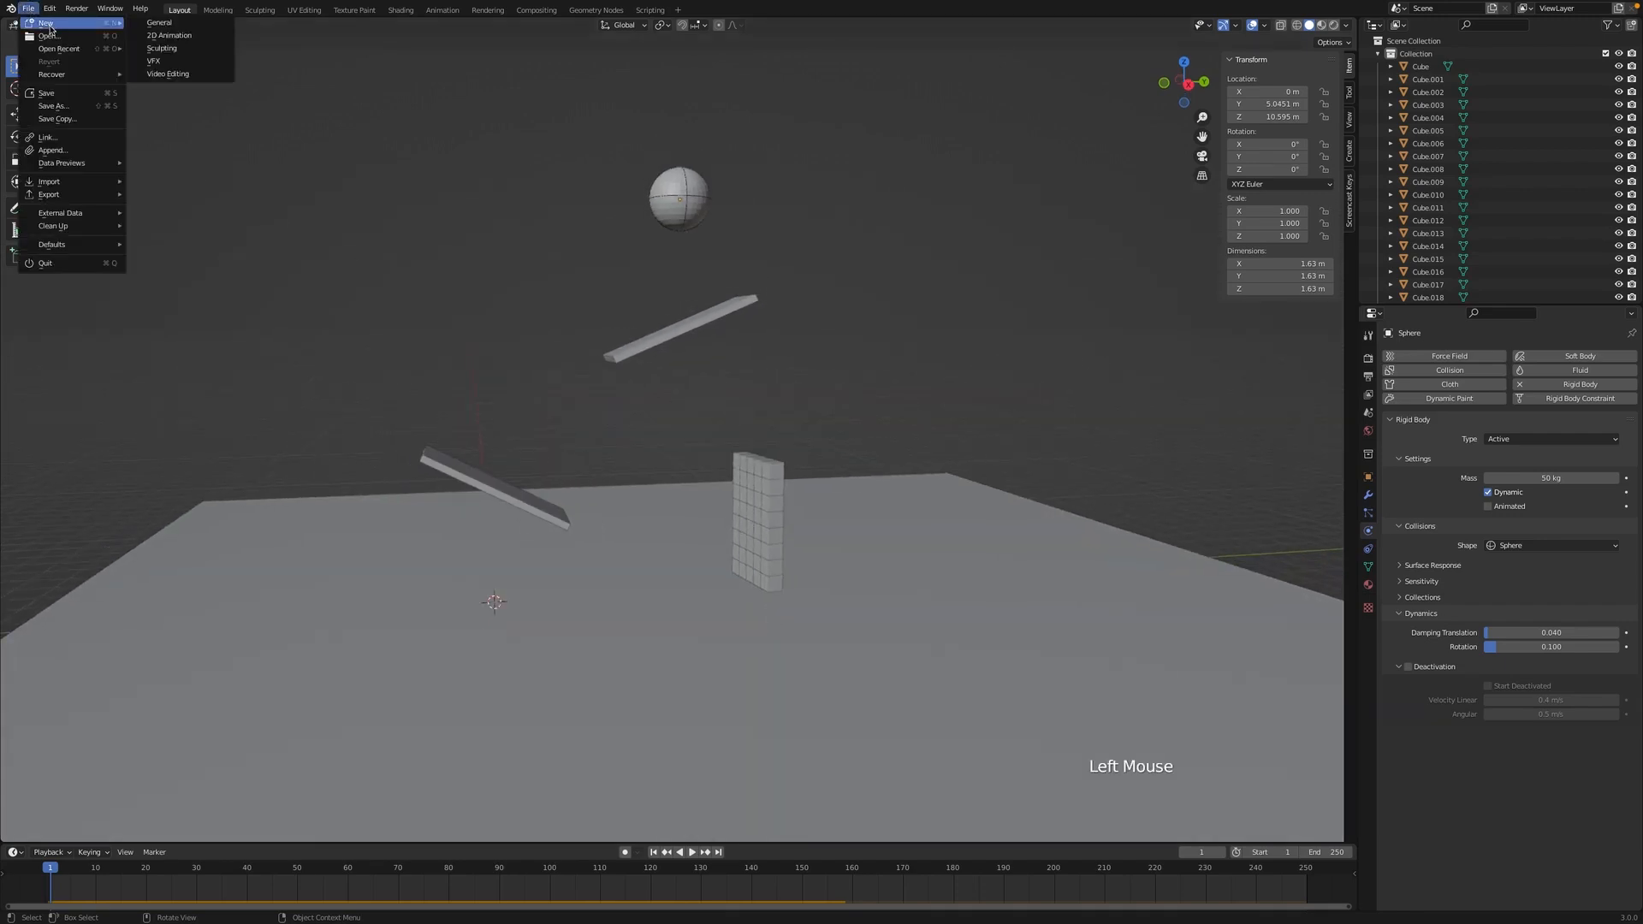
{"action": "left_click", "coordinate": [159, 22]}
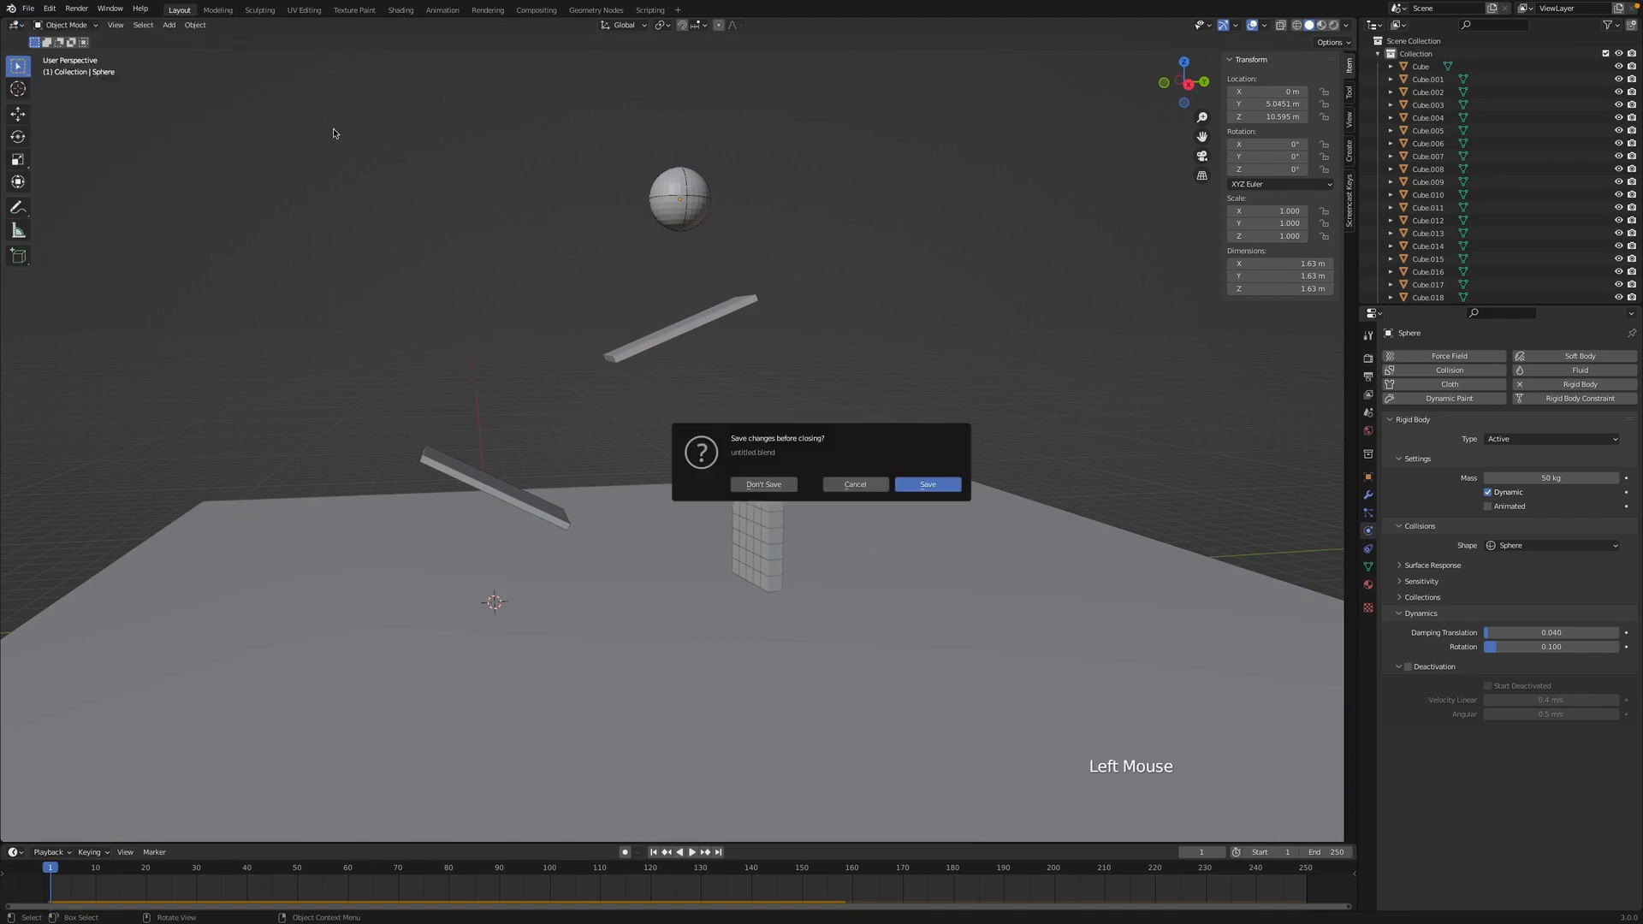
{"action": "left_click", "coordinate": [748, 485]}
Step: Show the default cube's transform values and set its X, Y and Z dimensions to 0.5 m
{"action": "scroll", "coordinate": [750, 485], "scroll_direction": "down", "scroll_amount": 1}
{"action": "scroll", "coordinate": [749, 484], "scroll_direction": "down", "scroll_amount": 5}
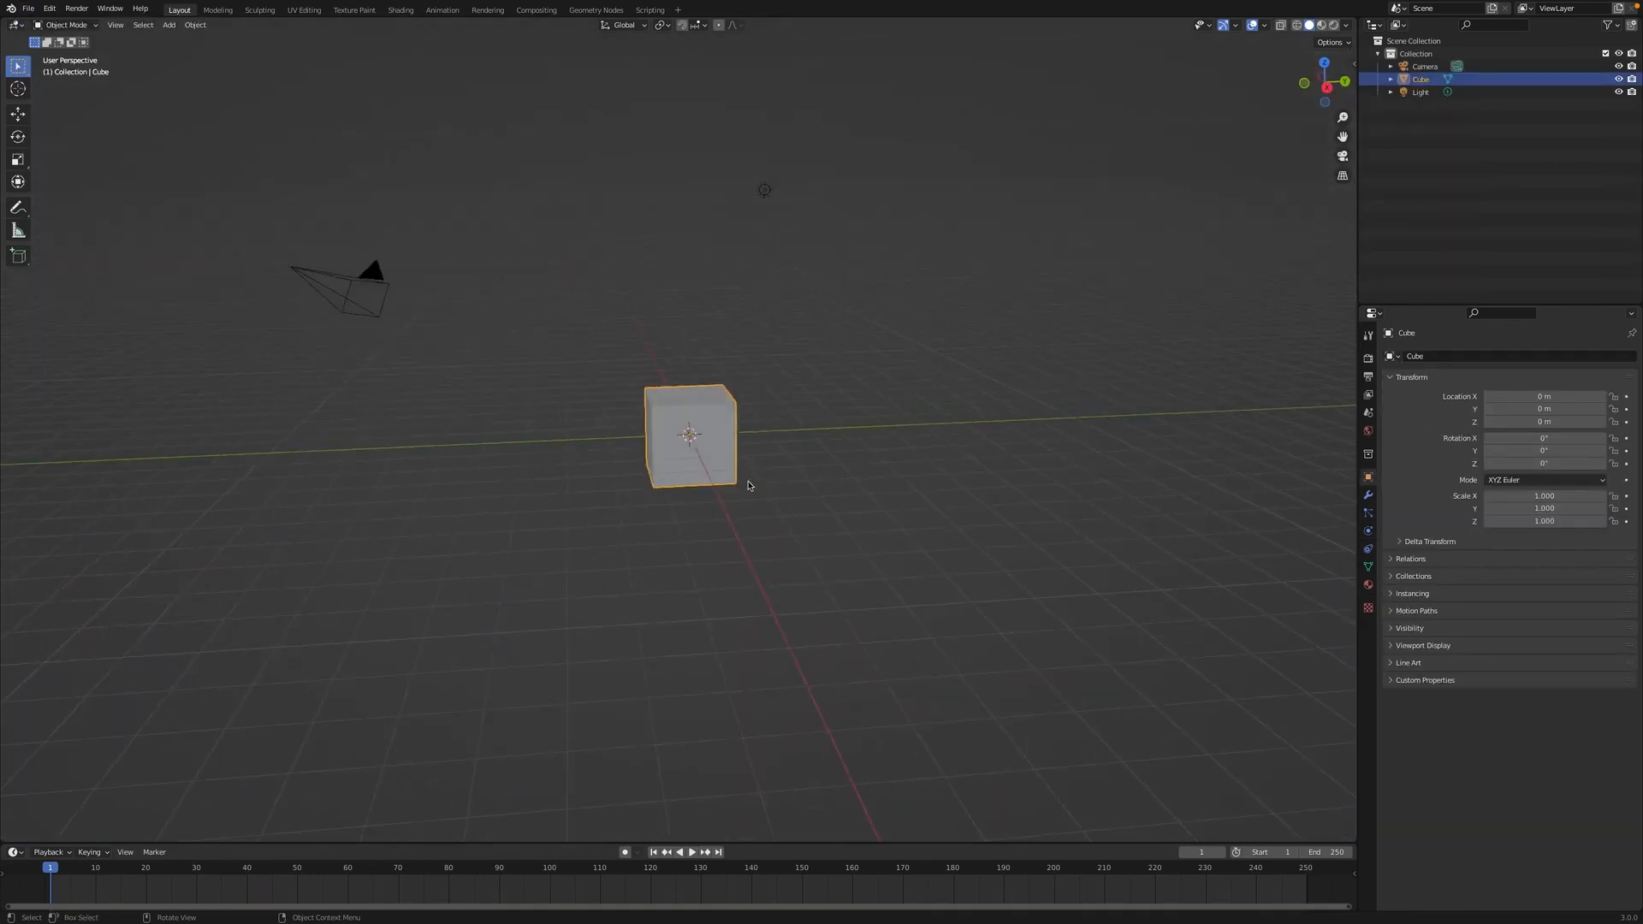
{"action": "scroll", "coordinate": [751, 446], "scroll_direction": "left", "scroll_amount": 2}
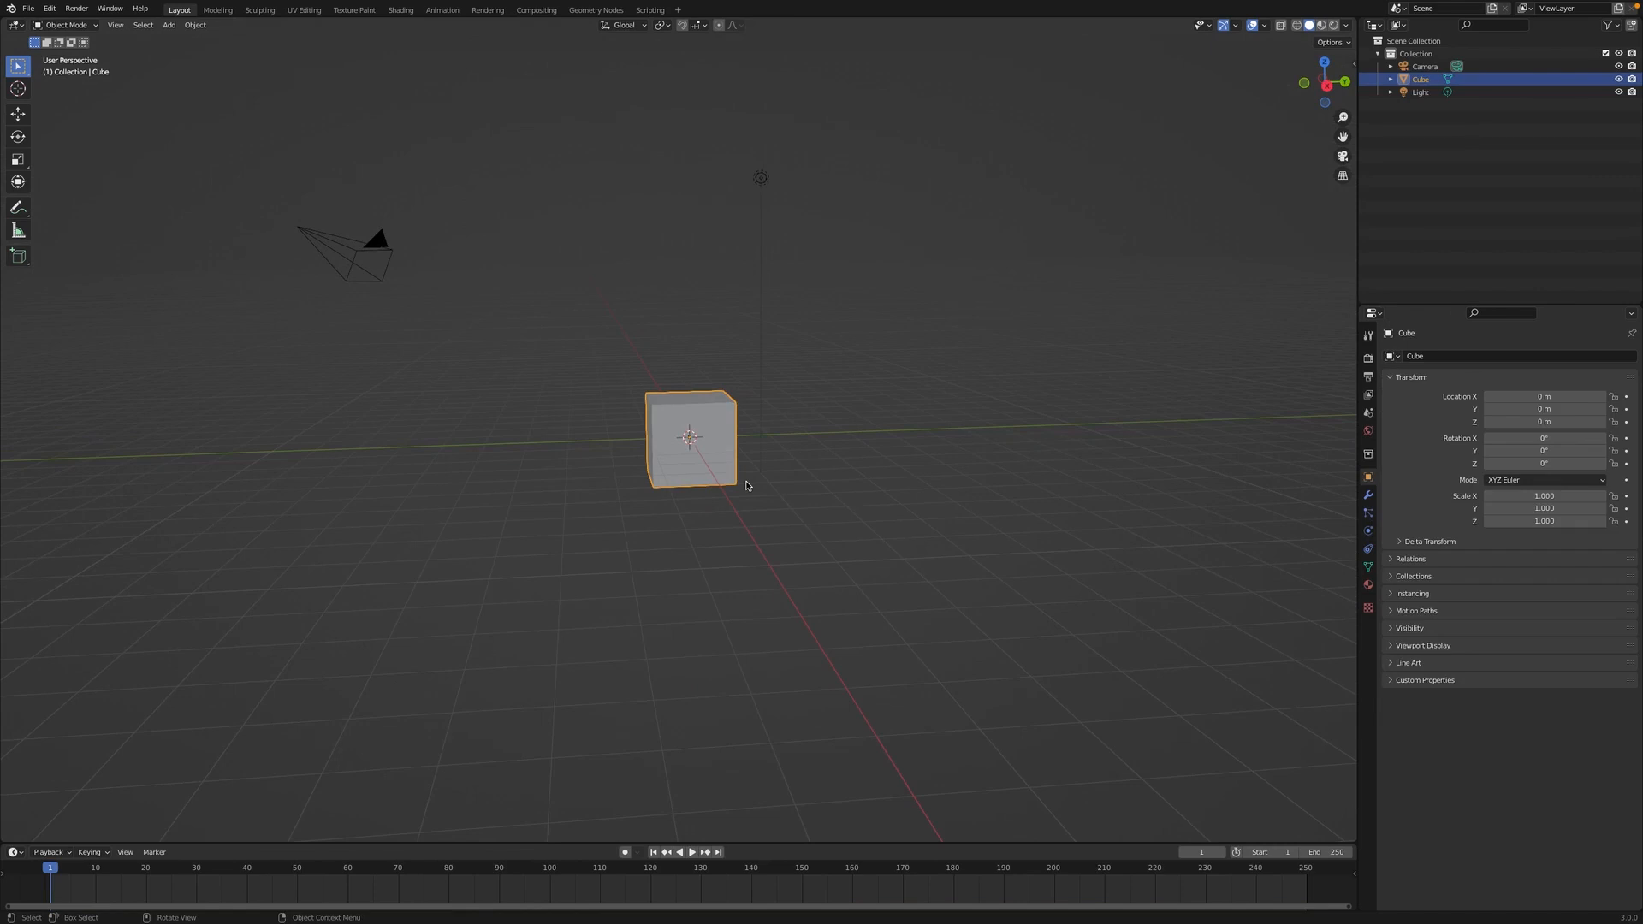
{"action": "scroll", "coordinate": [749, 485], "scroll_direction": "left", "scroll_amount": 3}
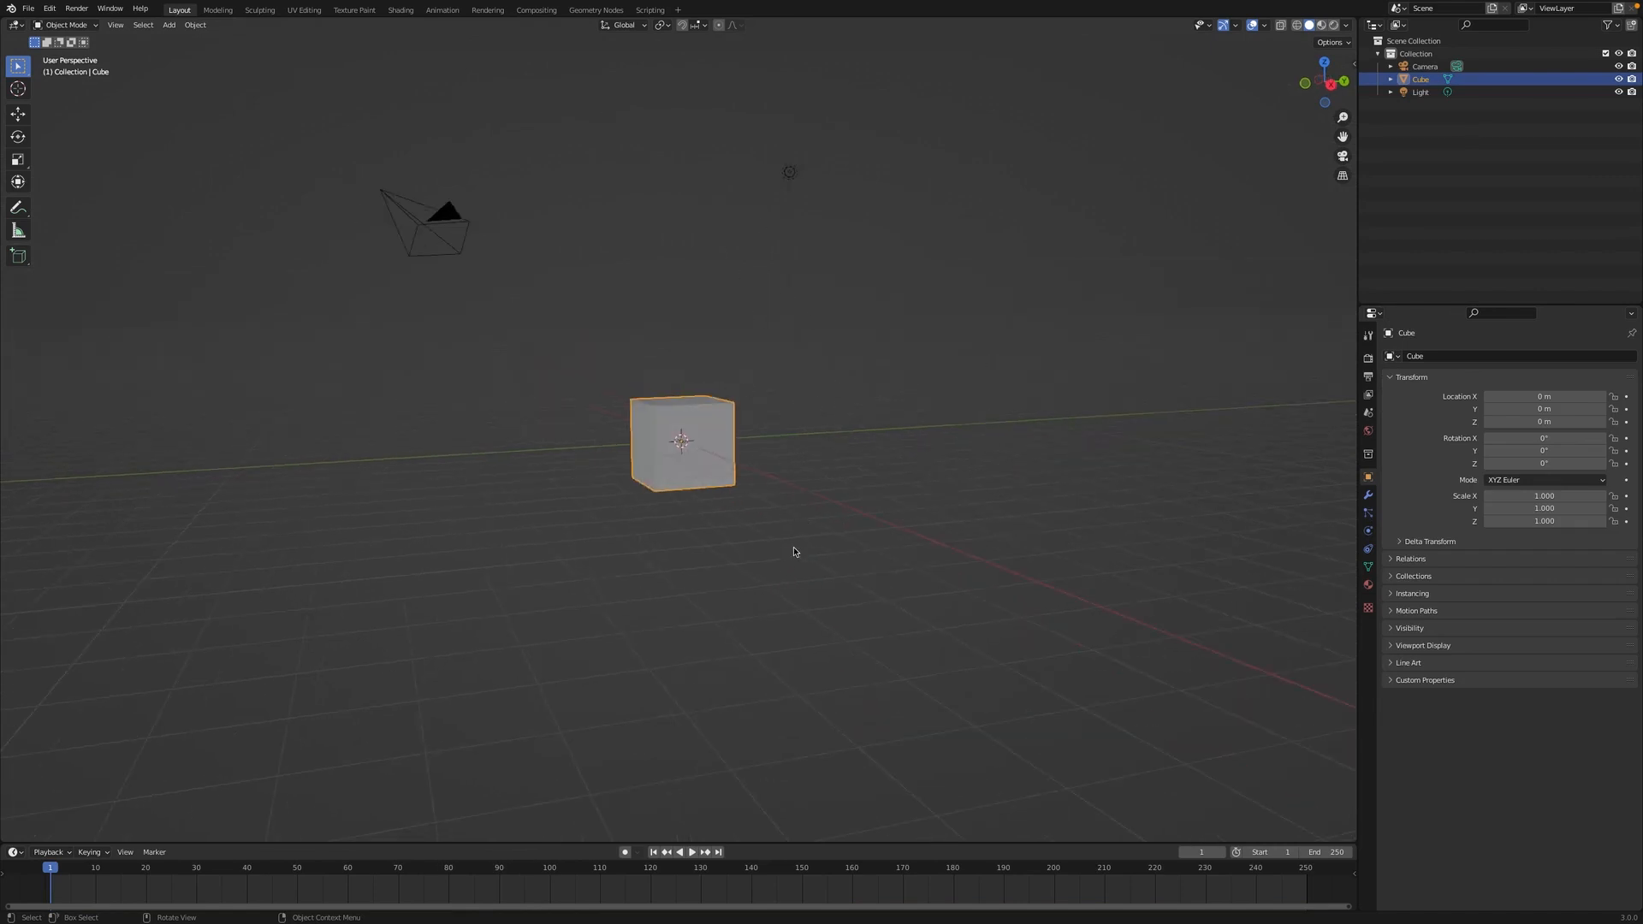
{"action": "key", "text": "s"}
{"action": "right_click", "coordinate": [712, 417]}
{"action": "key", "text": "n"}
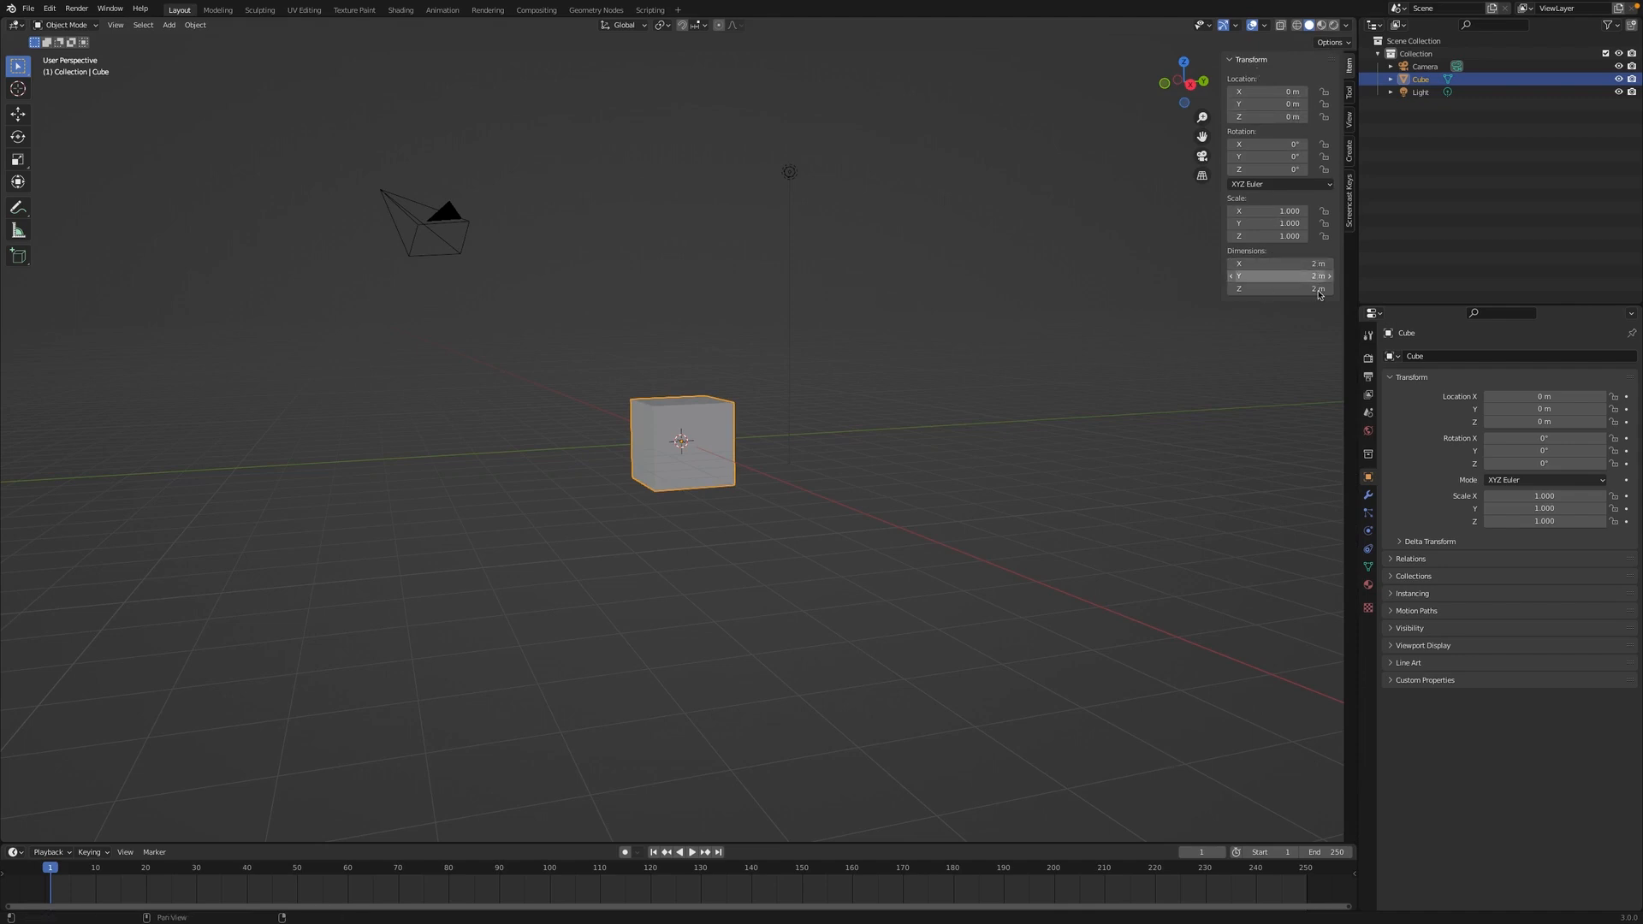
{"action": "left_click", "coordinate": [1315, 262]}
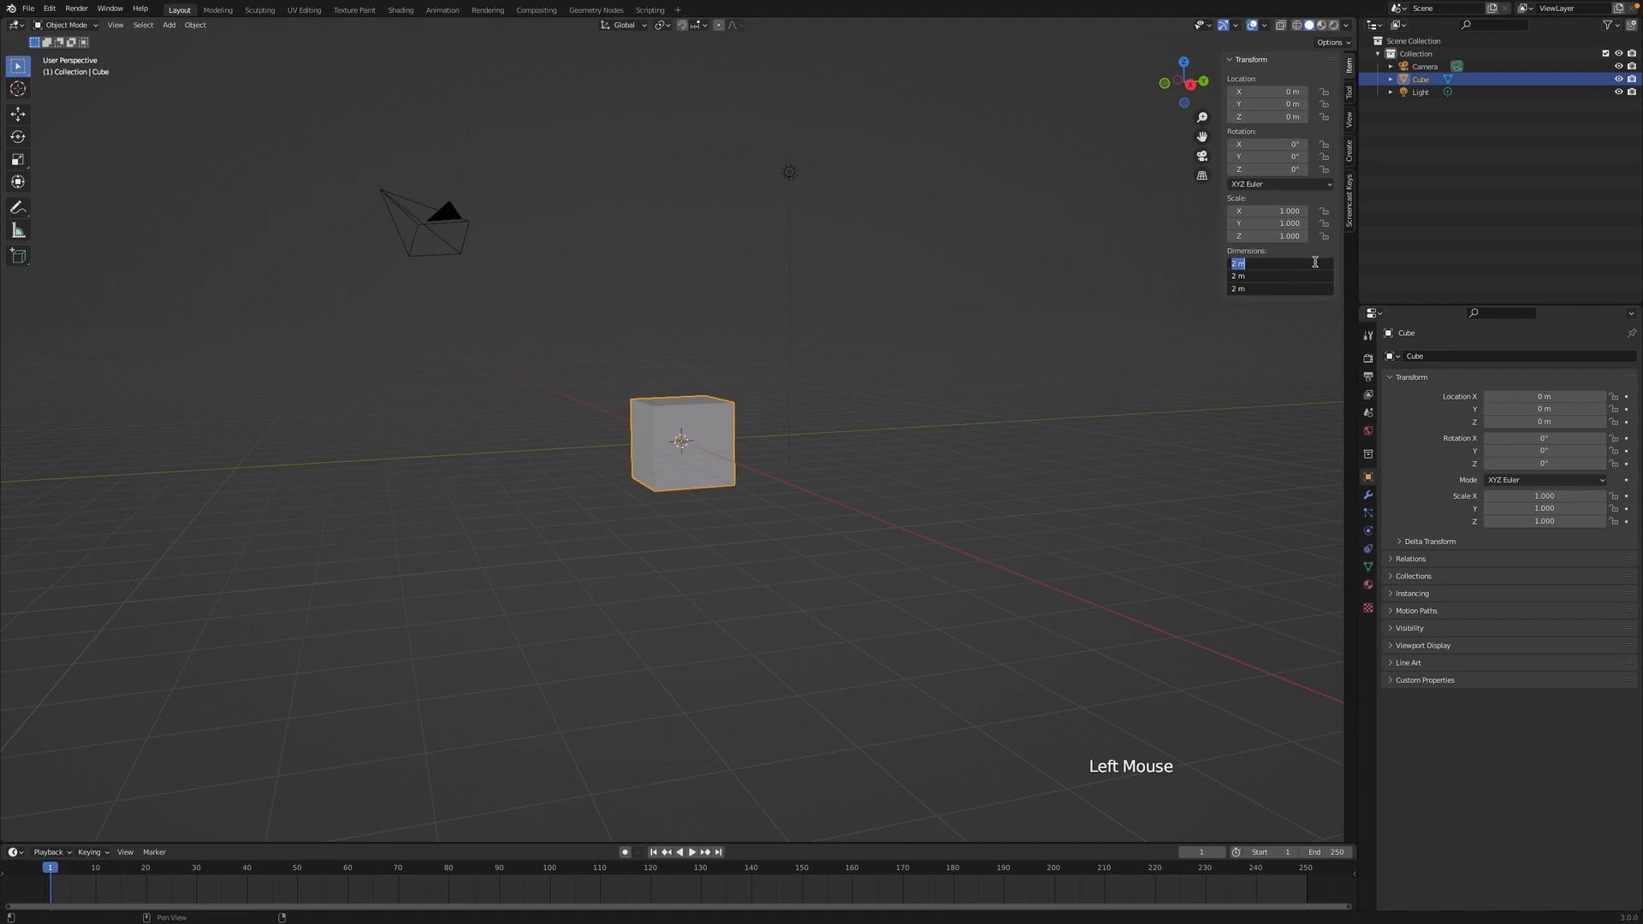
{"action": "key", "text": "BackSpace"}
{"action": "type", "text": ".5"}
{"action": "key", "text": "Return"}
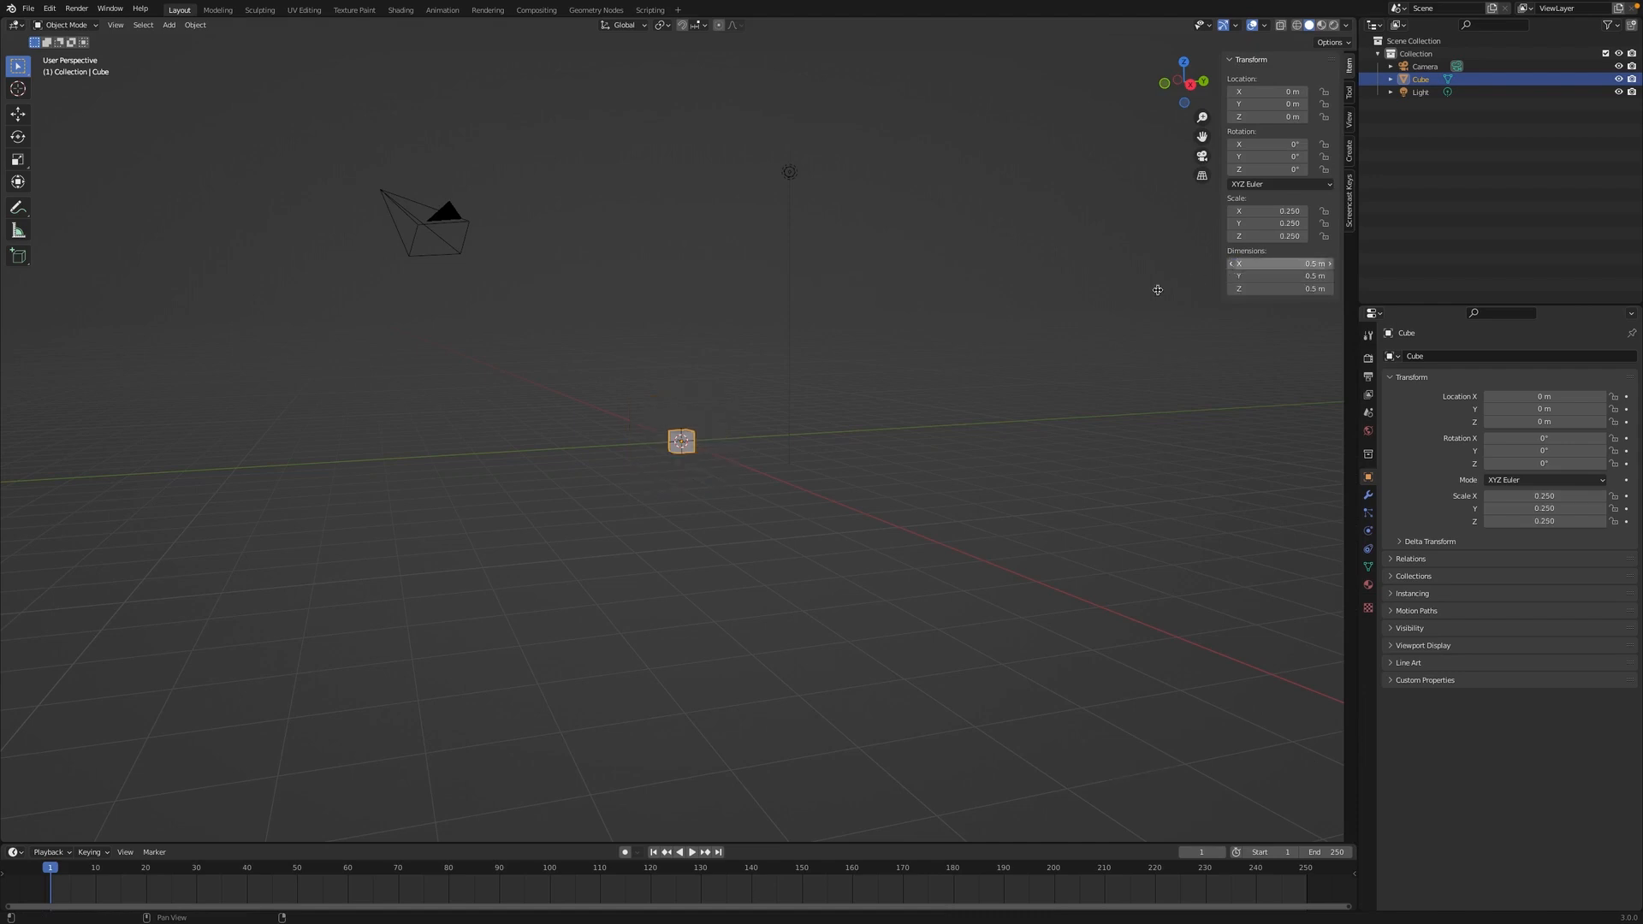
Step: Try to raise the cube 0.25 m along the global Z axis in the right orthographic view, and undo the move
{"action": "scroll", "coordinate": [810, 415], "scroll_direction": "up", "scroll_amount": 2}
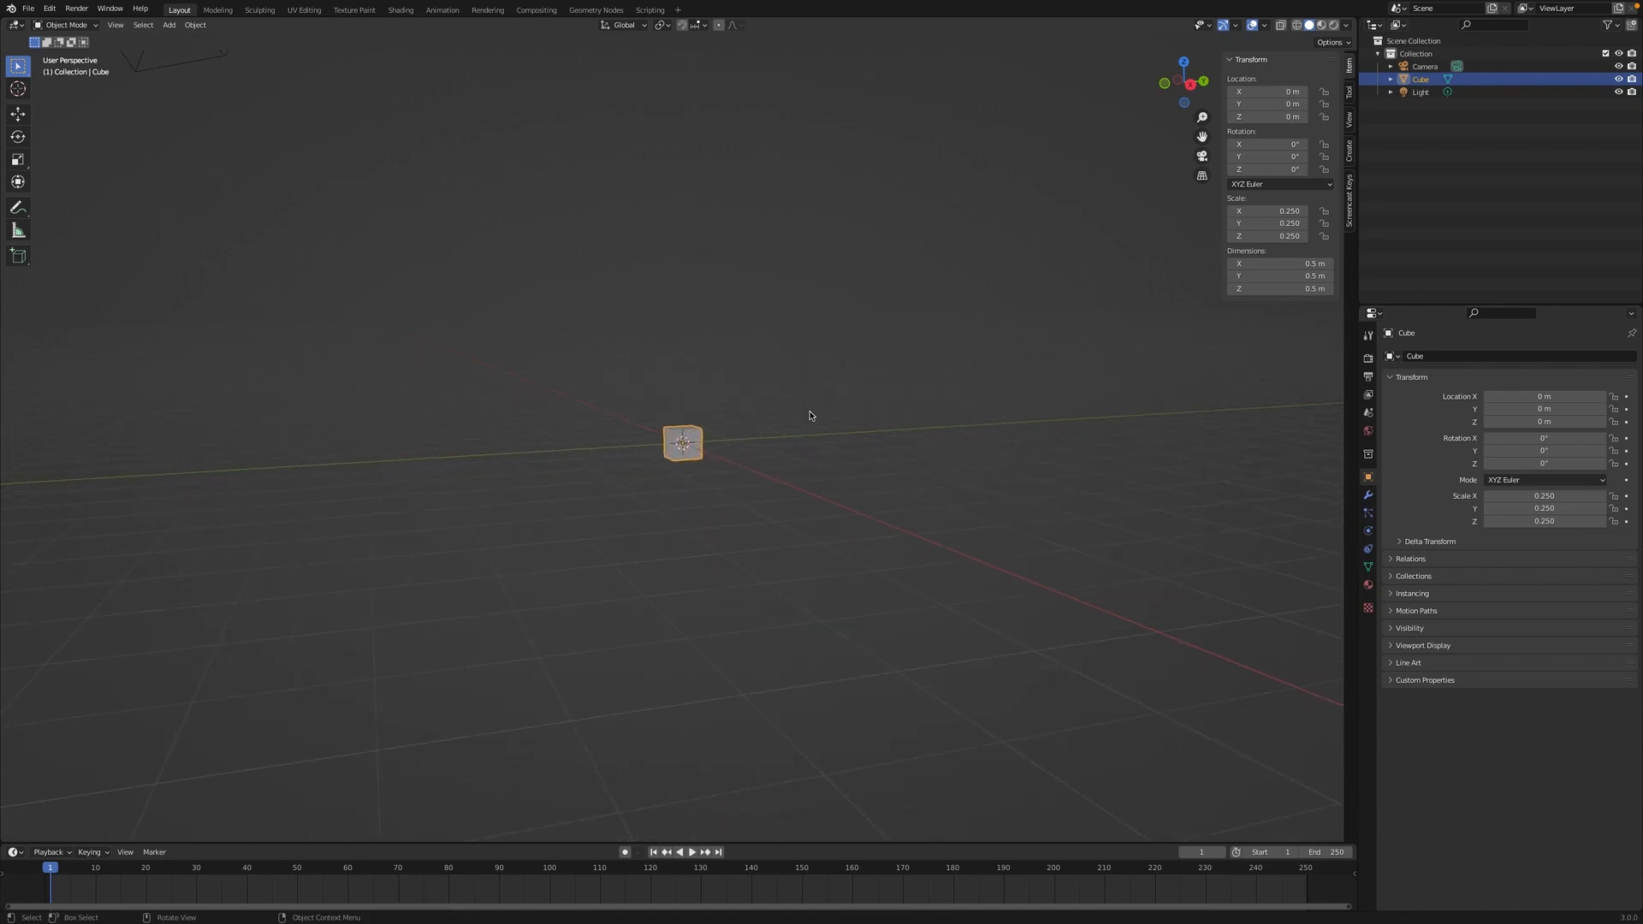
{"action": "middle_click_drag", "start_coordinate": [810, 416], "coordinate": [810, 416]}
{"action": "left_click", "coordinate": [1186, 91]}
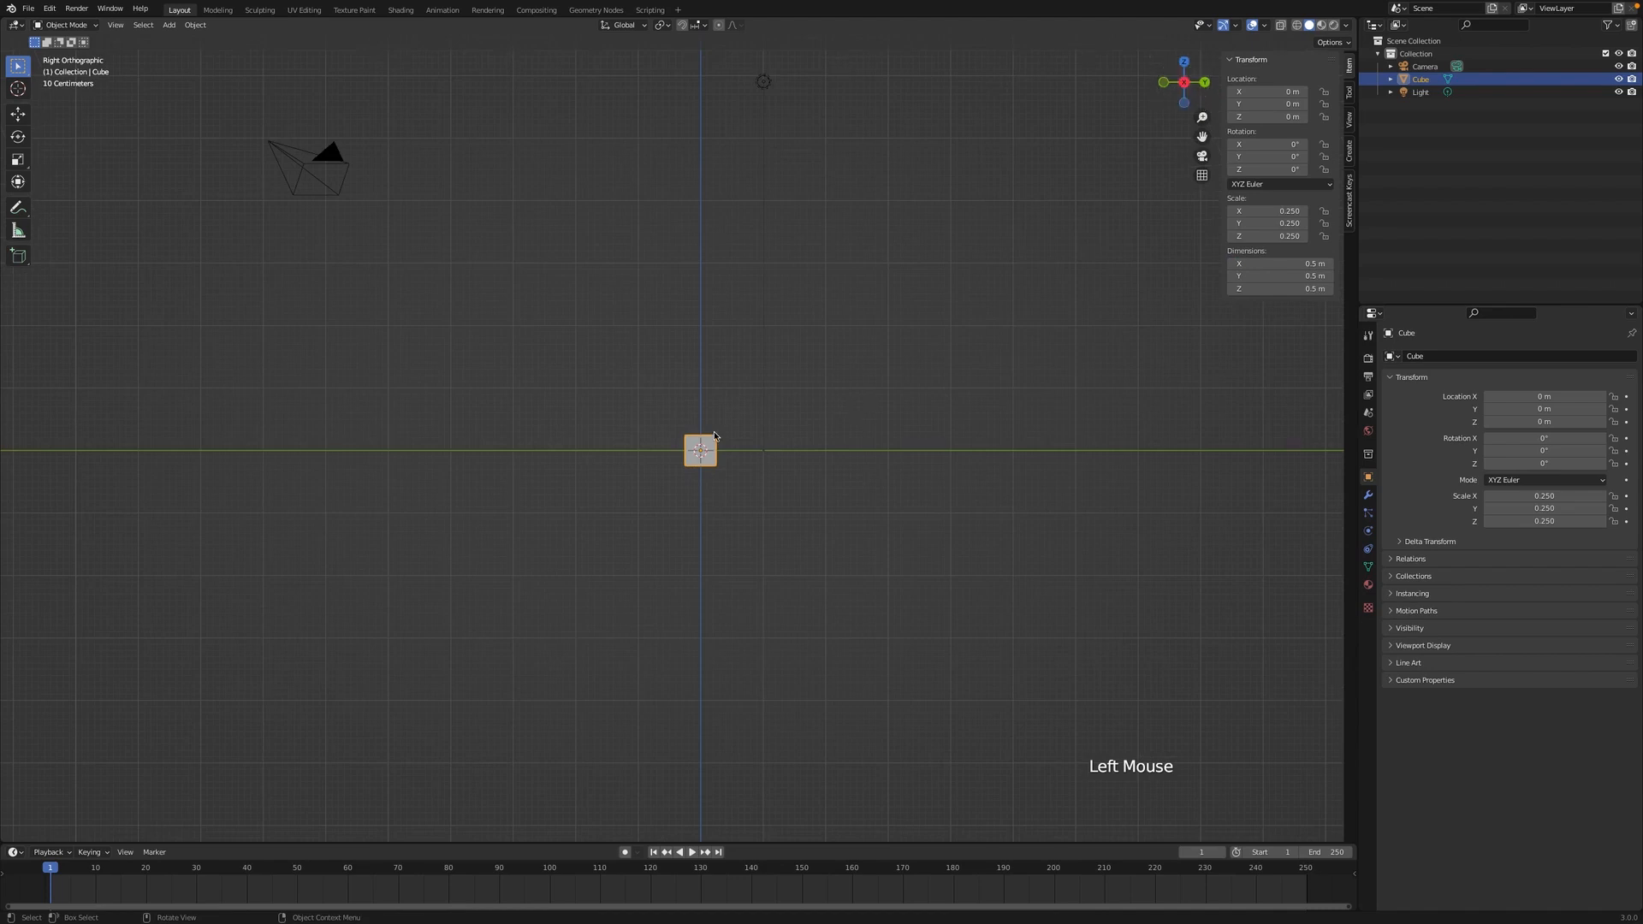
{"action": "scroll", "coordinate": [714, 435], "scroll_direction": "up", "scroll_amount": 2}
{"action": "scroll", "coordinate": [715, 435], "scroll_direction": "up", "scroll_amount": 4}
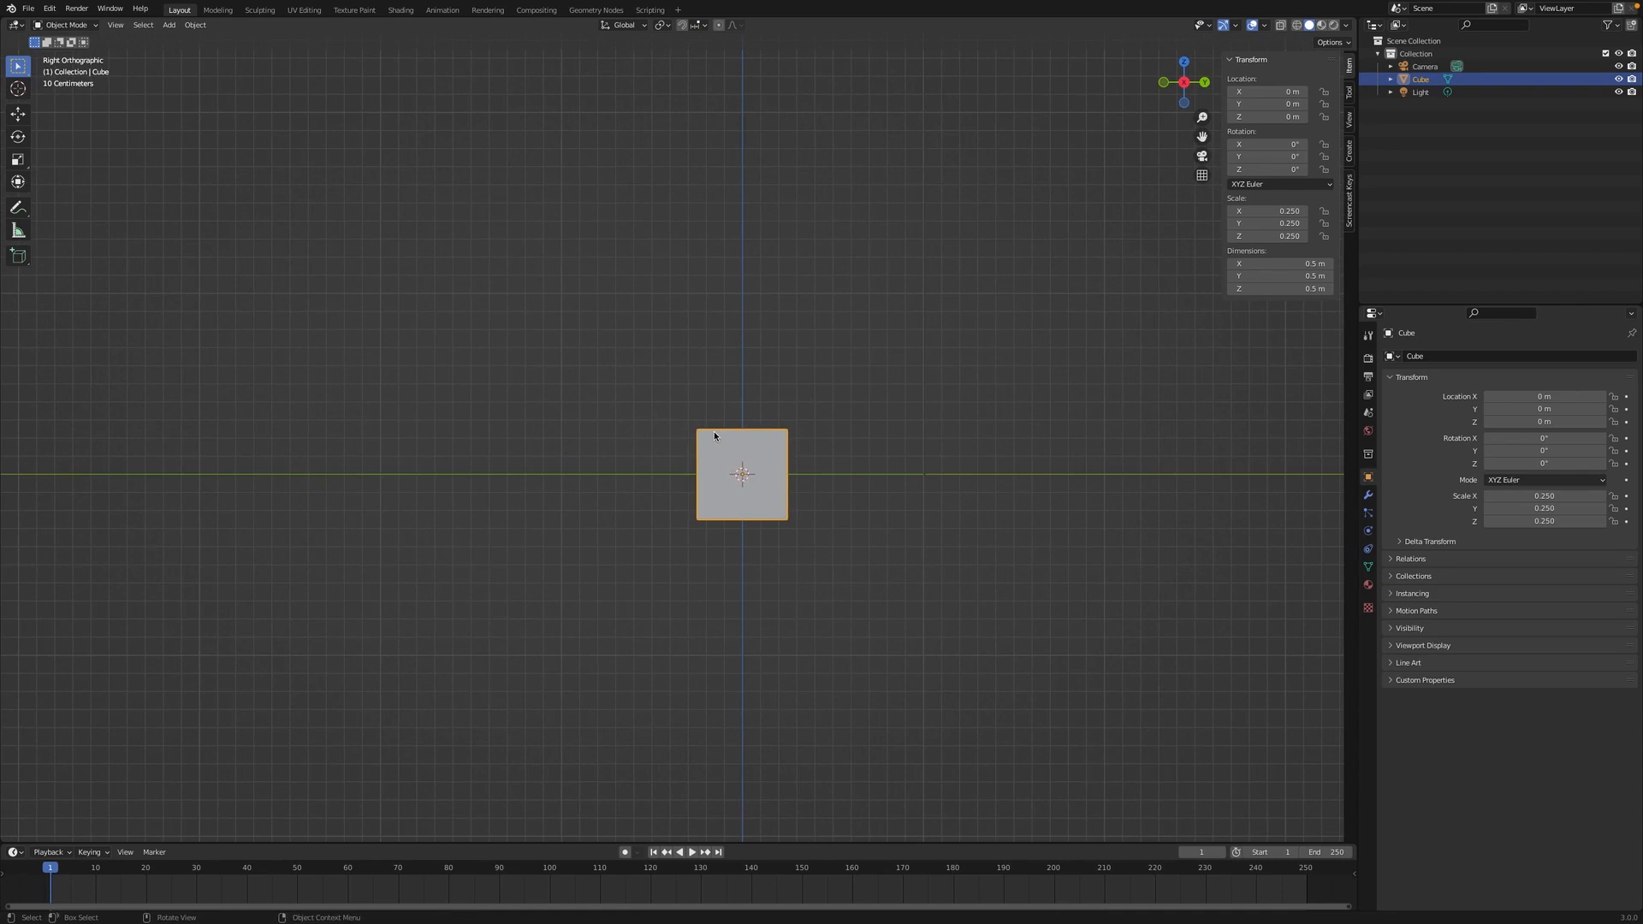
{"action": "key", "text": "g"}
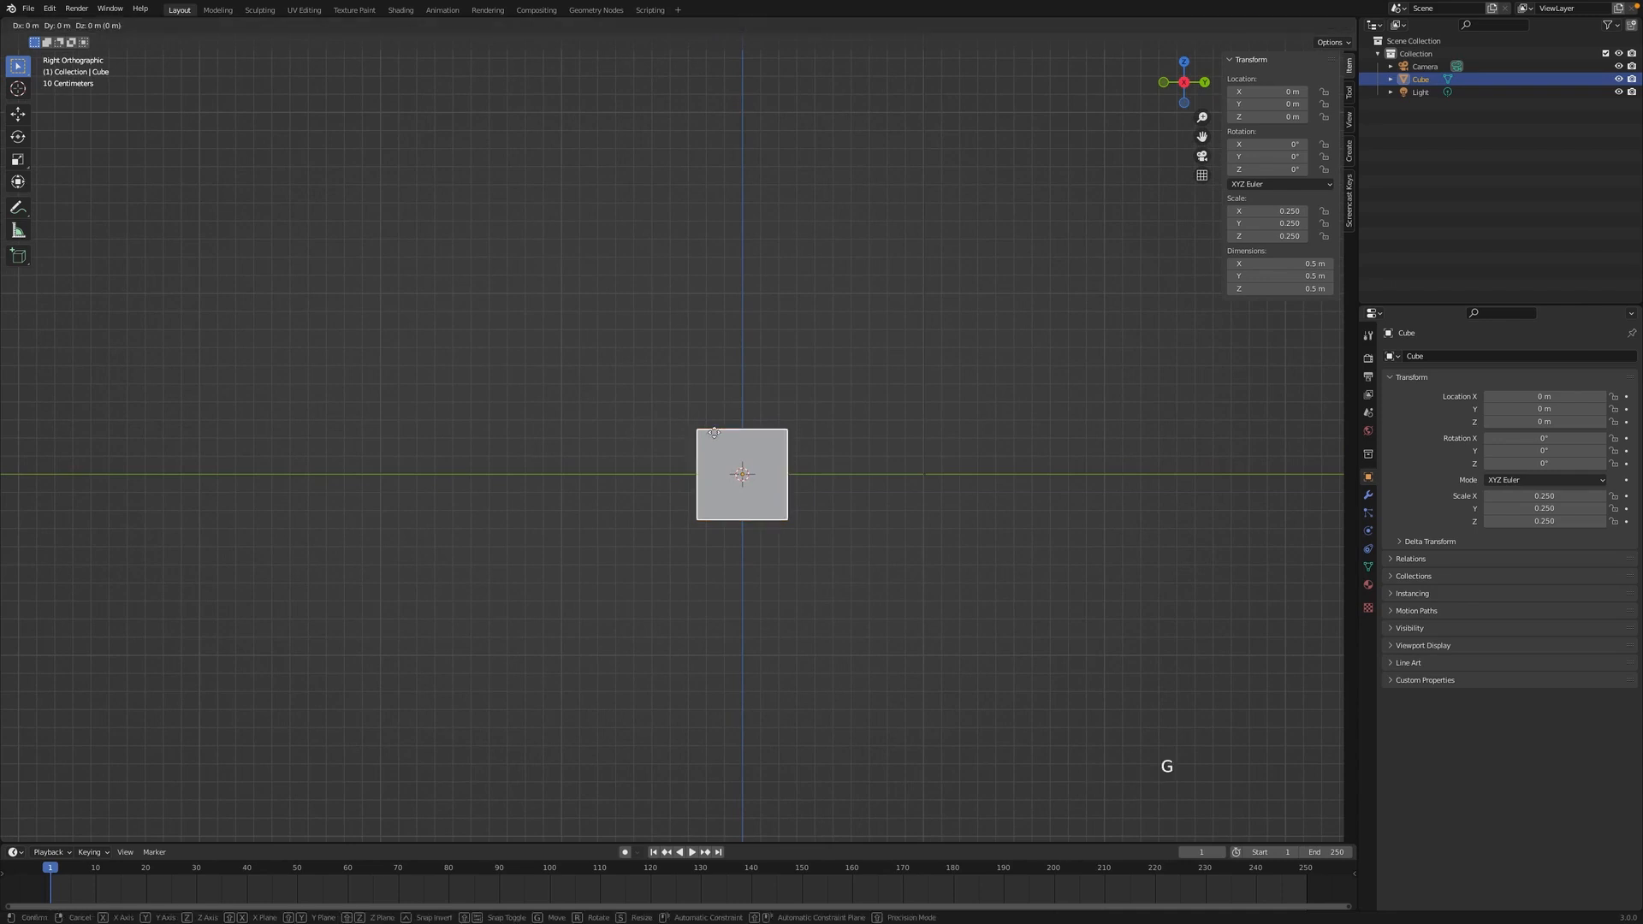
{"action": "key", "text": "z"}
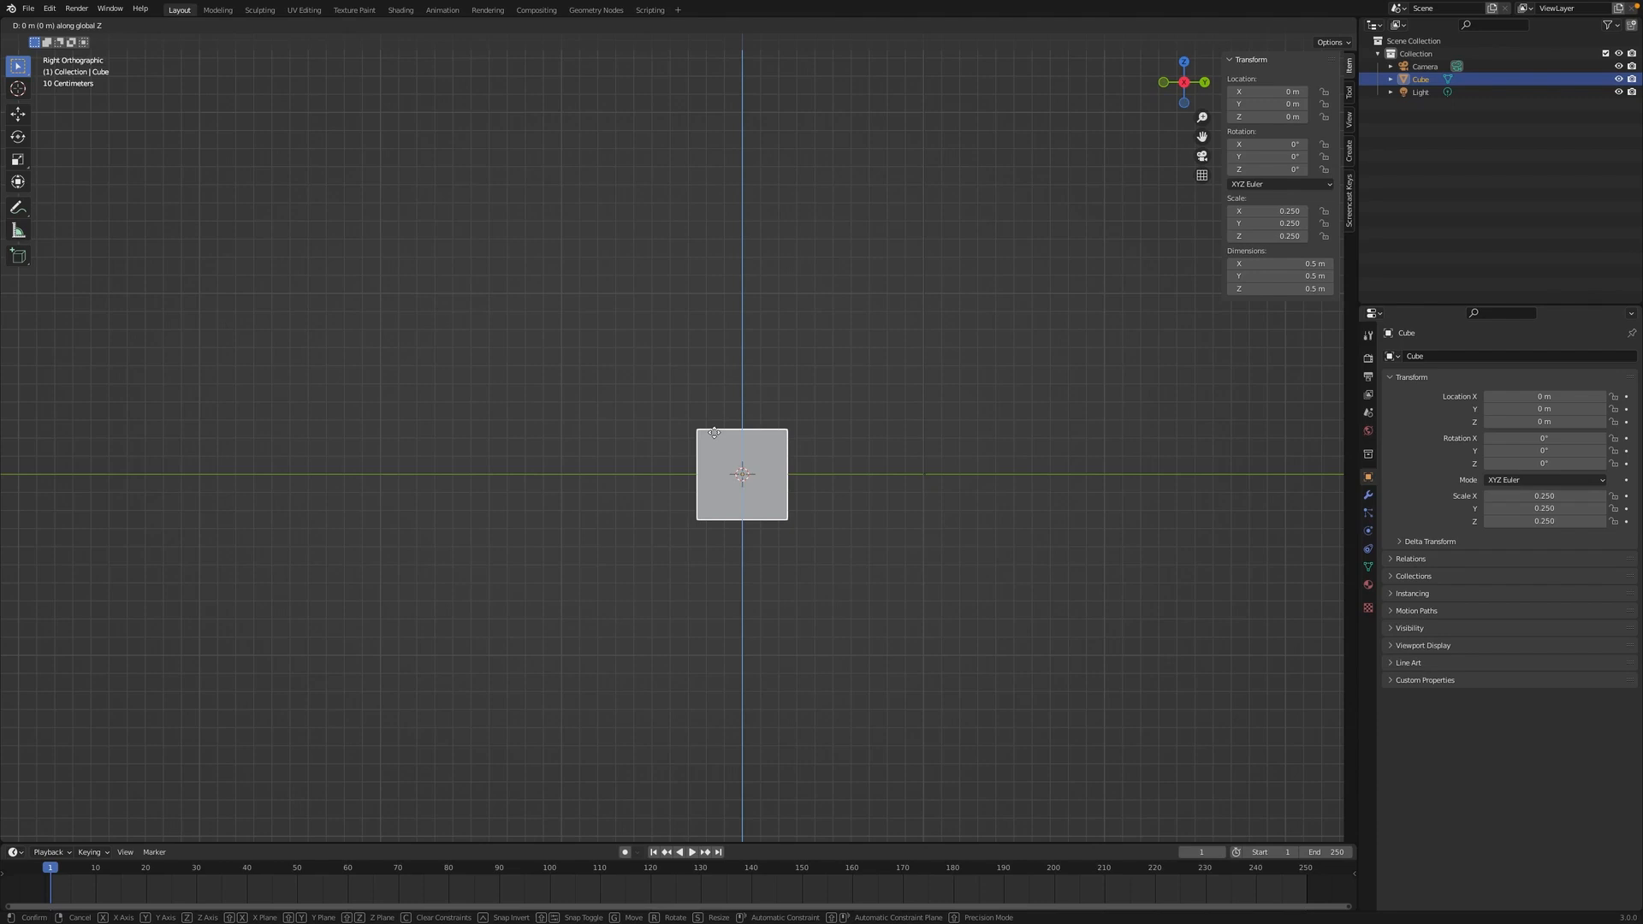
{"action": "type", "text": ".23"}
{"action": "key", "text": "BackSpace"}
{"action": "key", "text": "BackSpace"}
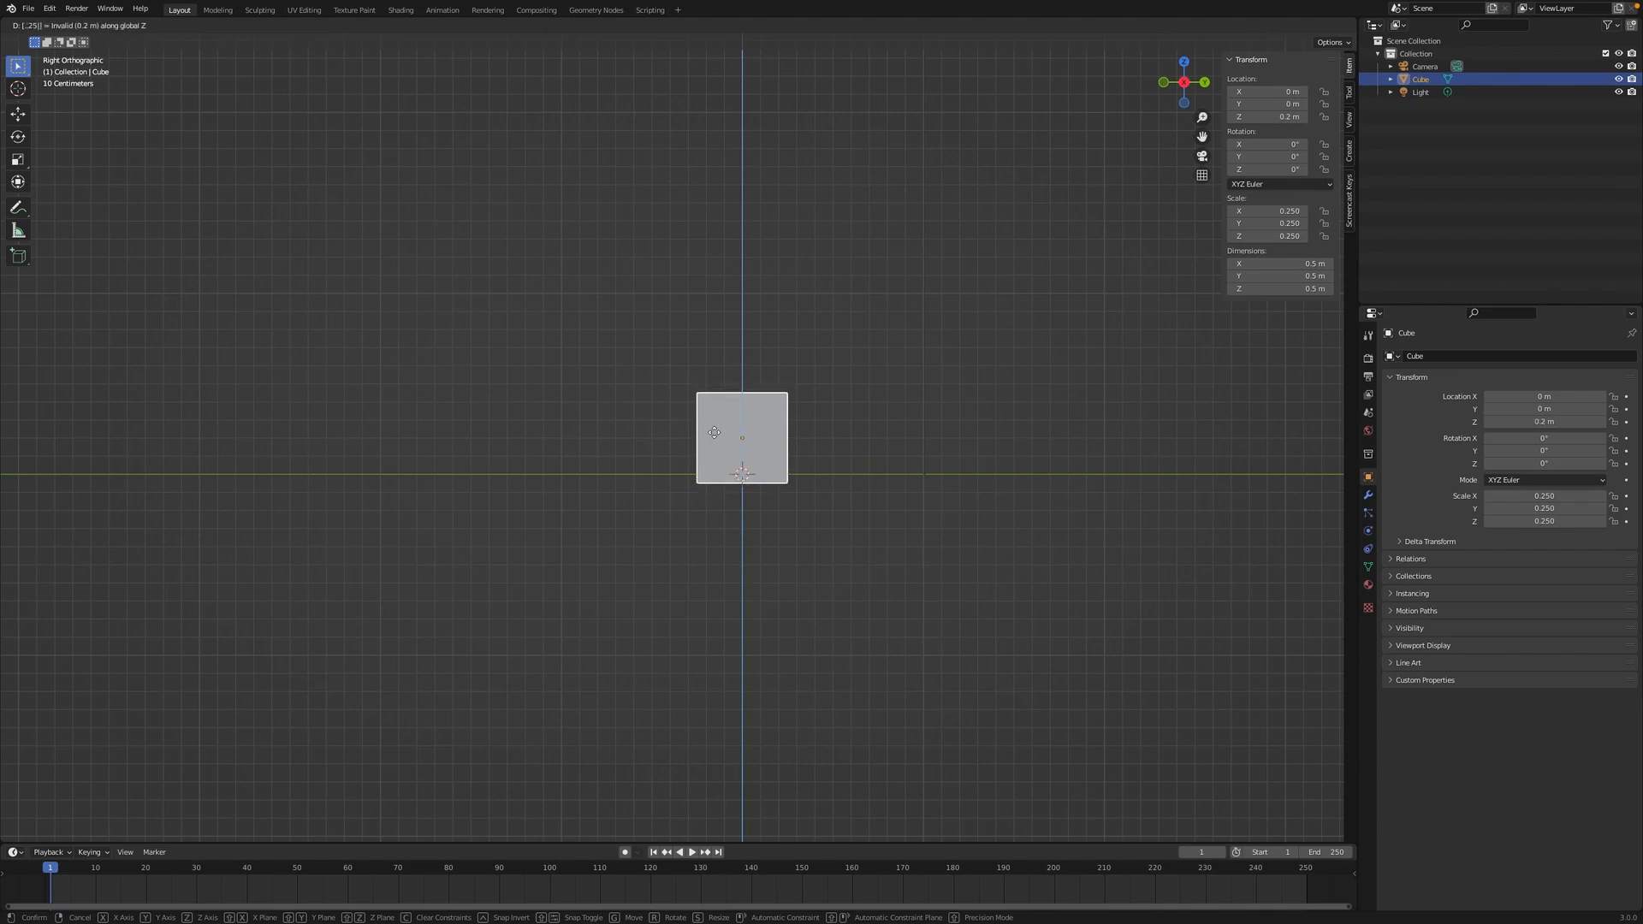
{"action": "key", "text": "Return"}
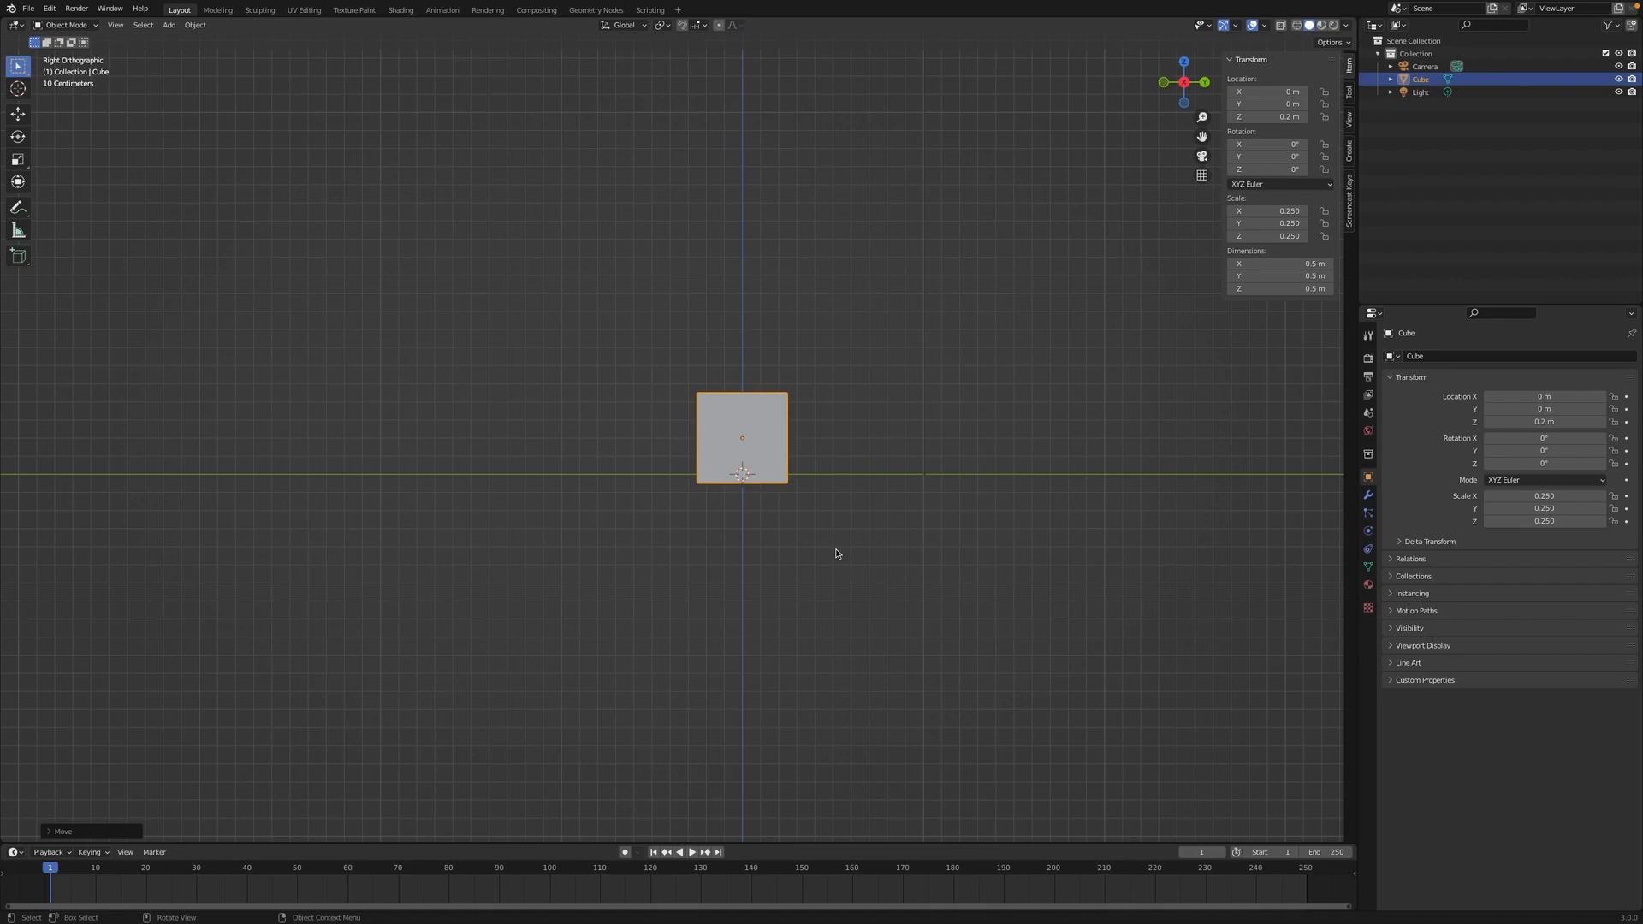
{"action": "key", "text": "super+z"}
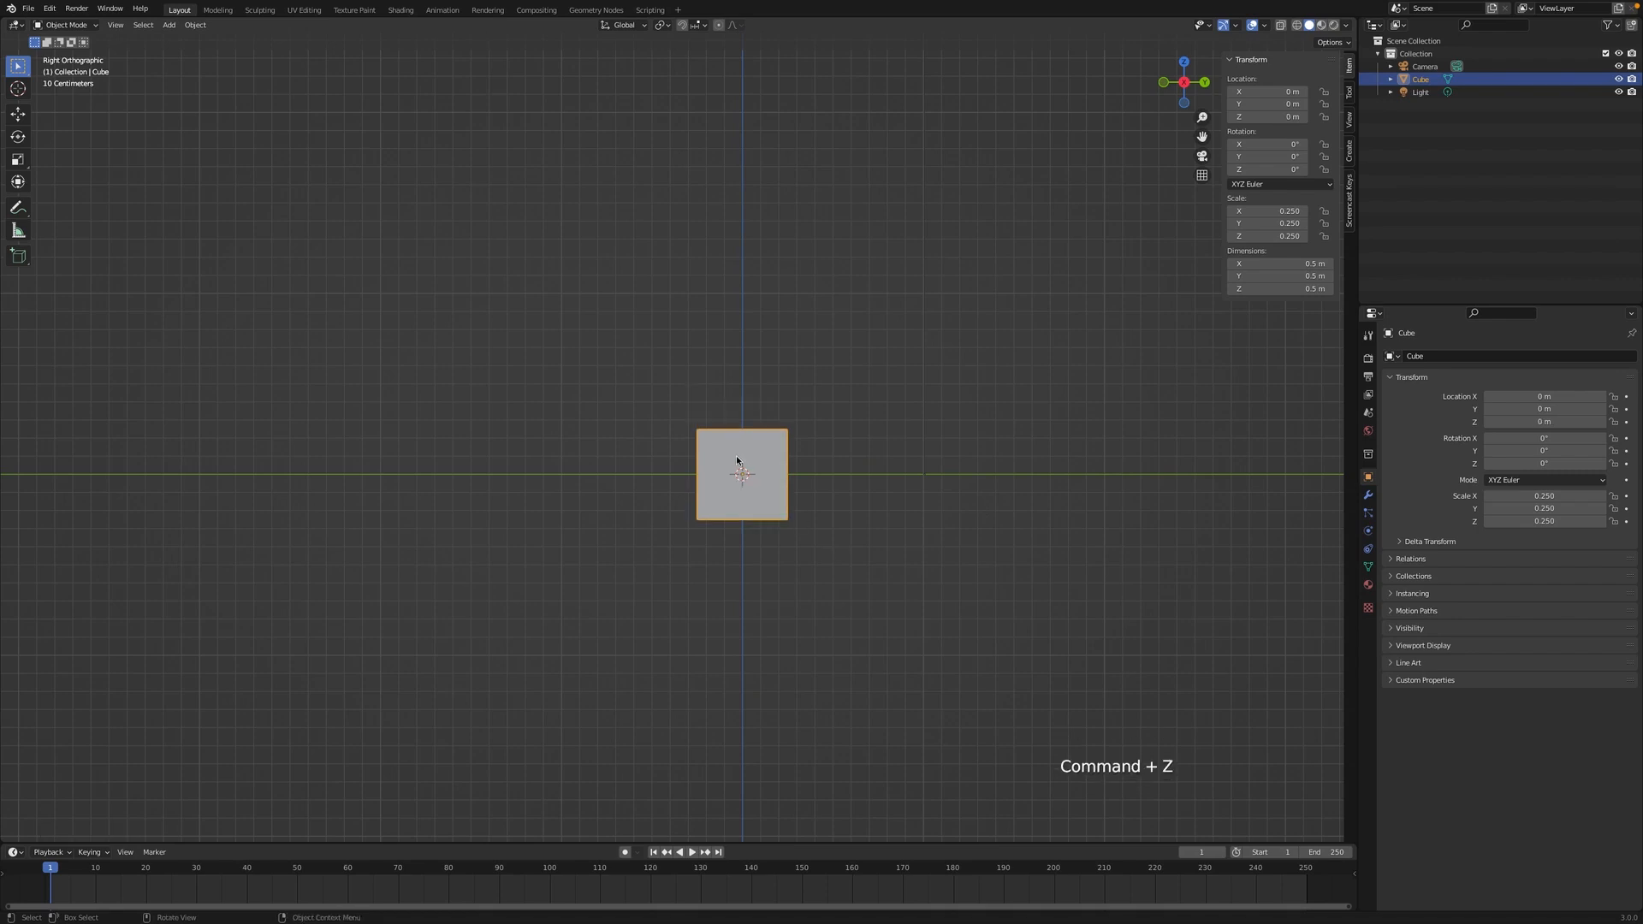
Step: Move the cube up 0.25 m along the global Z axis so its base rests on the grid floor
{"action": "key", "text": "g"}
{"action": "key", "text": "z"}
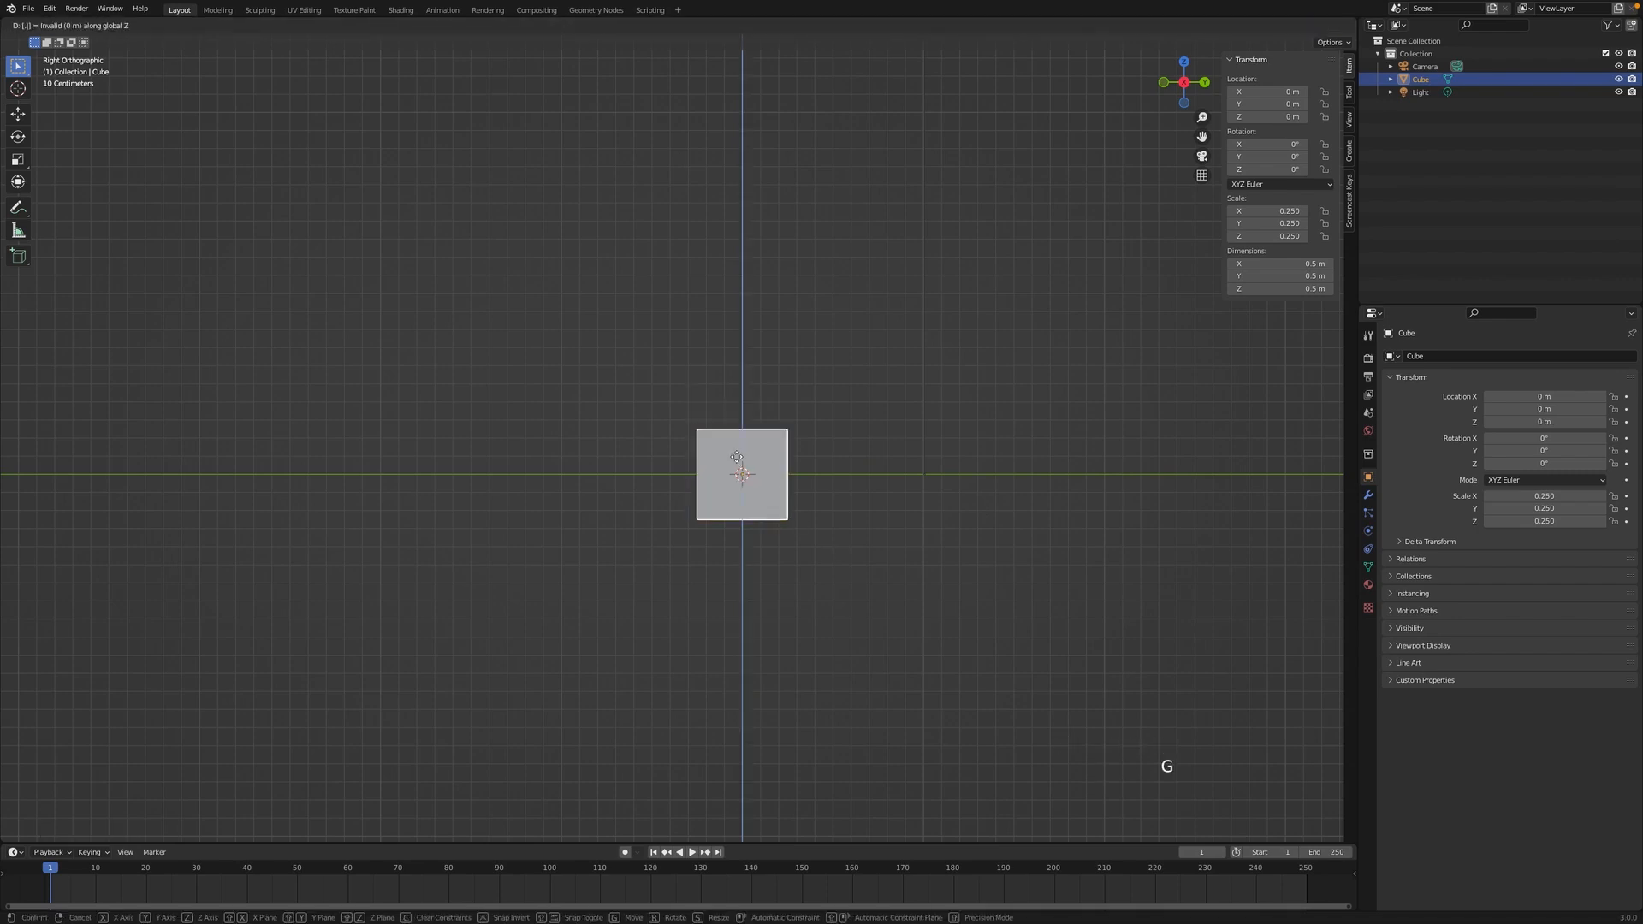
{"action": "left_click", "coordinate": [737, 455]}
Step: Duplicate the cube and place the copy 0.5 m higher along the Z axis, directly on top of the original
{"action": "middle_click_drag", "start_coordinate": [866, 473], "coordinate": [864, 472]}
{"action": "scroll", "coordinate": [864, 476], "scroll_direction": "down", "scroll_amount": 5}
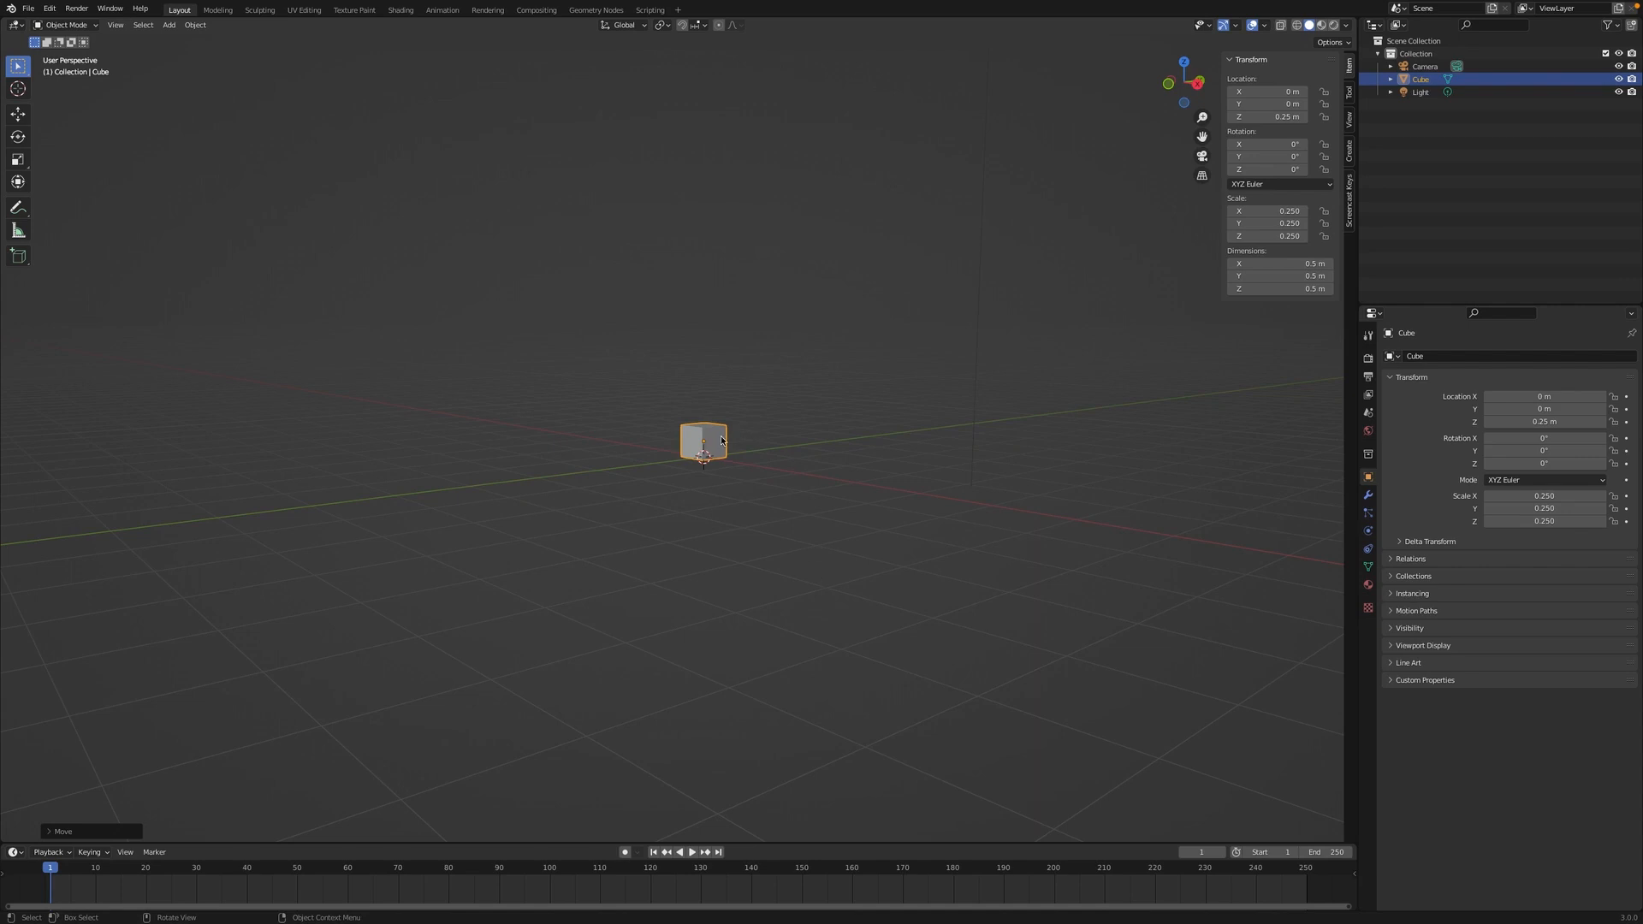
{"action": "scroll", "coordinate": [721, 449], "scroll_direction": "down", "scroll_amount": 2}
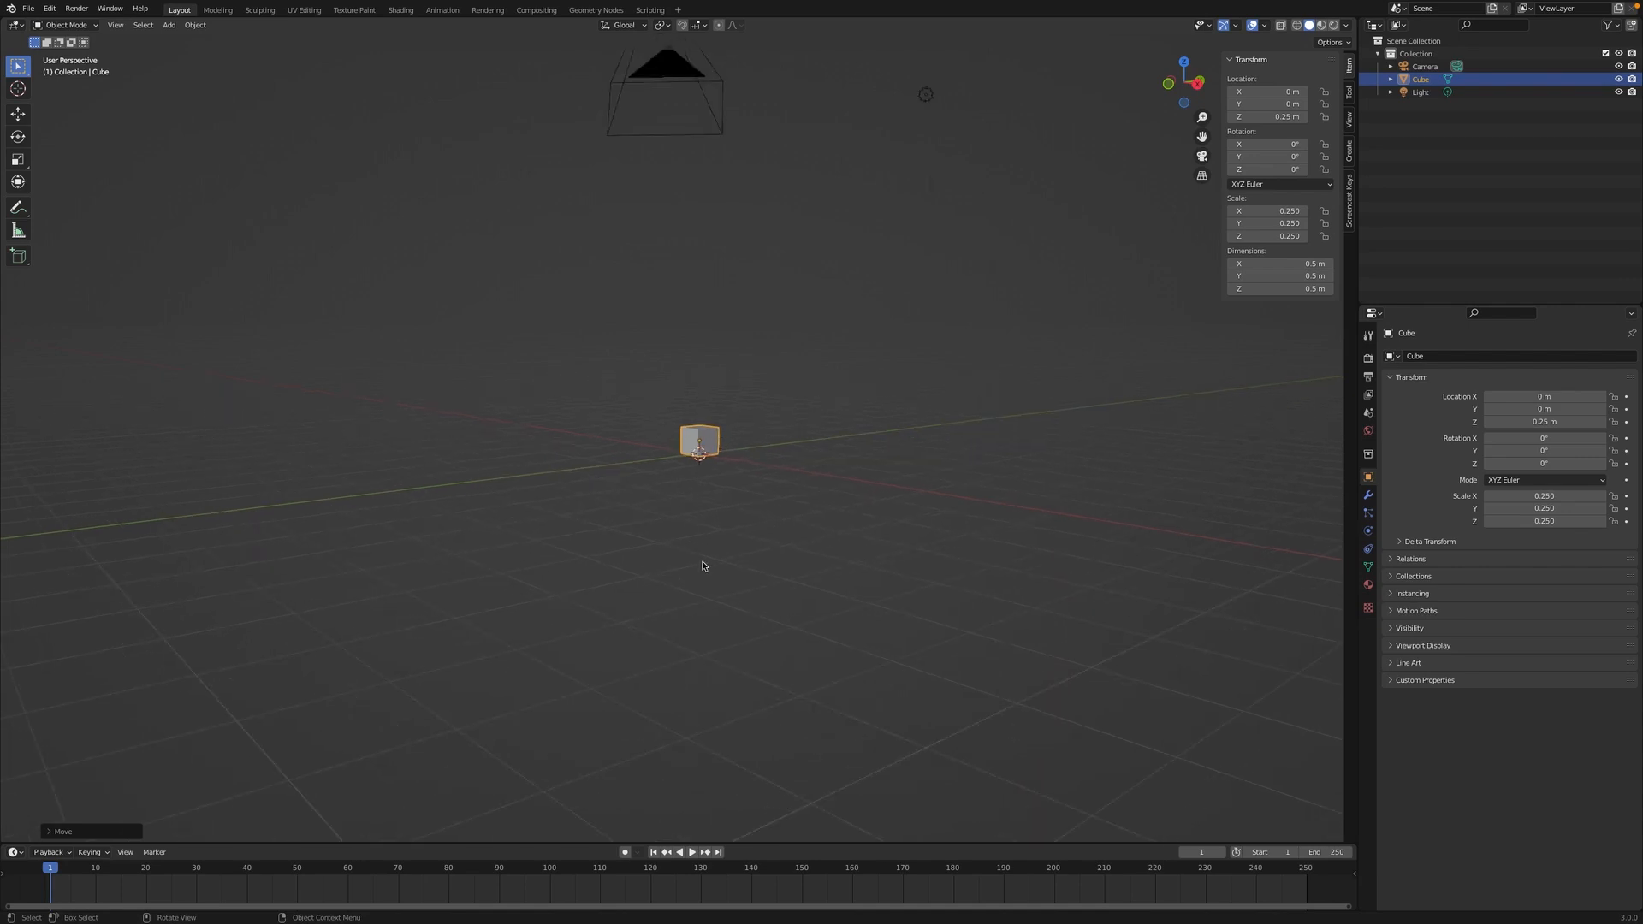
{"action": "scroll", "coordinate": [704, 567], "scroll_direction": "up", "scroll_amount": 4, "text": "super"}
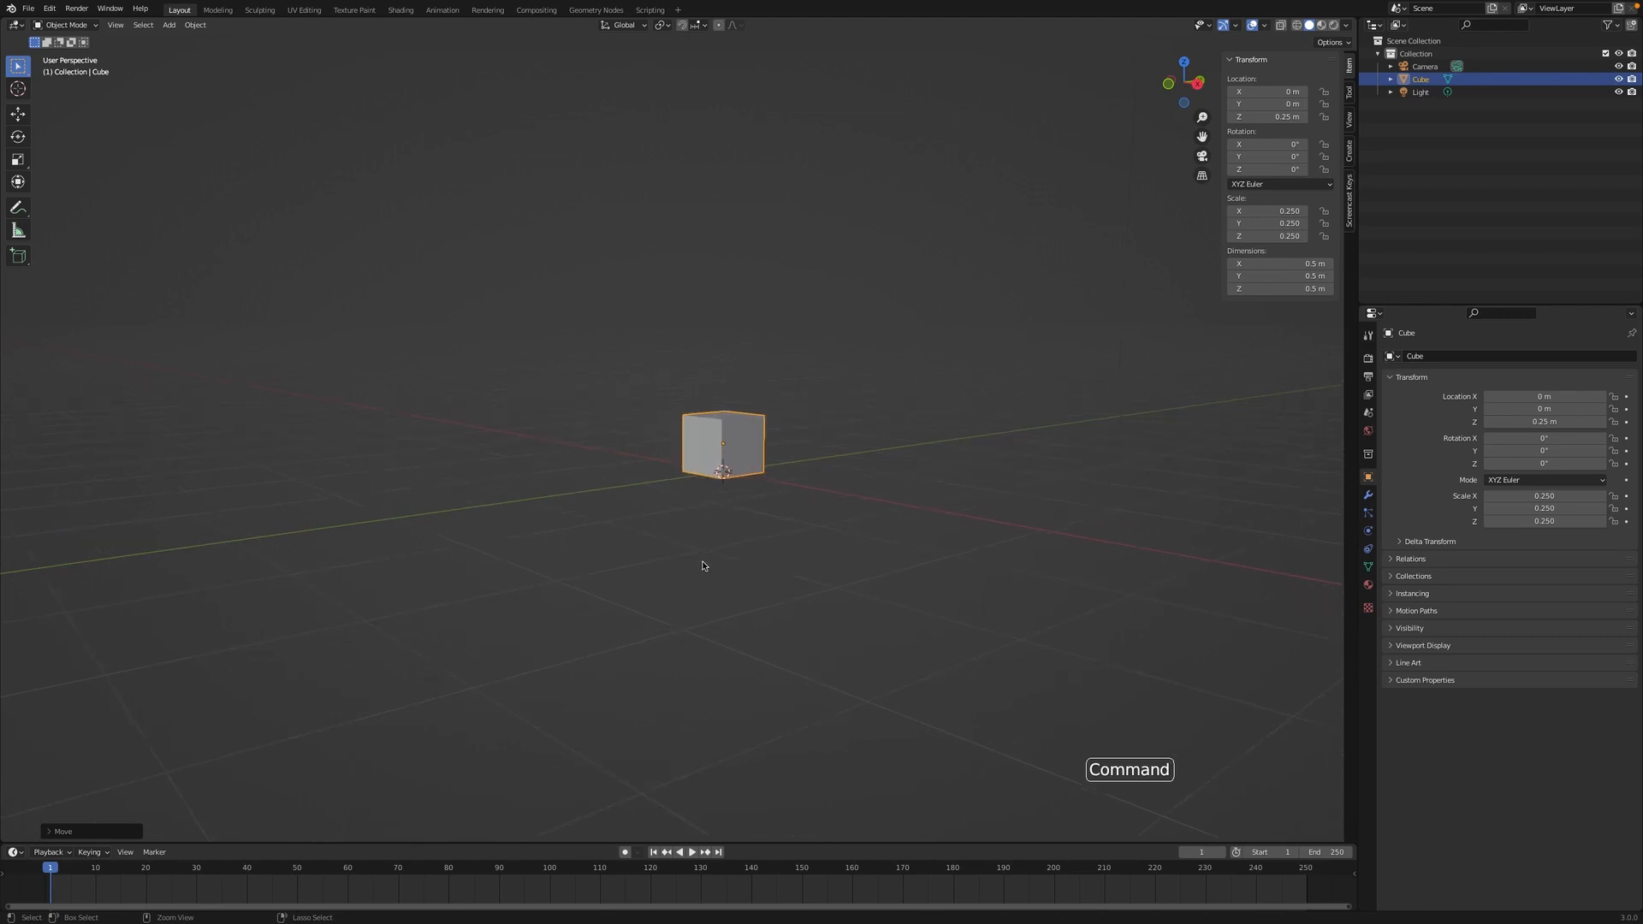
{"action": "key", "text": "shift+d"}
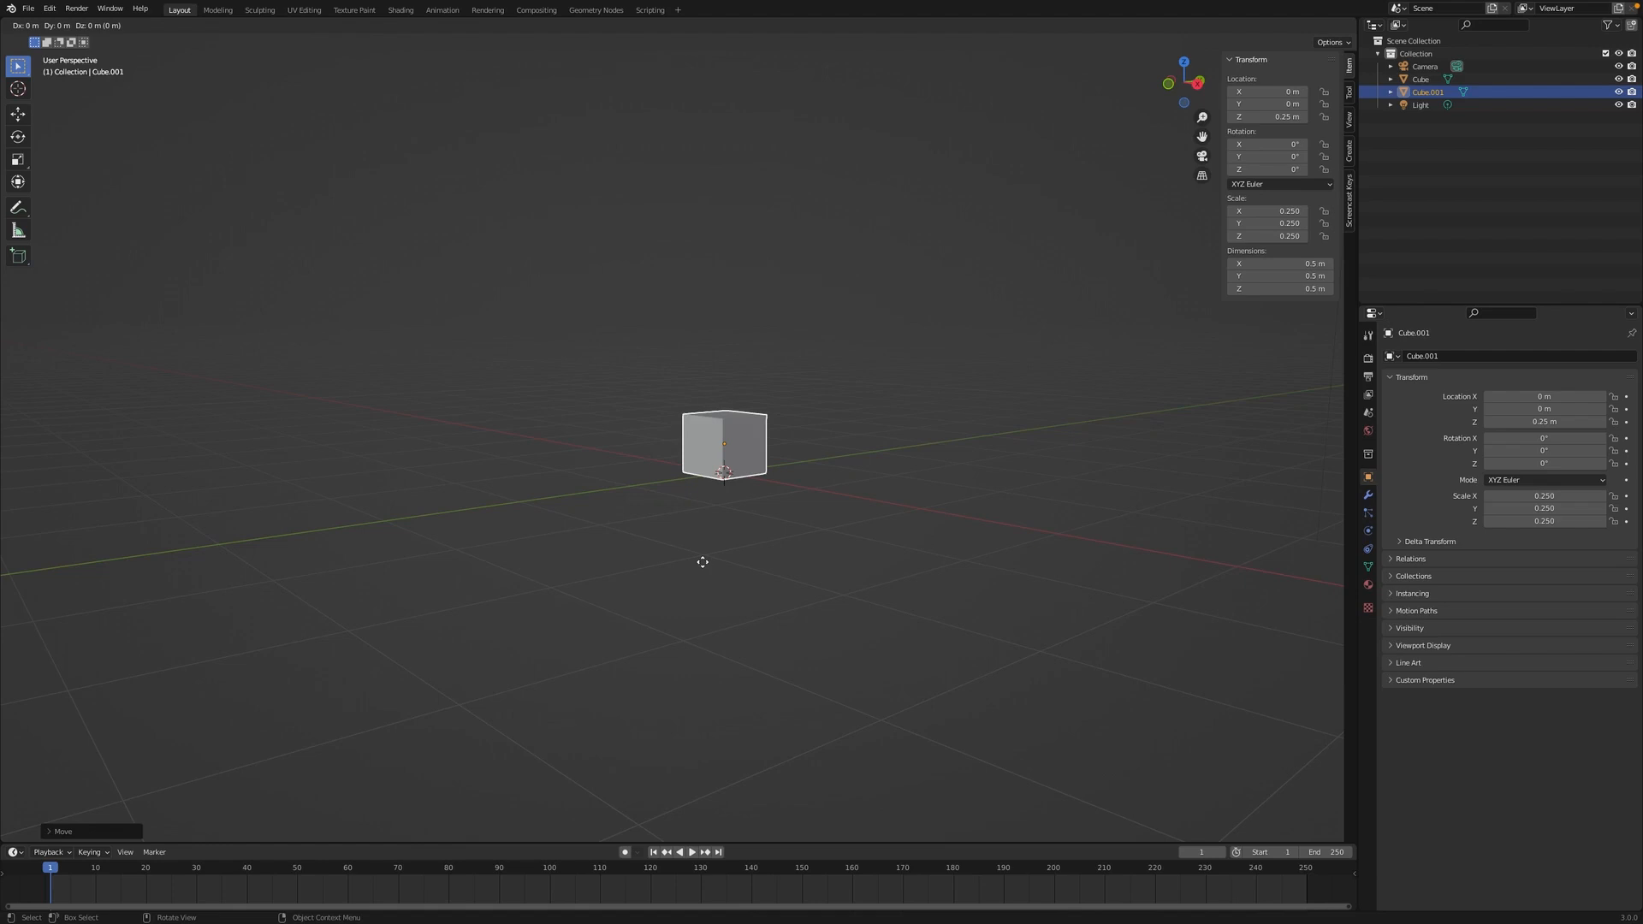
{"action": "key", "text": "z"}
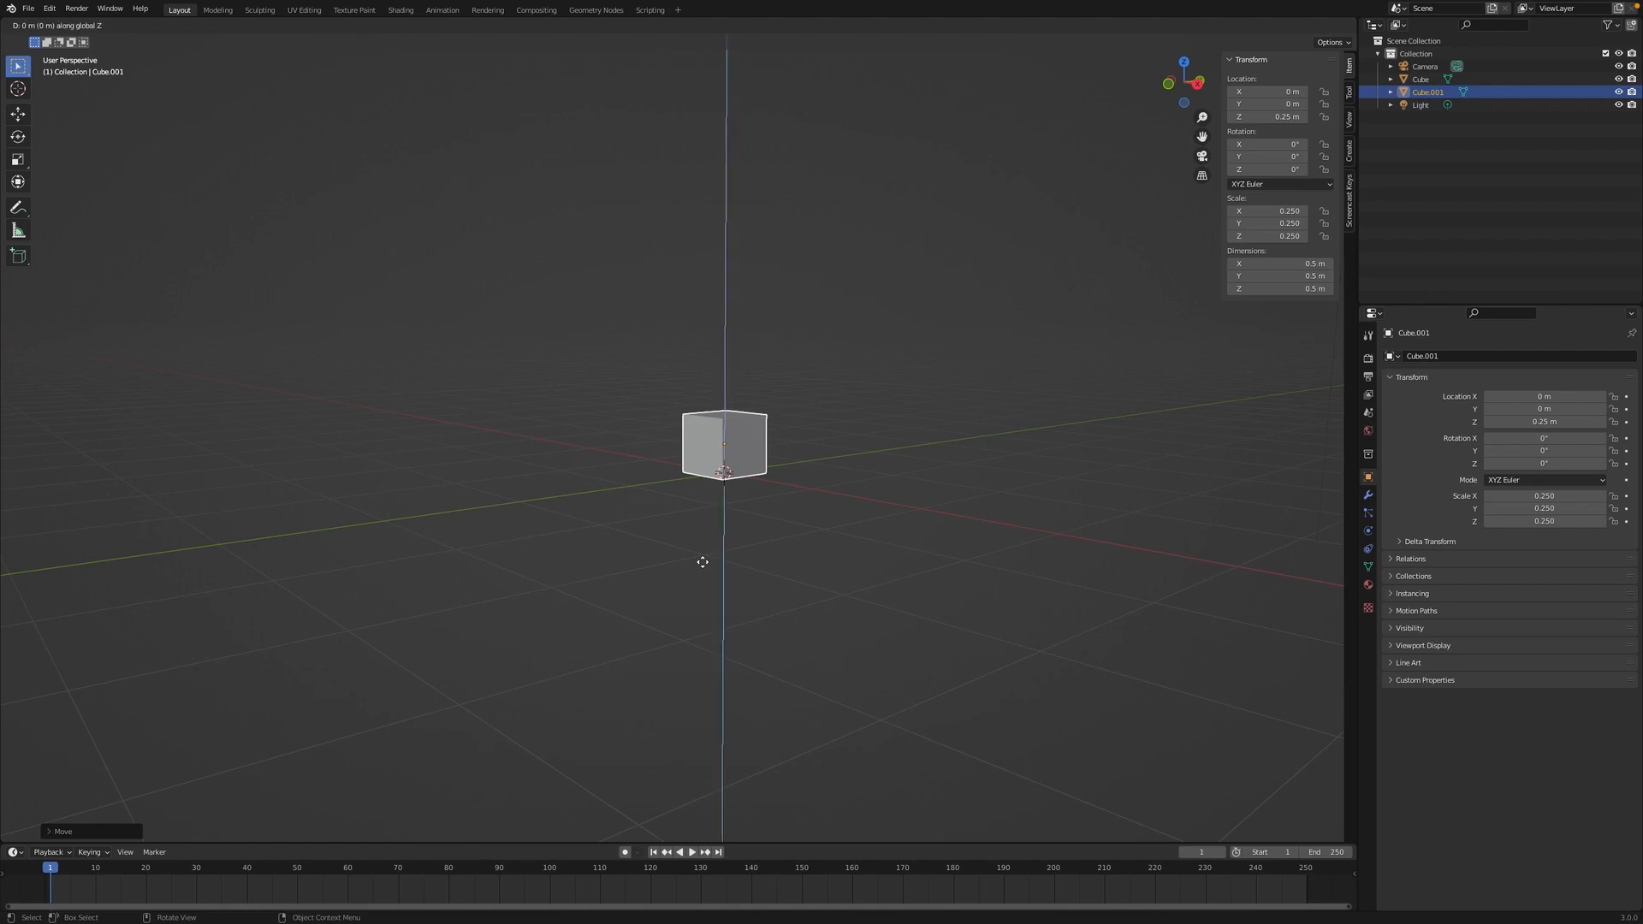
{"action": "type", "text": ".5"}
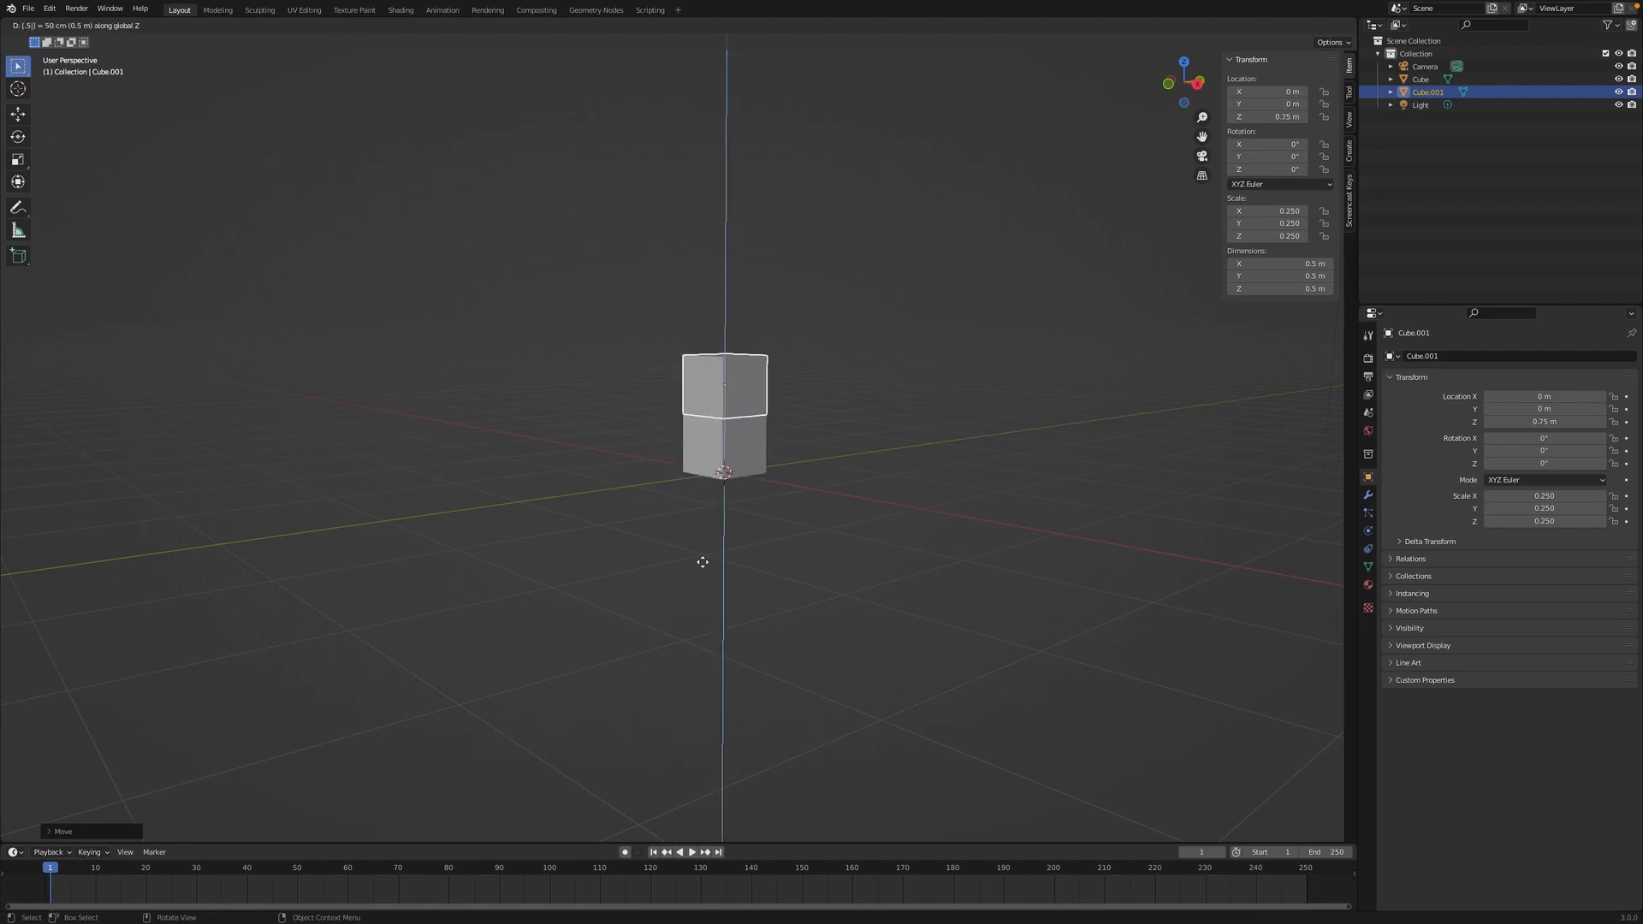
{"action": "key", "text": "Return"}
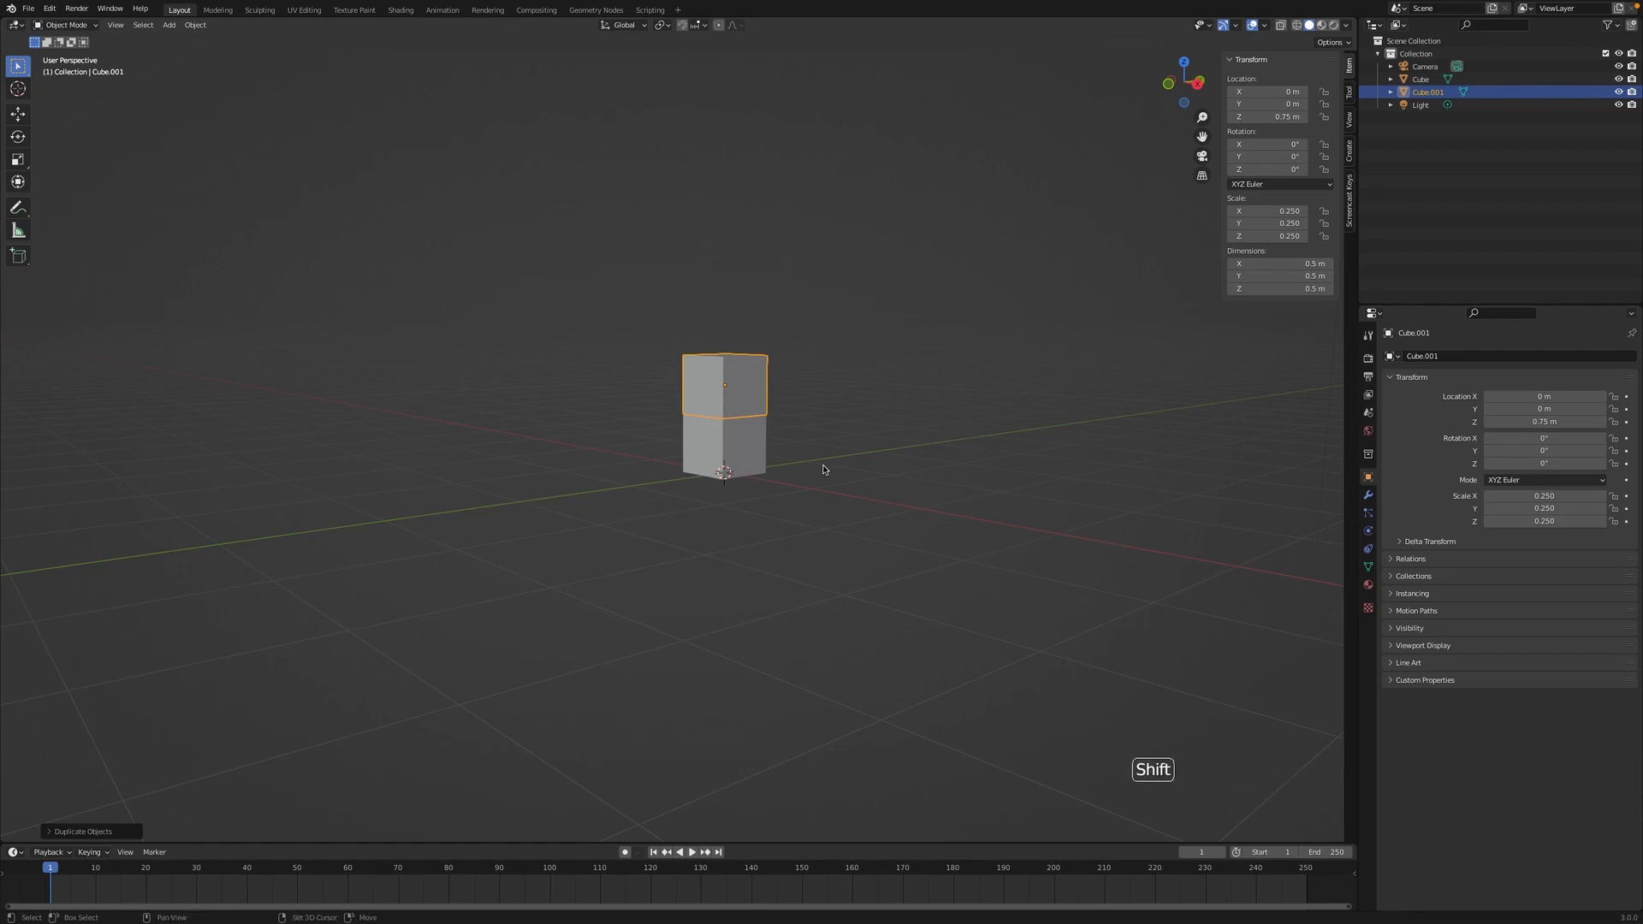
Step: Repeat the upward duplication five times to build a column of seven stacked cubes
{"action": "key", "text": "shift+r"}
{"action": "key", "text": "shift+r"}
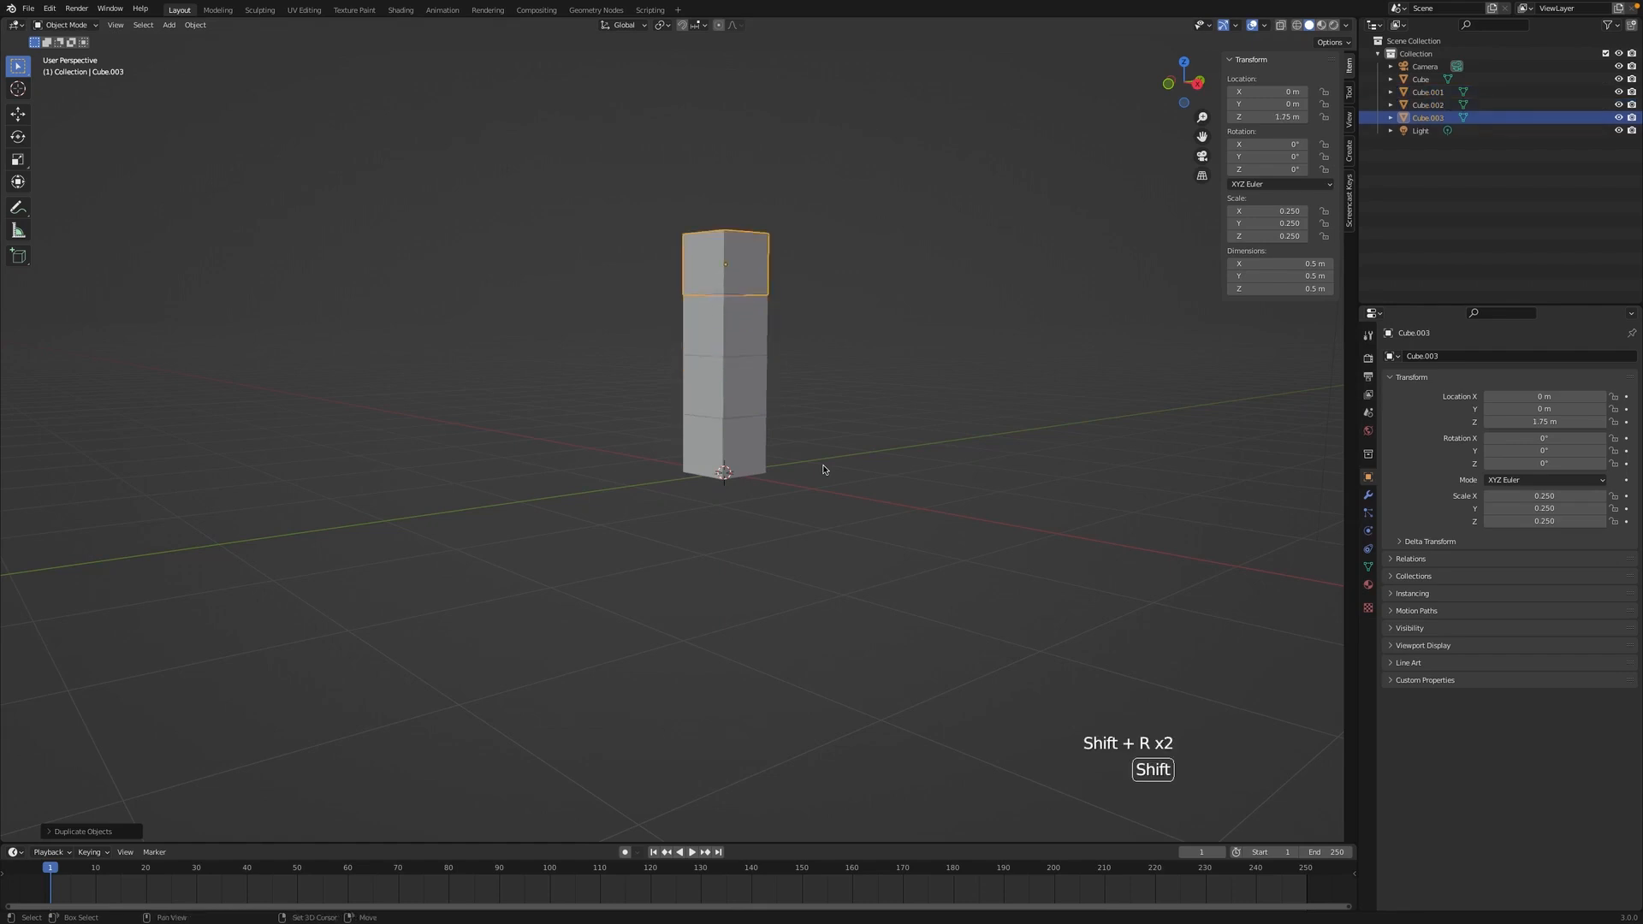
{"action": "key", "text": "shift+r"}
{"action": "key", "text": "shift+r"}
{"action": "key", "text": "shift+r"}
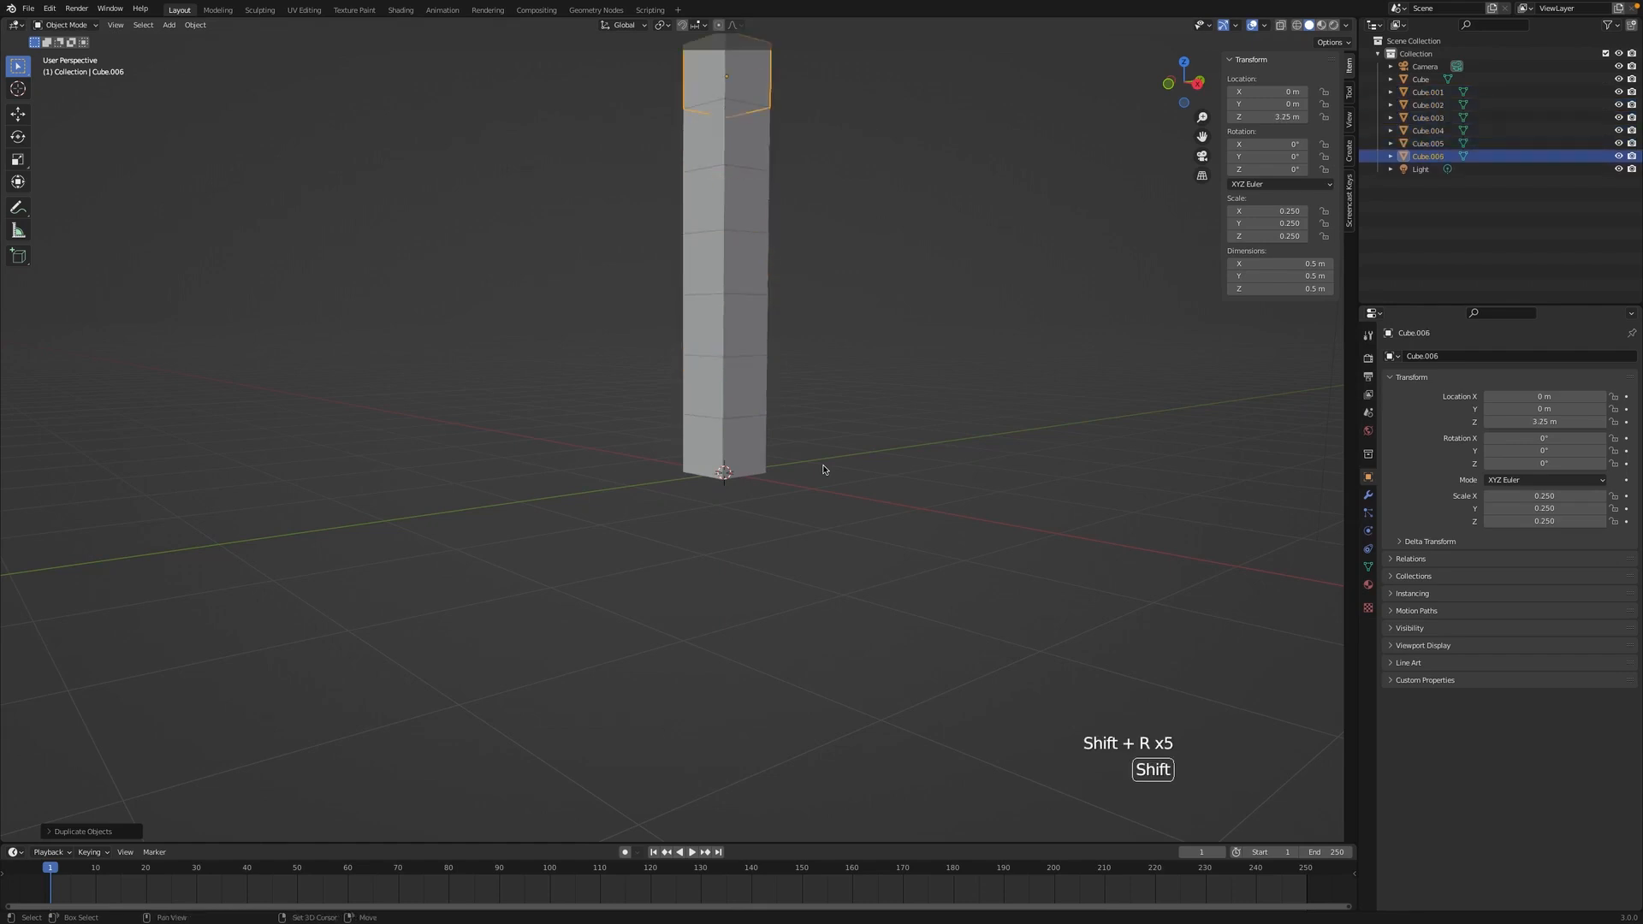
Step: Duplicate the whole column of cubes 0.5 m along the X axis and repeat the duplication twice, making four adjacent columns
{"action": "left_click_drag", "start_coordinate": [642, 75], "coordinate": [764, 463]}
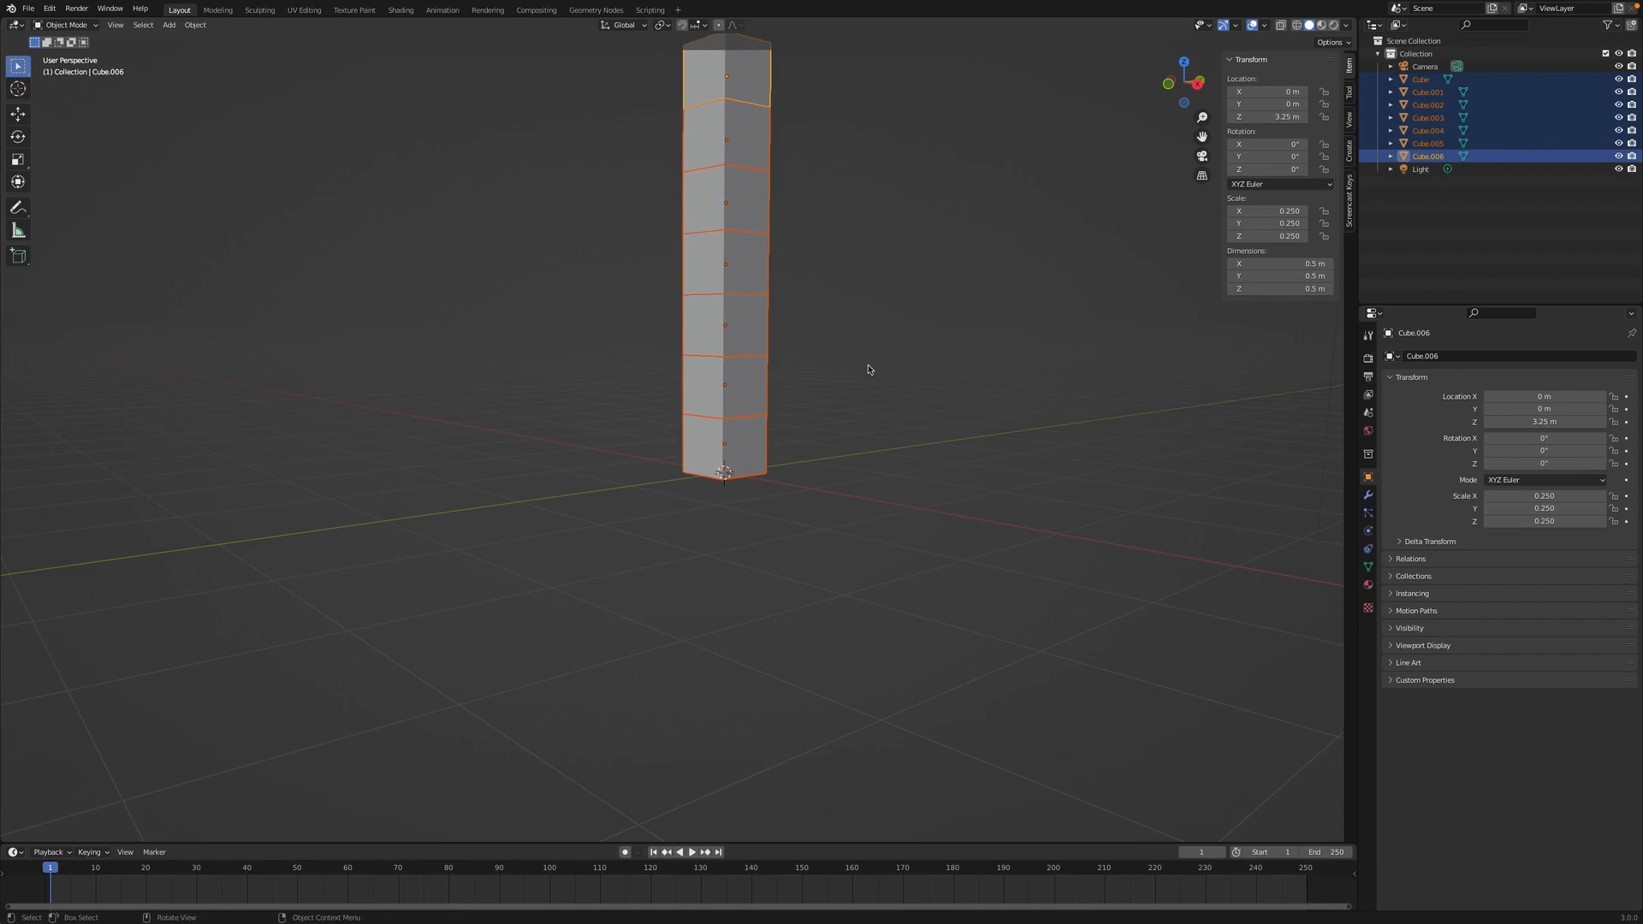
{"action": "mouse_move", "coordinate": [869, 370]}
{"action": "middle_mouse_down"}
{"action": "mouse_move", "coordinate": [938, 380]}
{"action": "mouse_move", "coordinate": [811, 435]}
{"action": "mouse_move", "coordinate": [855, 385]}
{"action": "middle_mouse_up"}
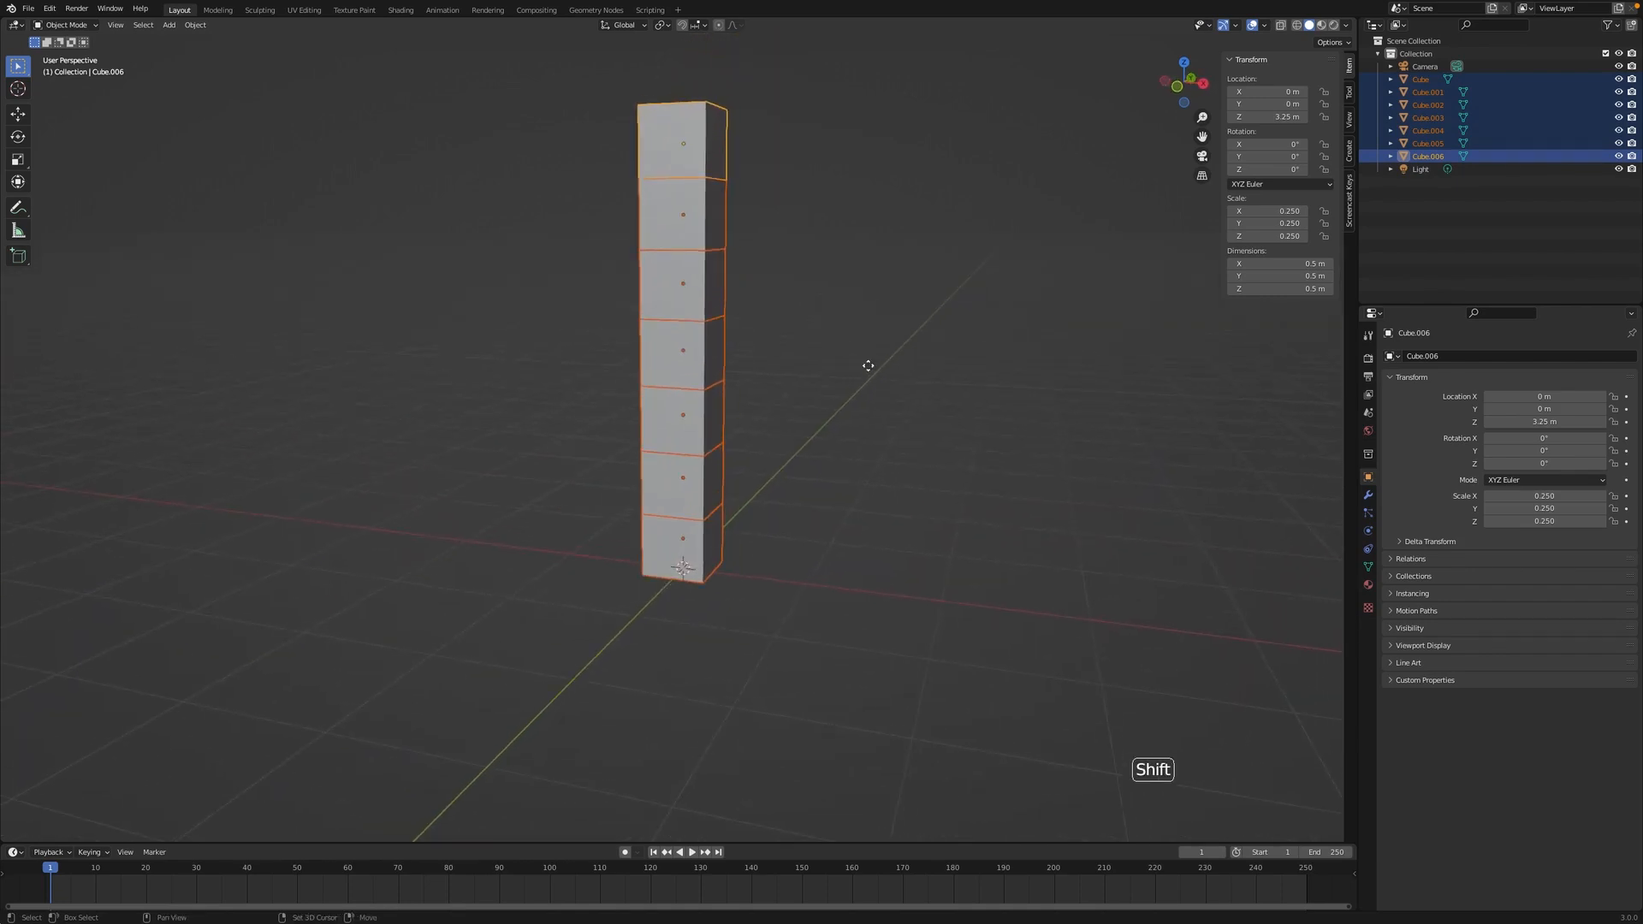
{"action": "key", "text": "shift+d"}
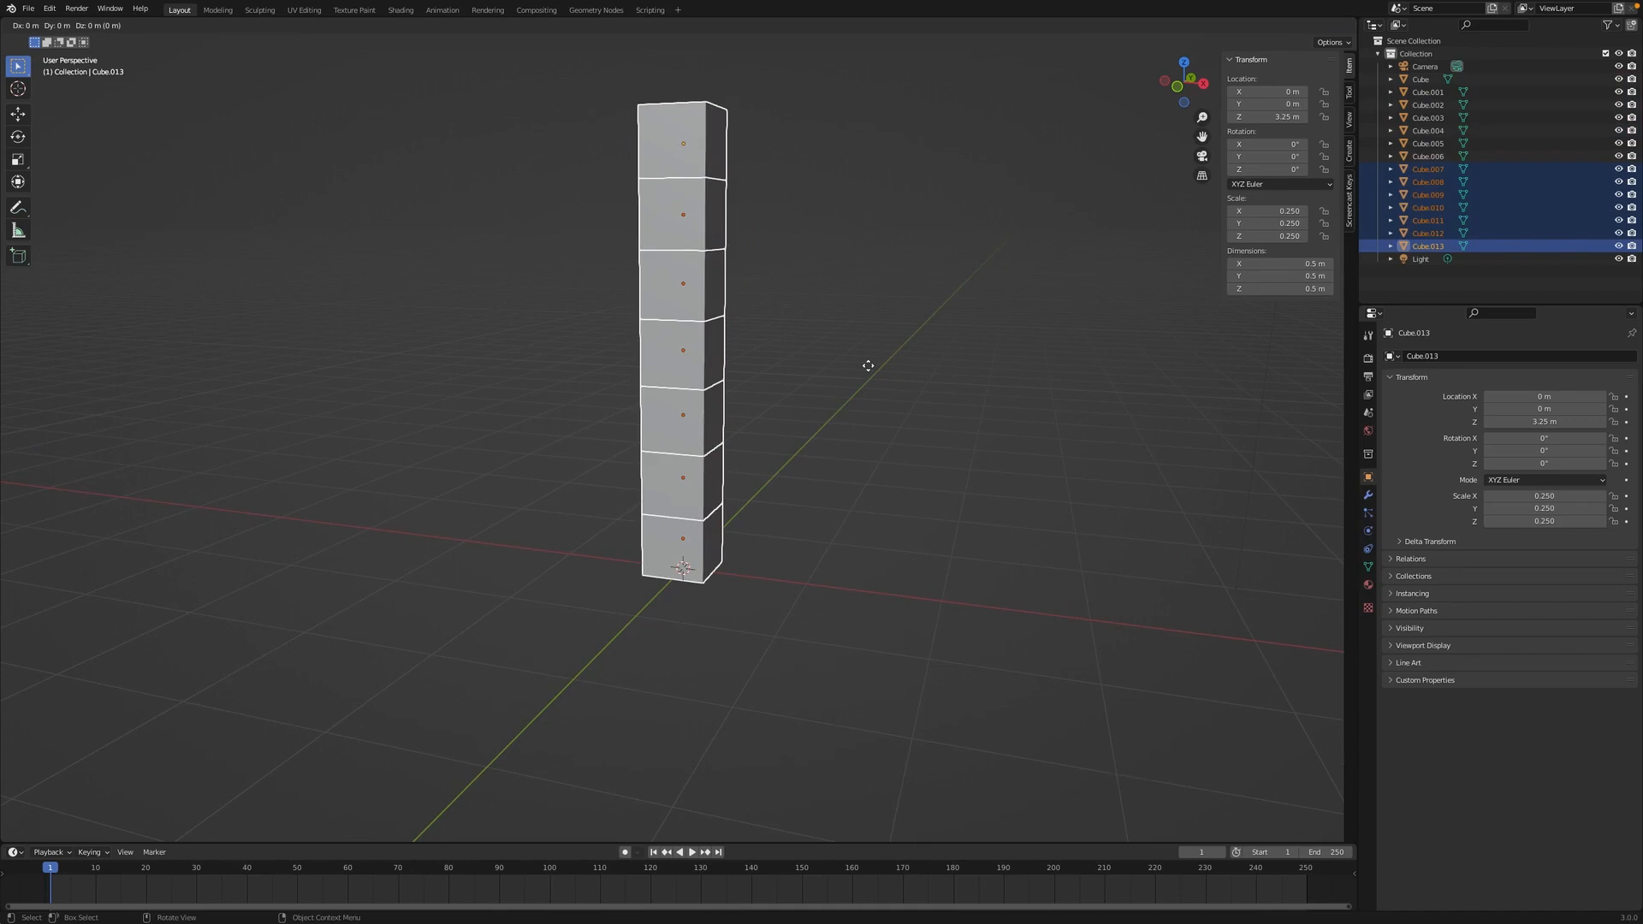
{"action": "key", "text": "x"}
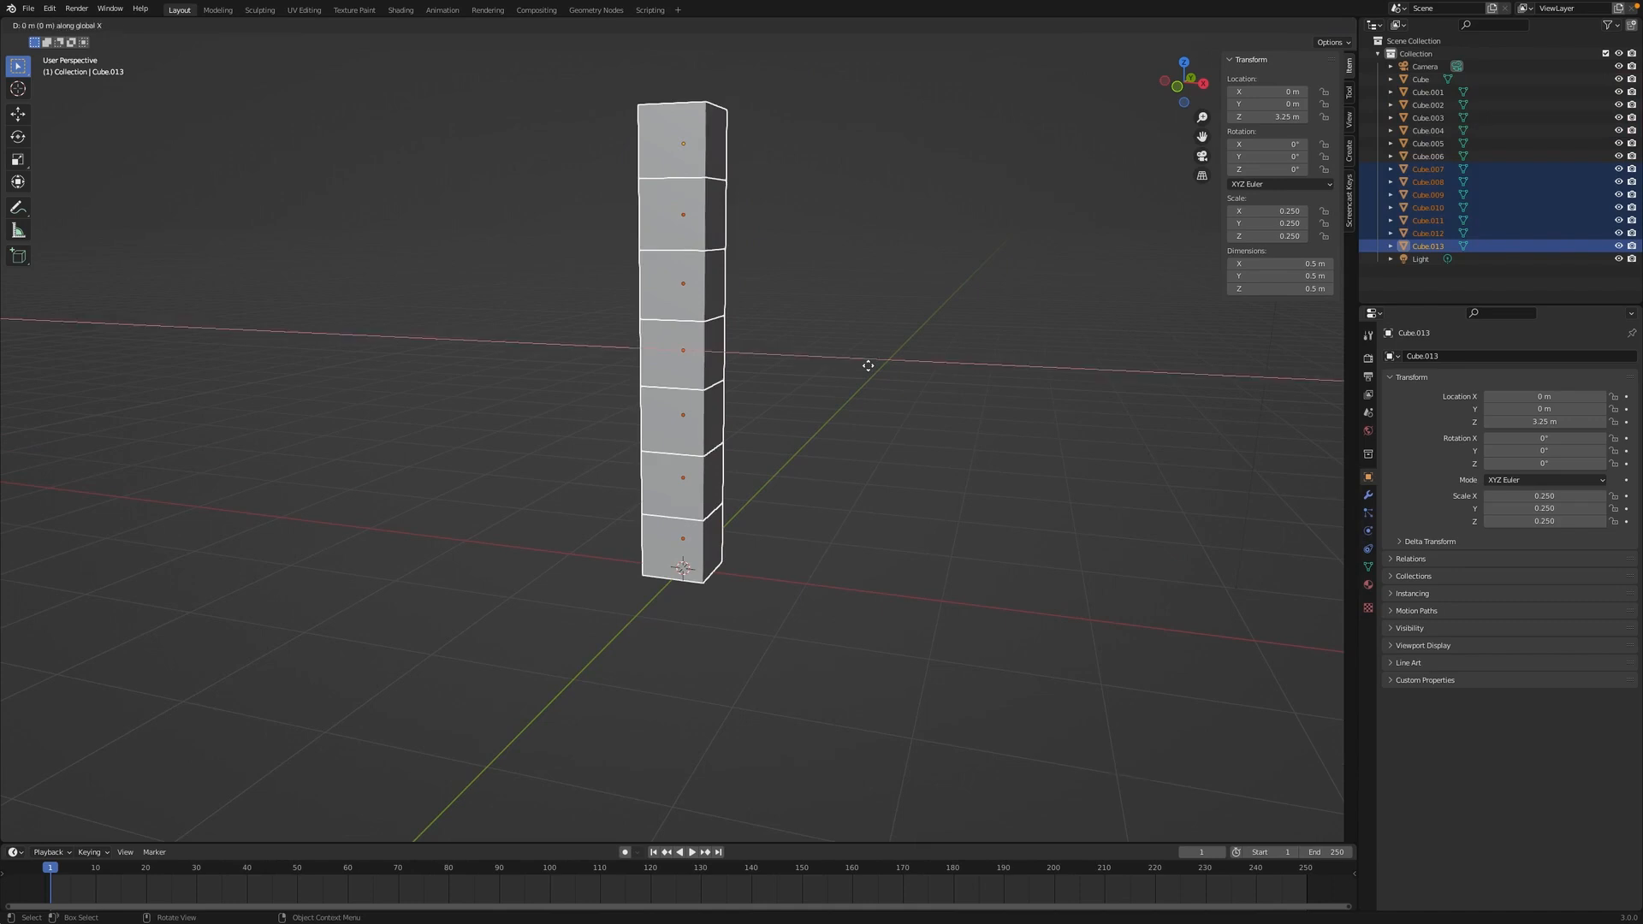
{"action": "type", "text": ".5"}
{"action": "key", "text": "Return"}
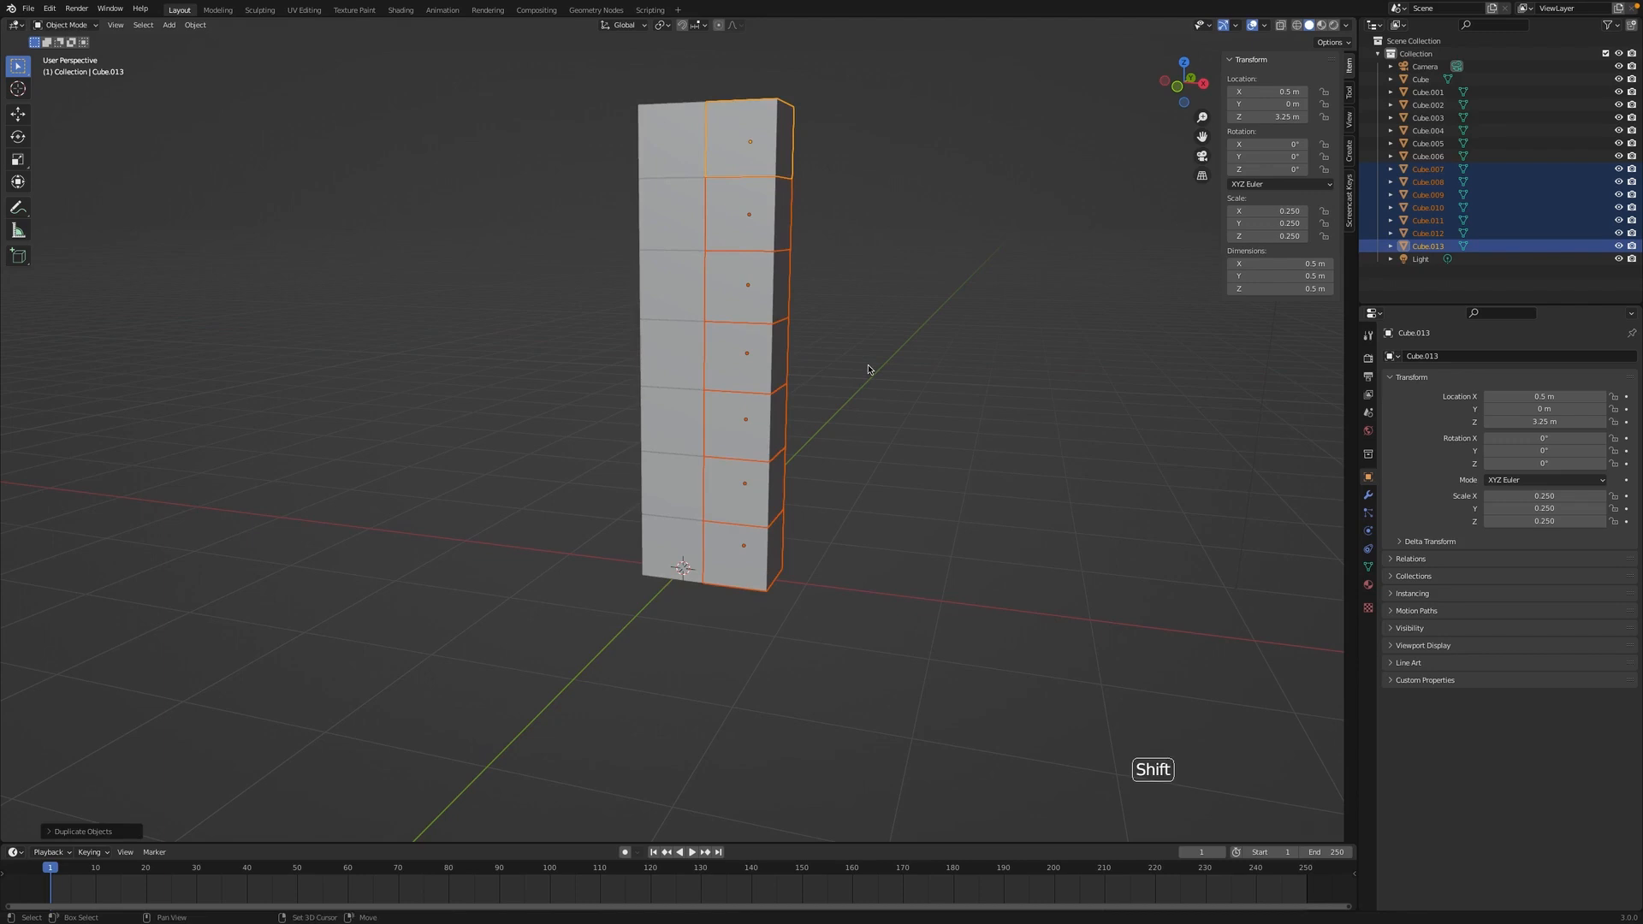
{"action": "key", "text": "shift+r"}
{"action": "key", "text": "shift+r"}
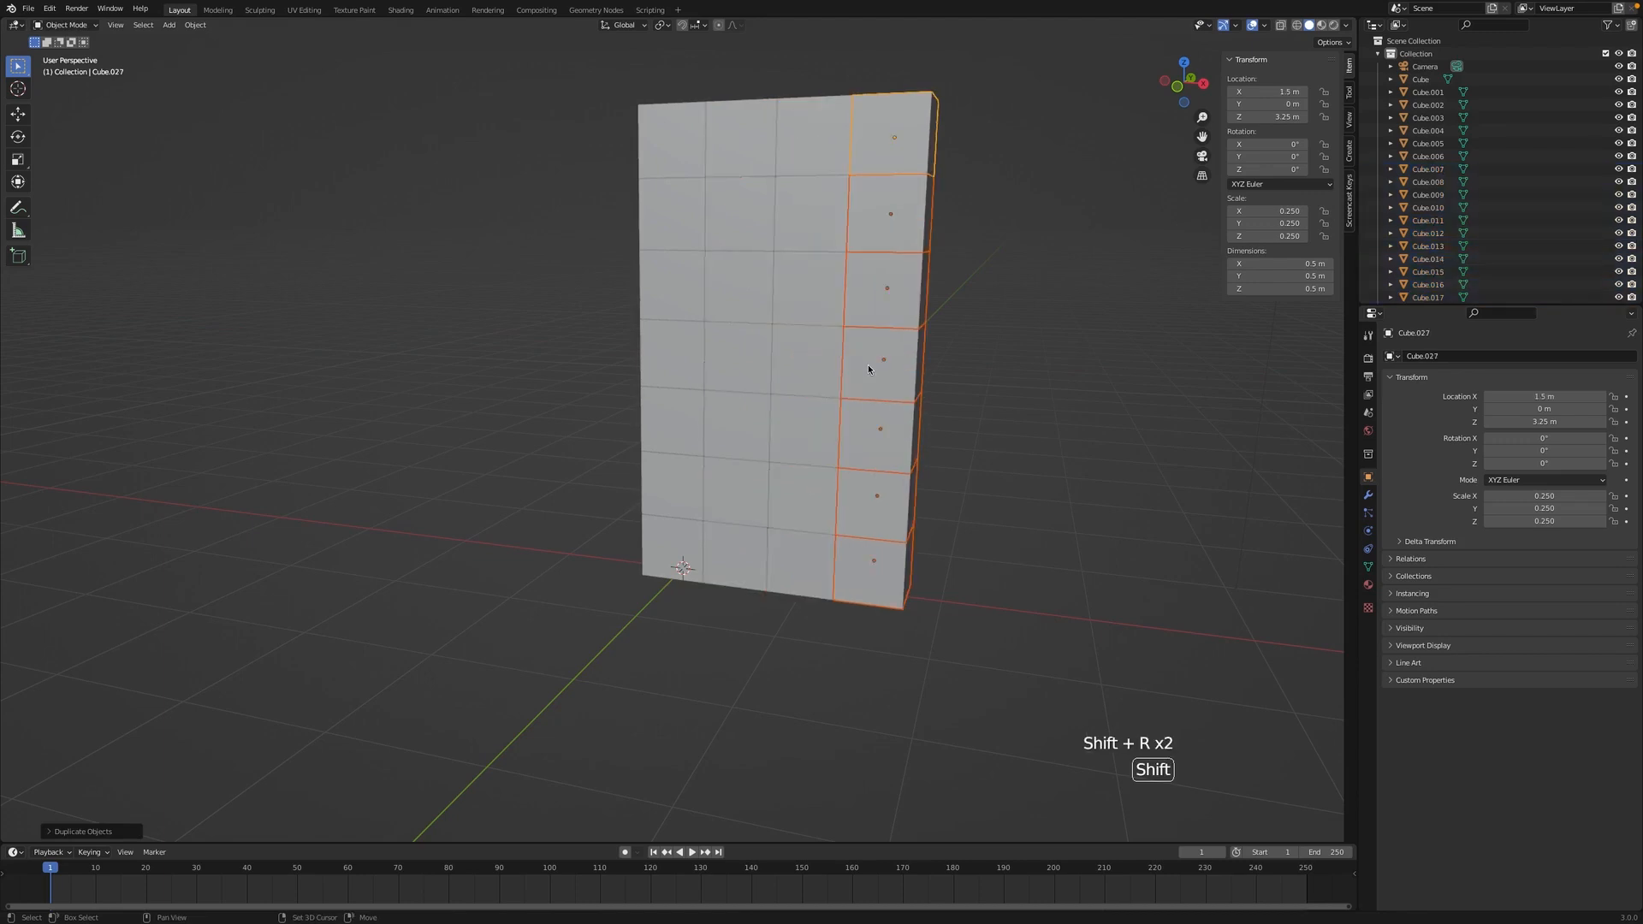
Step: Repeat the column duplication once more to complete a fifth column of the cube wall, and clear the selection
{"action": "key", "text": "shift"}
{"action": "key", "text": "shift+r"}
{"action": "middle_click_drag", "start_coordinate": [867, 365], "coordinate": [878, 448]}
{"action": "scroll", "coordinate": [879, 447], "scroll_direction": "down", "scroll_amount": 6}
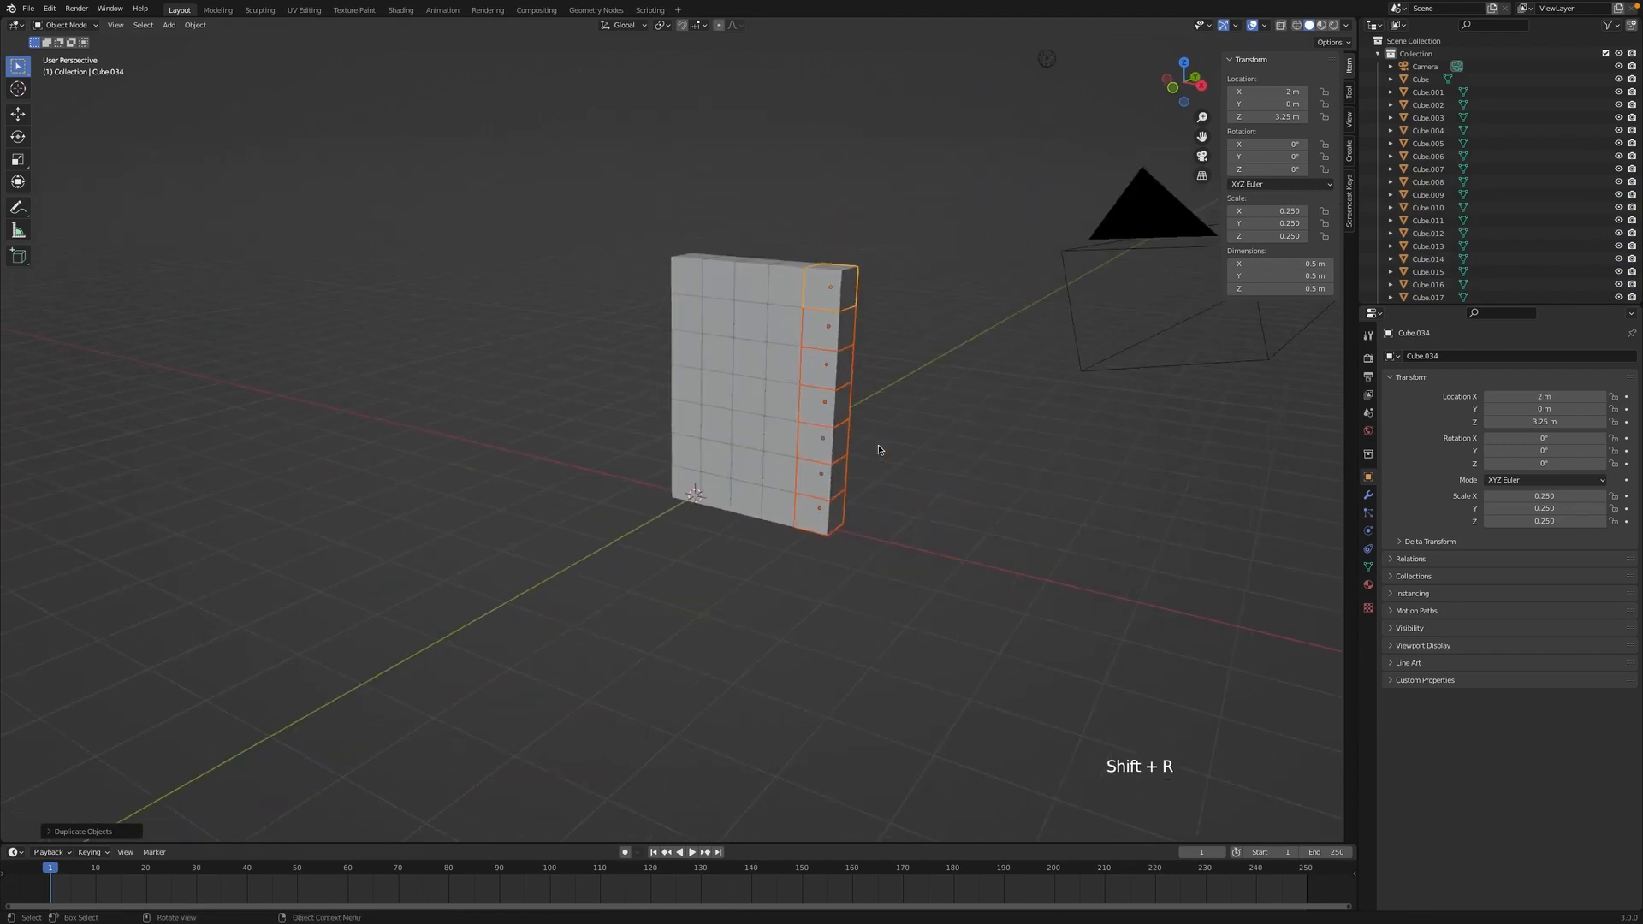
{"action": "middle_click_drag", "start_coordinate": [878, 448], "coordinate": [948, 393]}
{"action": "left_click", "coordinate": [946, 393]}
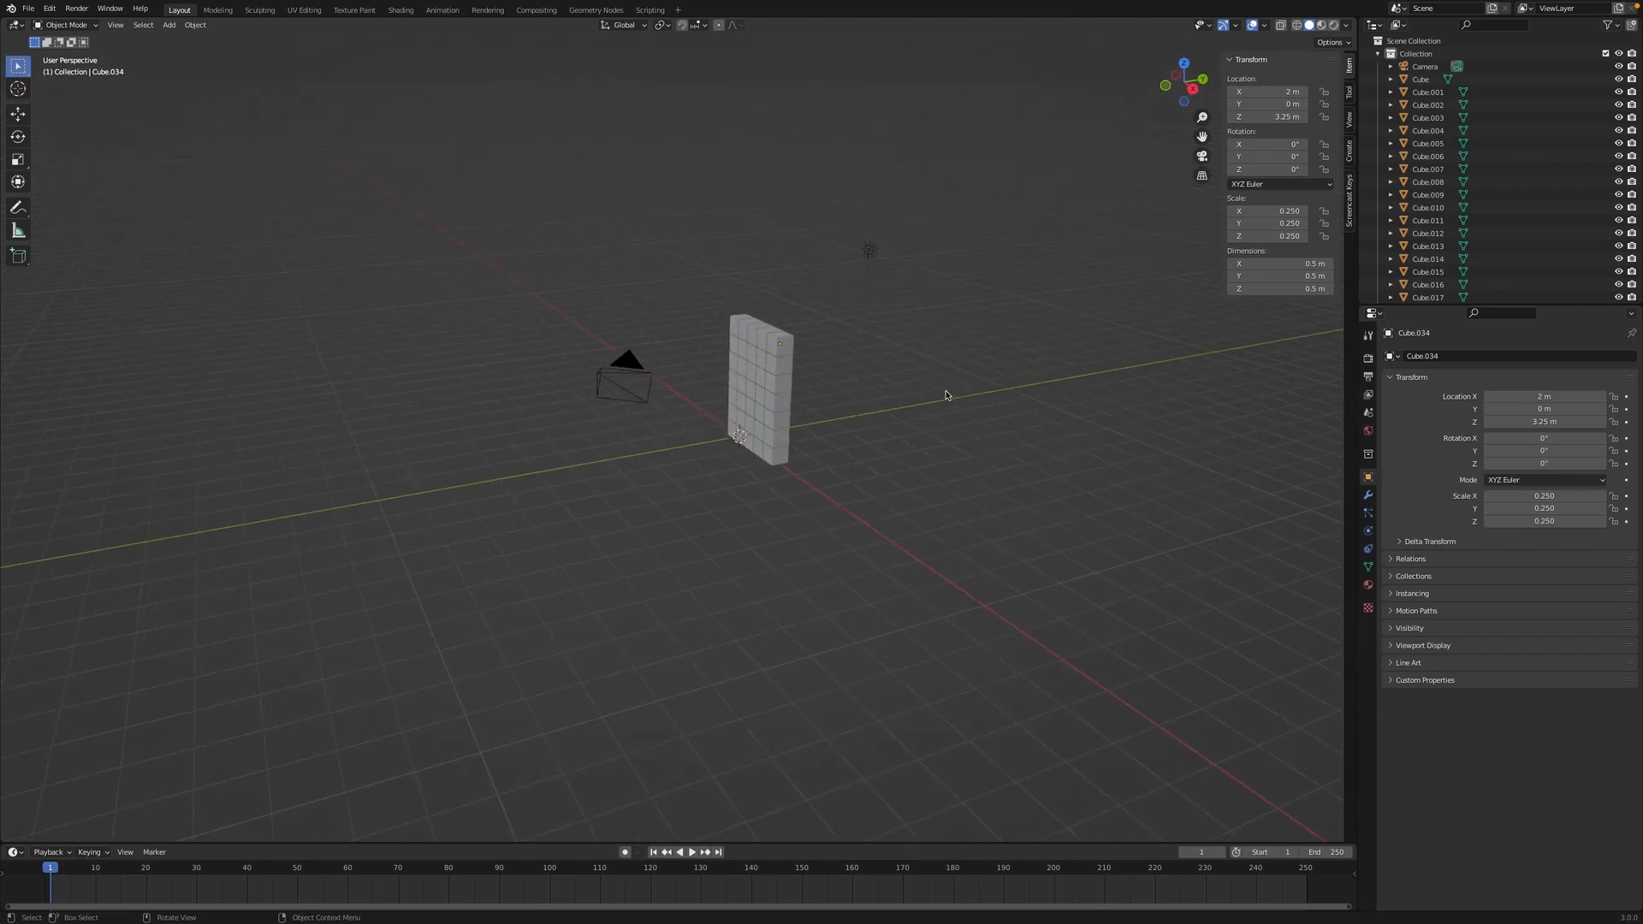
Step: Add a plane at the origin and scale it up uniformly to about 31.6 m per side as the ground
{"action": "key", "text": "shift+a"}
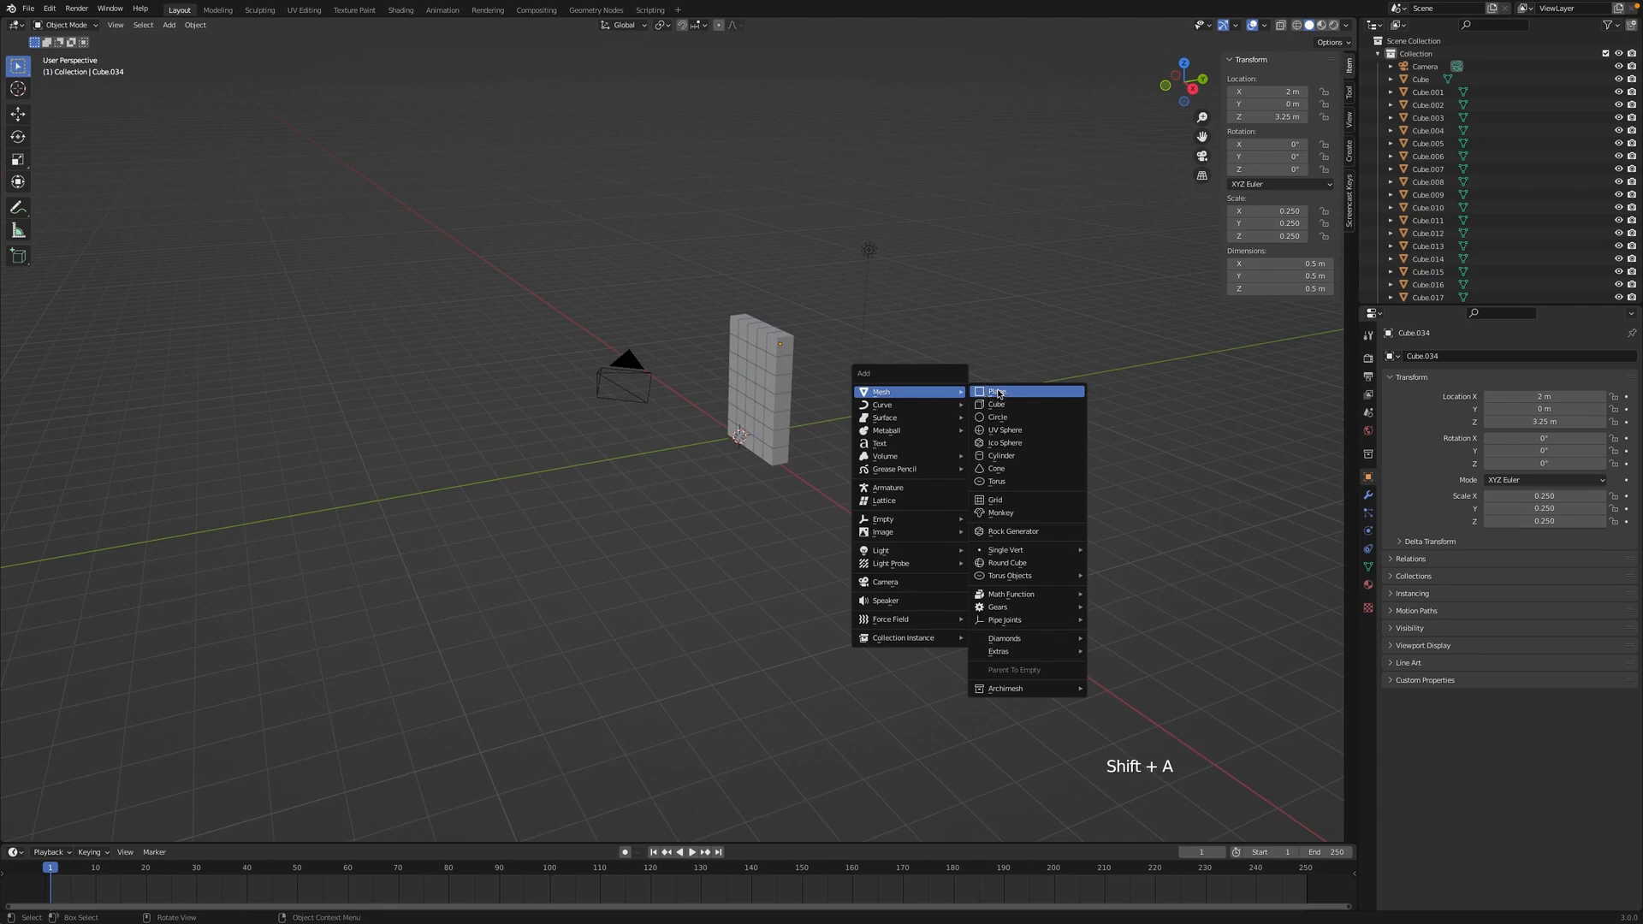
{"action": "left_click", "coordinate": [998, 393]}
{"action": "key", "text": "s"}
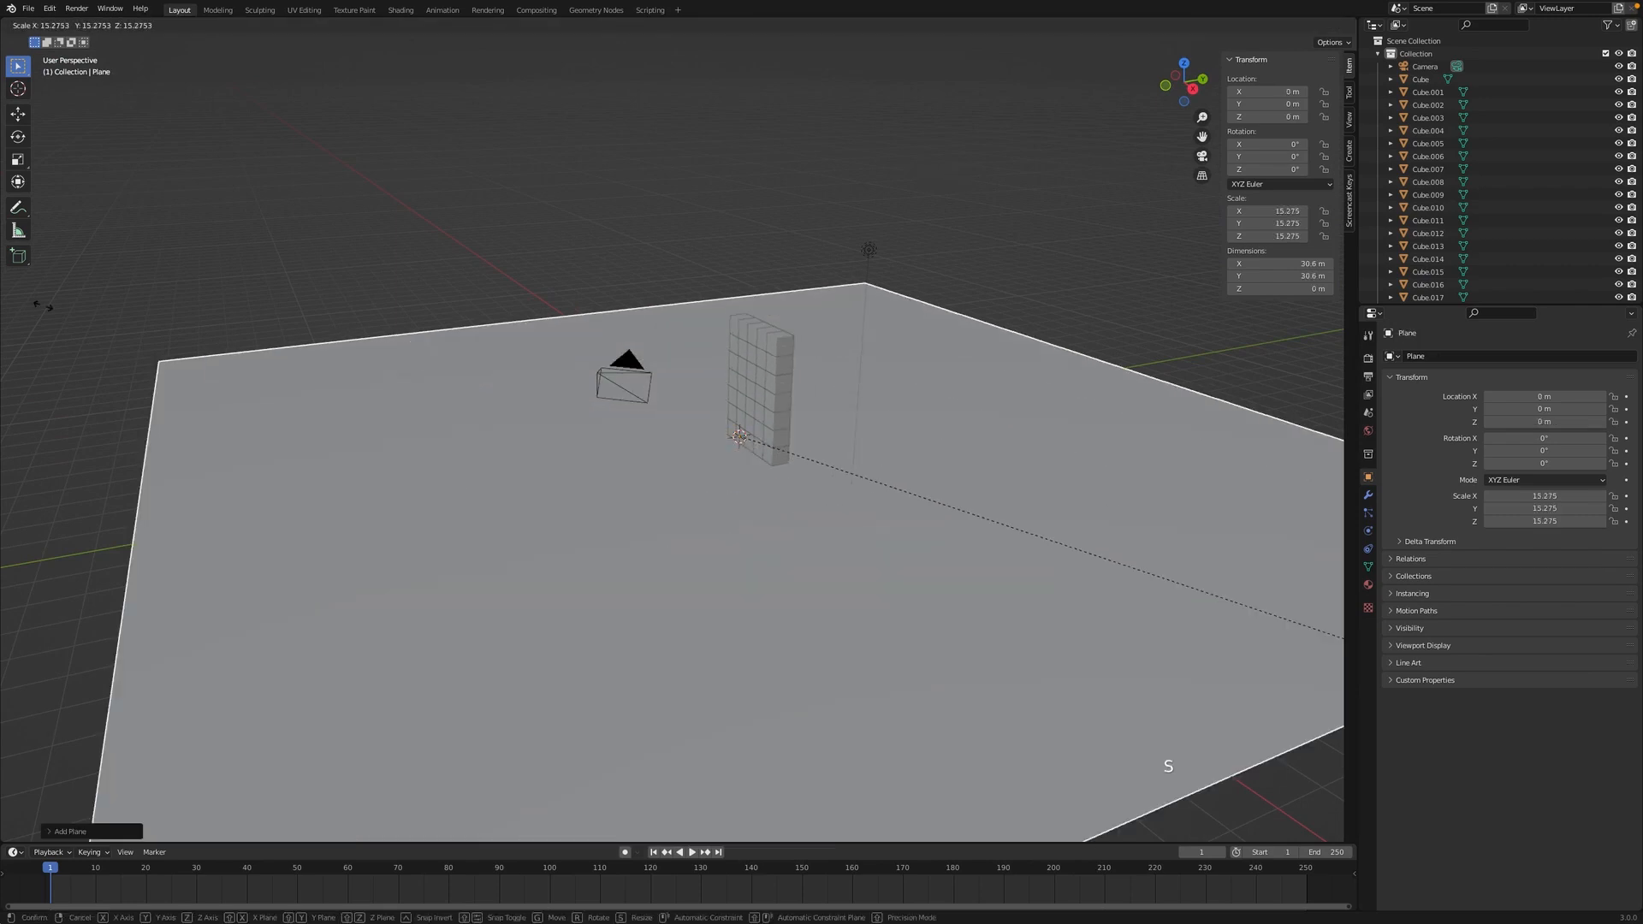
{"action": "left_click", "coordinate": [142, 264]}
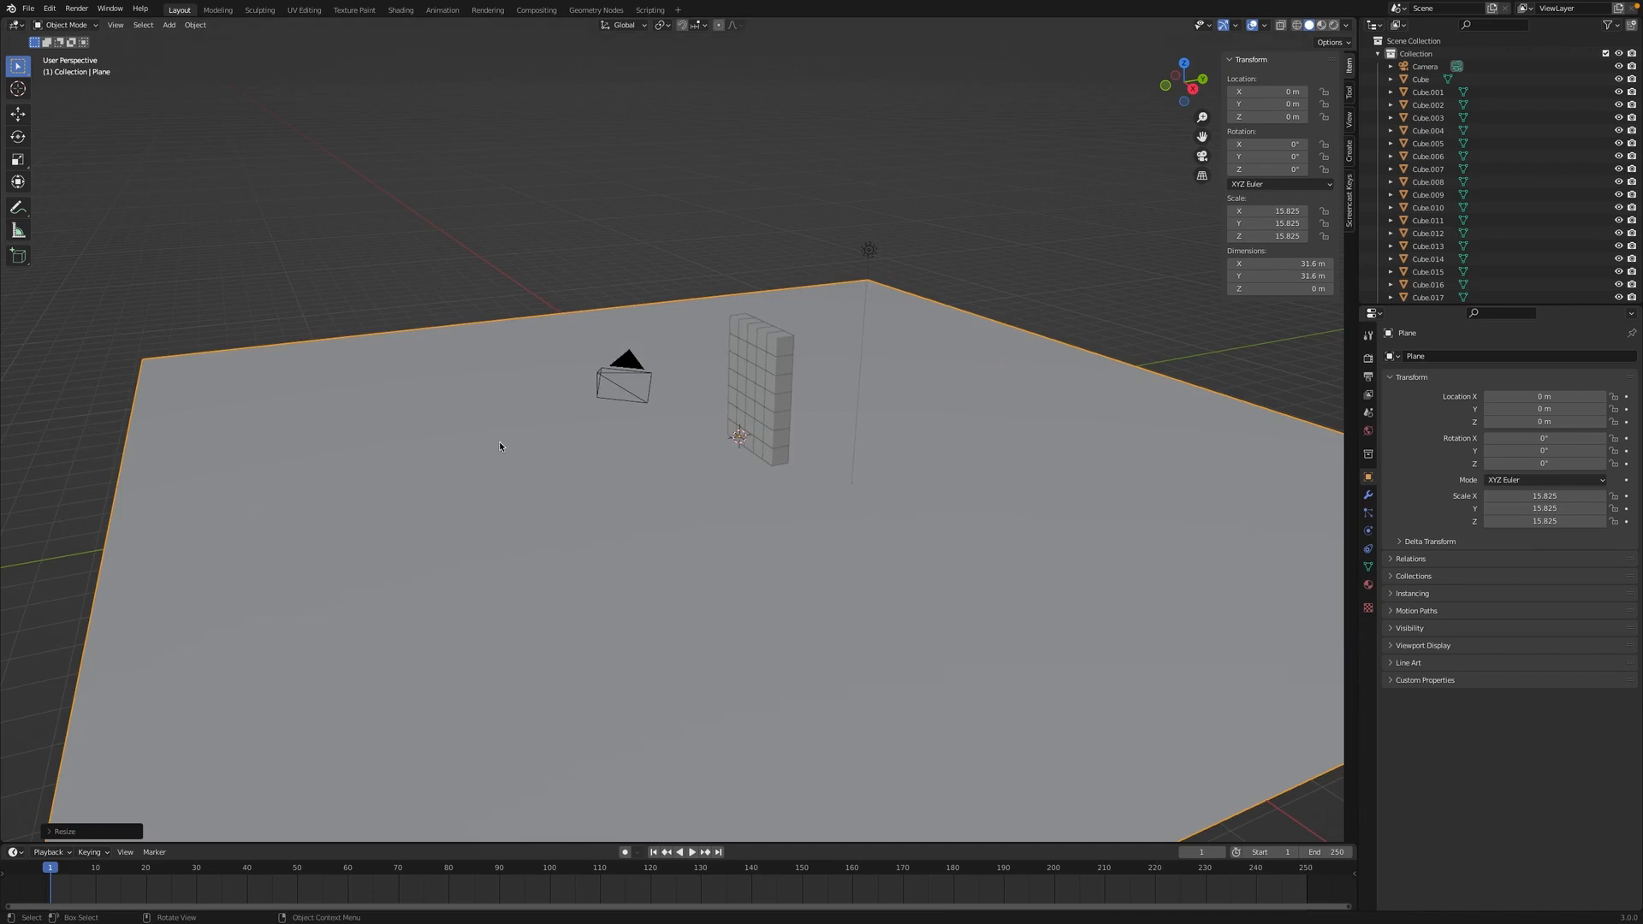
Step: Move the ground plane along the global Y axis to about -6.1 m
{"action": "middle_click_drag", "start_coordinate": [500, 442], "coordinate": [477, 441]}
{"action": "key", "text": "g"}
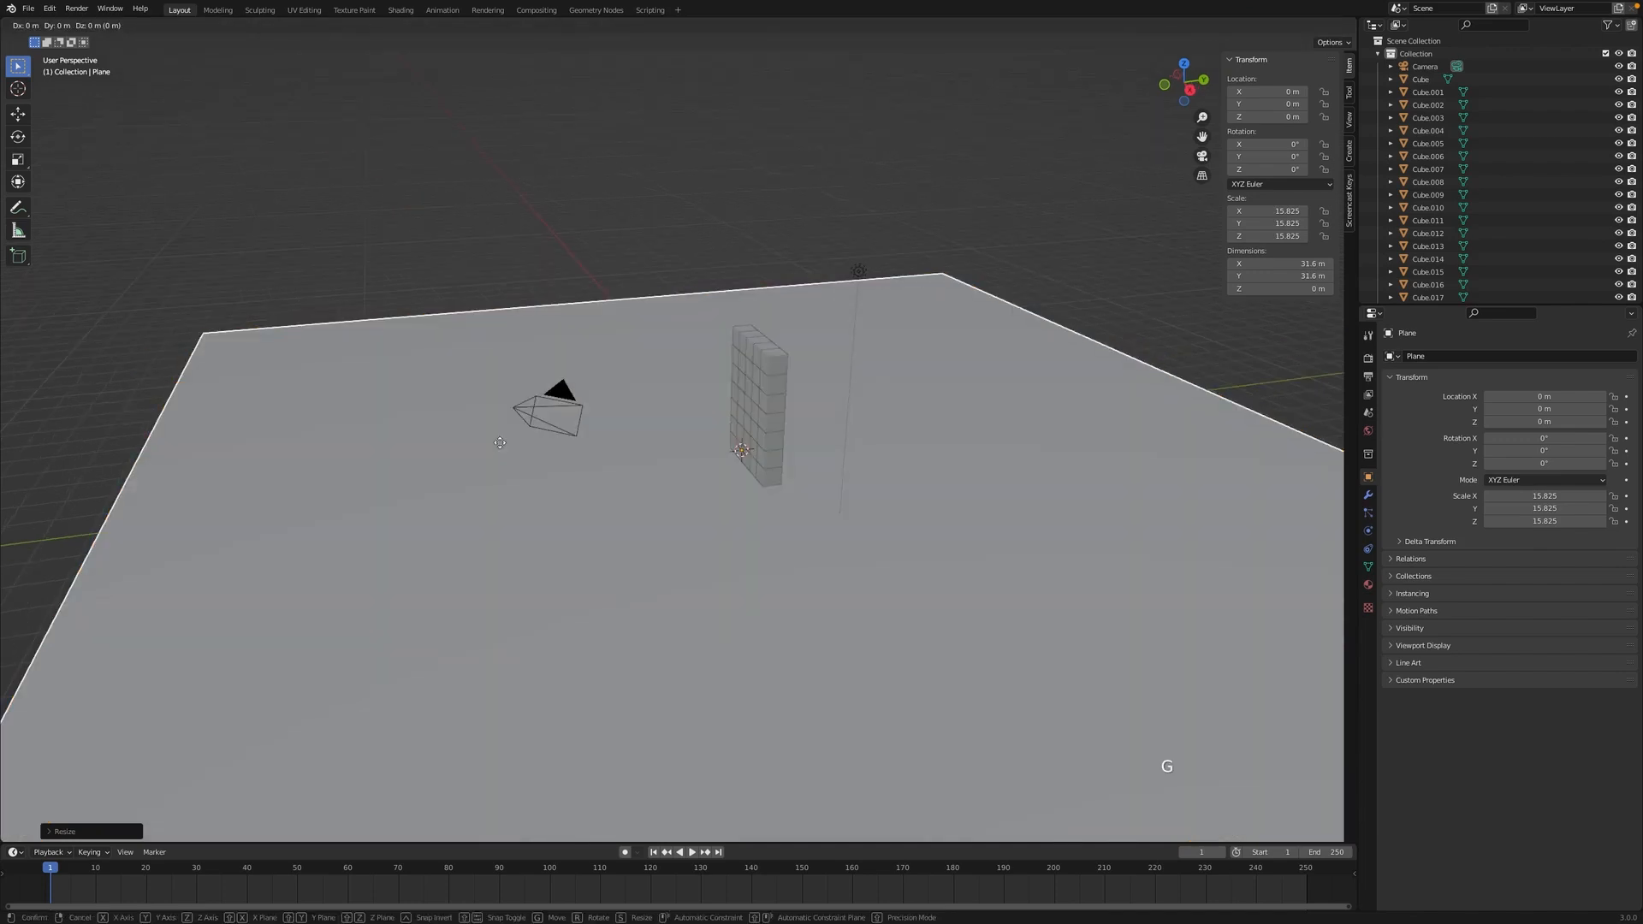
{"action": "key", "text": "y"}
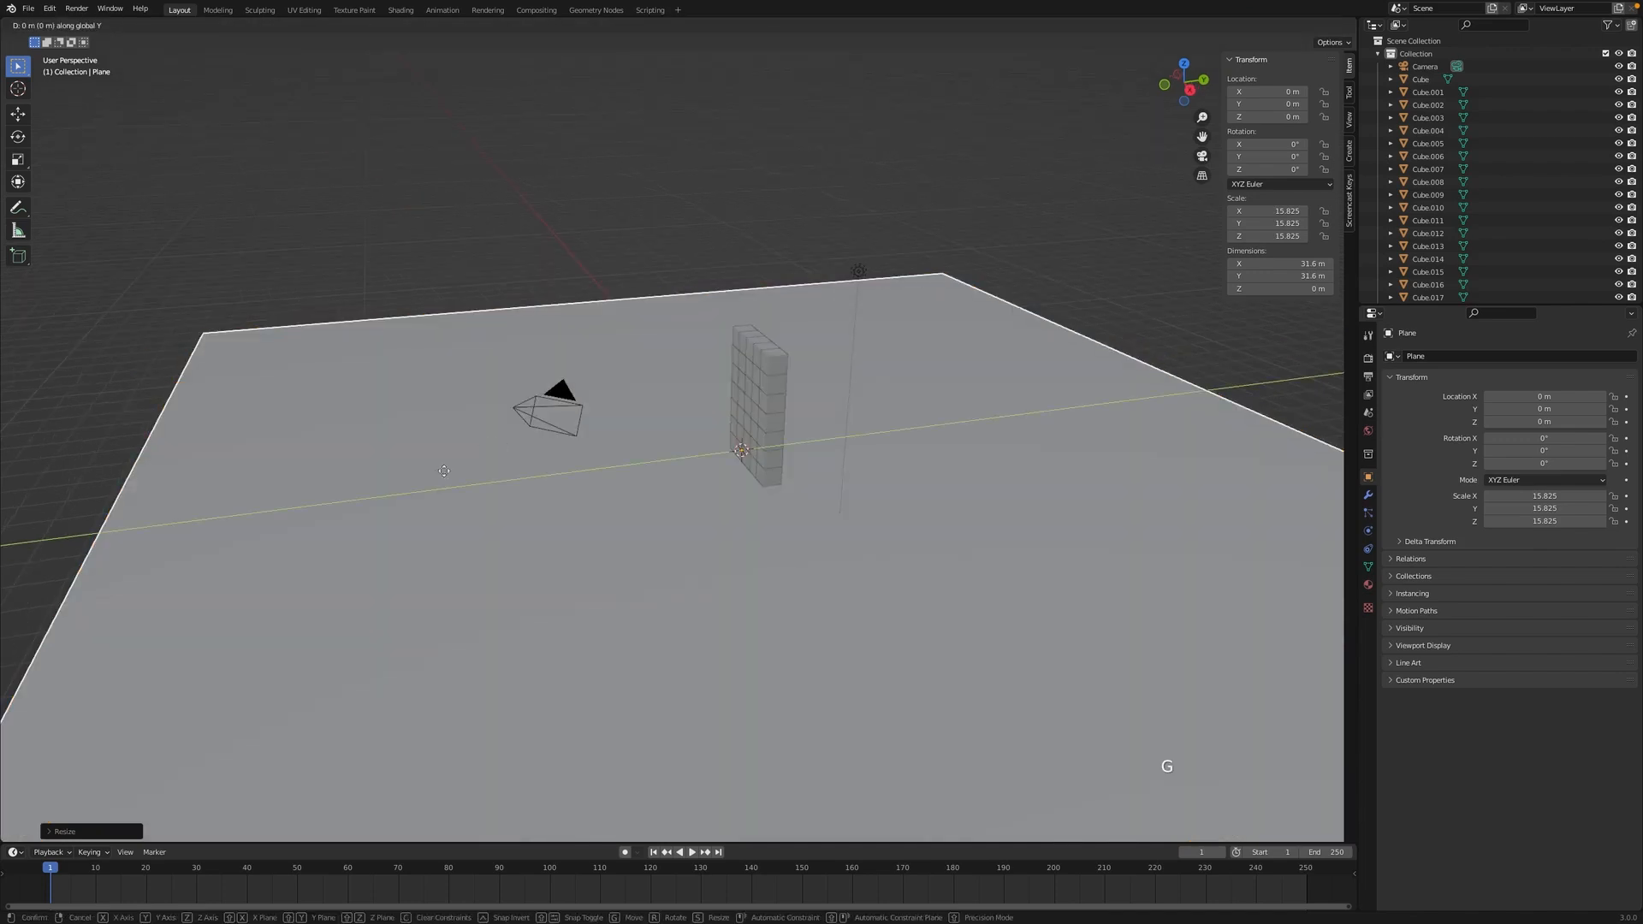
{"action": "left_click", "coordinate": [286, 539]}
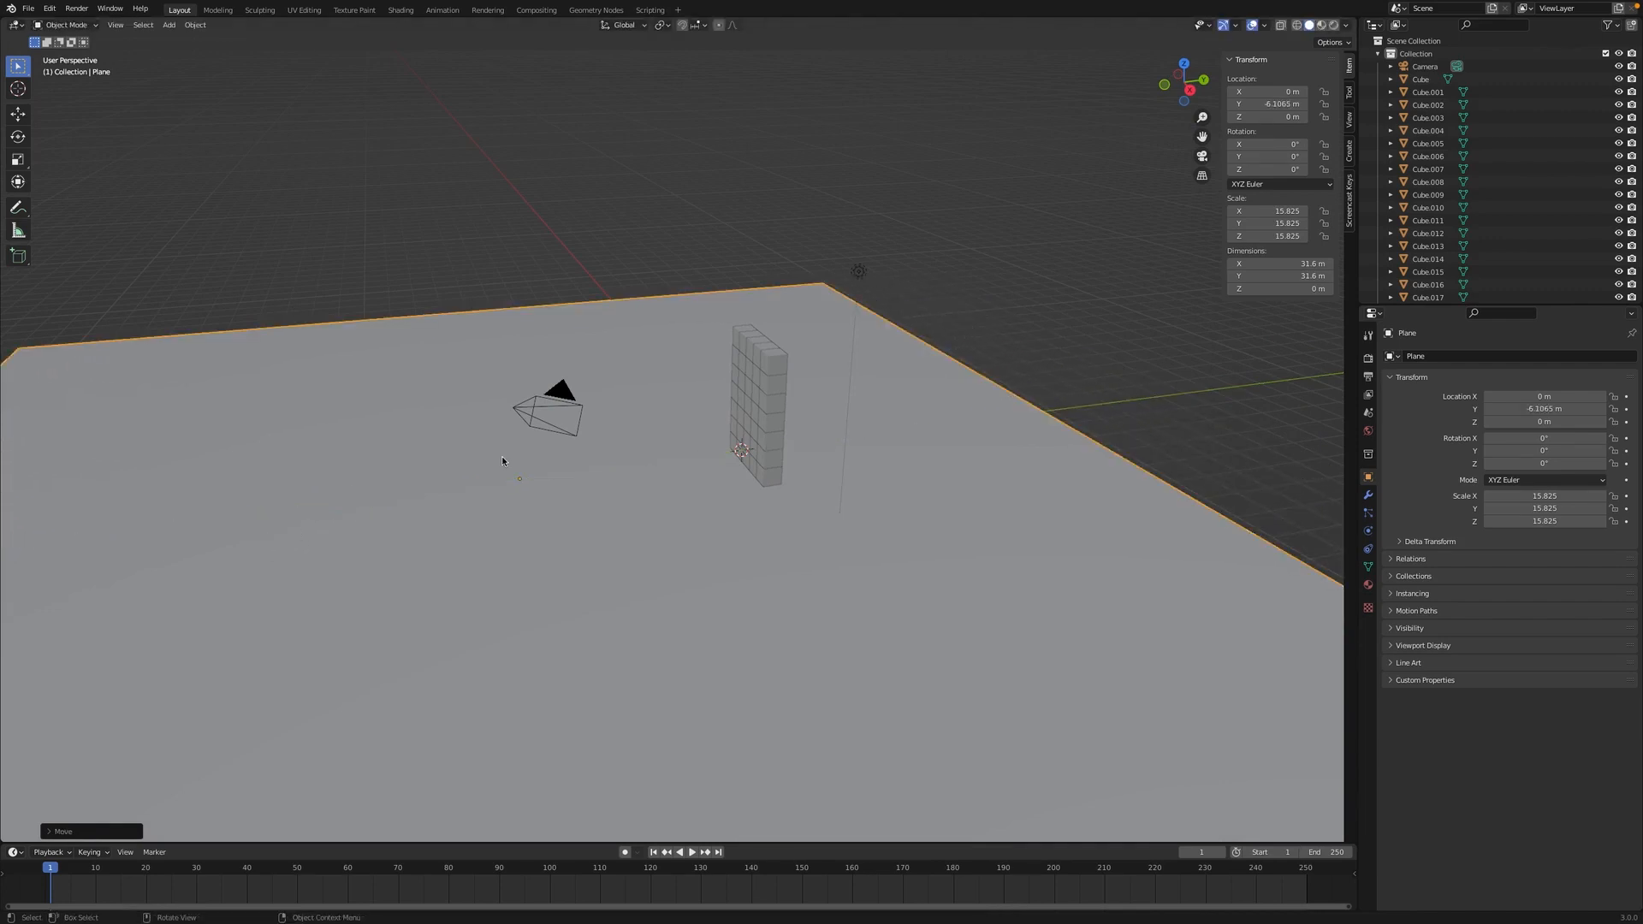
Step: Add a UV sphere and, in the right orthographic view, place it high above the wall at about Y 1.5 m, Z 18.3 m
{"action": "middle_click_drag", "start_coordinate": [501, 456], "coordinate": [512, 462]}
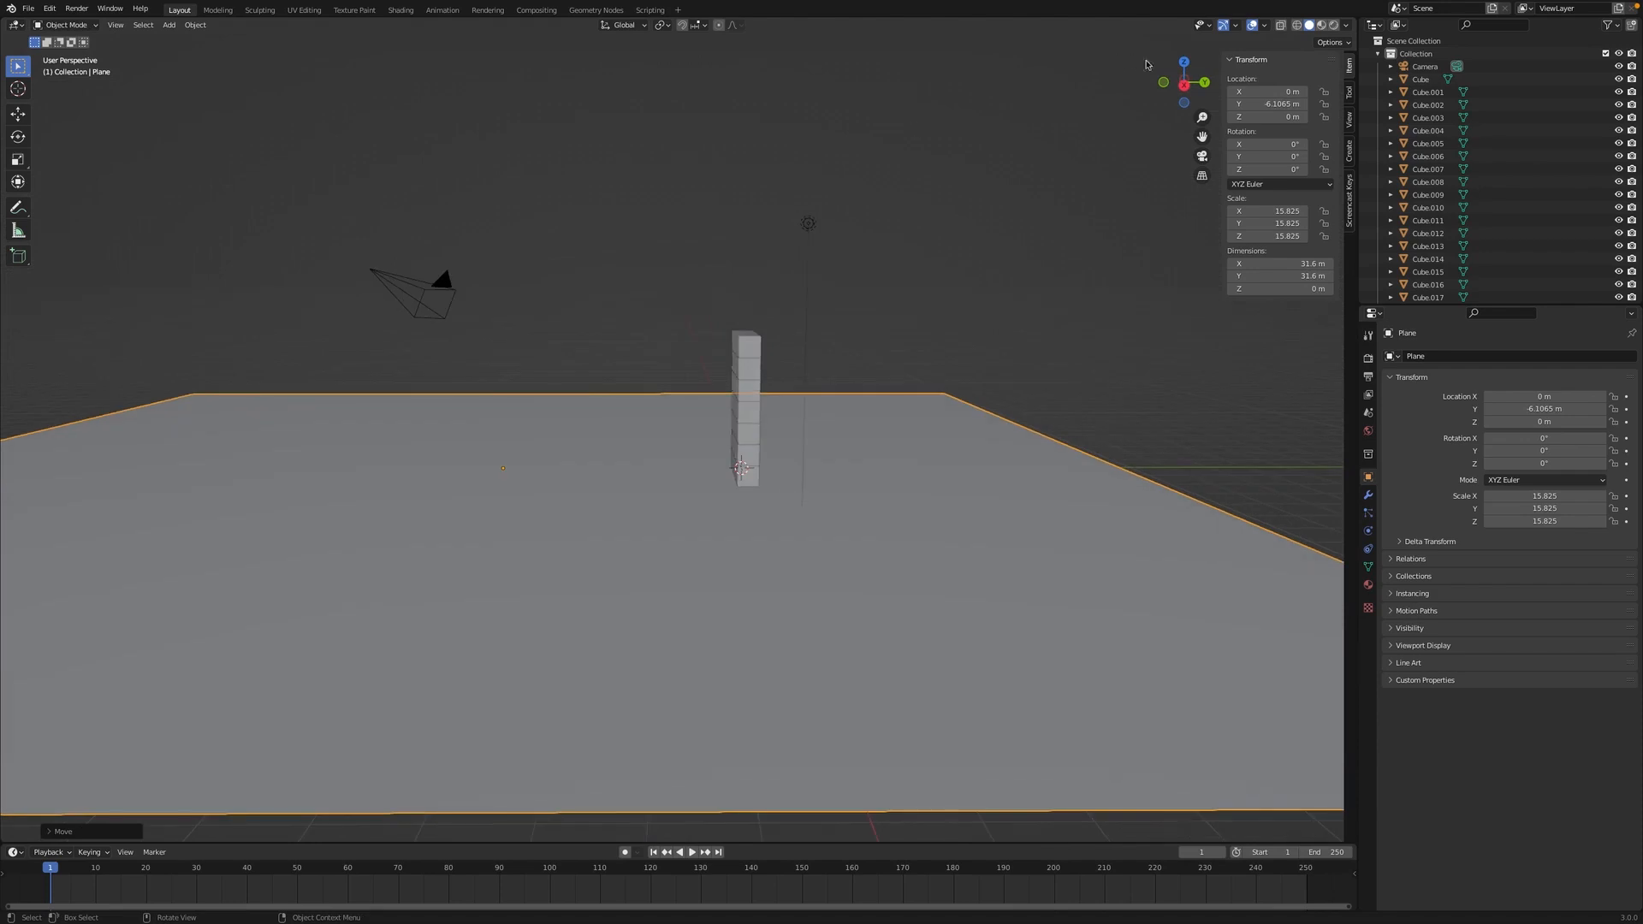
{"action": "left_click", "coordinate": [1183, 88]}
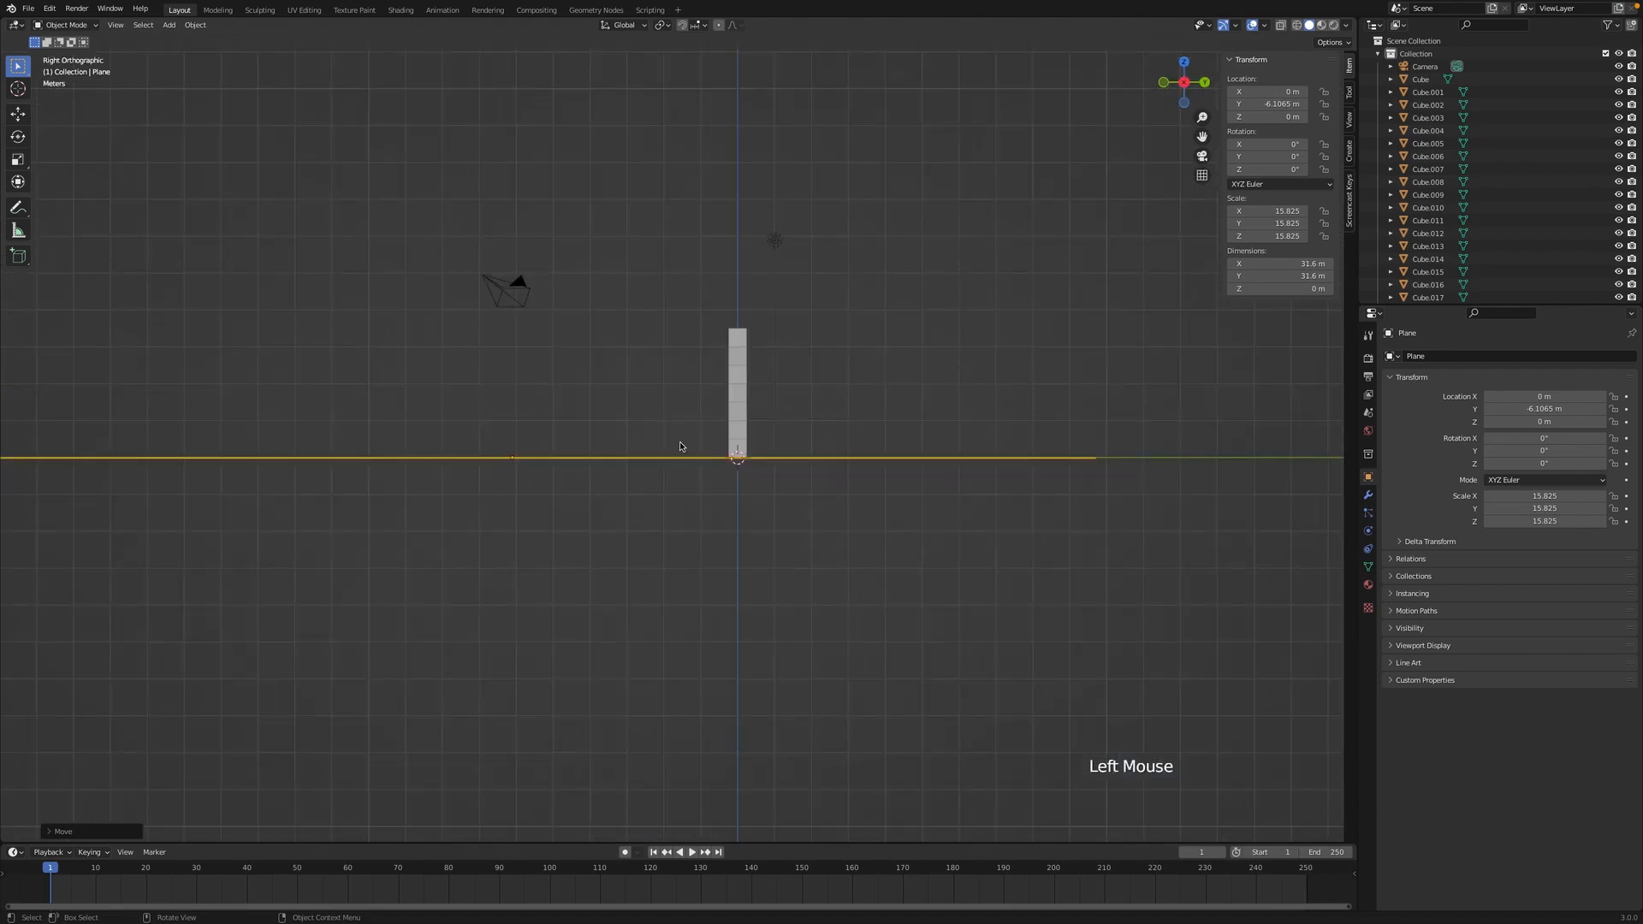
{"action": "scroll", "coordinate": [681, 446], "scroll_direction": "down", "scroll_amount": 4}
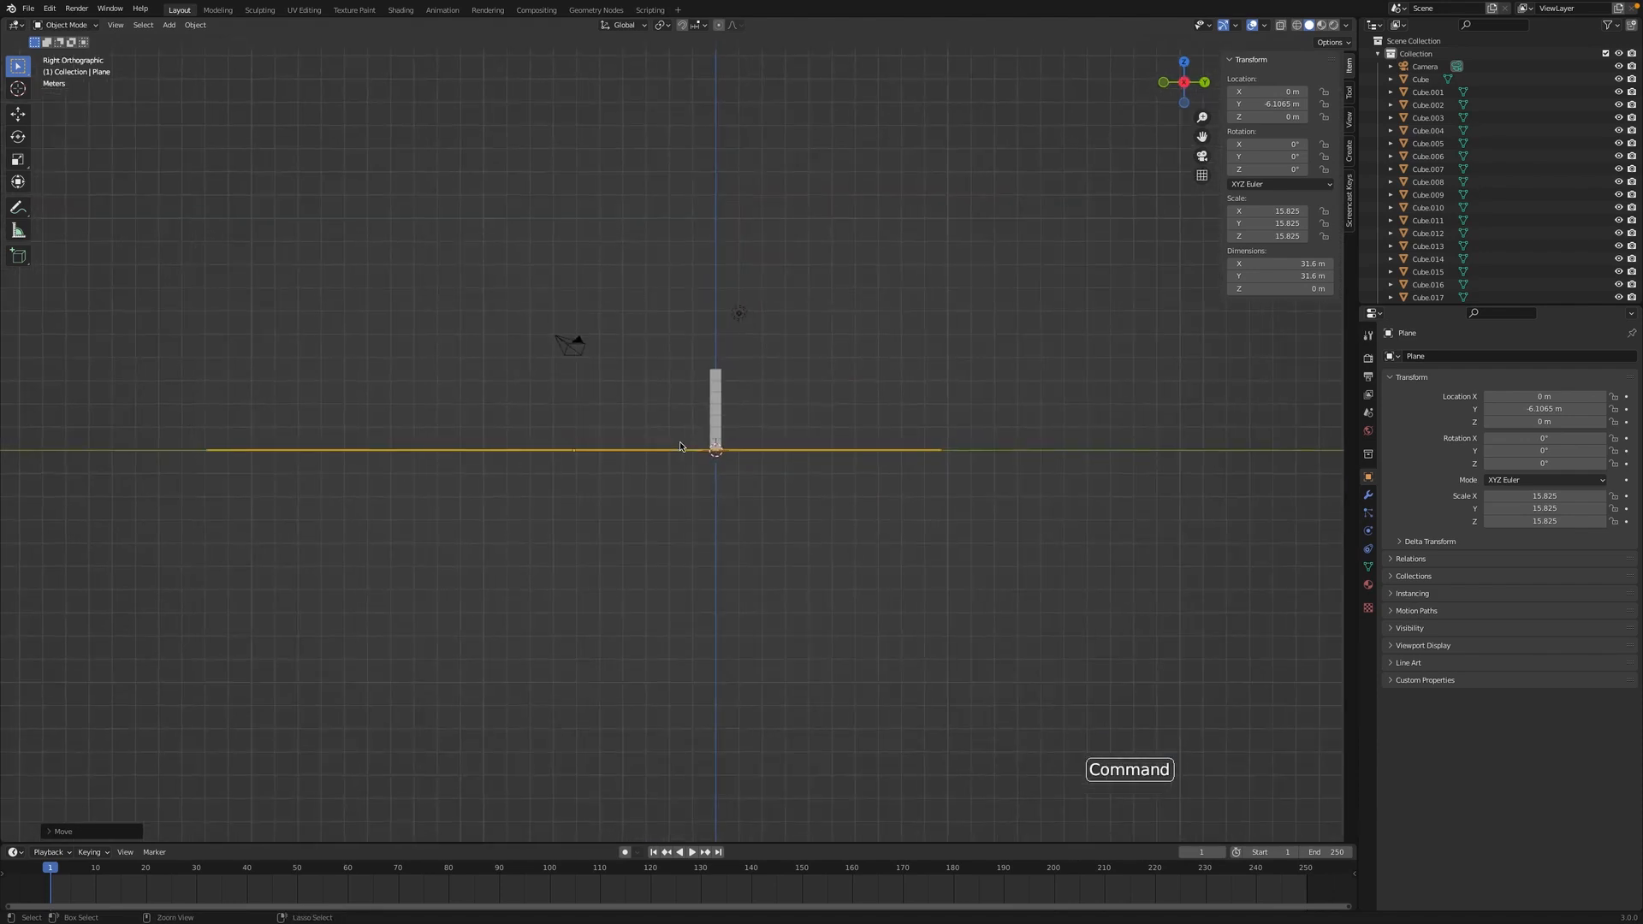
{"action": "middle_click_drag", "start_coordinate": [680, 445], "coordinate": [722, 508], "text": "shift"}
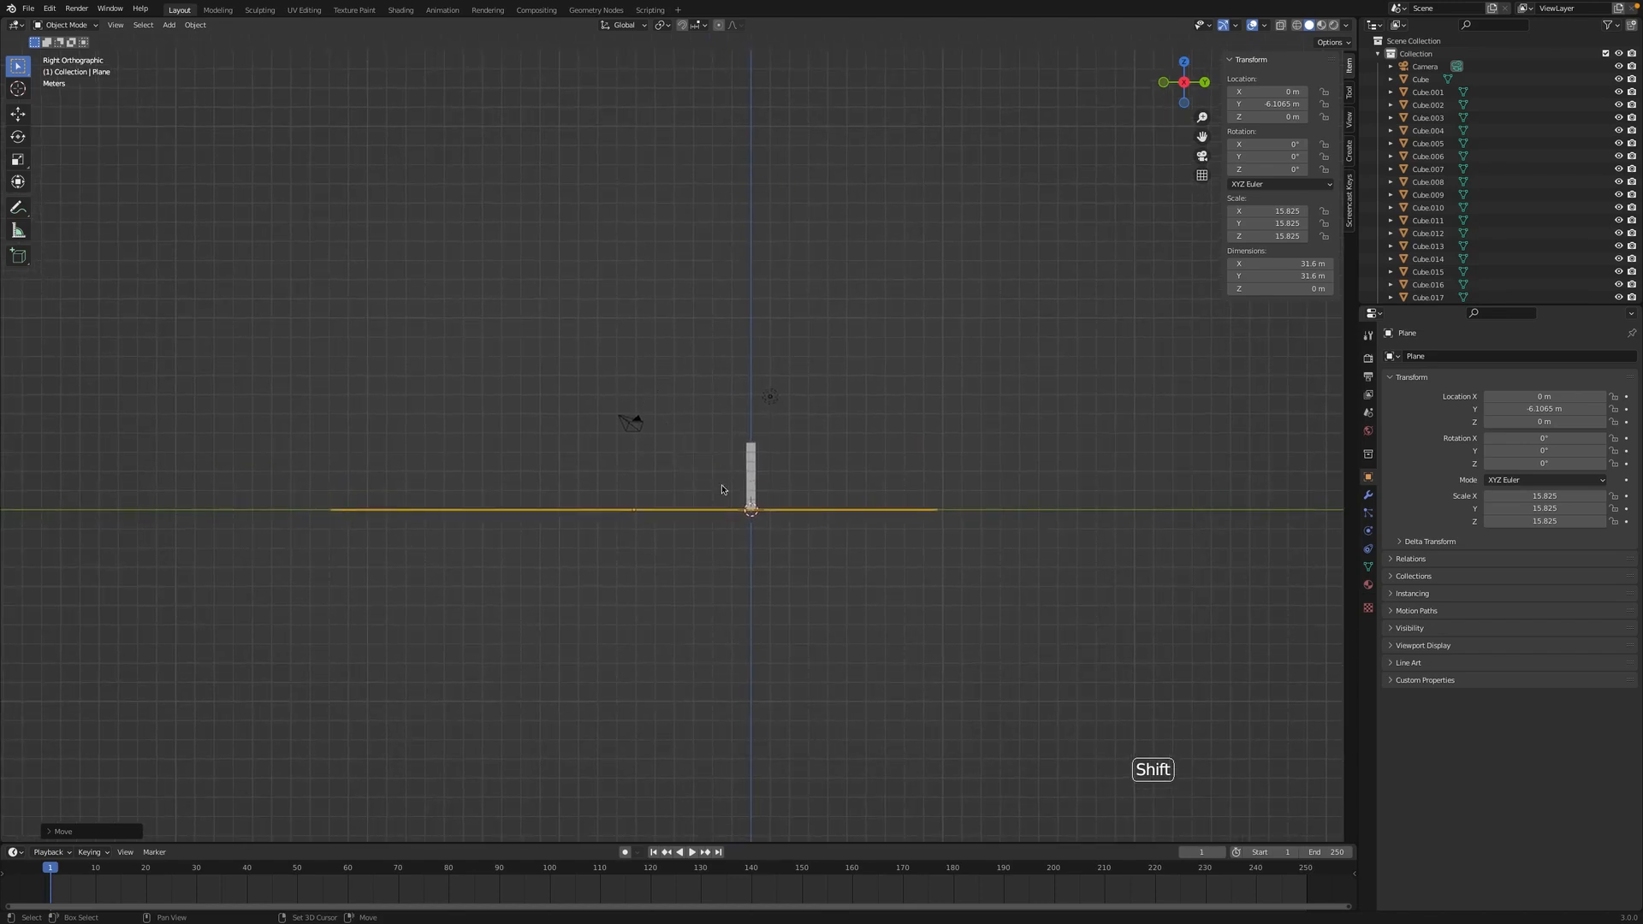
{"action": "key", "text": "shift+a"}
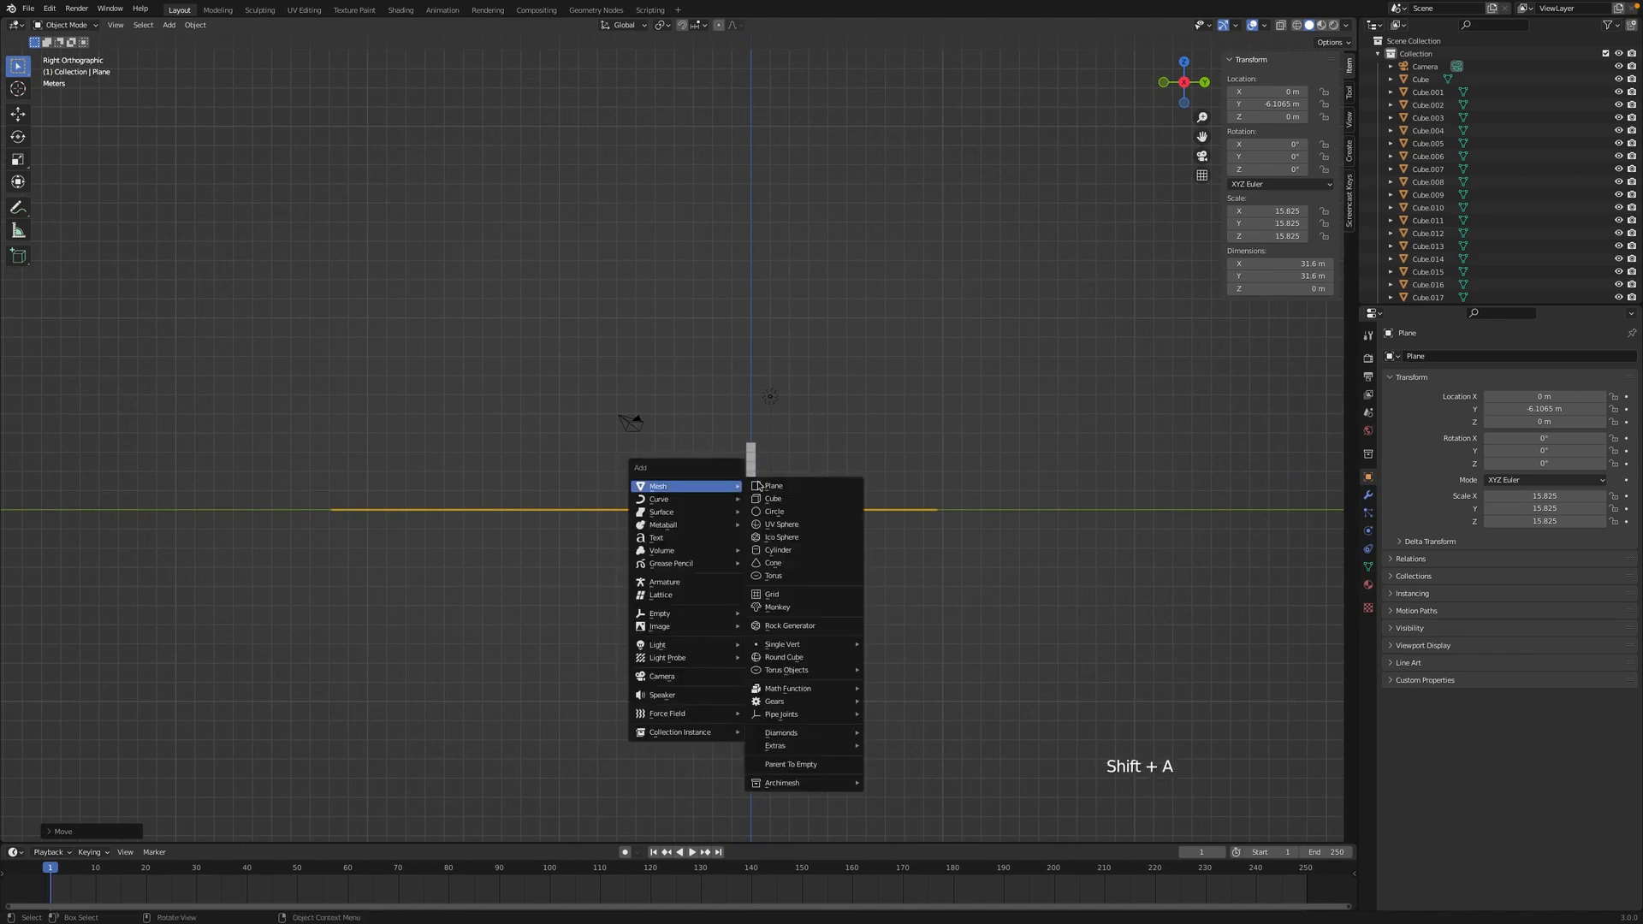
{"action": "left_click", "coordinate": [782, 528]}
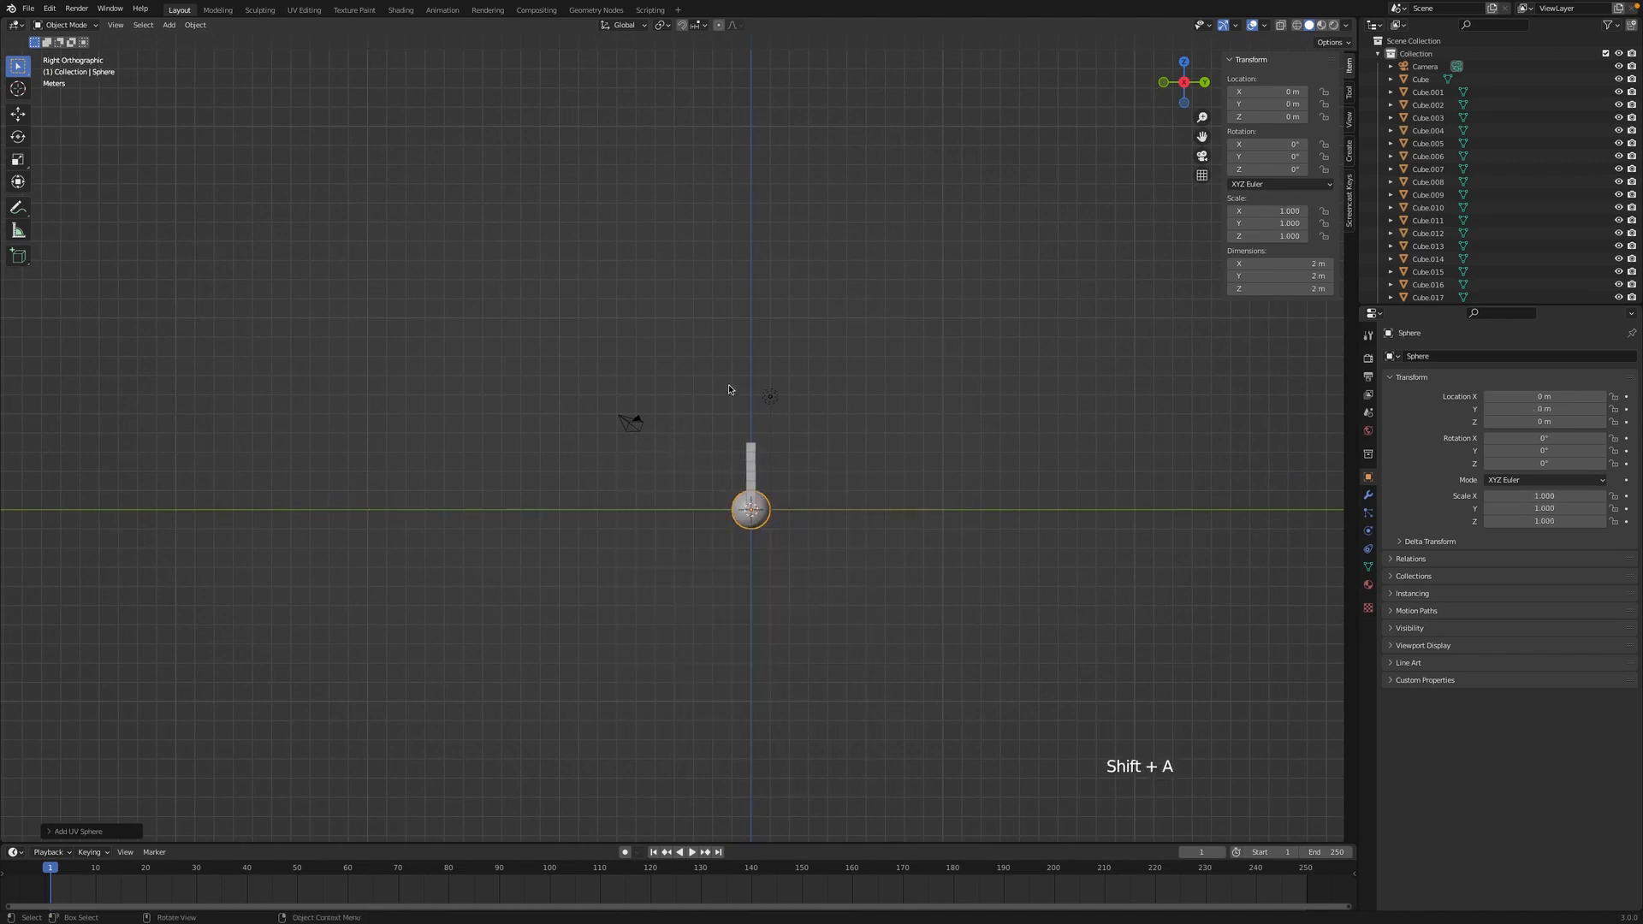
{"action": "key", "text": "g"}
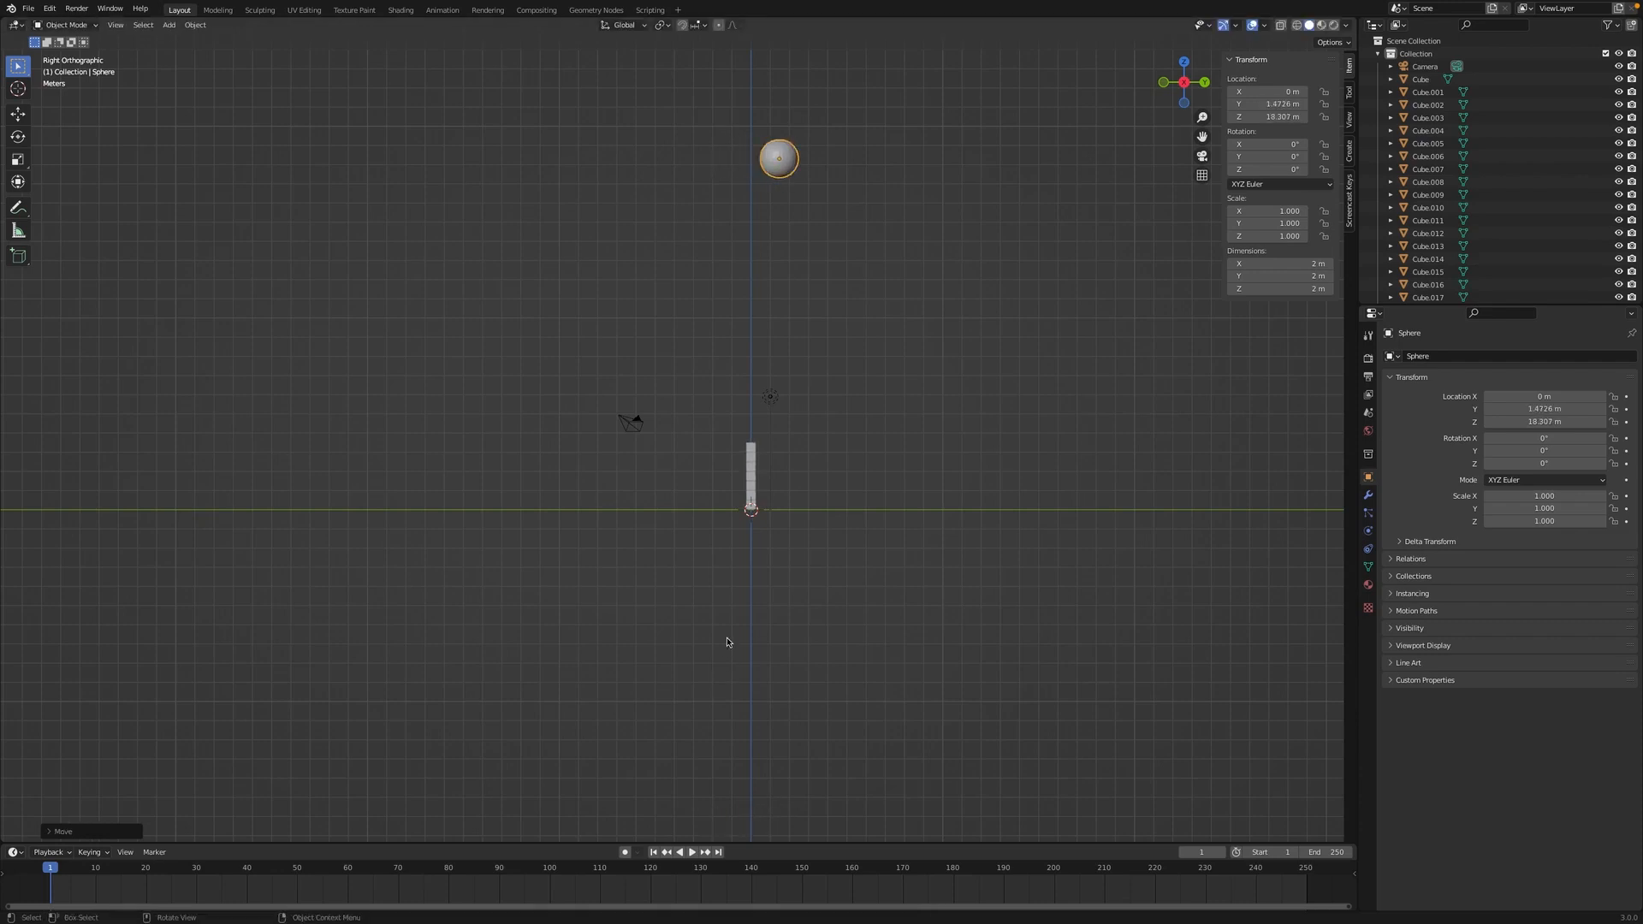
Step: Add a cube and raise it along the Z axis to about 12.85 m, between the wall and the sphere
{"action": "mouse_move", "coordinate": [727, 642]}
{"action": "middle_mouse_down"}
{"action": "mouse_move", "coordinate": [710, 607]}
{"action": "mouse_move", "coordinate": [727, 642]}
{"action": "middle_mouse_up"}
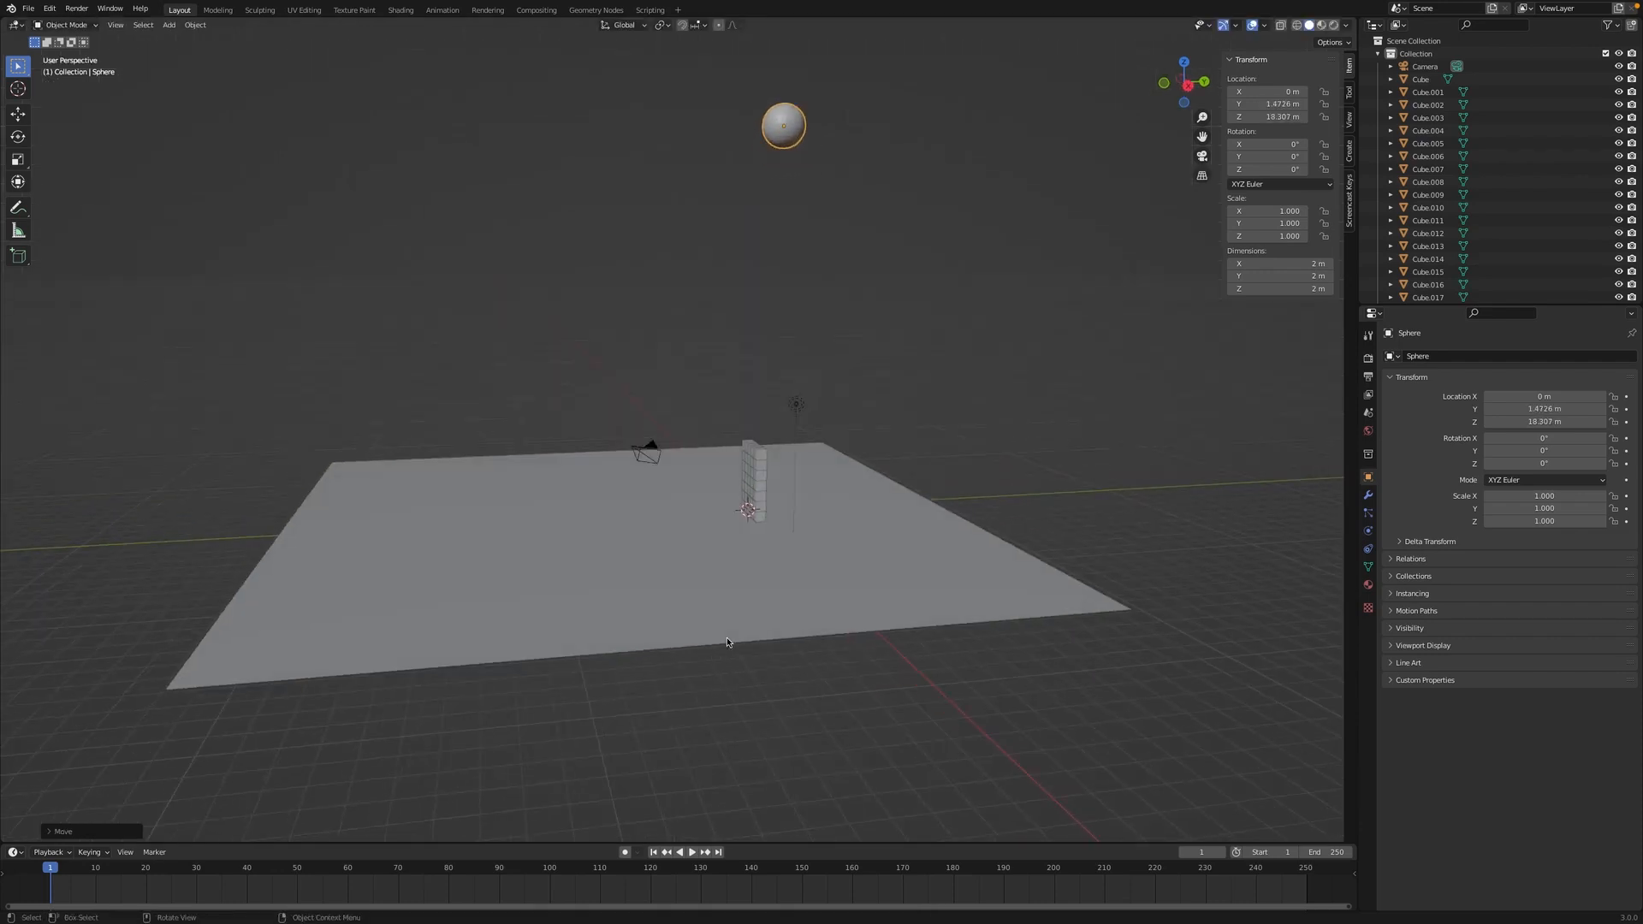
{"action": "key", "text": "shift+a"}
{"action": "mouse_move", "coordinate": [727, 641]}
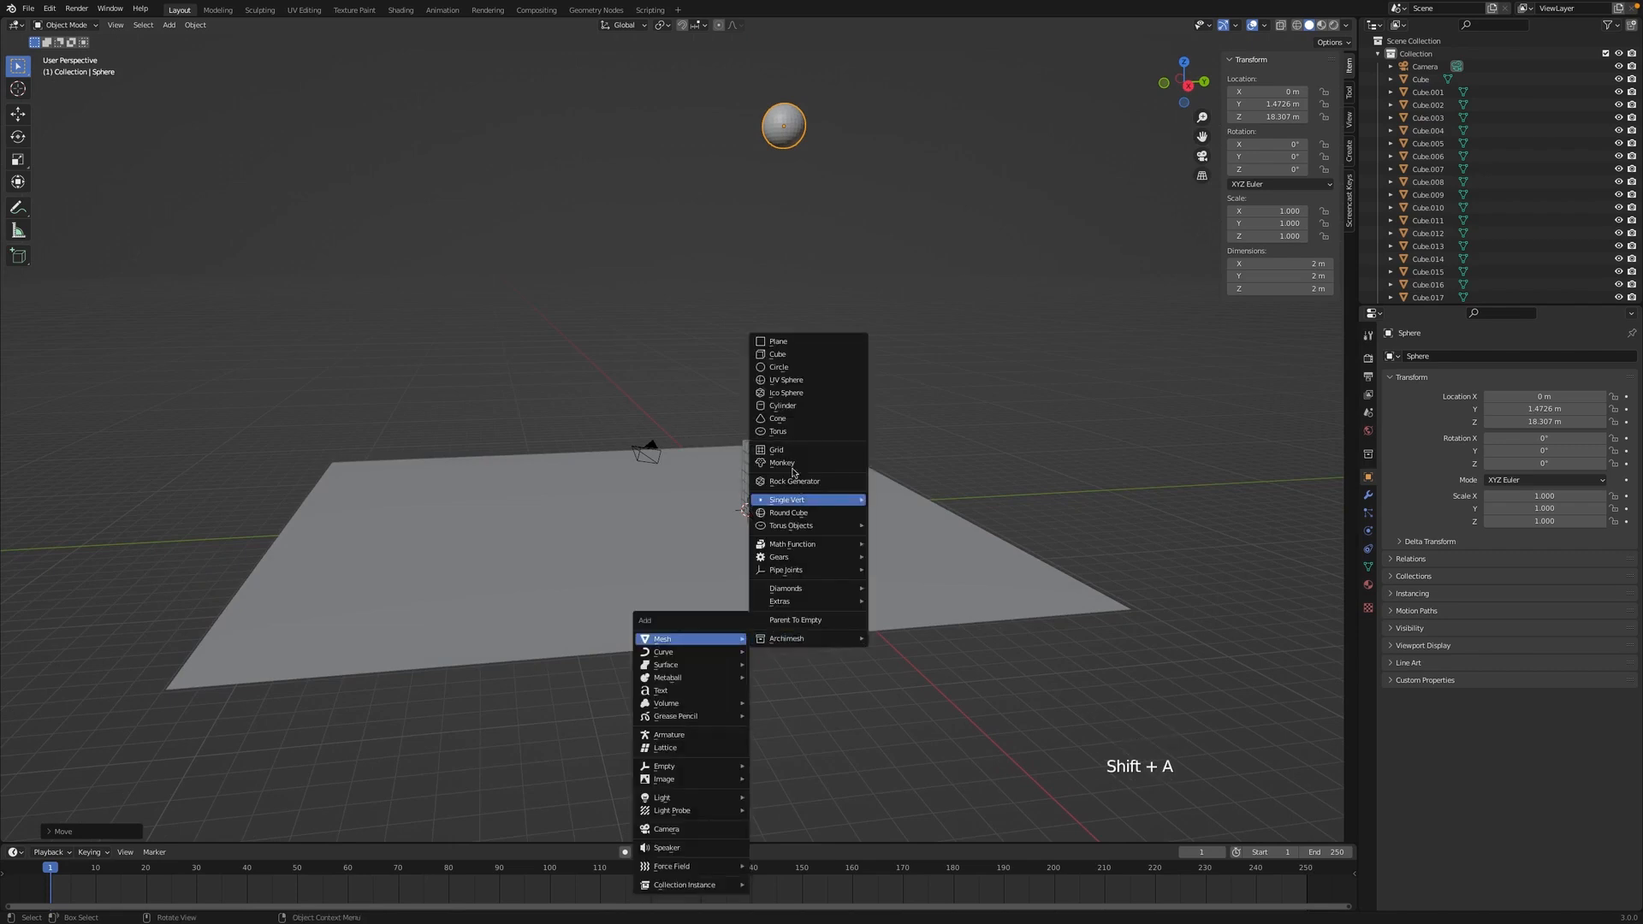
{"action": "left_click", "coordinate": [787, 355]}
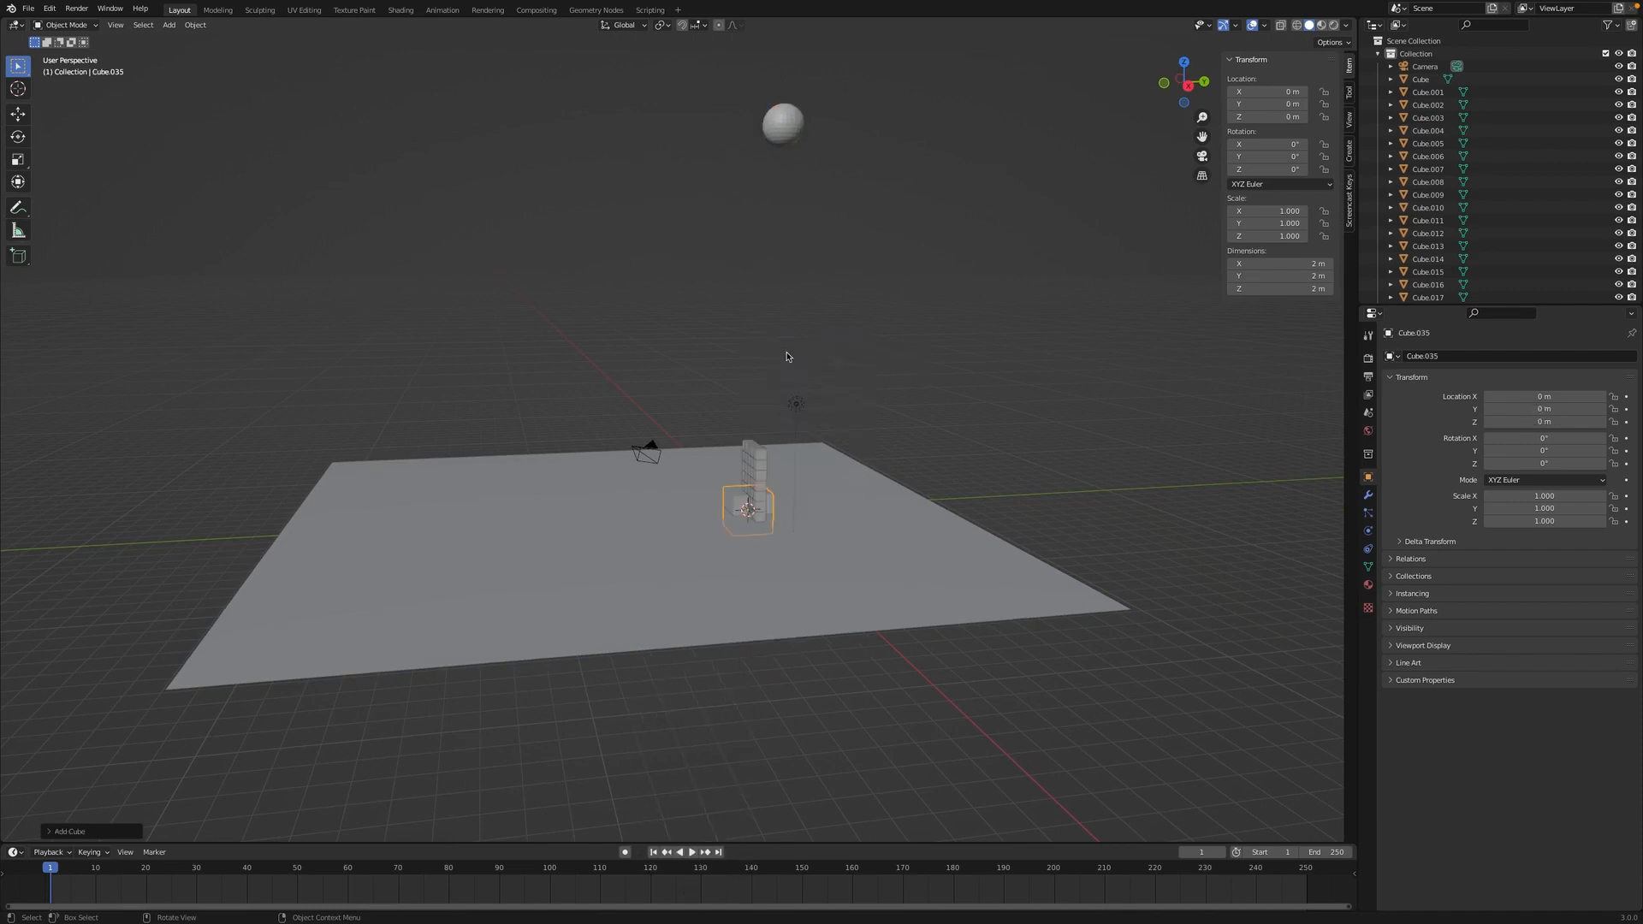
{"action": "scroll", "coordinate": [787, 357], "scroll_direction": "right", "scroll_amount": 5}
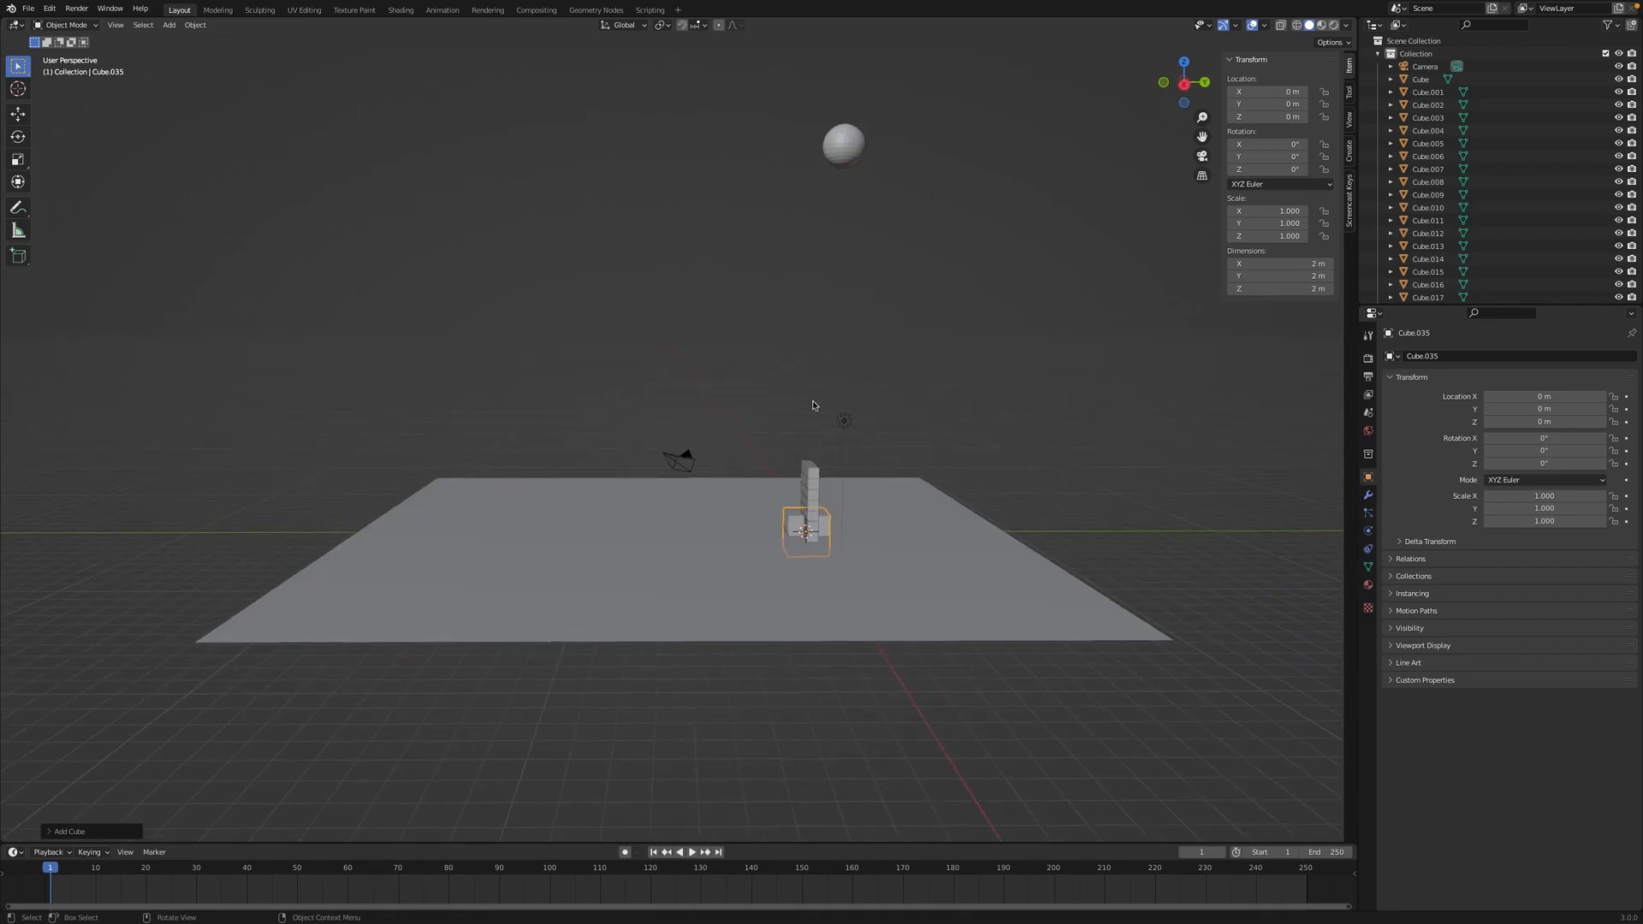
{"action": "key", "text": "g"}
{"action": "key", "text": "z"}
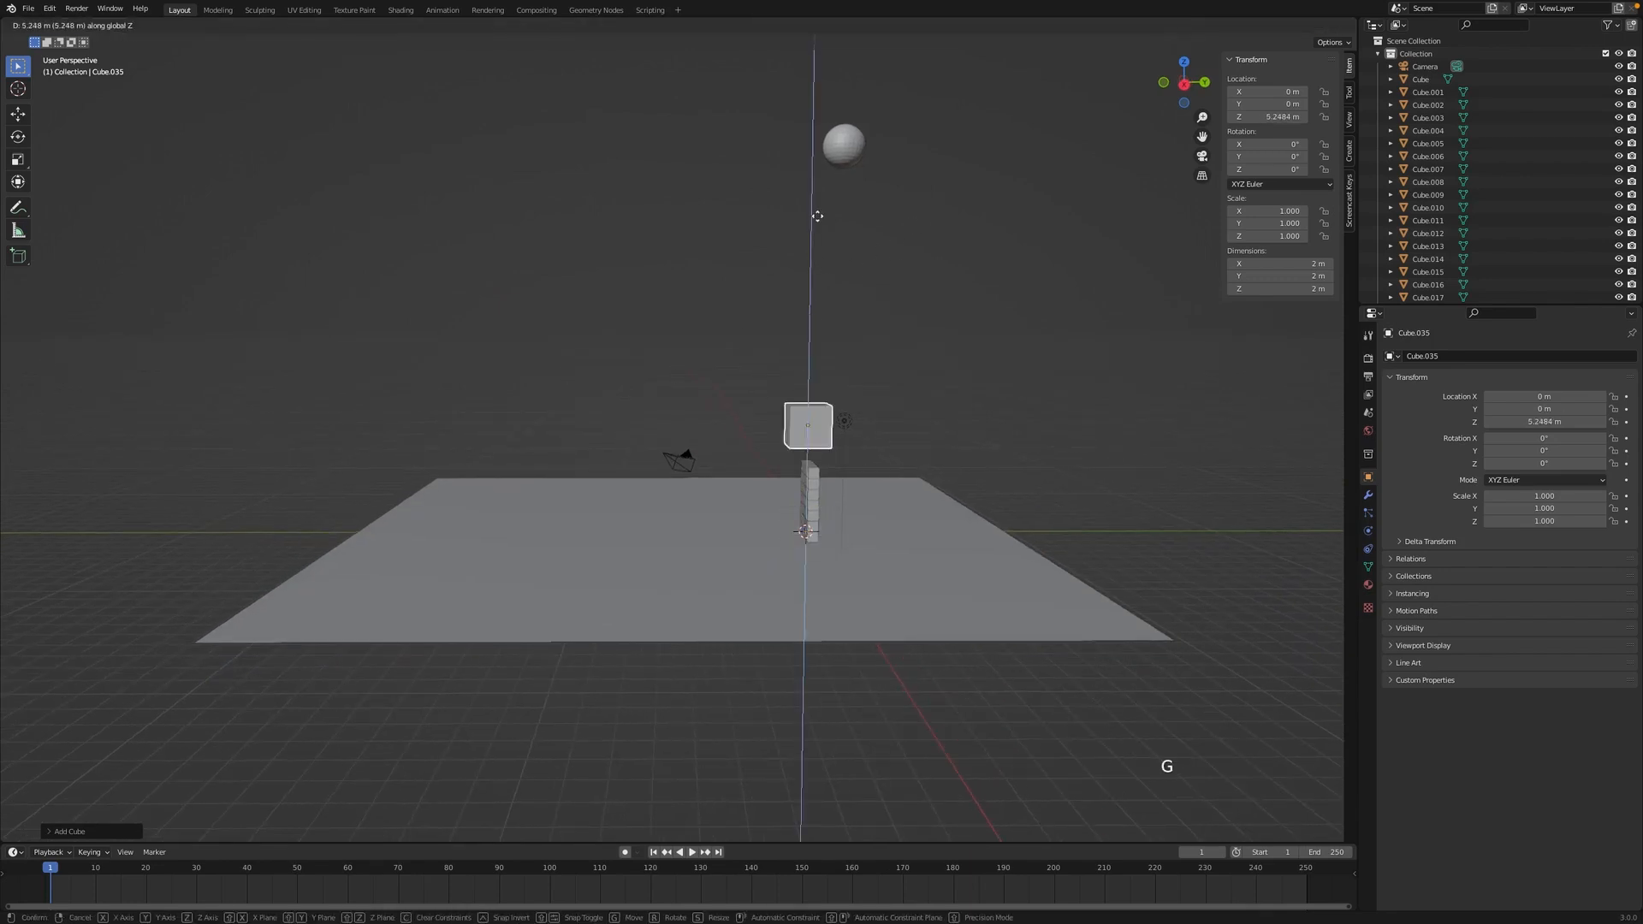
{"action": "left_click", "coordinate": [884, 232]}
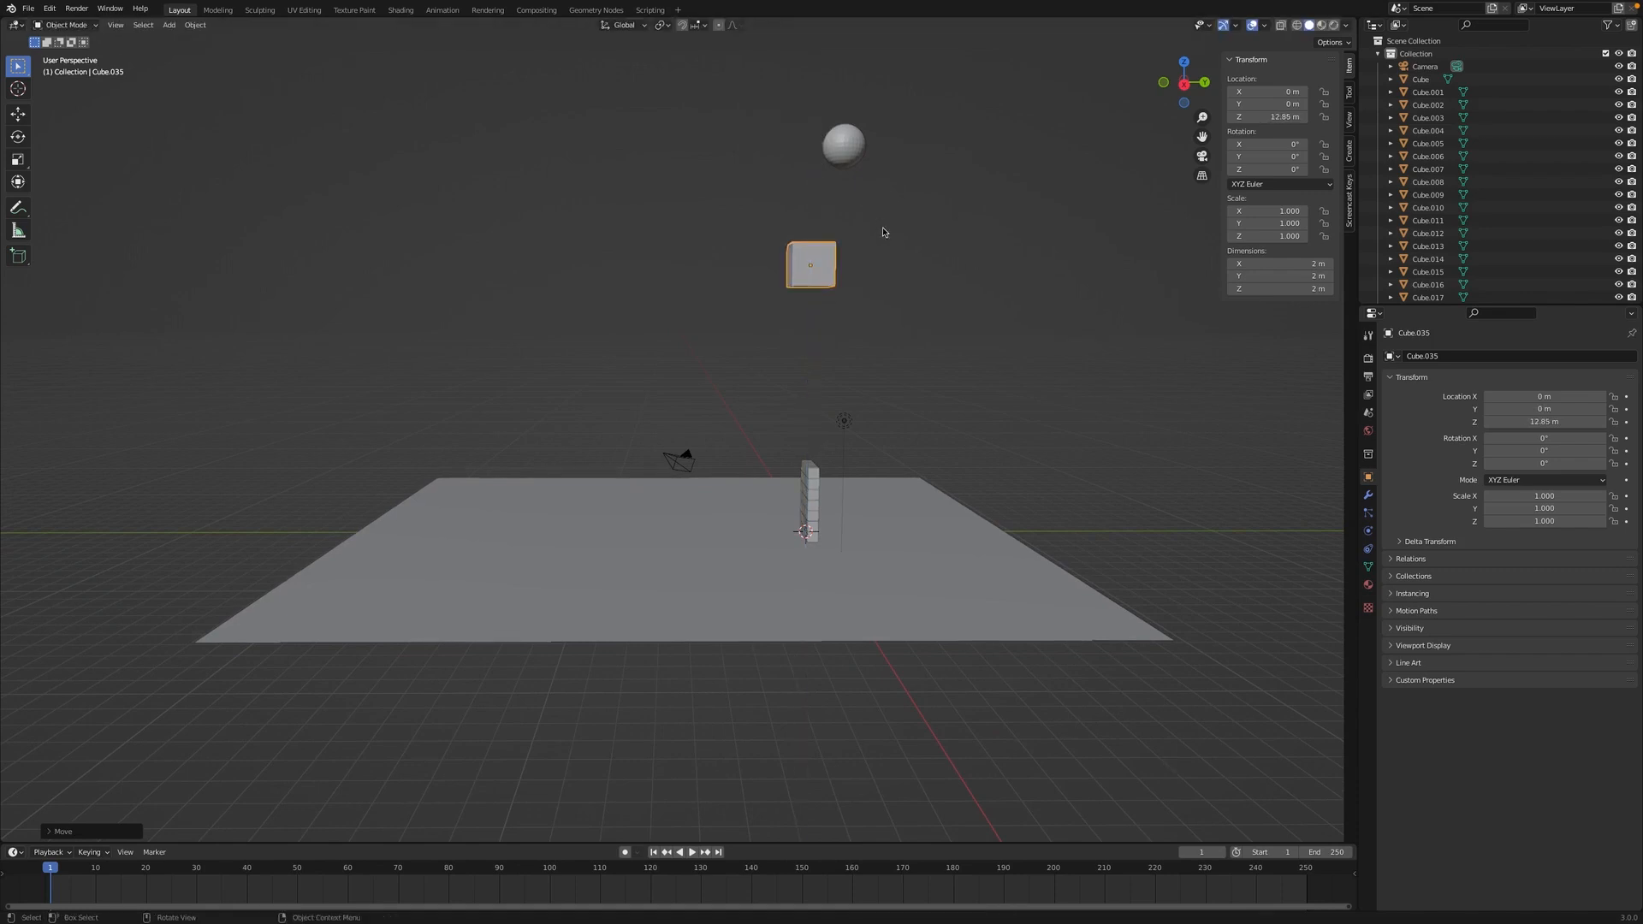
Step: Scale the new cube into a flat ramp about 0.34 m thick along Z and about 5.5 m long along Y
{"action": "key", "text": "s"}
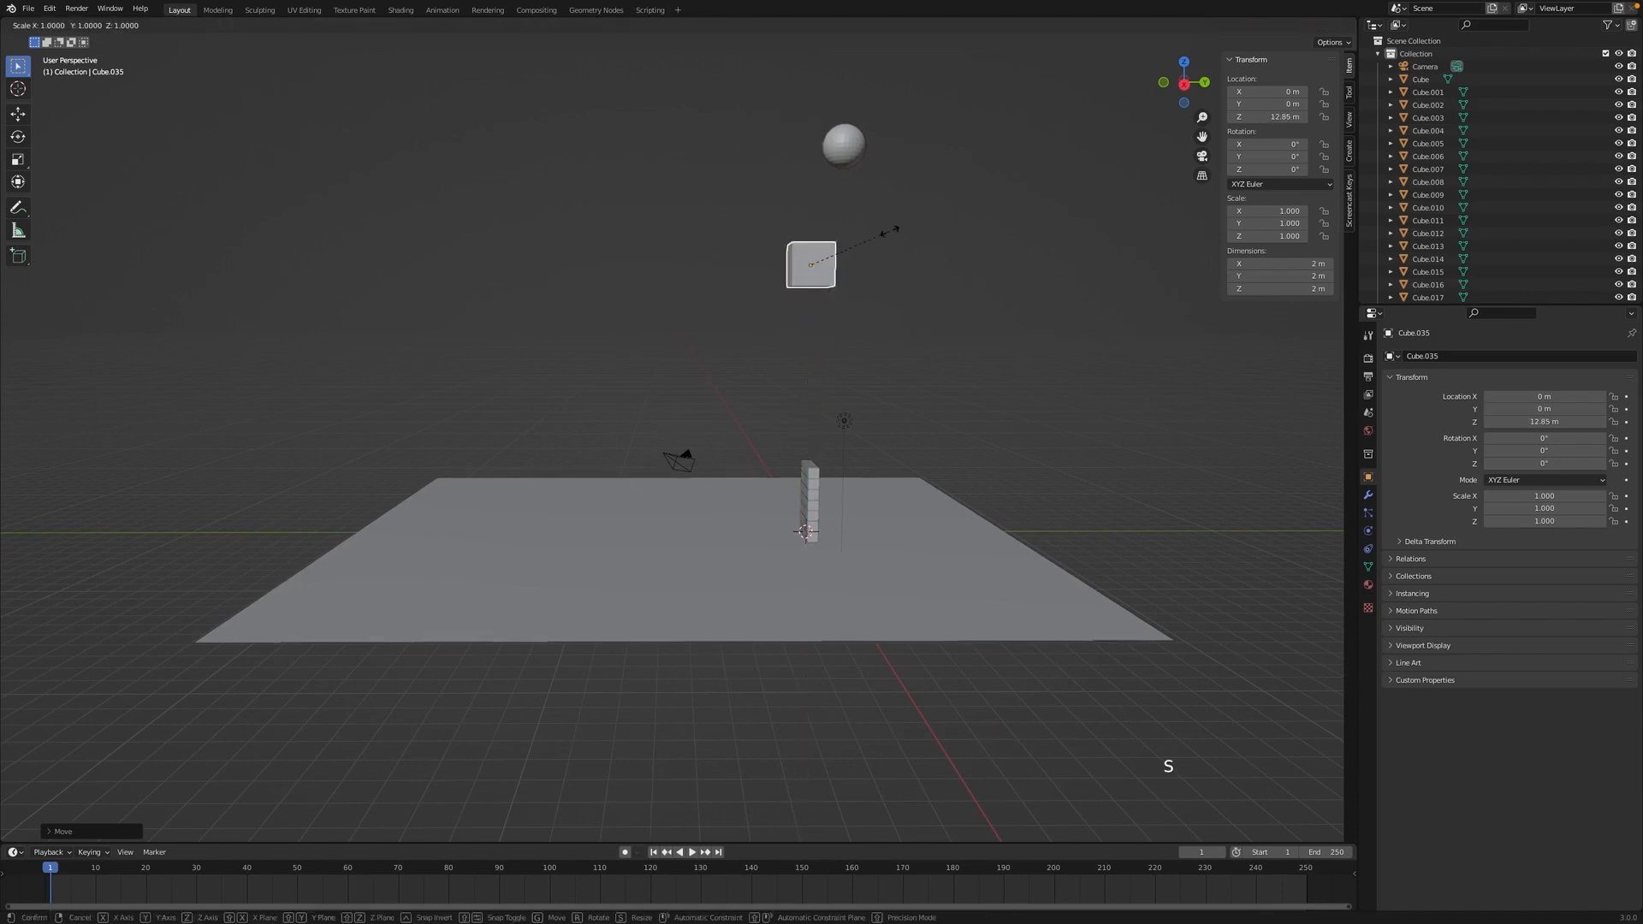
{"action": "key", "text": "z"}
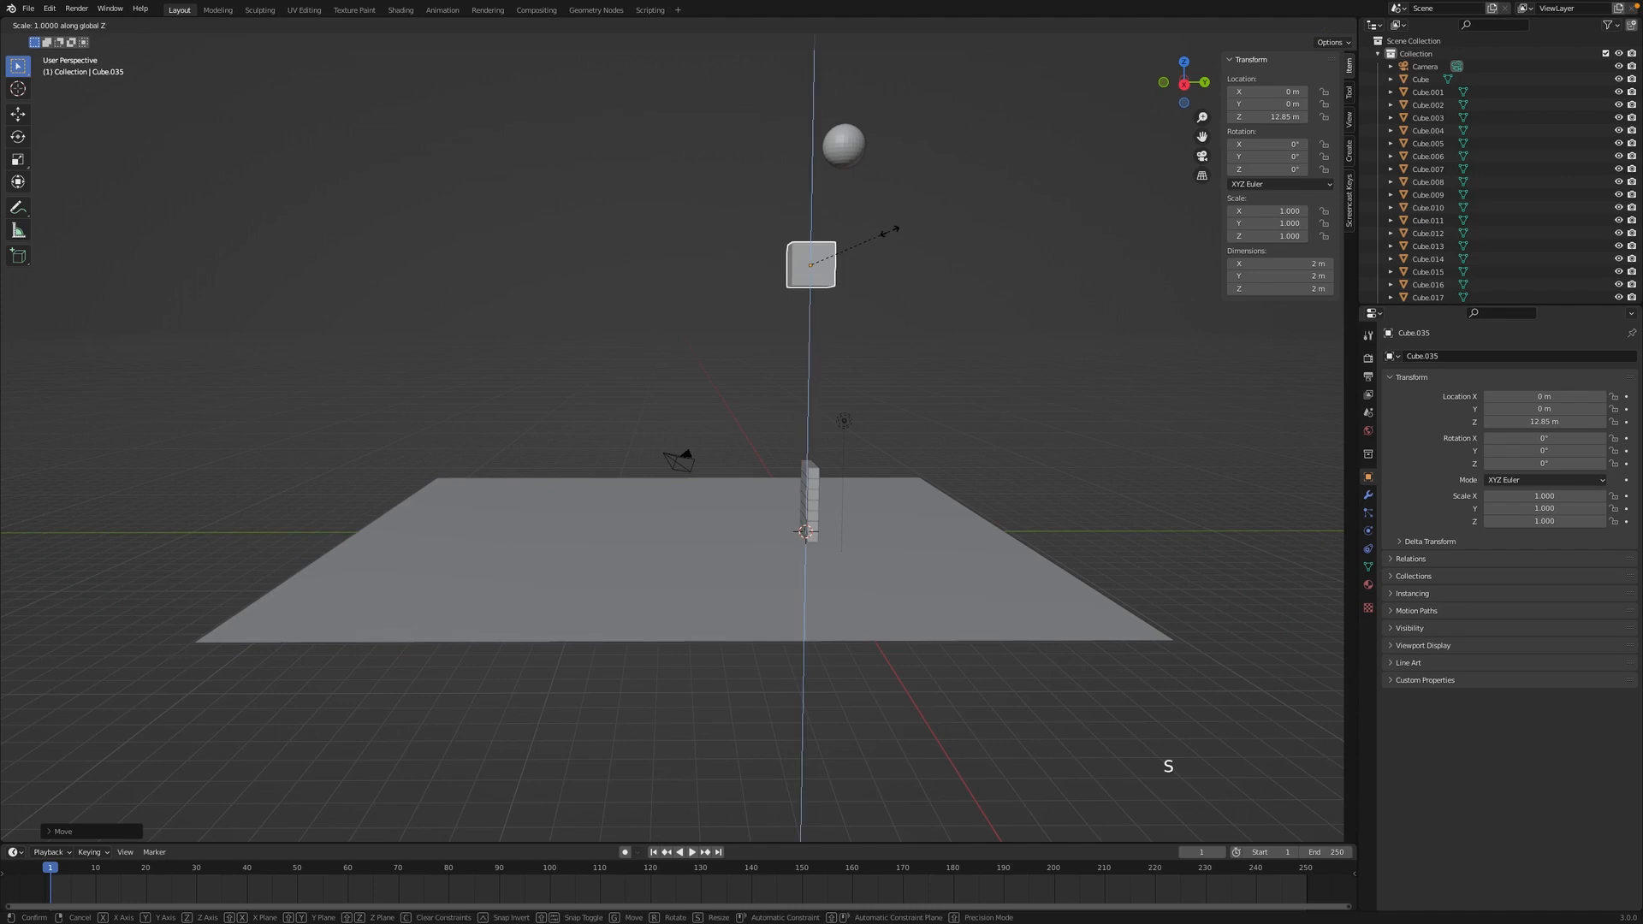
{"action": "left_click", "coordinate": [823, 259]}
{"action": "middle_click_drag", "start_coordinate": [824, 259], "coordinate": [889, 250]}
{"action": "scroll", "coordinate": [889, 255], "scroll_direction": "down", "scroll_amount": 5}
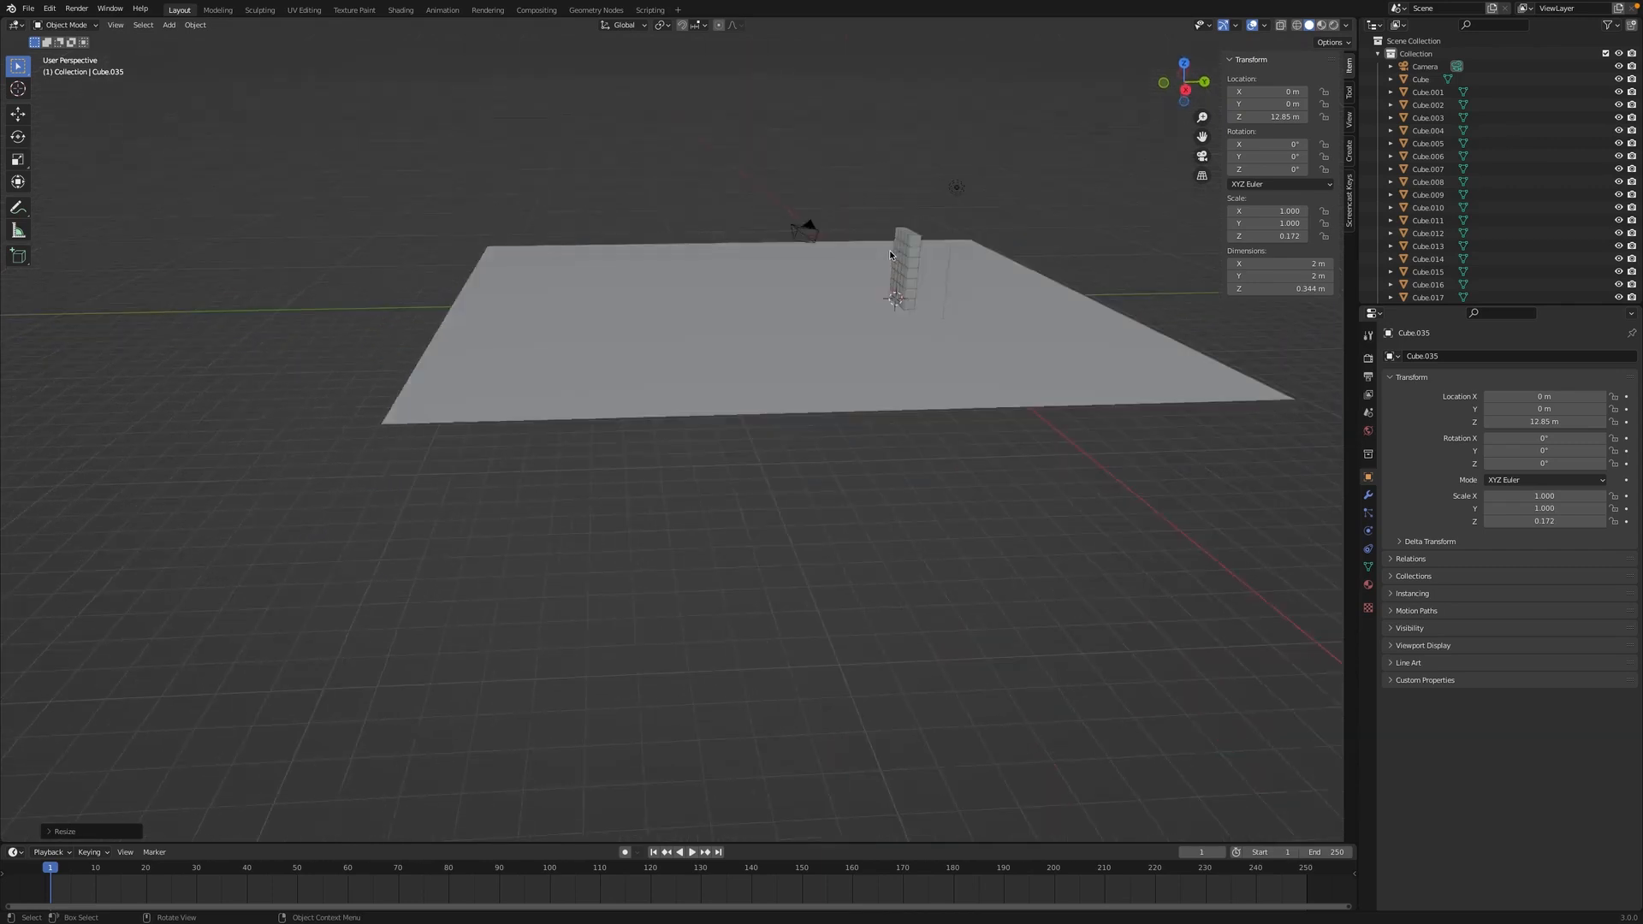
{"action": "scroll", "coordinate": [890, 255], "scroll_direction": "up", "scroll_amount": 5, "text": "shift"}
{"action": "scroll", "coordinate": [889, 255], "scroll_direction": "up", "scroll_amount": 4, "text": "shift"}
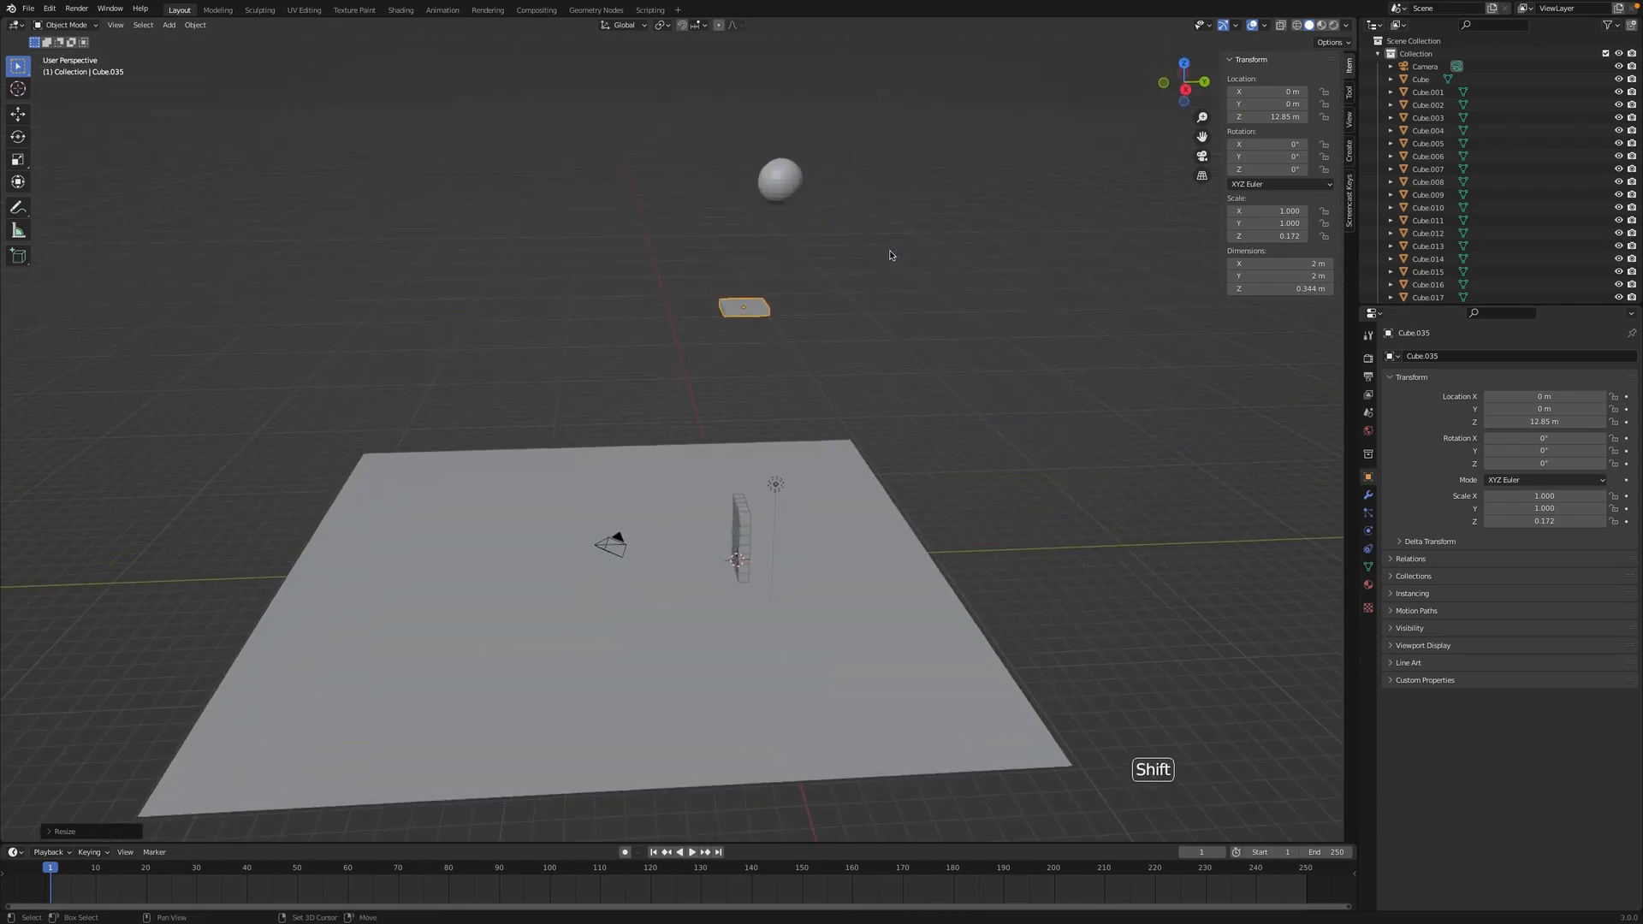
{"action": "key", "text": "s"}
{"action": "key", "text": "y"}
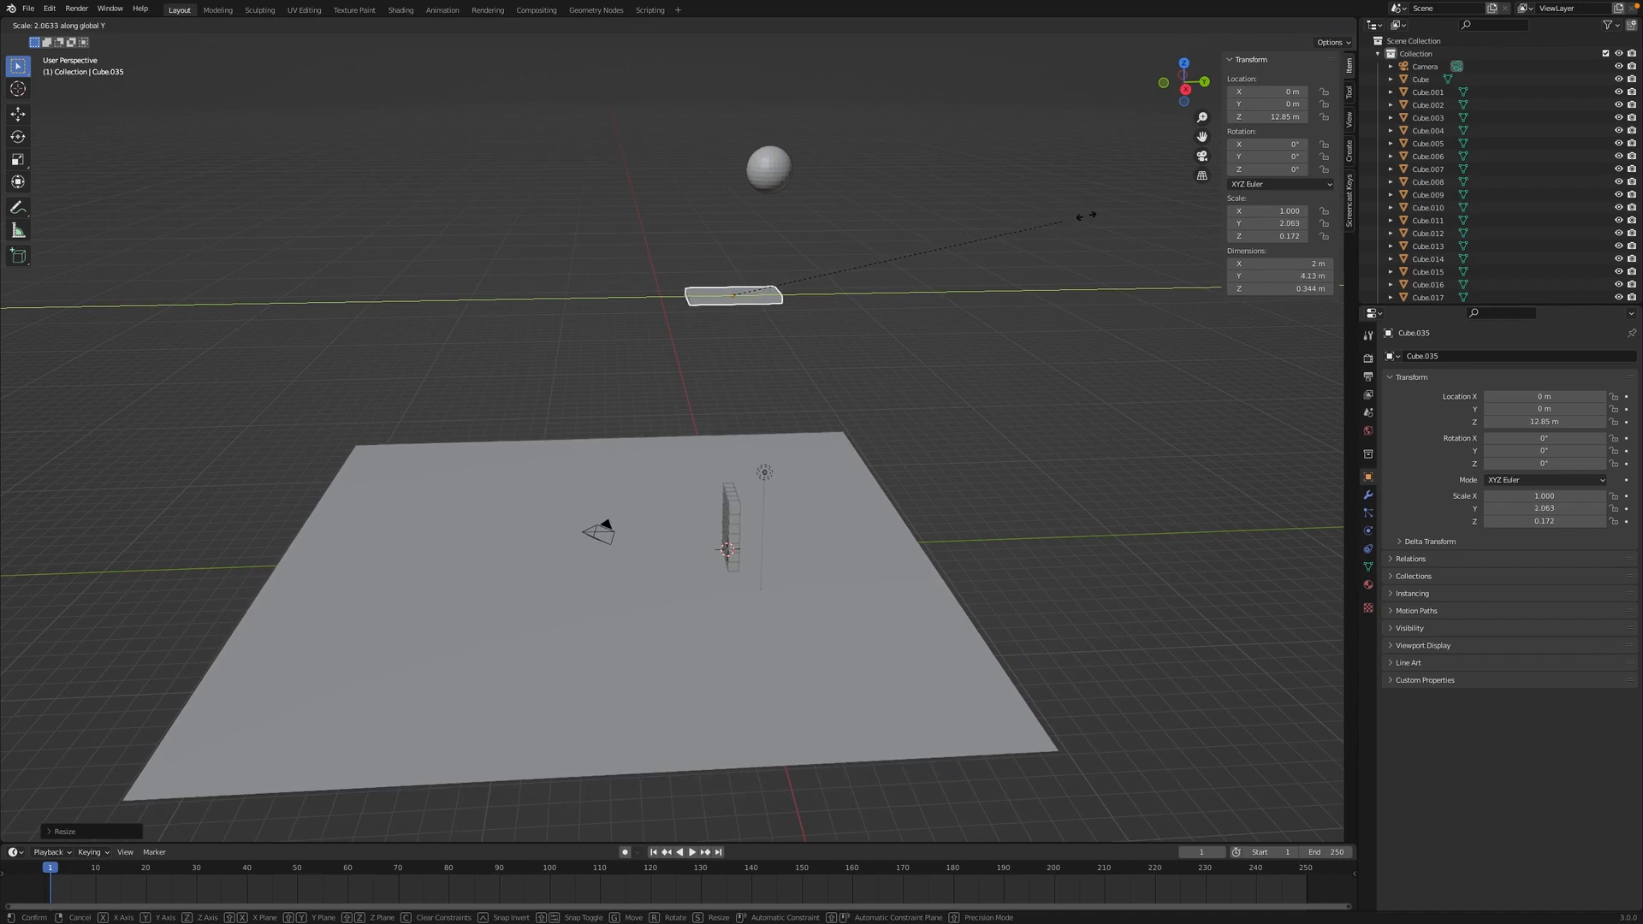
{"action": "left_click", "coordinate": [1172, 195]}
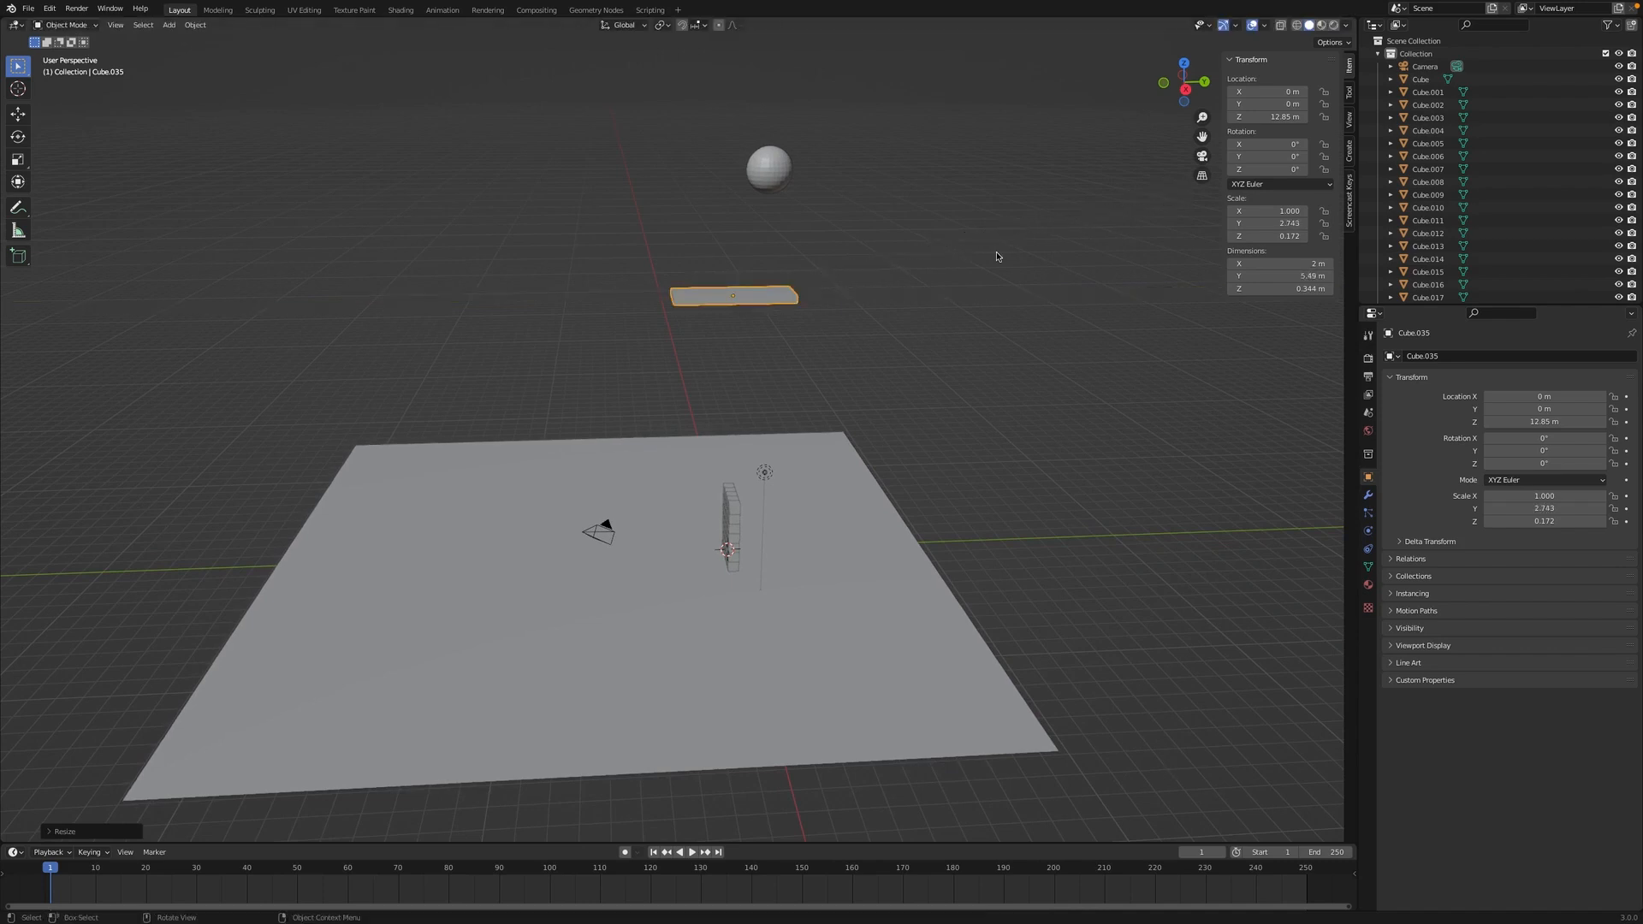
Step: In the right orthographic view, move the ramp under the sphere to about Y 0.7 m, Z 13.9 m and tilt it about 19° around X
{"action": "left_click", "coordinate": [1187, 87]}
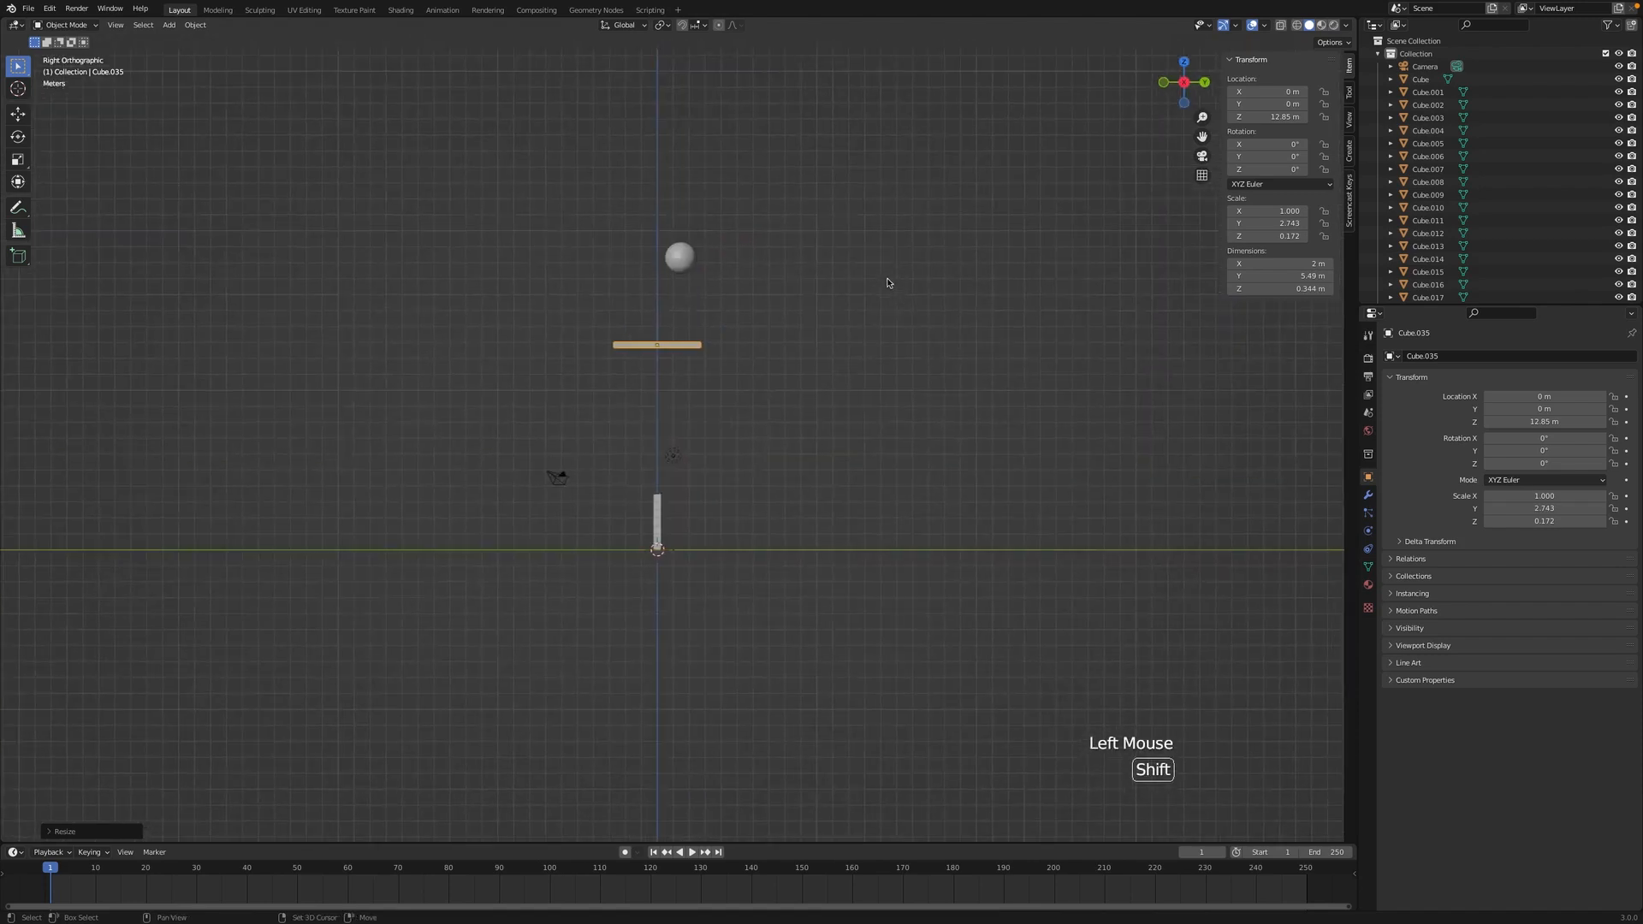
{"action": "key", "text": "g"}
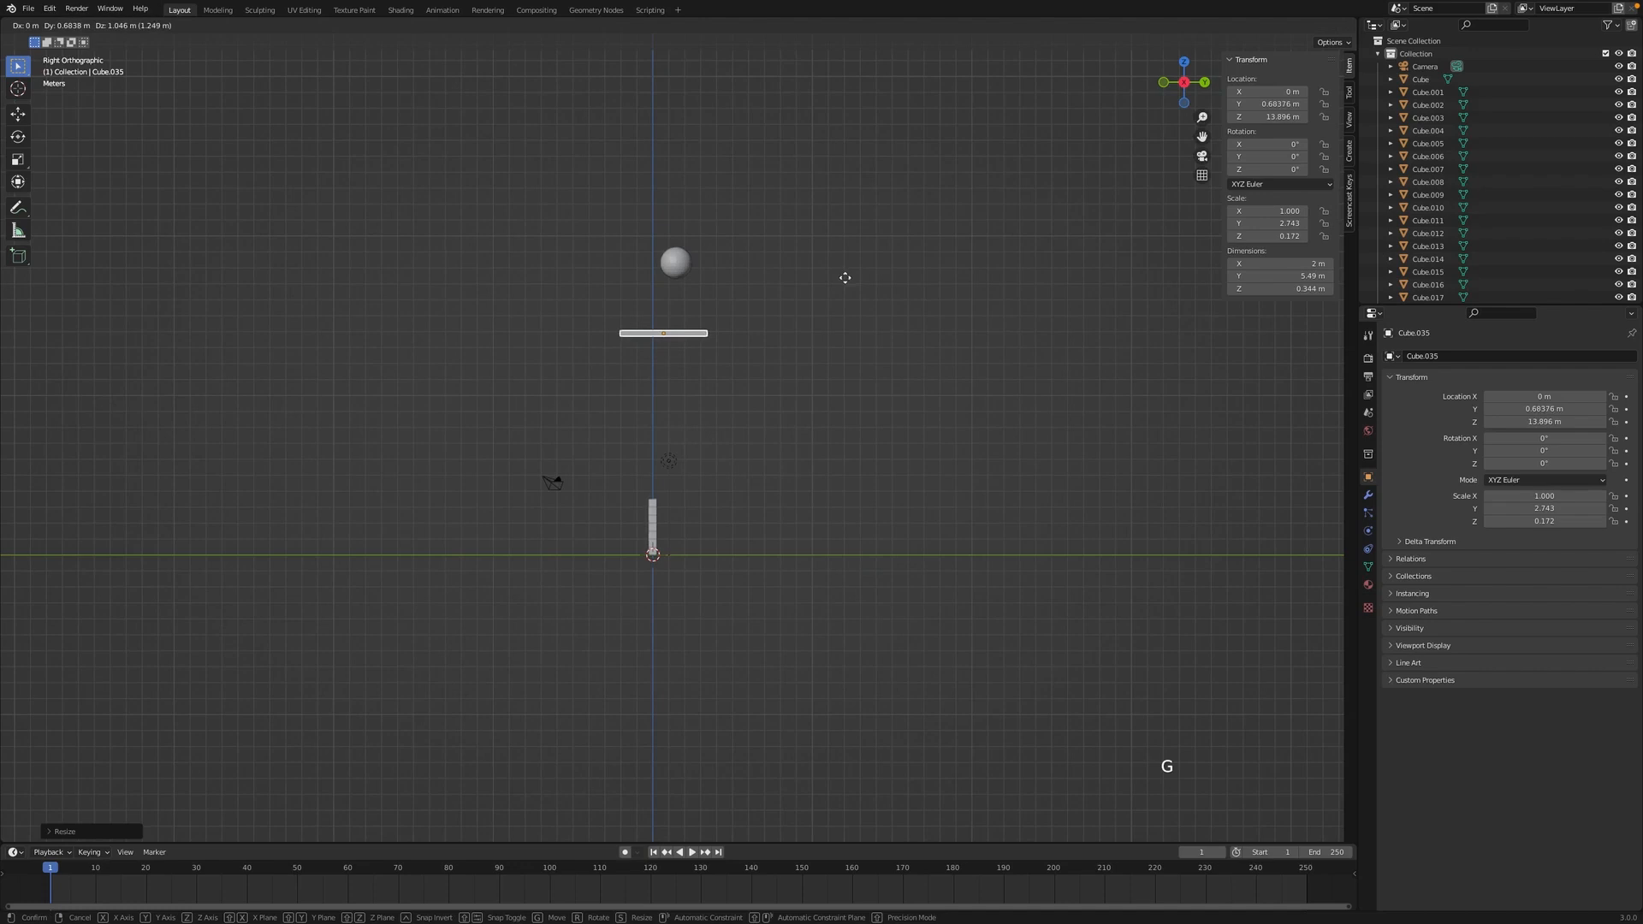
{"action": "left_click", "coordinate": [846, 281]}
{"action": "key", "text": "r"}
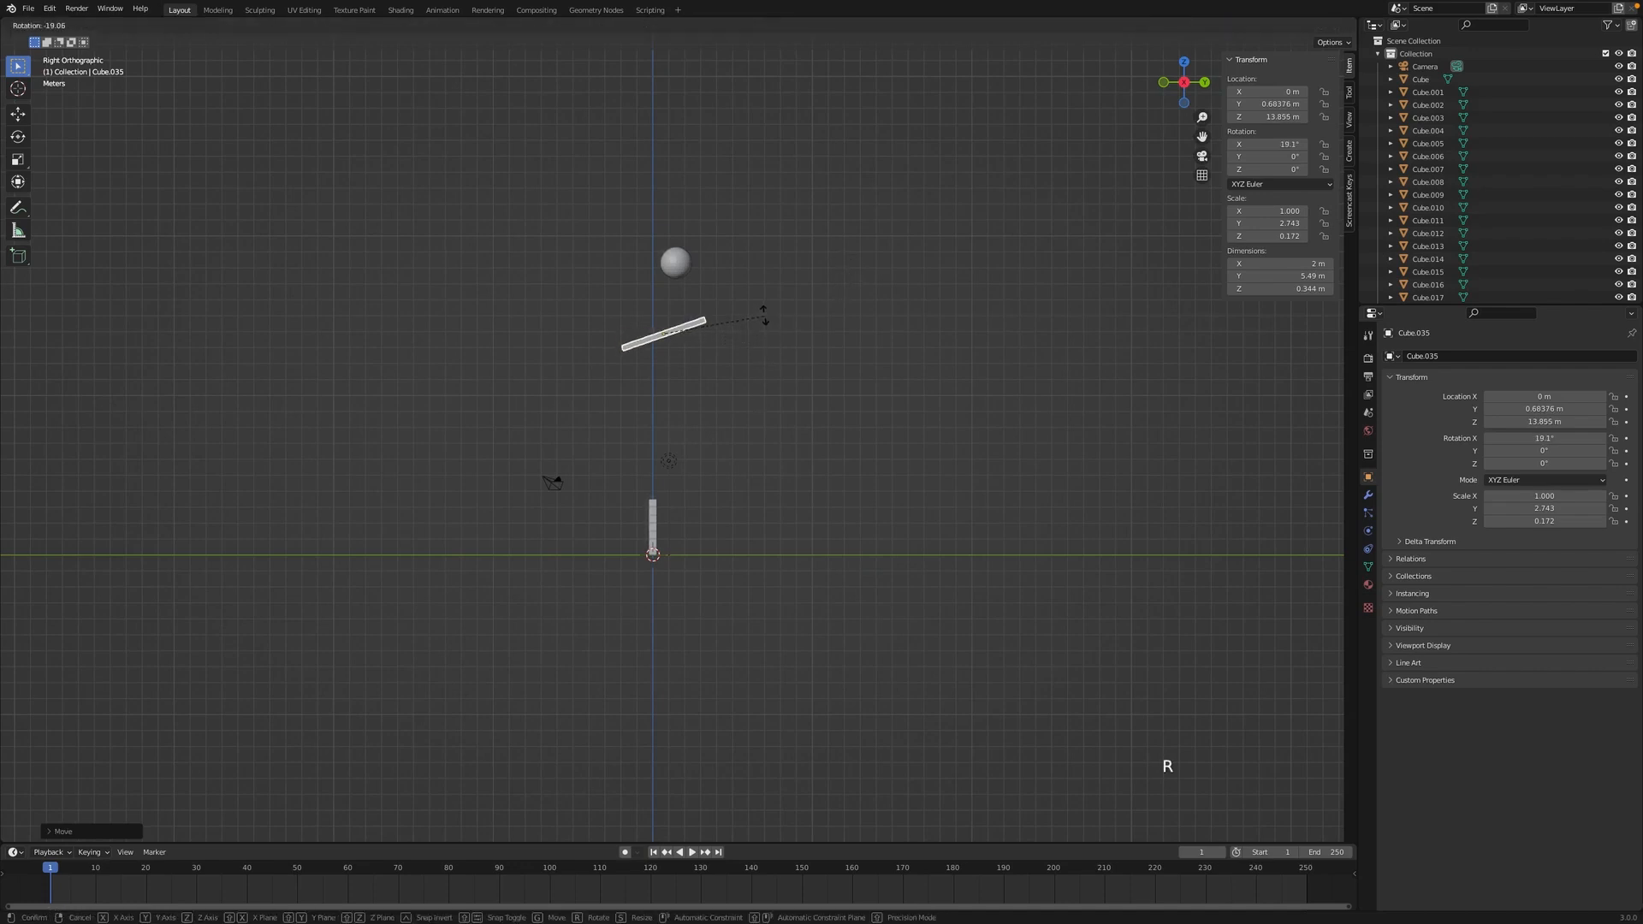
{"action": "left_click", "coordinate": [764, 315]}
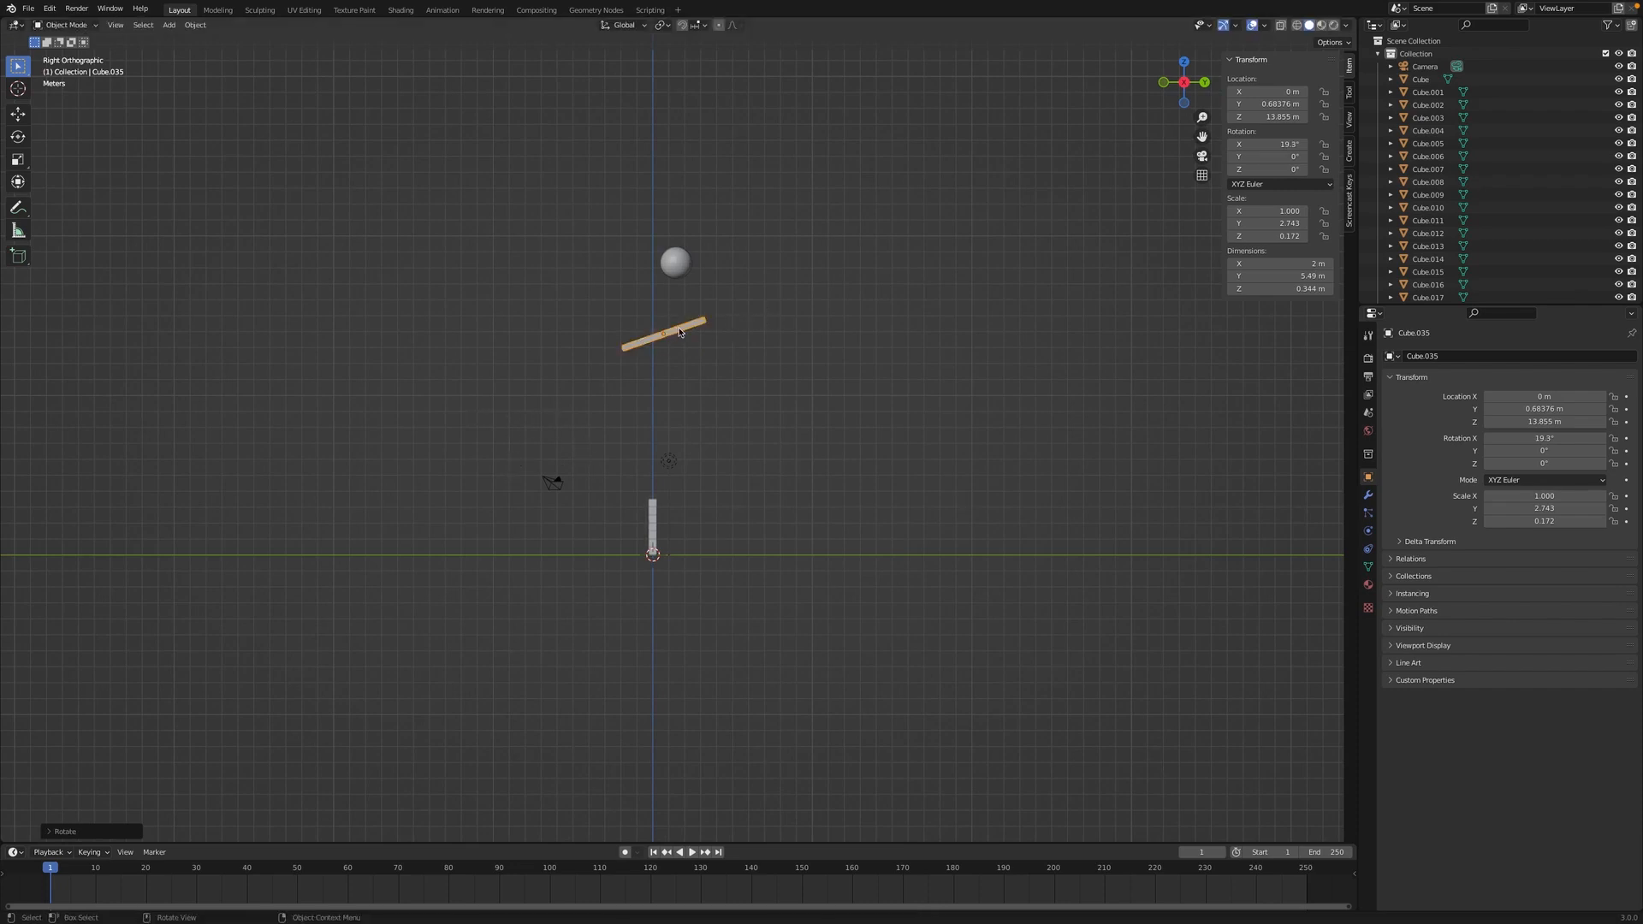
Step: Duplicate the ramp to about Y -6.2 m, Z 8.3 m and tilt the copy toward the wall to about -25.5° around X
{"action": "key", "text": "shift+d"}
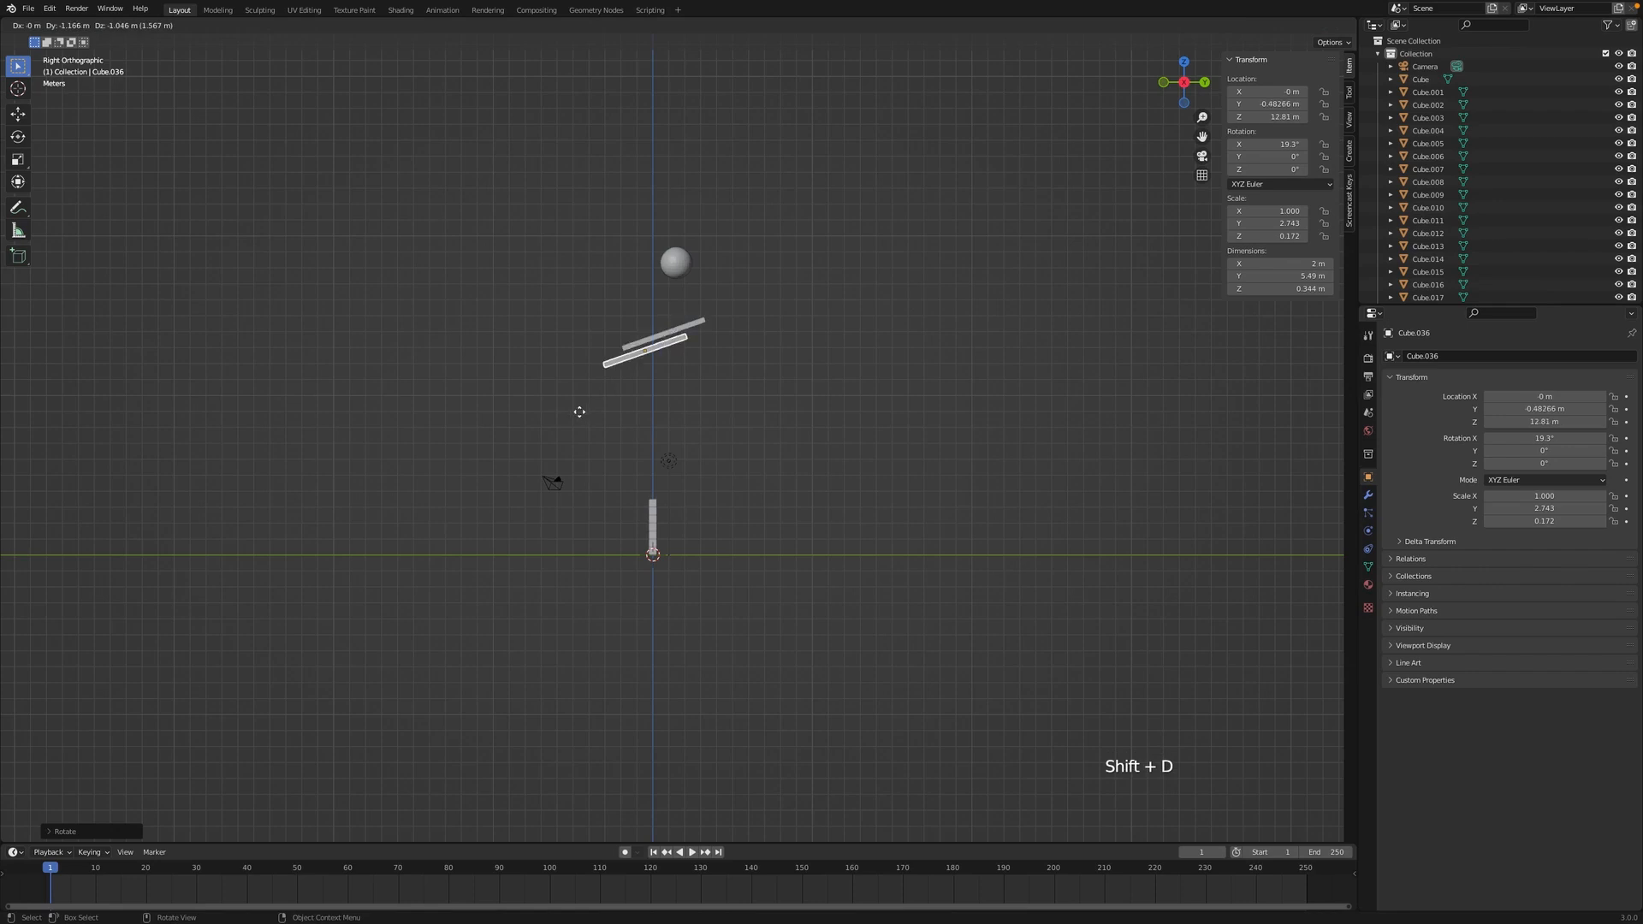
{"action": "left_click", "coordinate": [587, 414]}
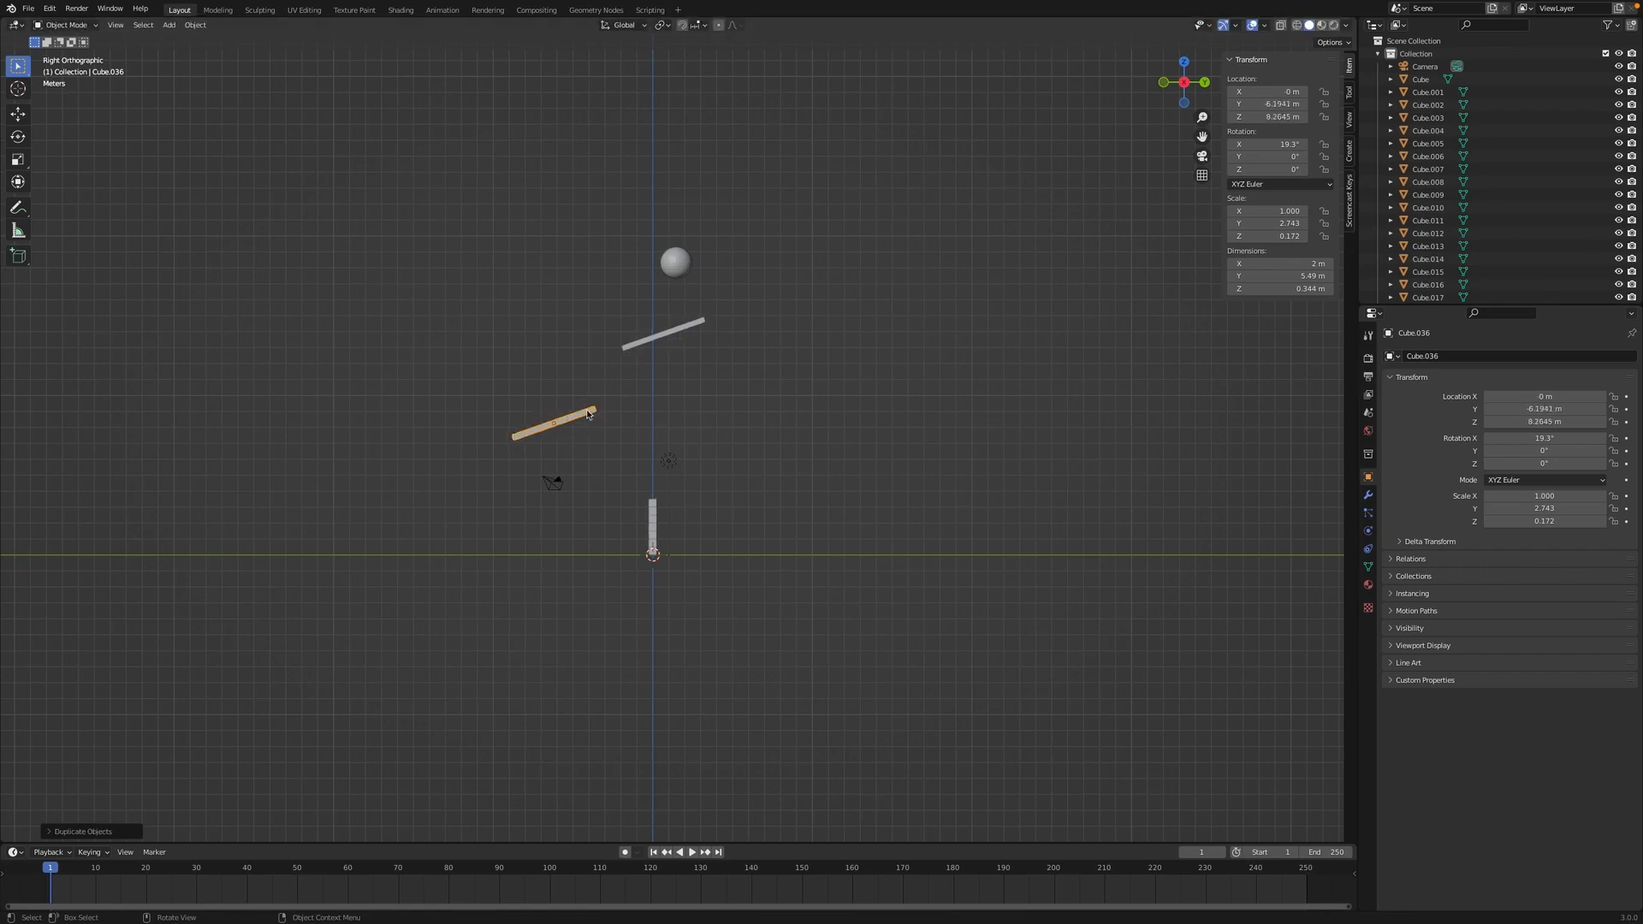
{"action": "key", "text": "r"}
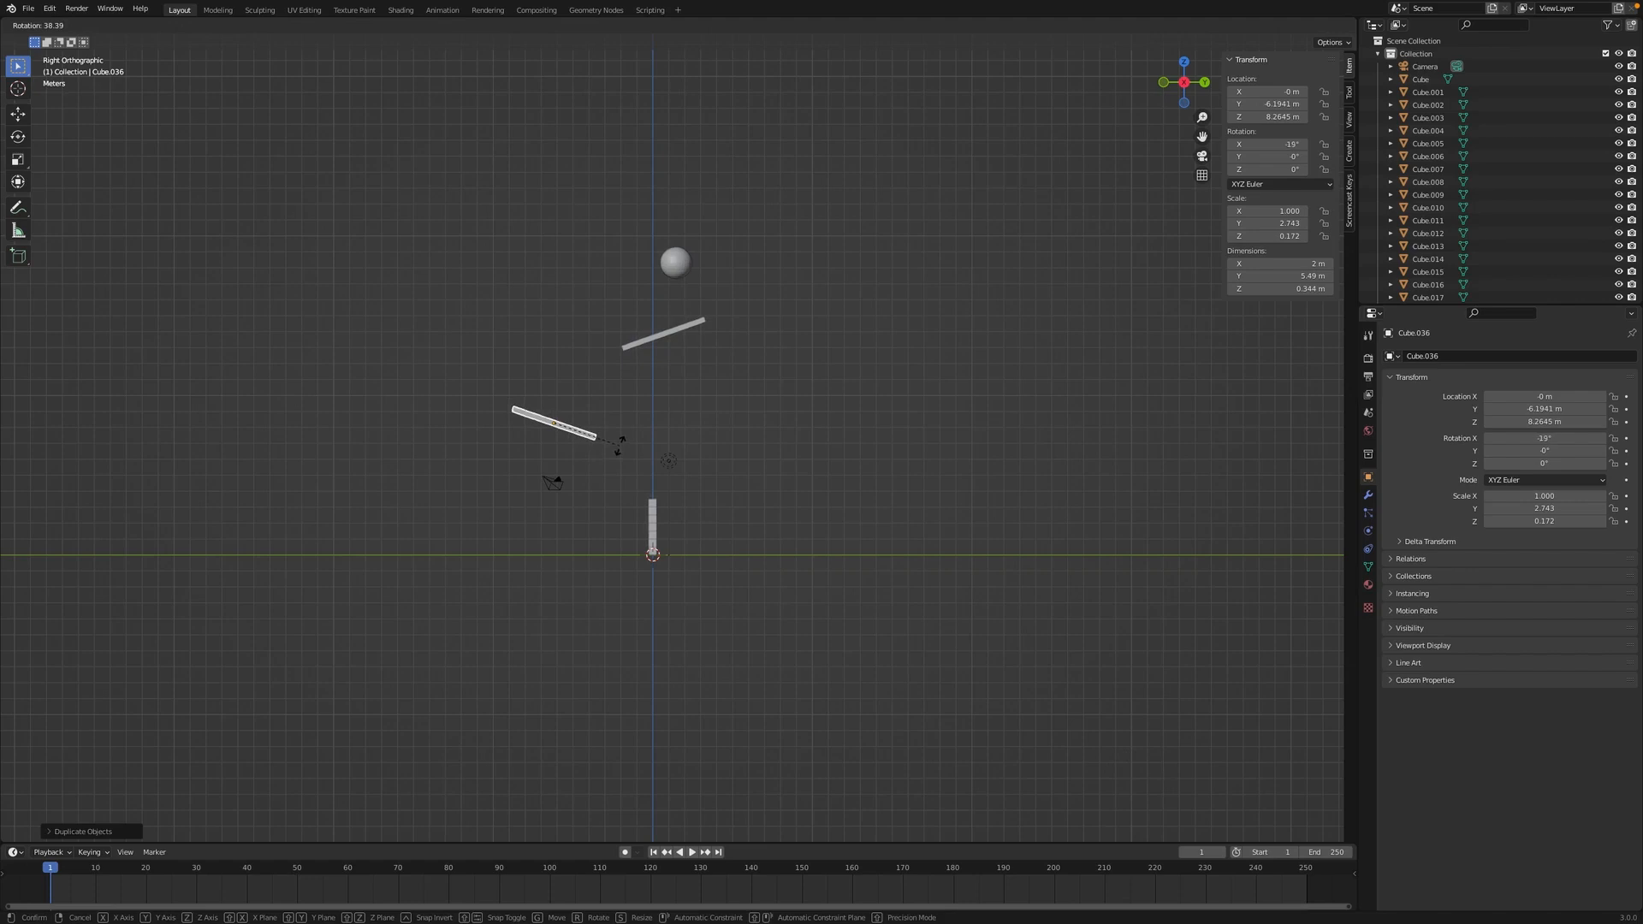
{"action": "left_click", "coordinate": [618, 454]}
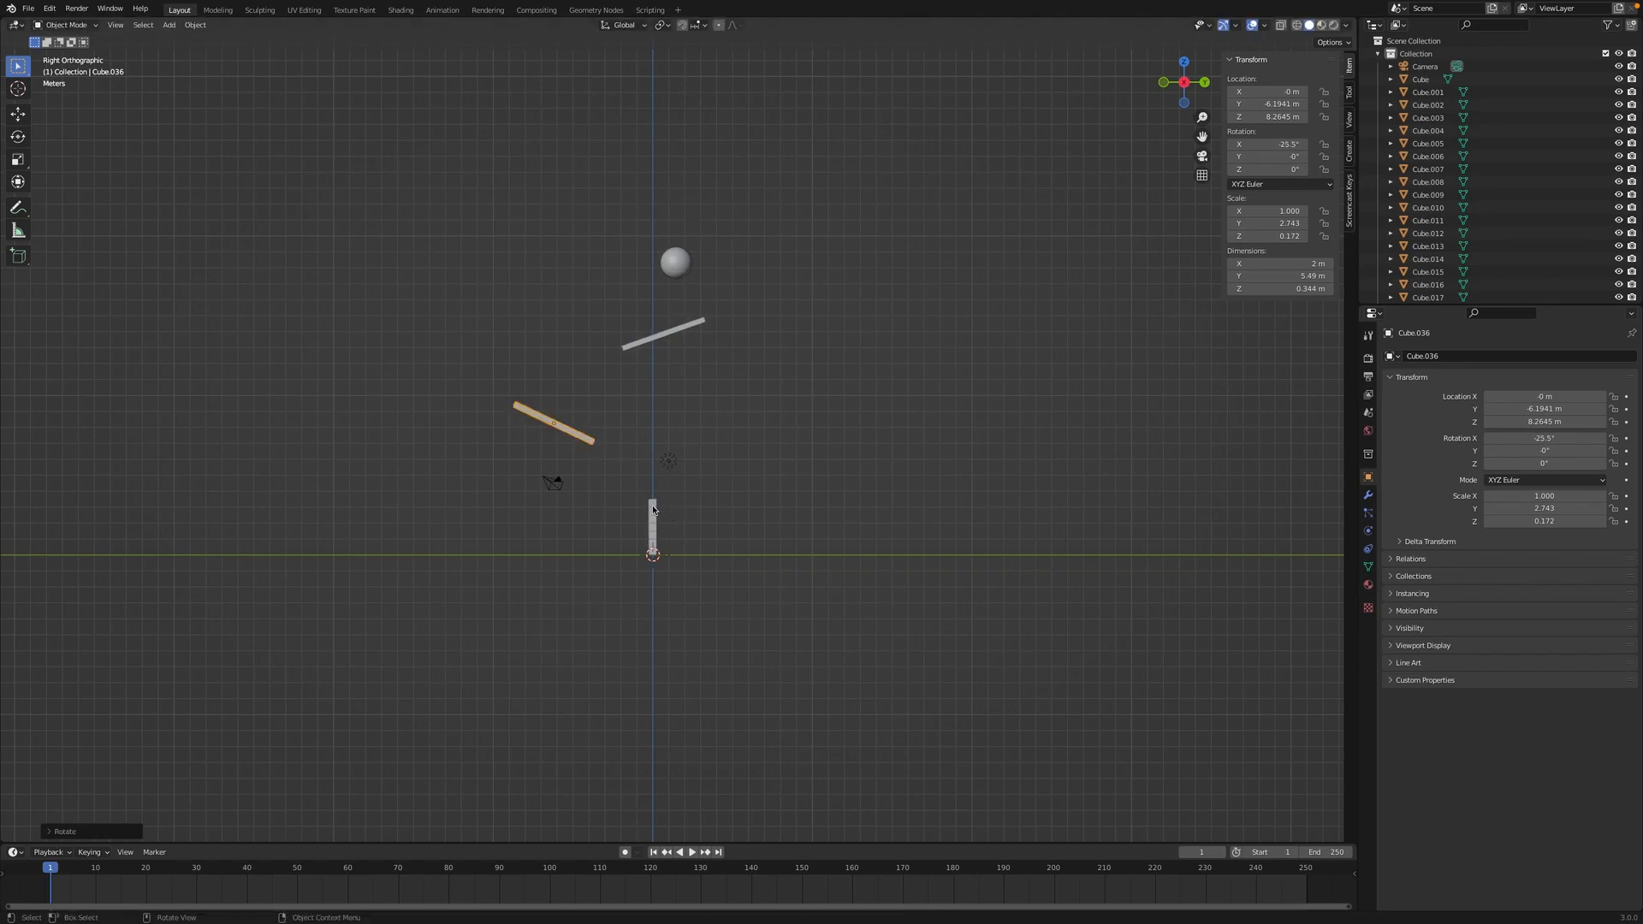
Step: Select every cube of the wall with X-ray on and move them about 3.26 m along Y, then restore solid display
{"action": "left_click_drag", "start_coordinate": [712, 589], "coordinate": [630, 495]}
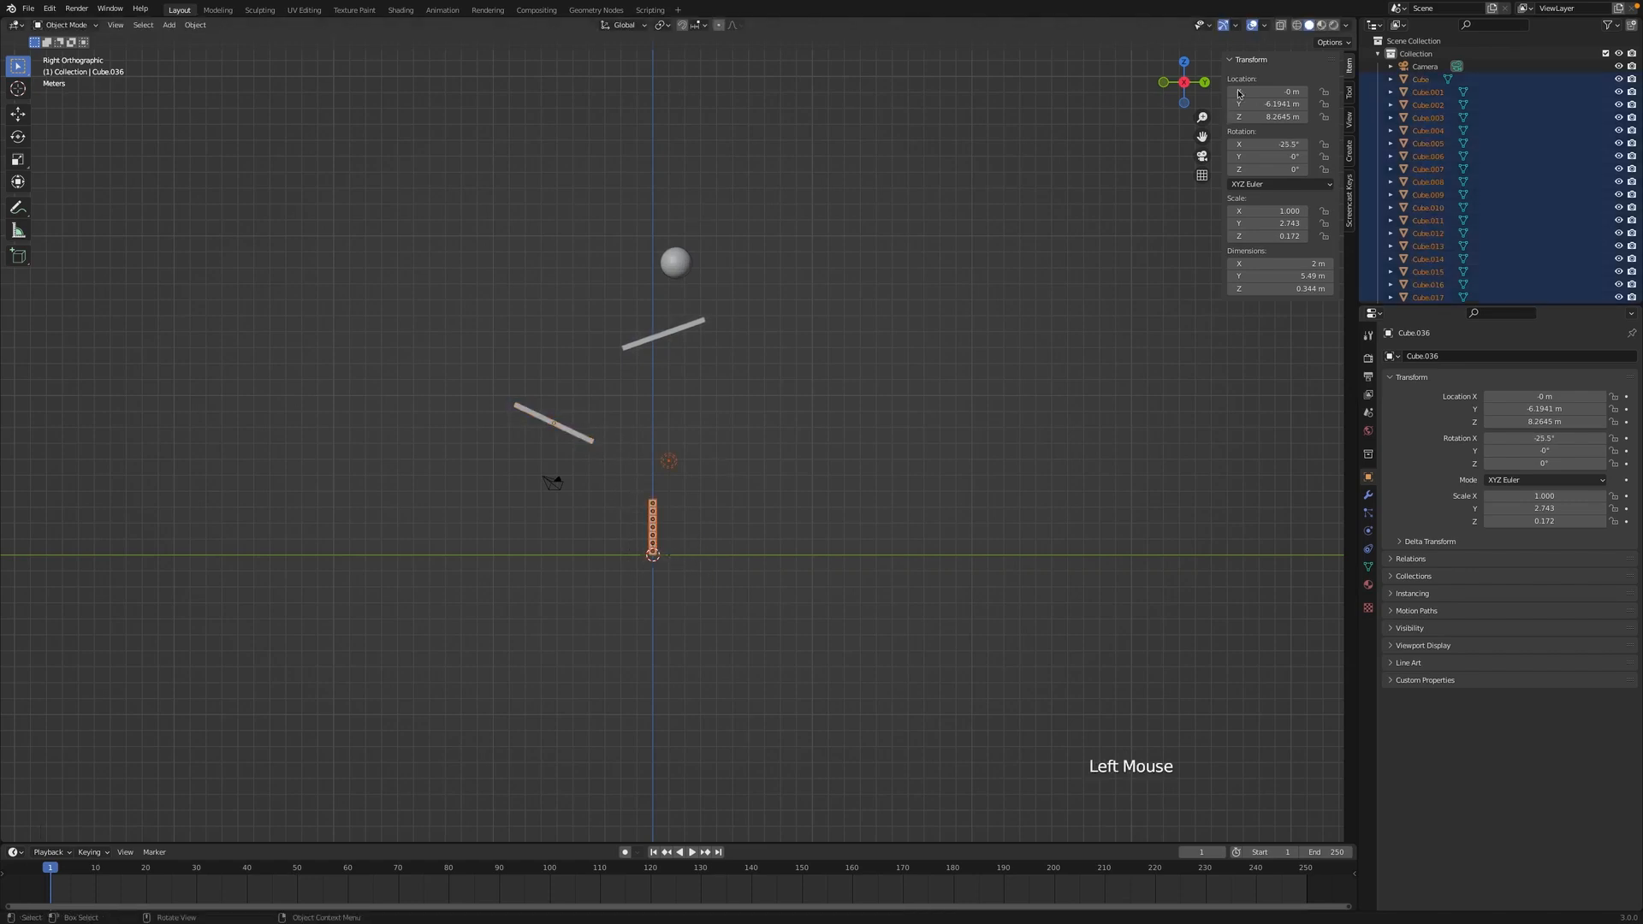
{"action": "left_click", "coordinate": [1281, 26]}
{"action": "left_click", "coordinate": [664, 512]}
{"action": "left_click_drag", "start_coordinate": [637, 496], "coordinate": [662, 565]}
{"action": "key", "text": "g"}
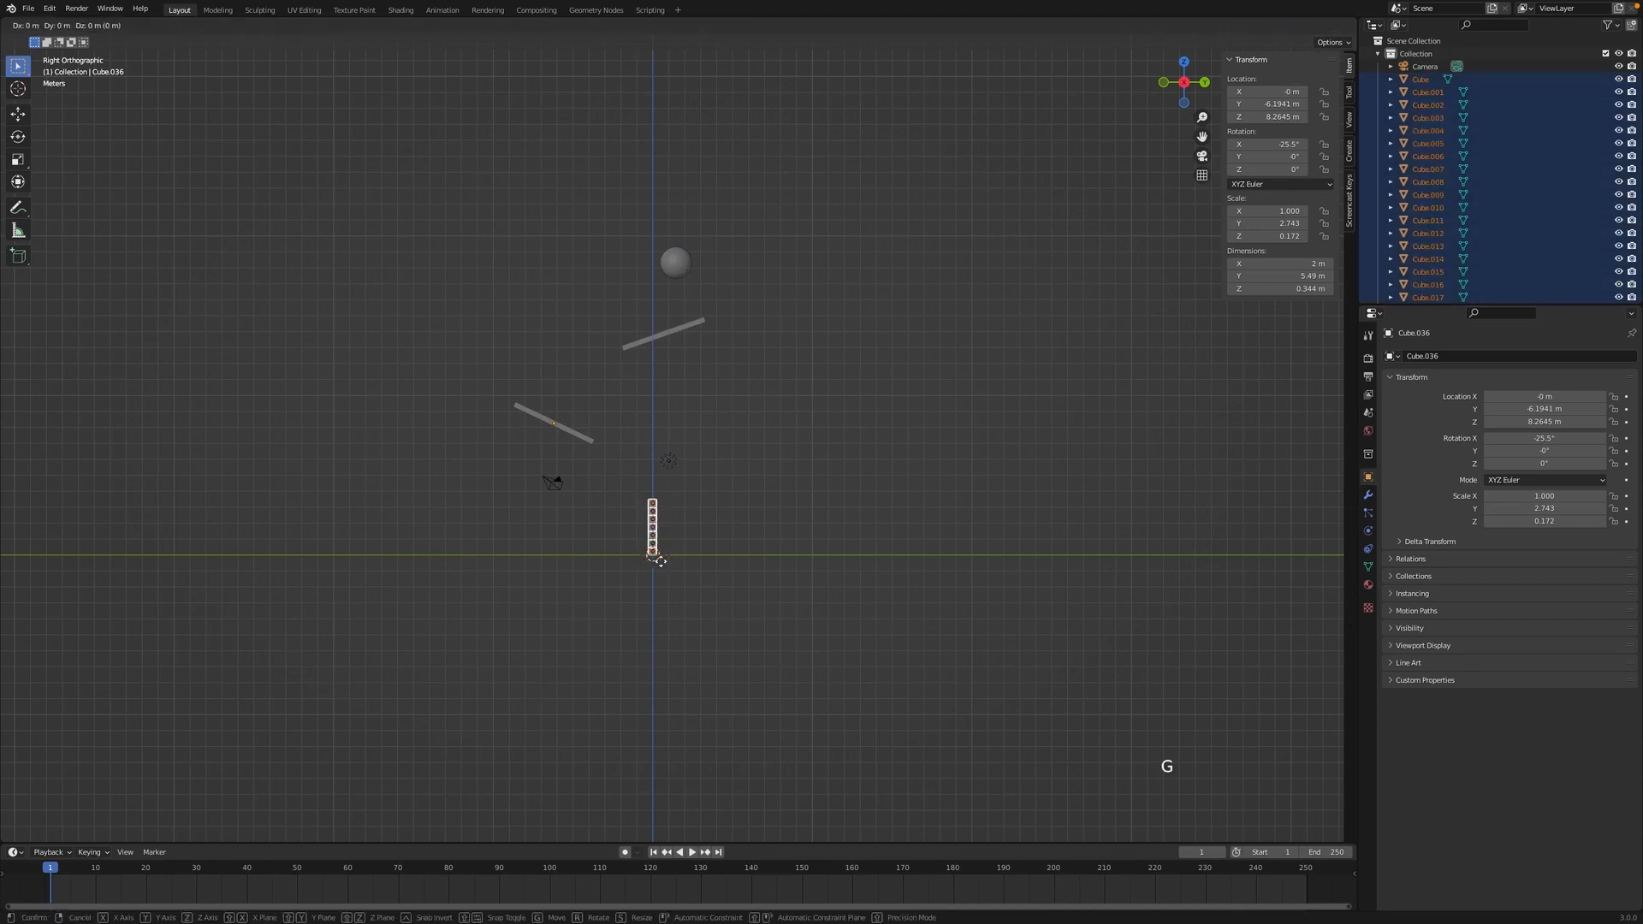
{"action": "key", "text": "y"}
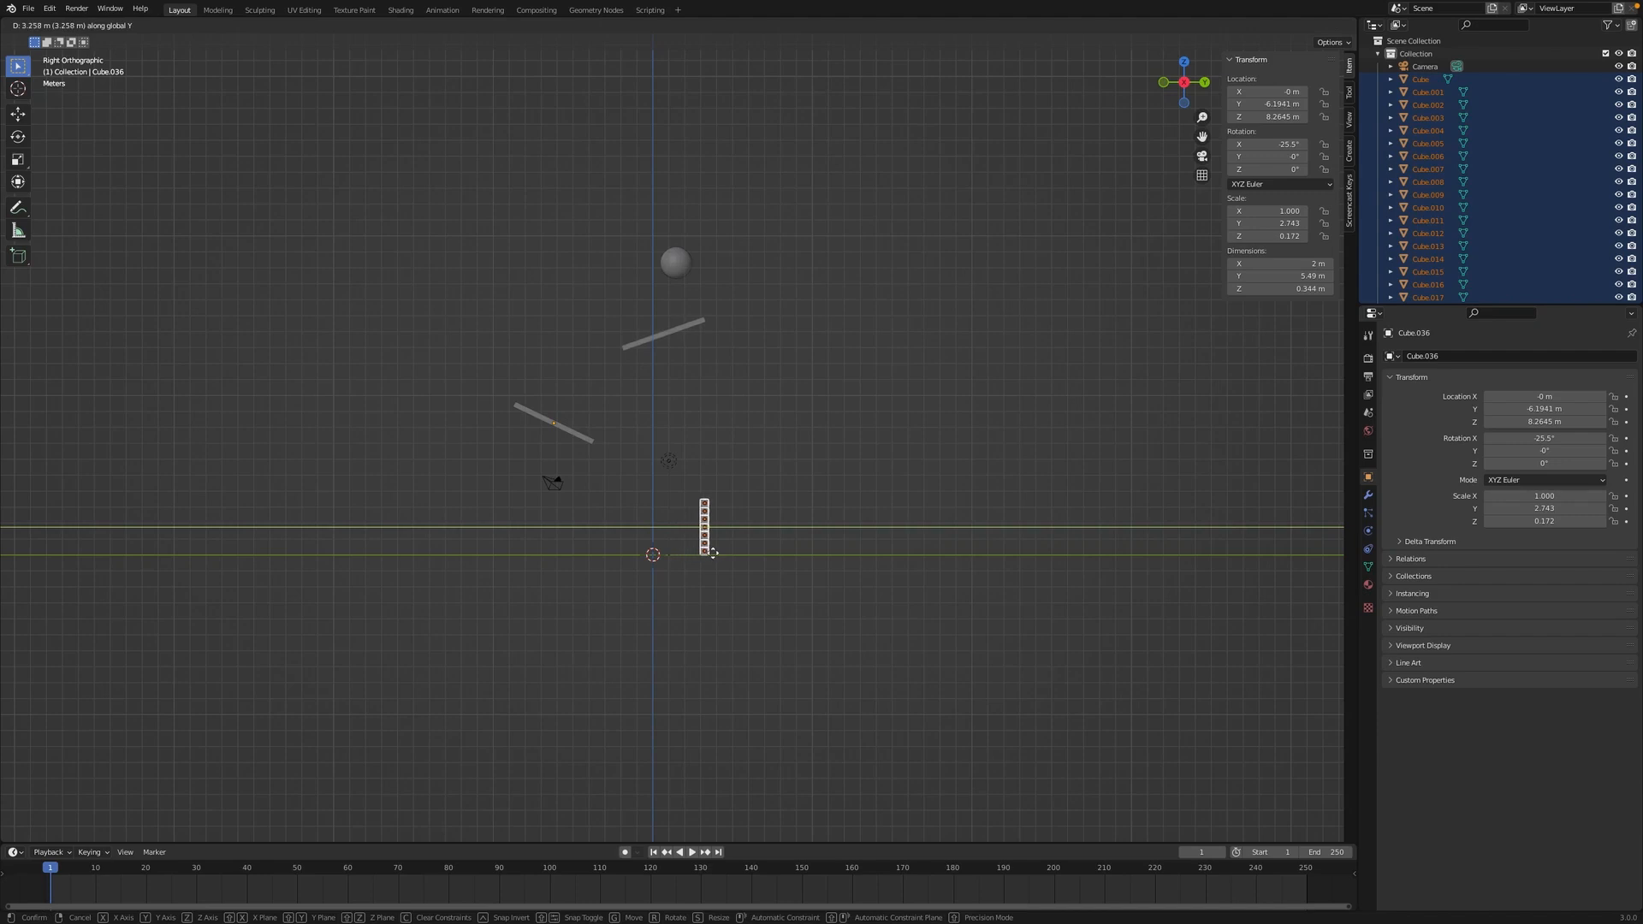
{"action": "left_click", "coordinate": [713, 556]}
{"action": "middle_click_drag", "start_coordinate": [758, 420], "coordinate": [696, 356]}
{"action": "left_click", "coordinate": [1281, 25]}
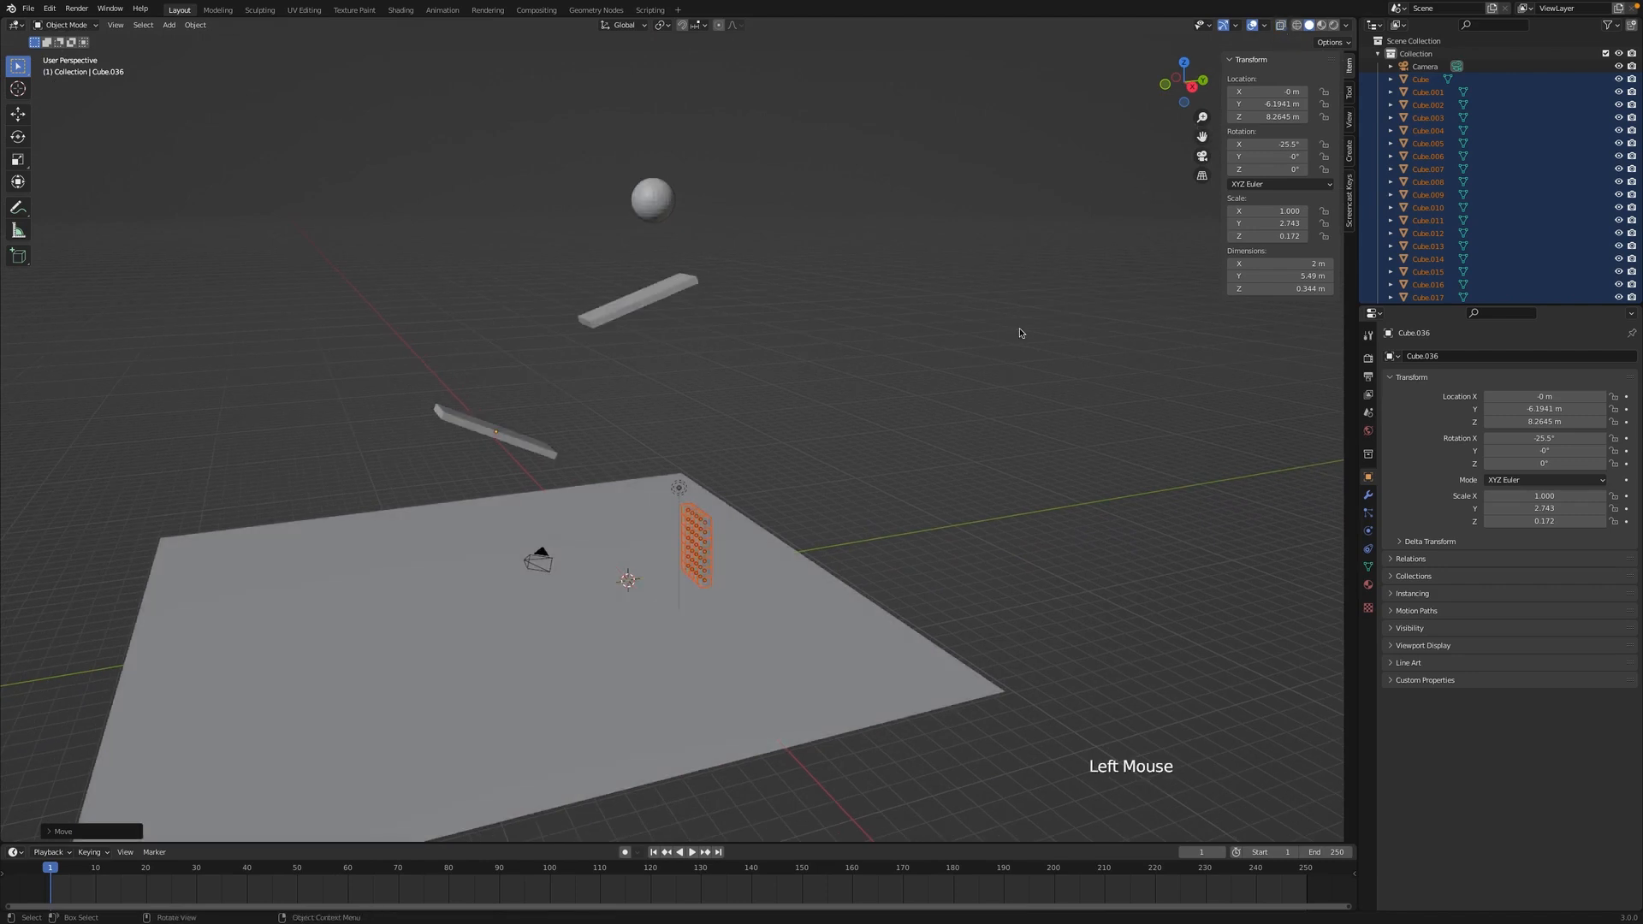
Step: Play the animation briefly before any physics is assigned and return to the first frame
{"action": "key", "text": "space"}
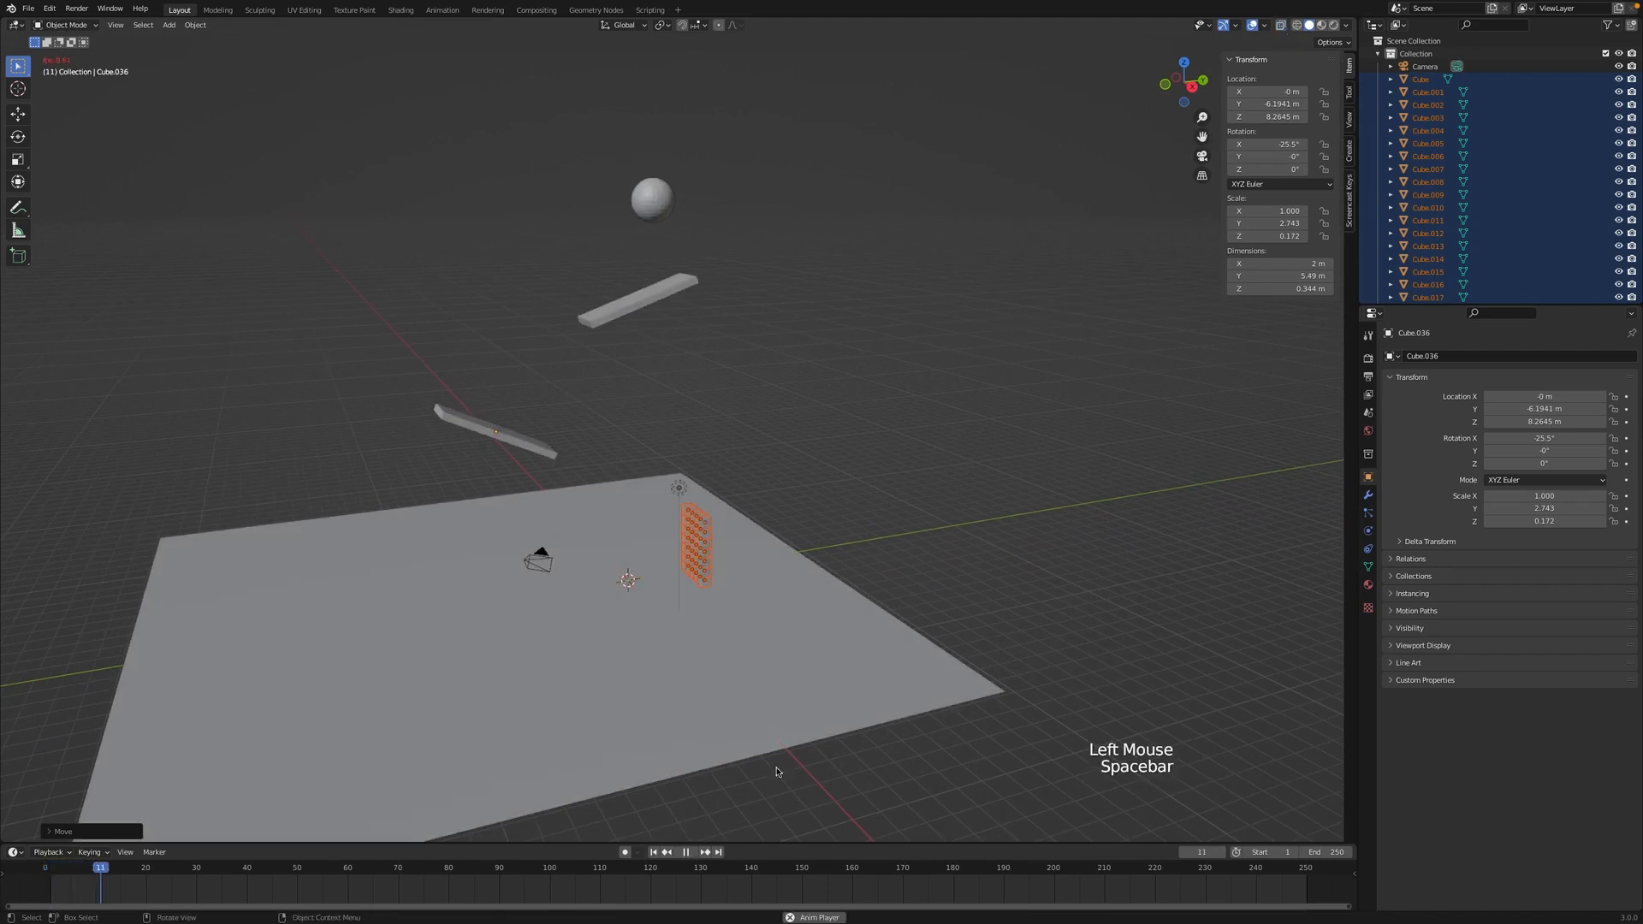
{"action": "left_click", "coordinate": [686, 852]}
{"action": "left_click", "coordinate": [654, 852]}
Step: Add an active rigid body to the sphere and set its collision shape to Sphere
{"action": "left_click", "coordinate": [662, 211]}
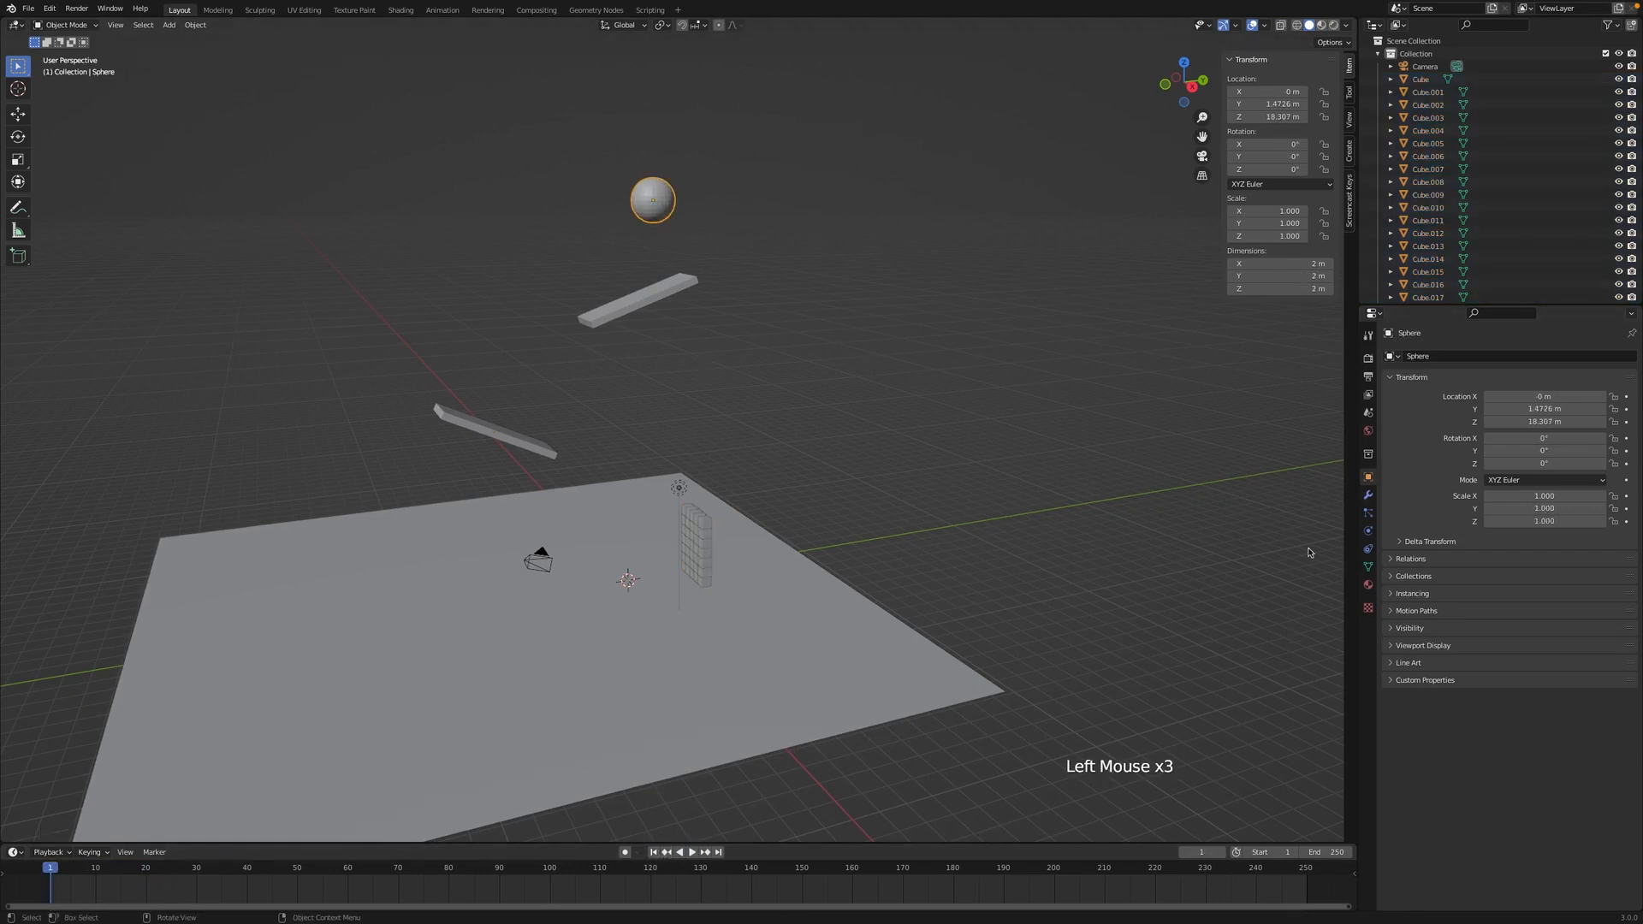
{"action": "left_click", "coordinate": [1368, 531]}
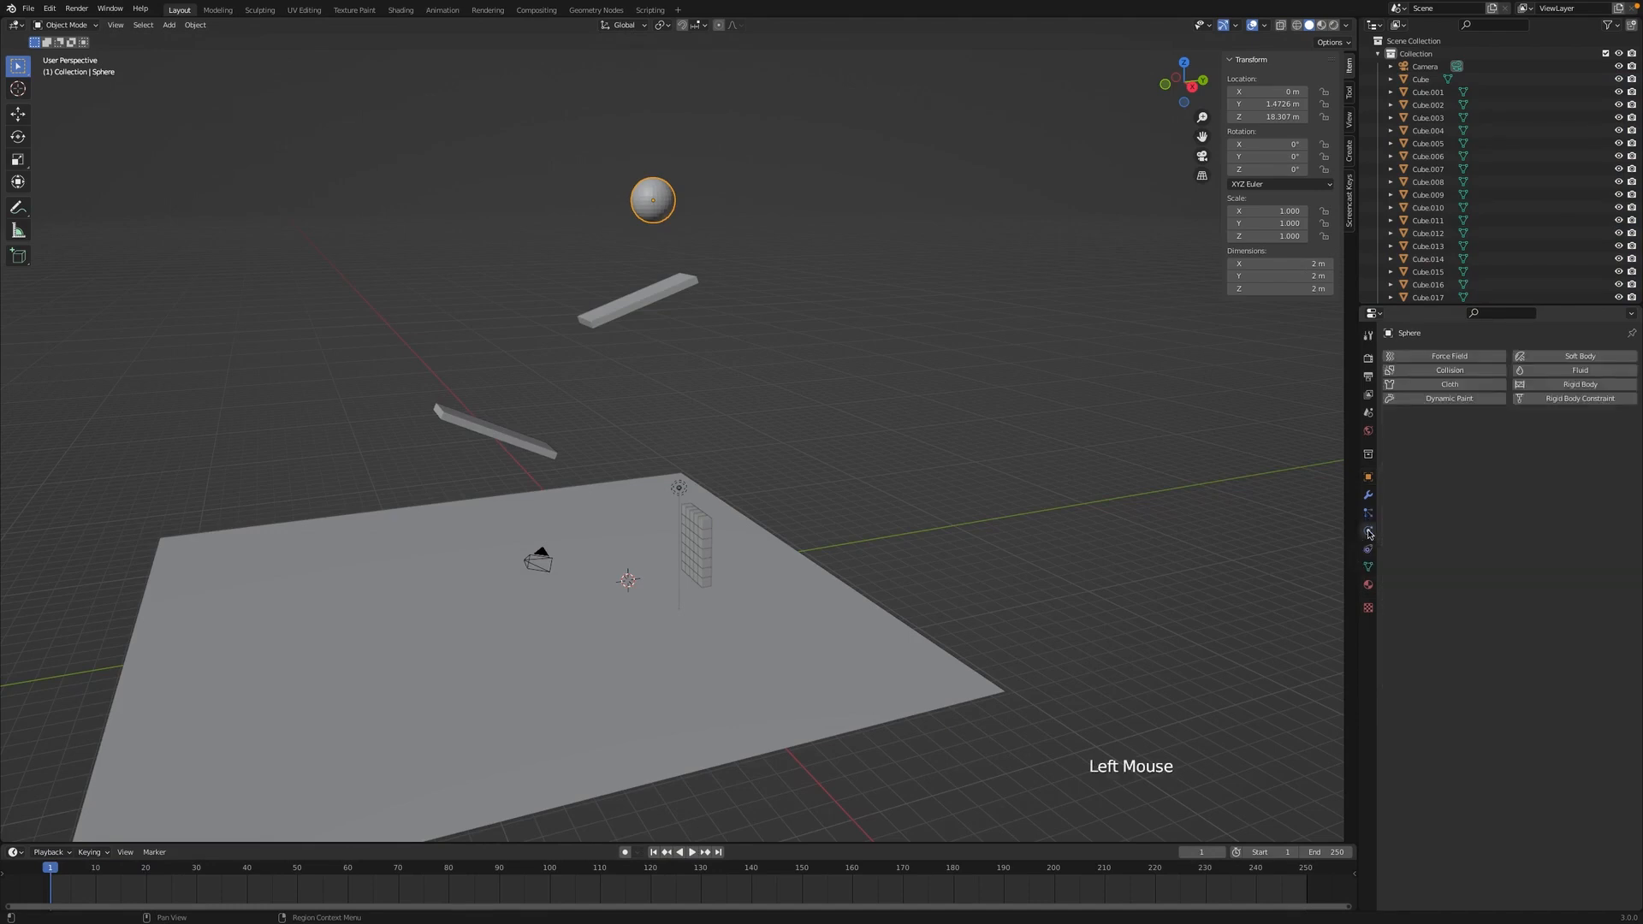
{"action": "left_click", "coordinate": [1595, 386]}
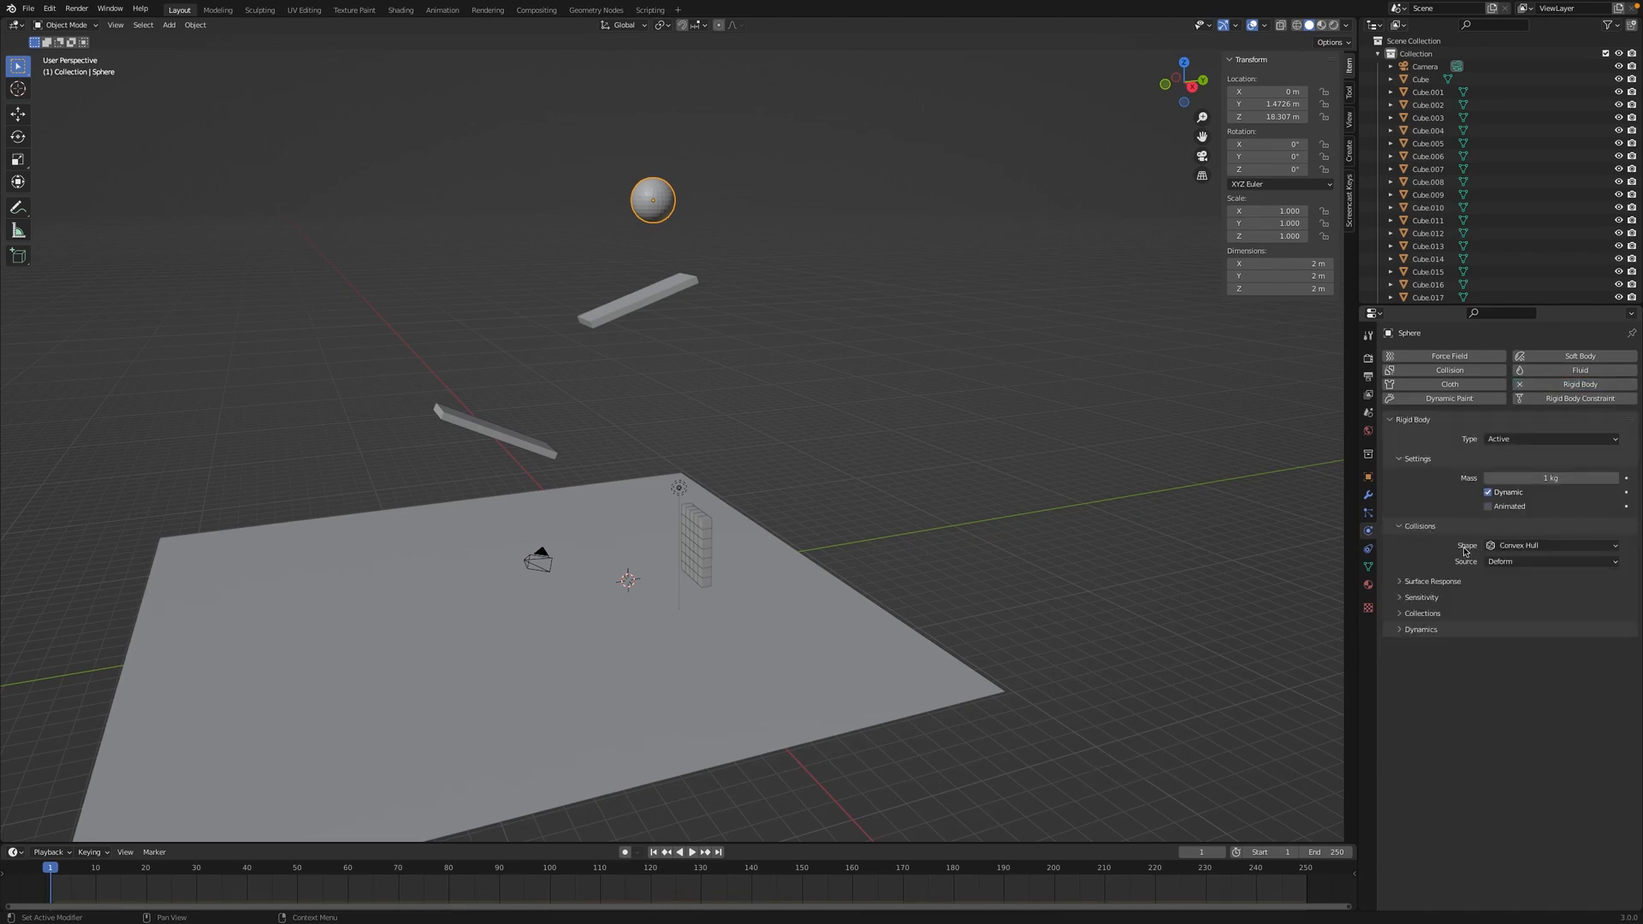
{"action": "left_click", "coordinate": [1529, 546]}
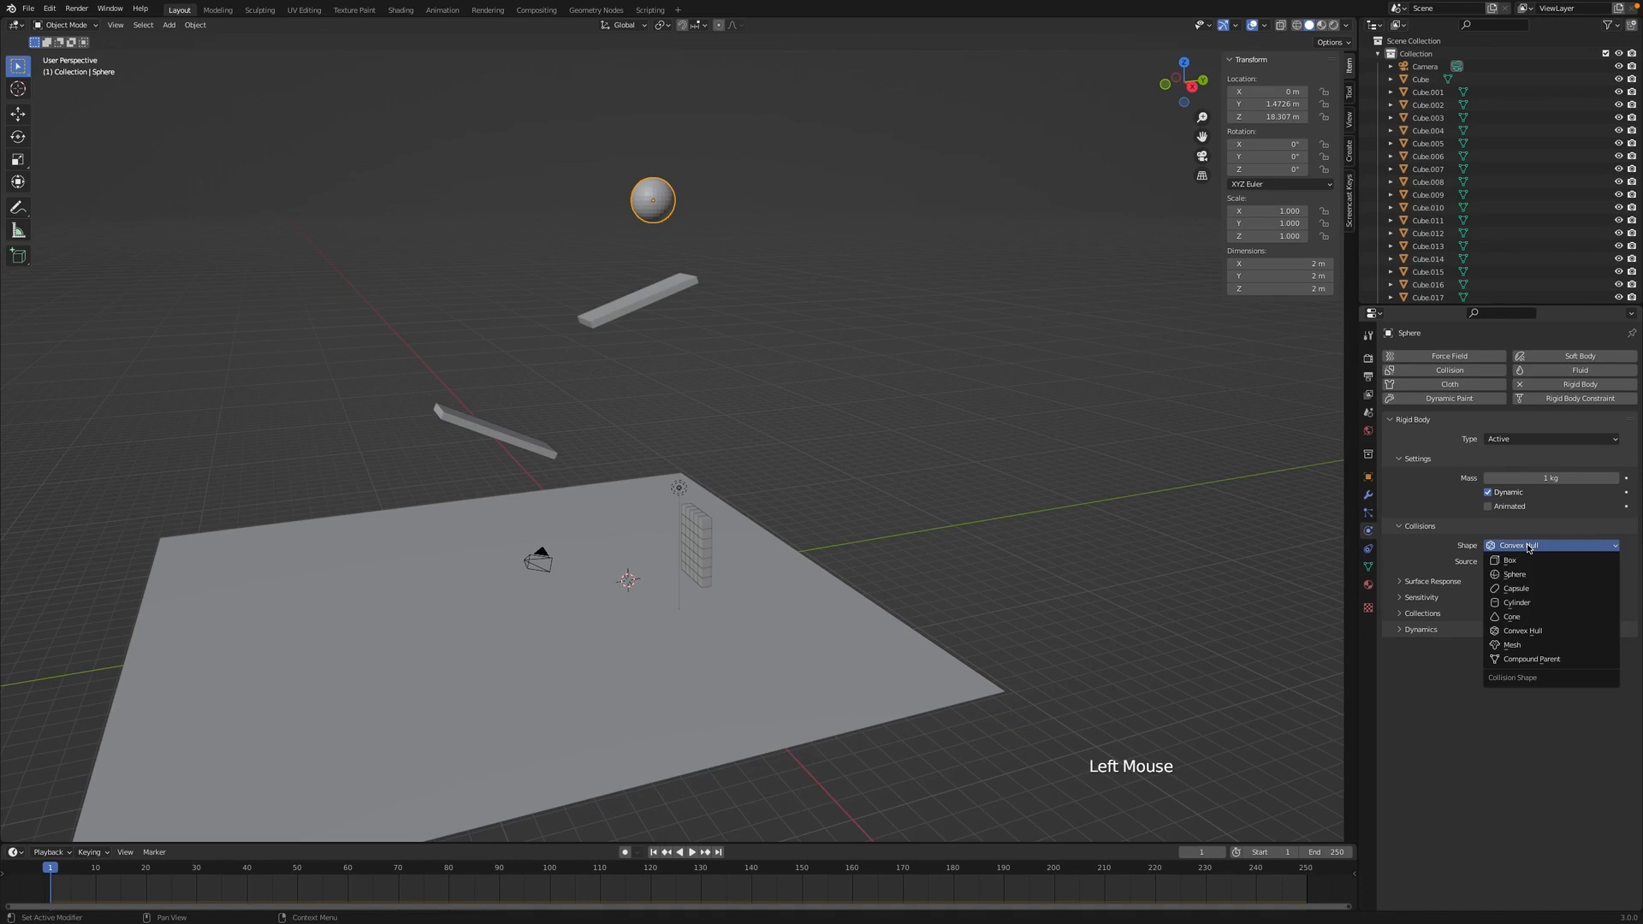
{"action": "left_click", "coordinate": [1514, 574]}
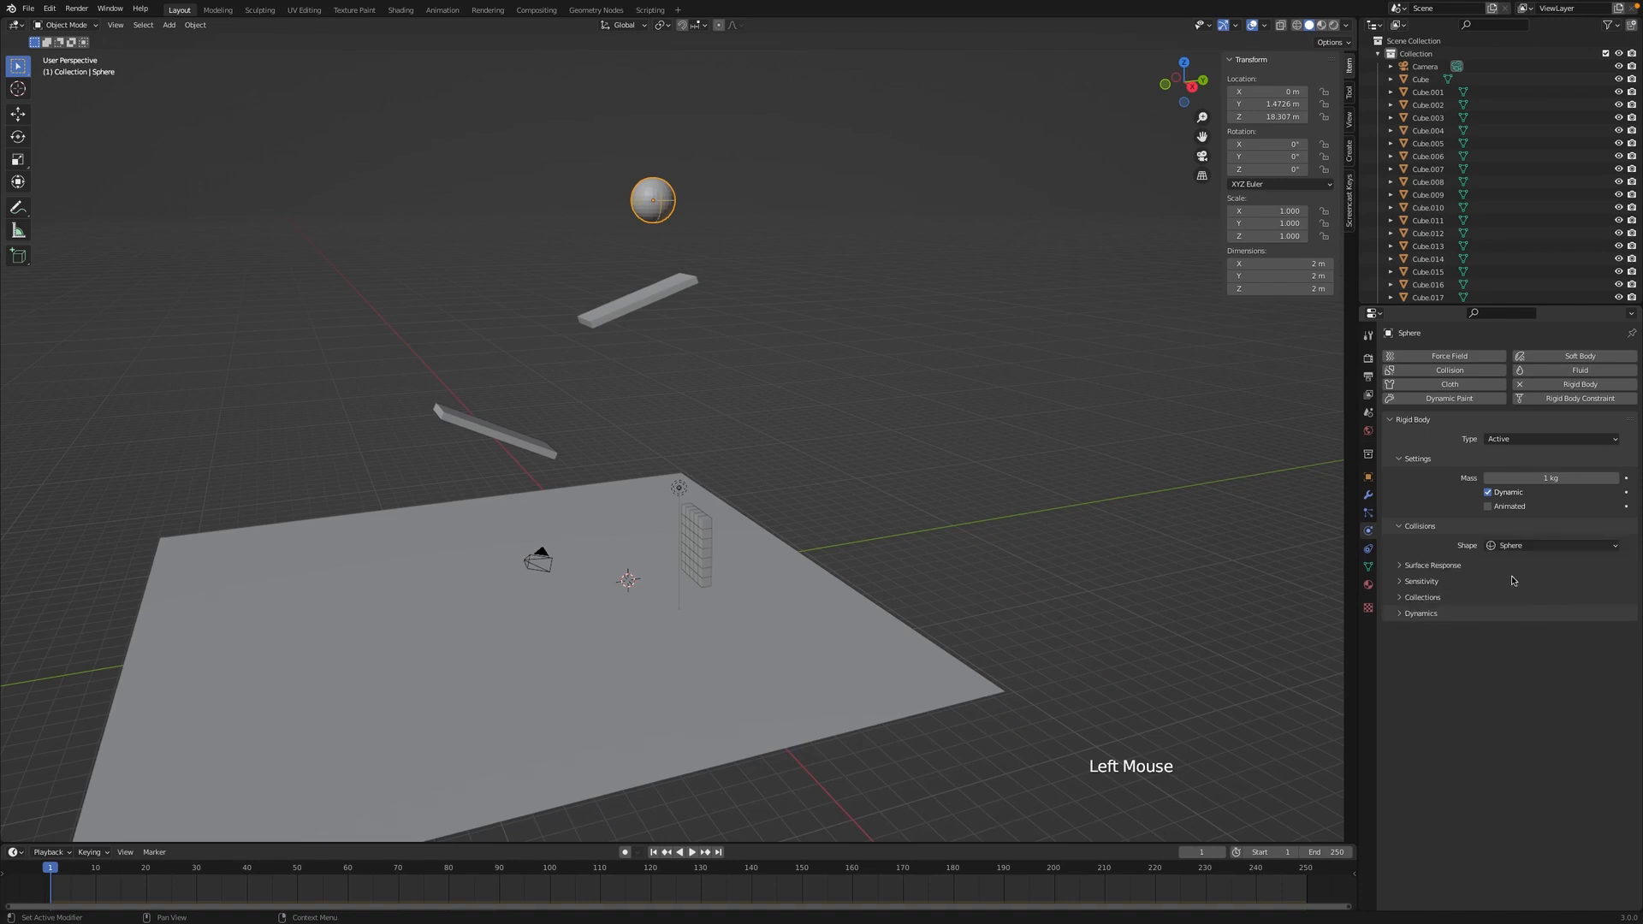
Step: Play the simulation to check the sphere's fall and rewind to frame 1
{"action": "key", "text": "space"}
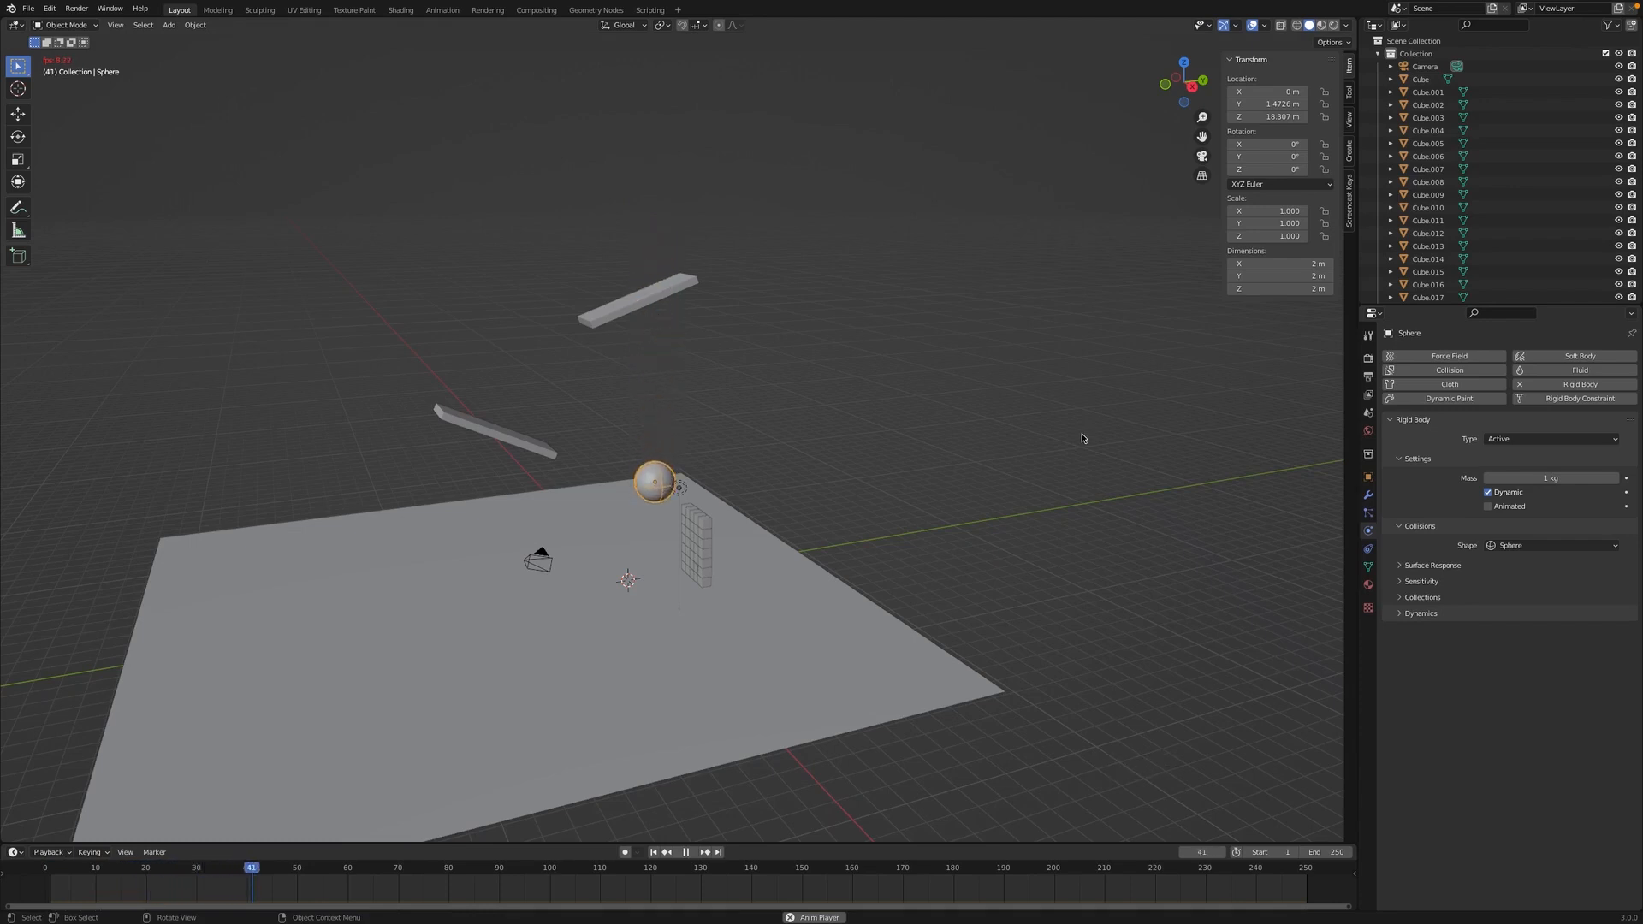
{"action": "key", "text": "space"}
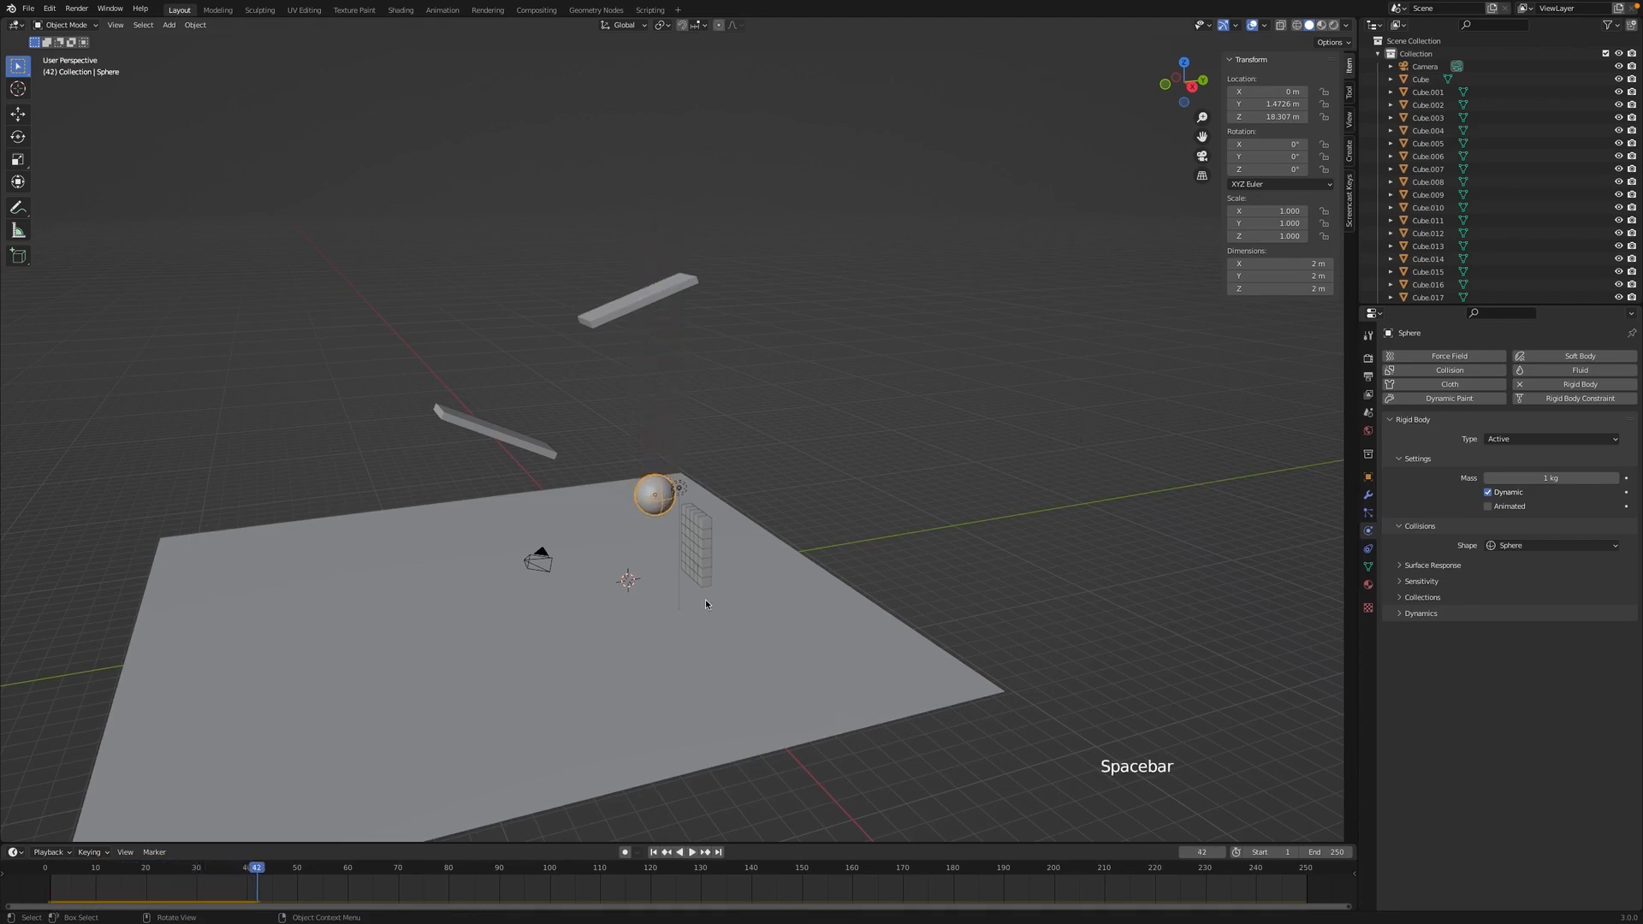
{"action": "left_click", "coordinate": [653, 852]}
Step: Add a rigid body to the upper ramp, test it in playback, and set its type to Passive
{"action": "left_click", "coordinate": [653, 301]}
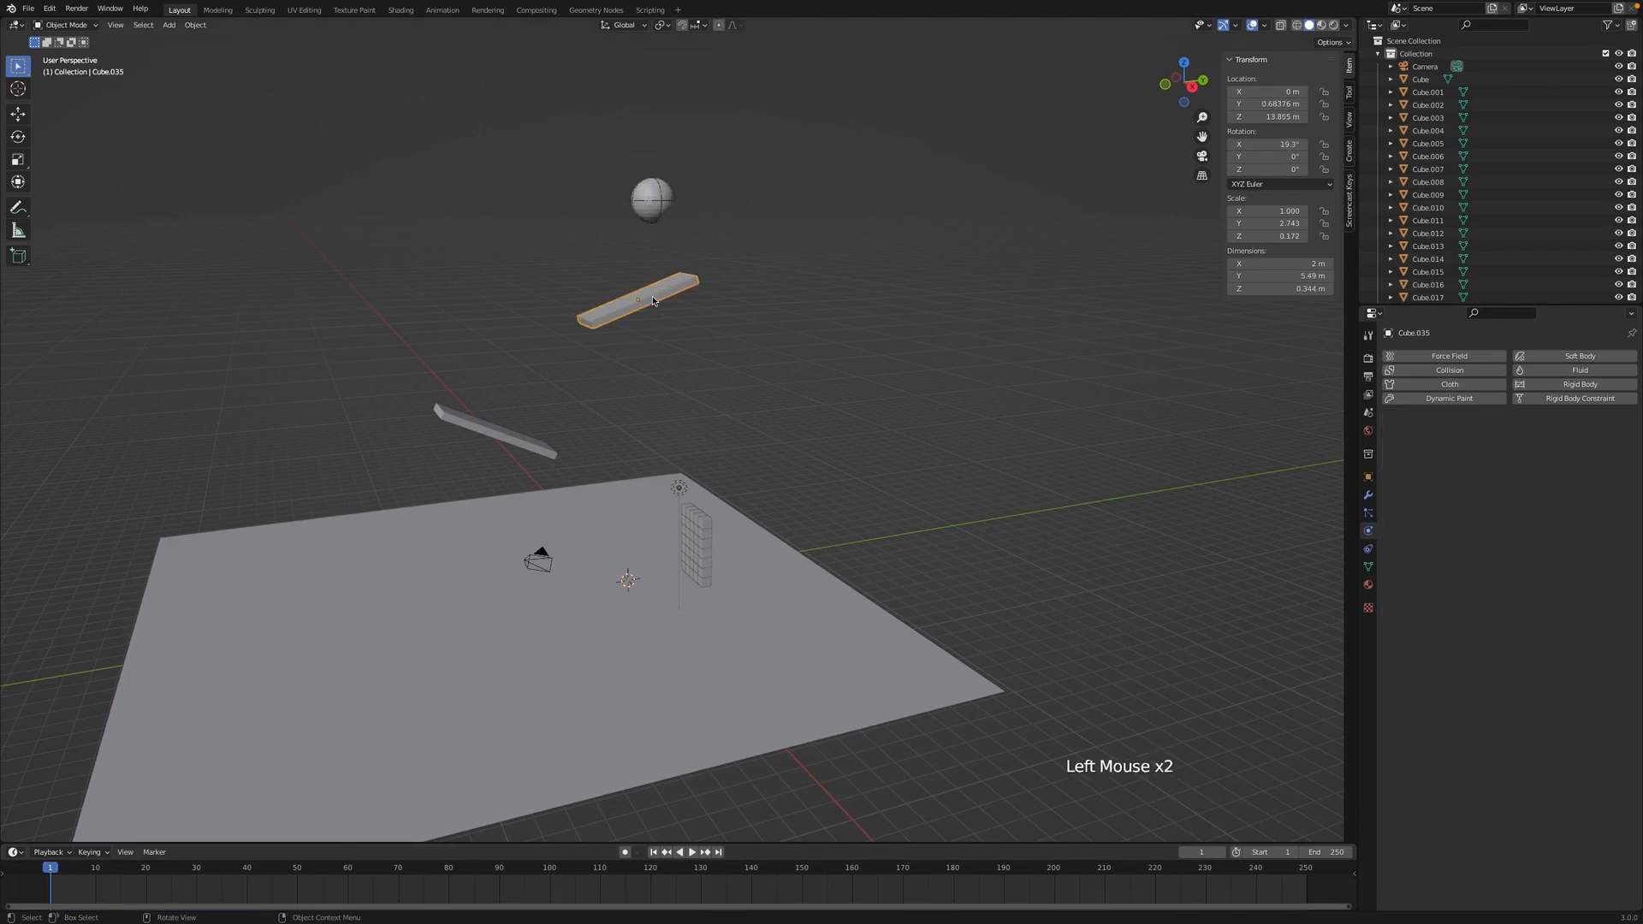
{"action": "left_click", "coordinate": [1576, 385]}
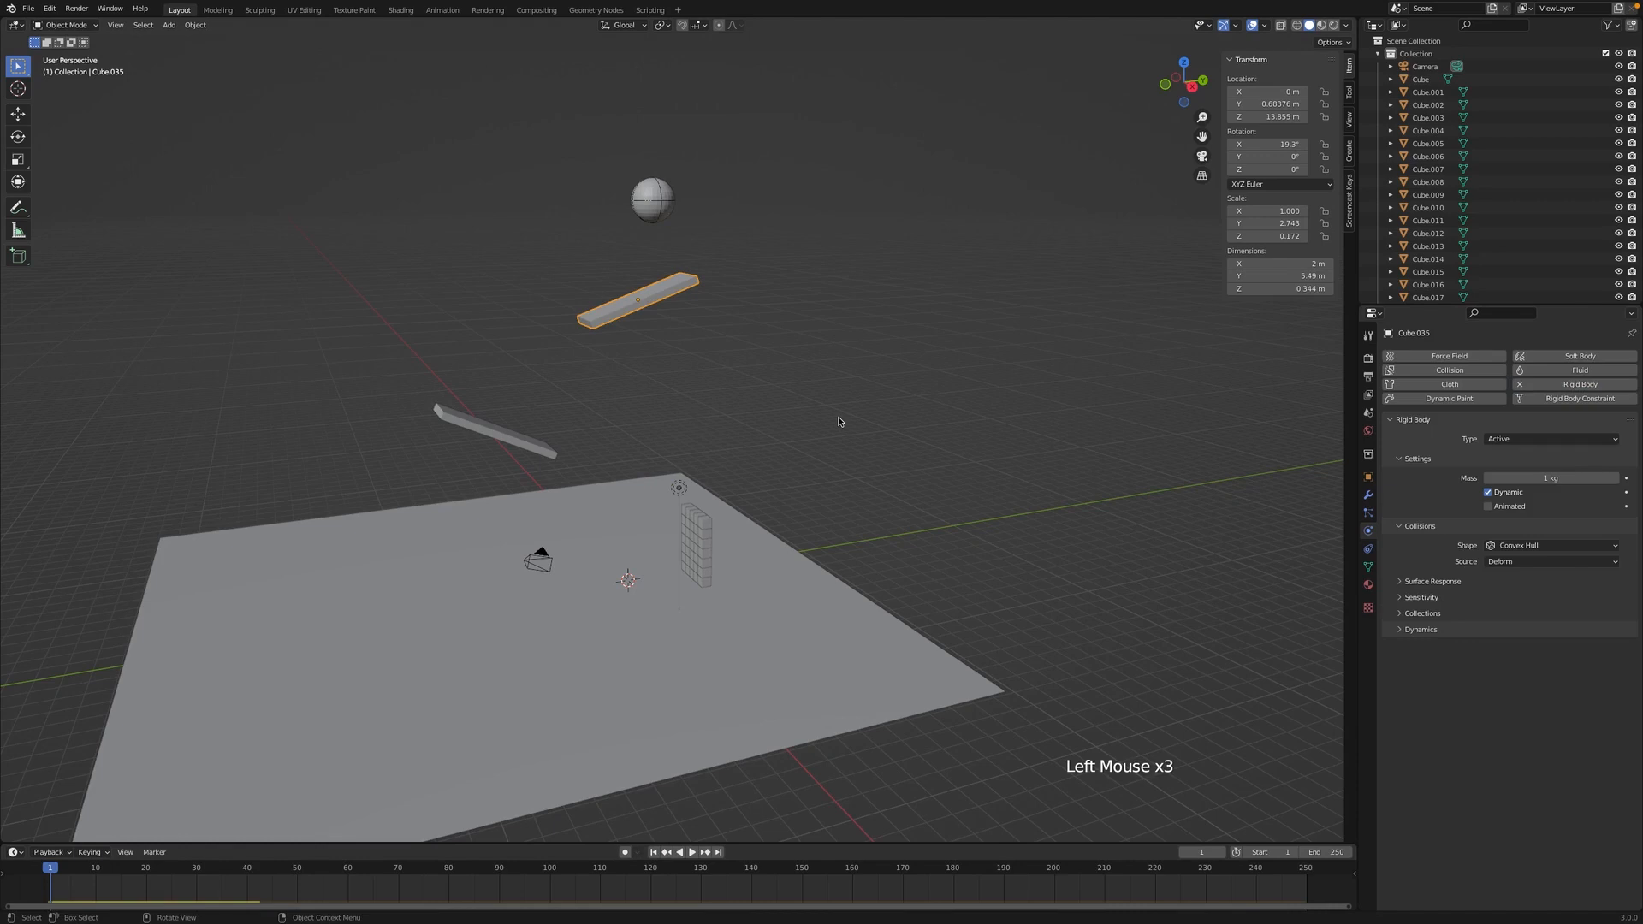
{"action": "key", "text": "space"}
{"action": "key", "text": "space"}
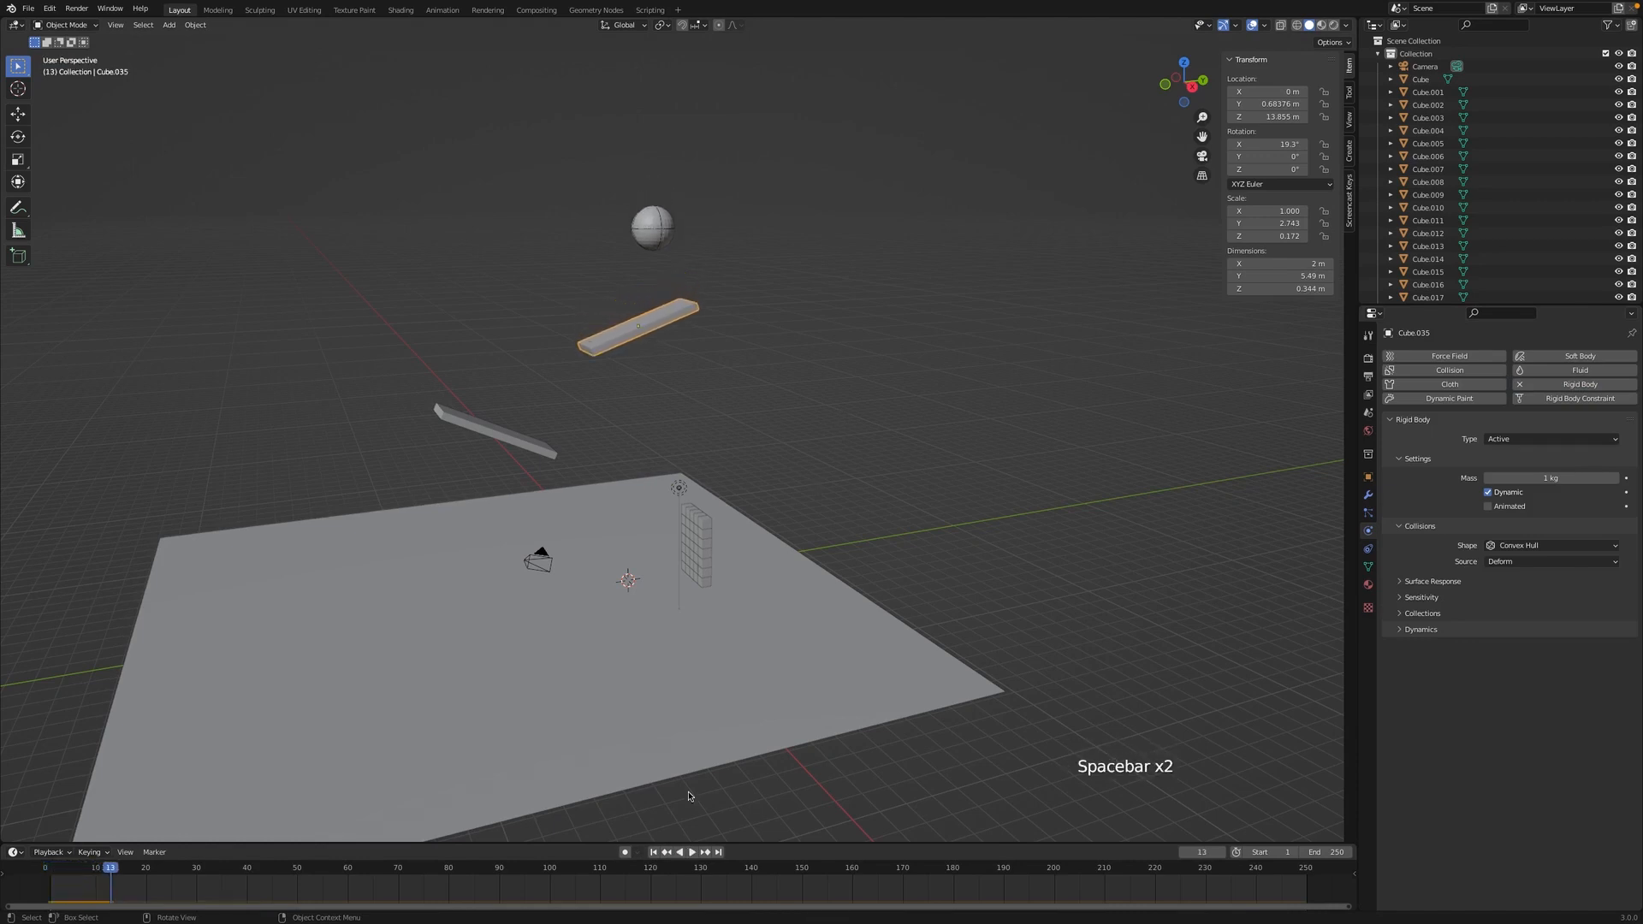
{"action": "left_click", "coordinate": [652, 852]}
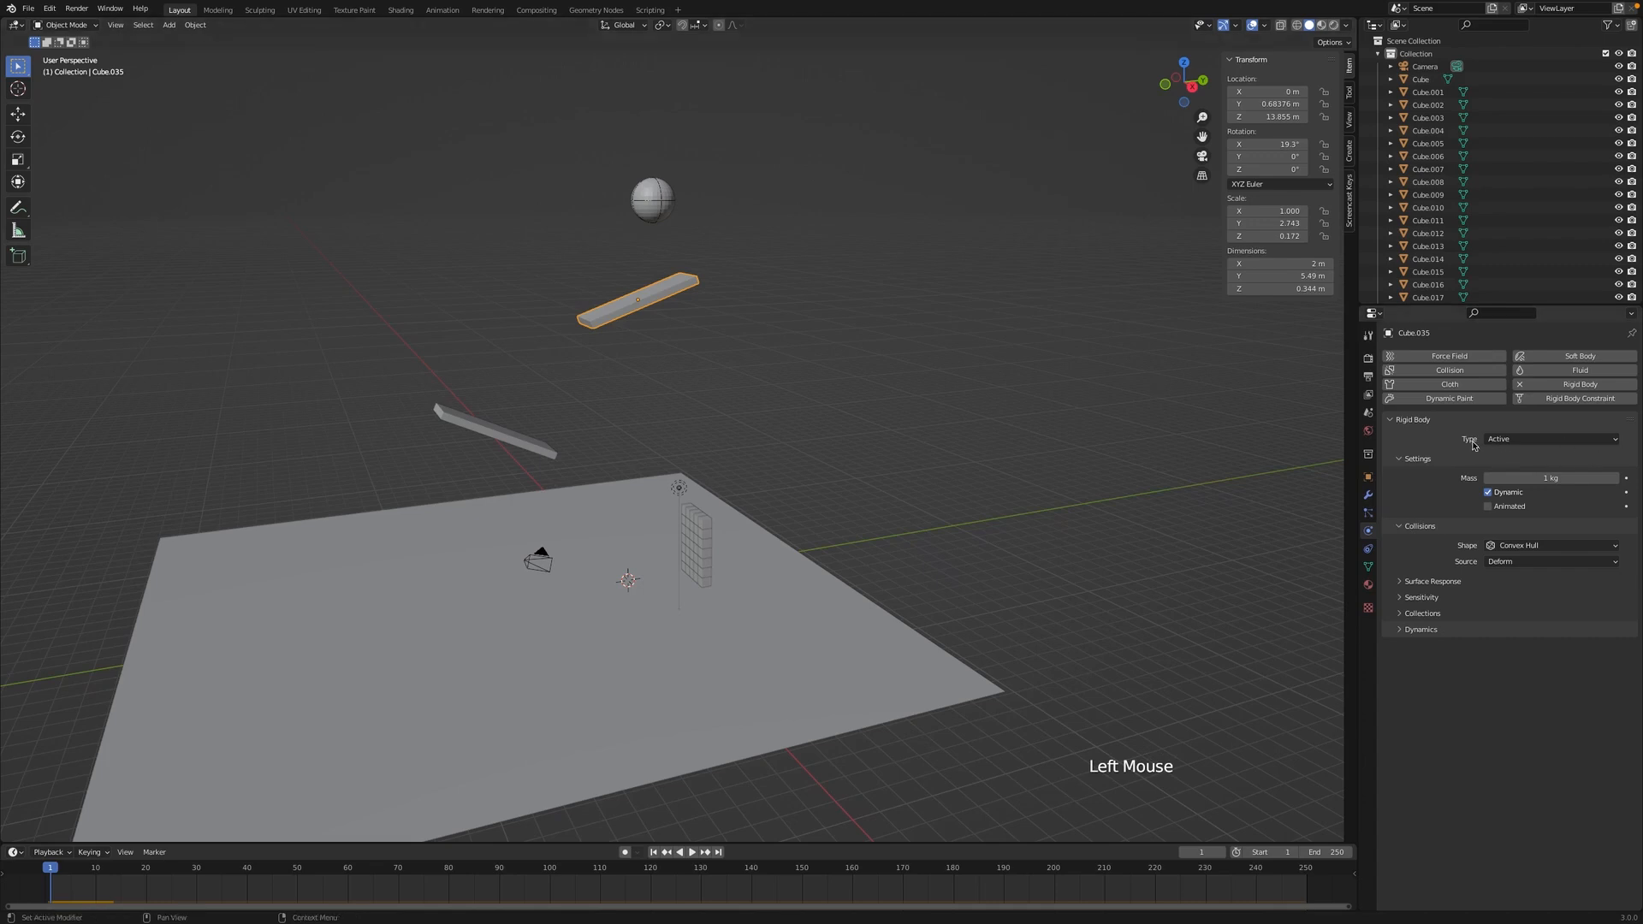
{"action": "left_click", "coordinate": [1521, 440]}
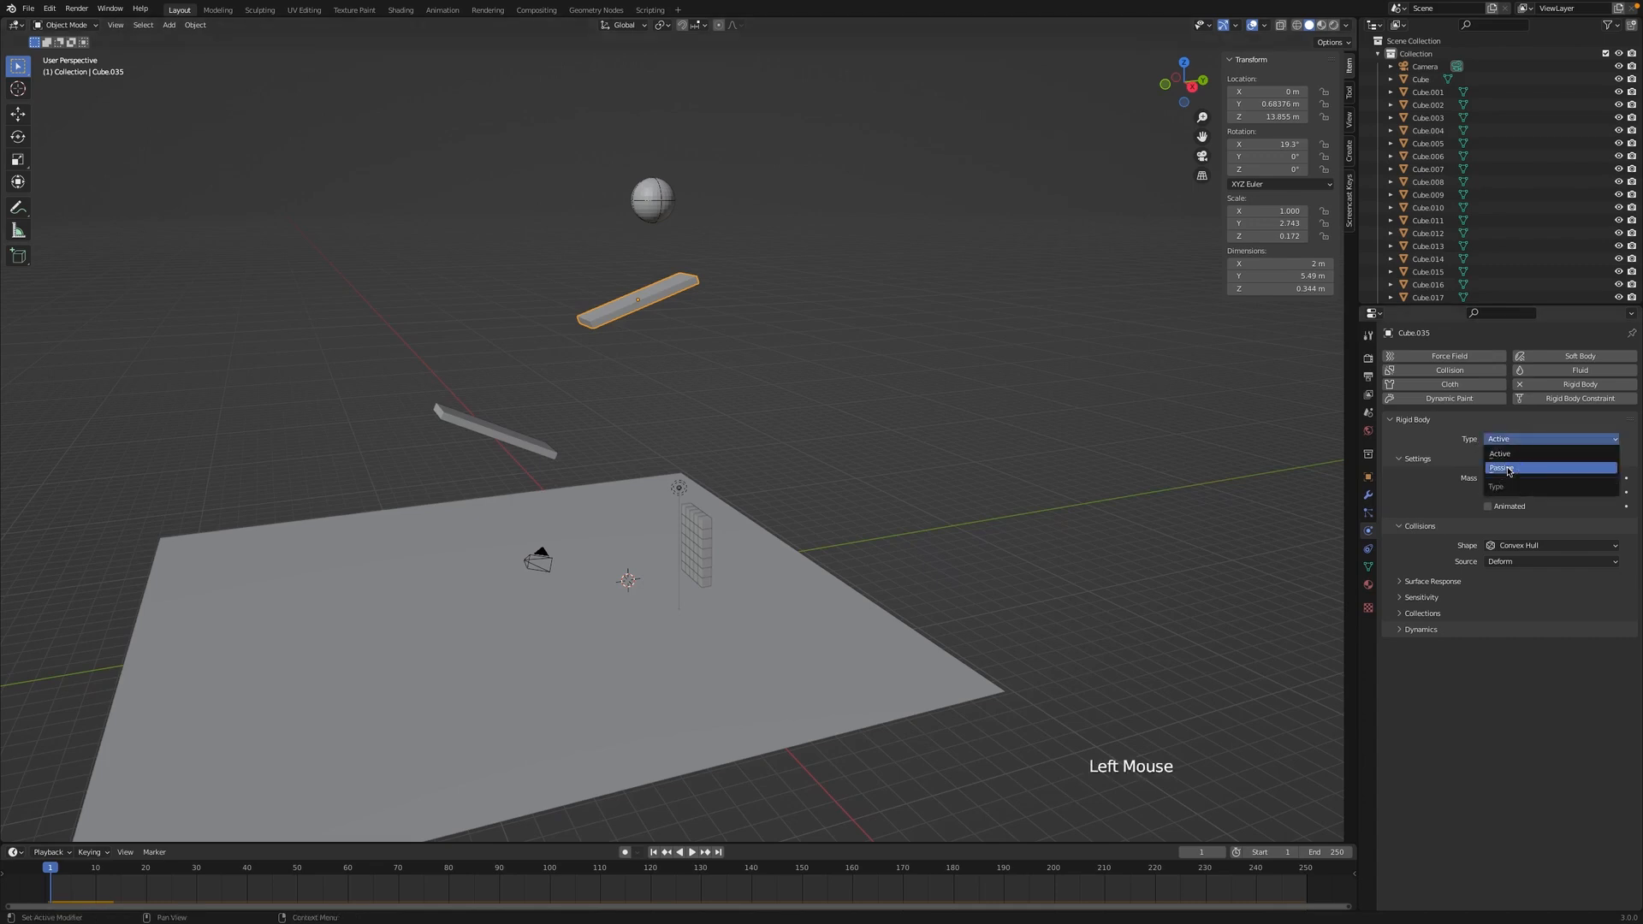
{"action": "left_click", "coordinate": [1507, 469]}
Step: Add a rigid body to the lower ramp and set its type to Passive
{"action": "left_click", "coordinate": [486, 429]}
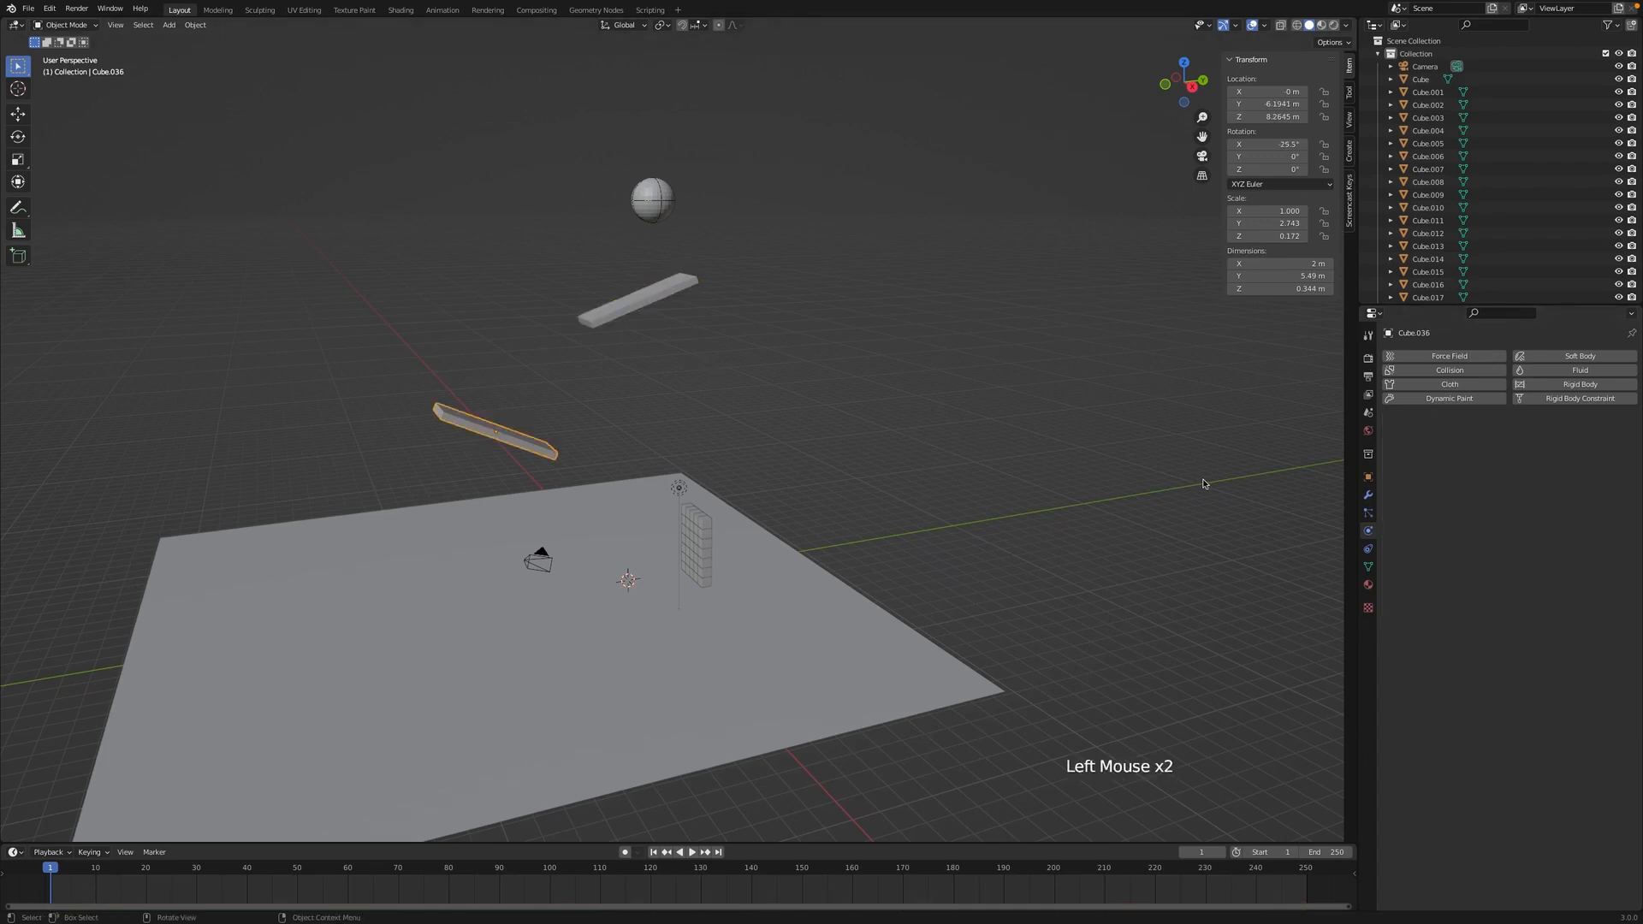
{"action": "left_click", "coordinate": [1579, 384]}
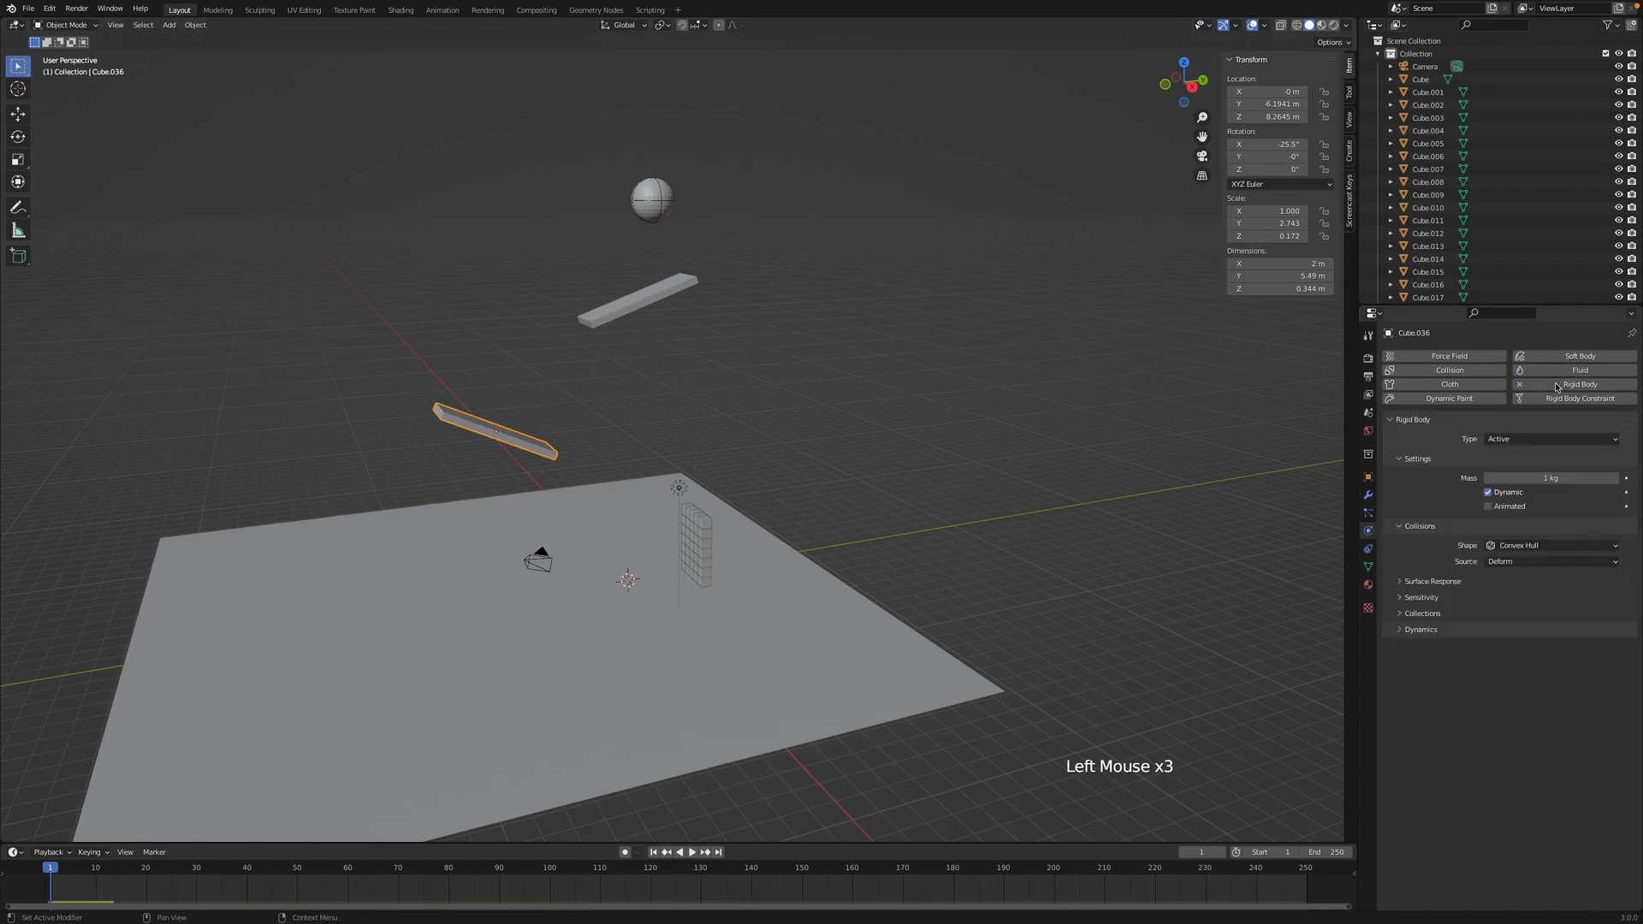
{"action": "left_click", "coordinate": [1523, 442]}
{"action": "left_click", "coordinate": [1508, 469]}
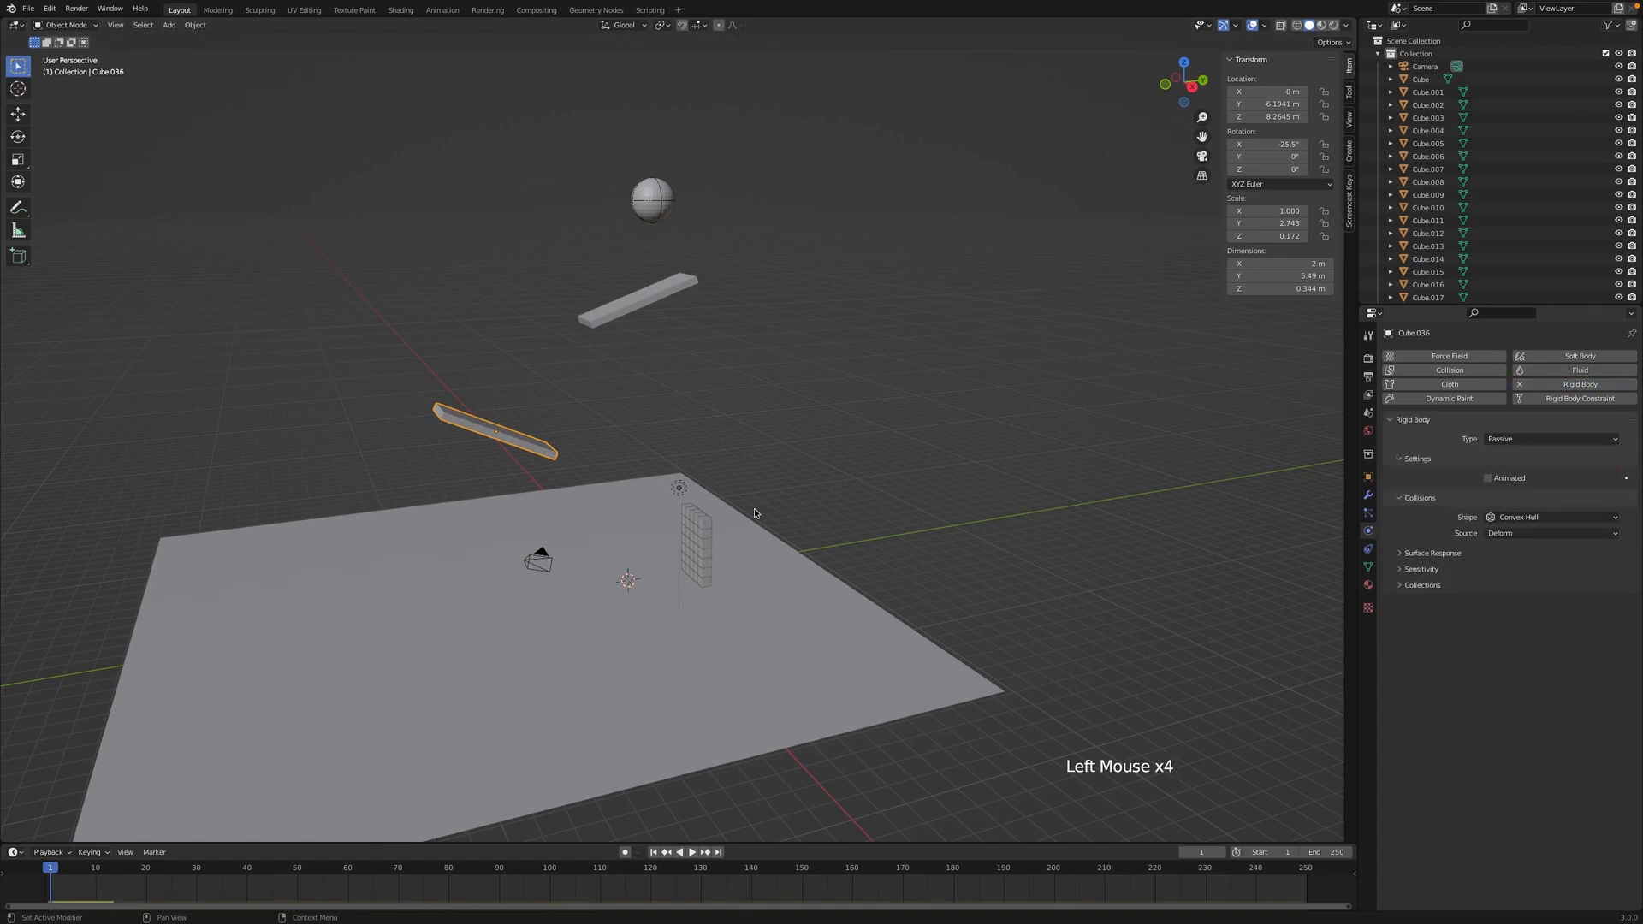
Step: Add a rigid body to the ground plane and set its type to Passive
{"action": "left_click", "coordinate": [557, 710]}
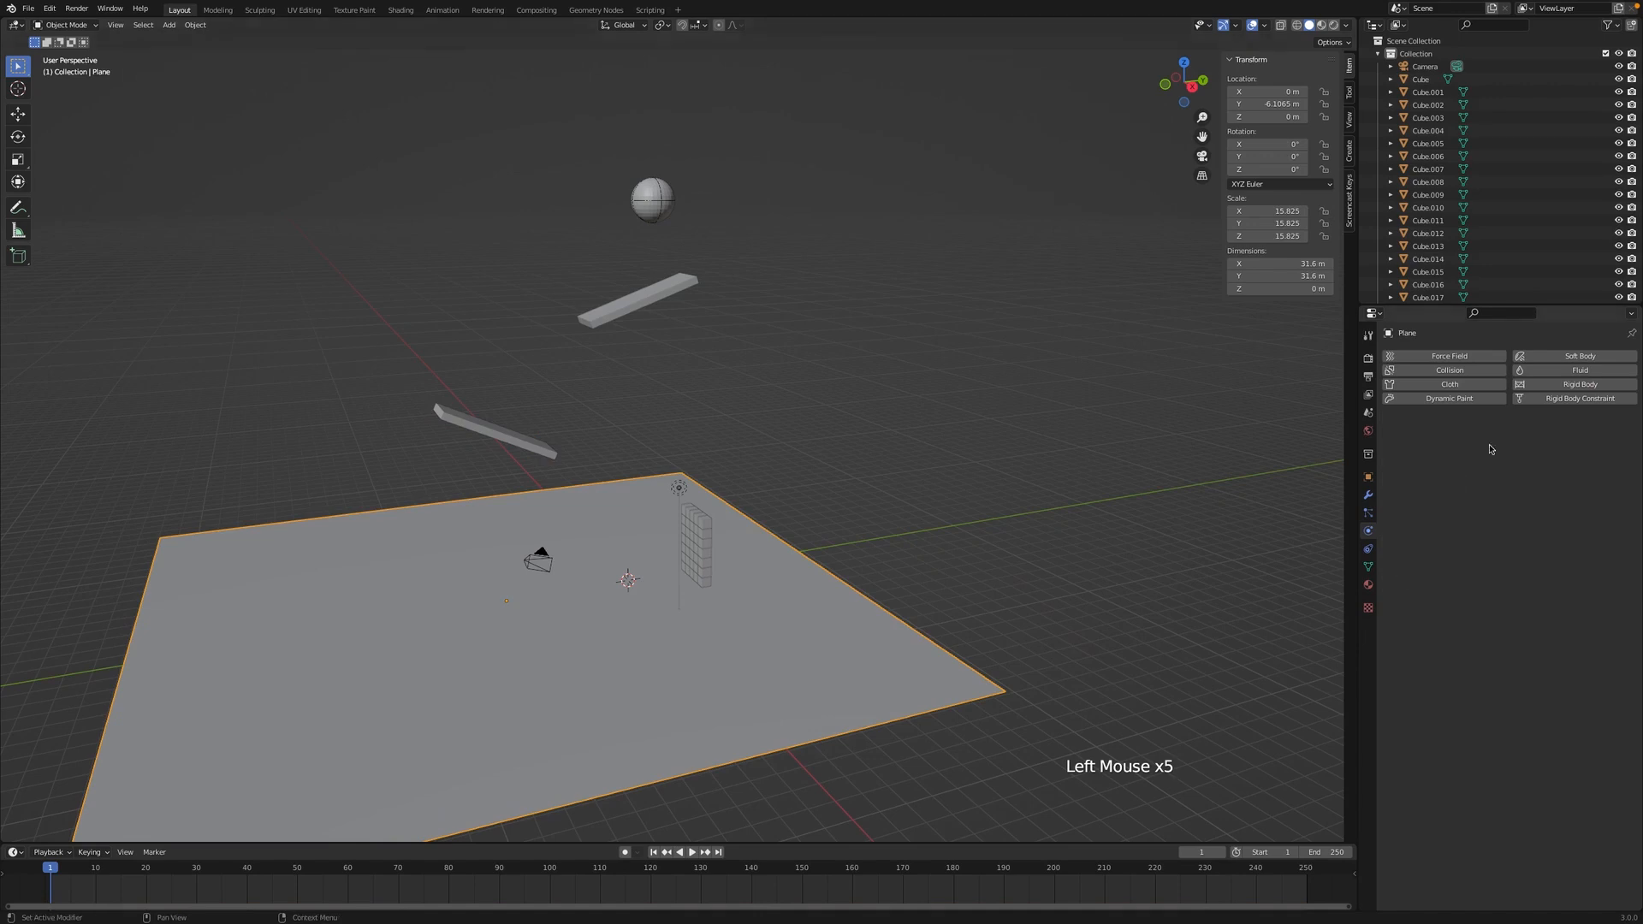
{"action": "left_click", "coordinate": [1571, 386]}
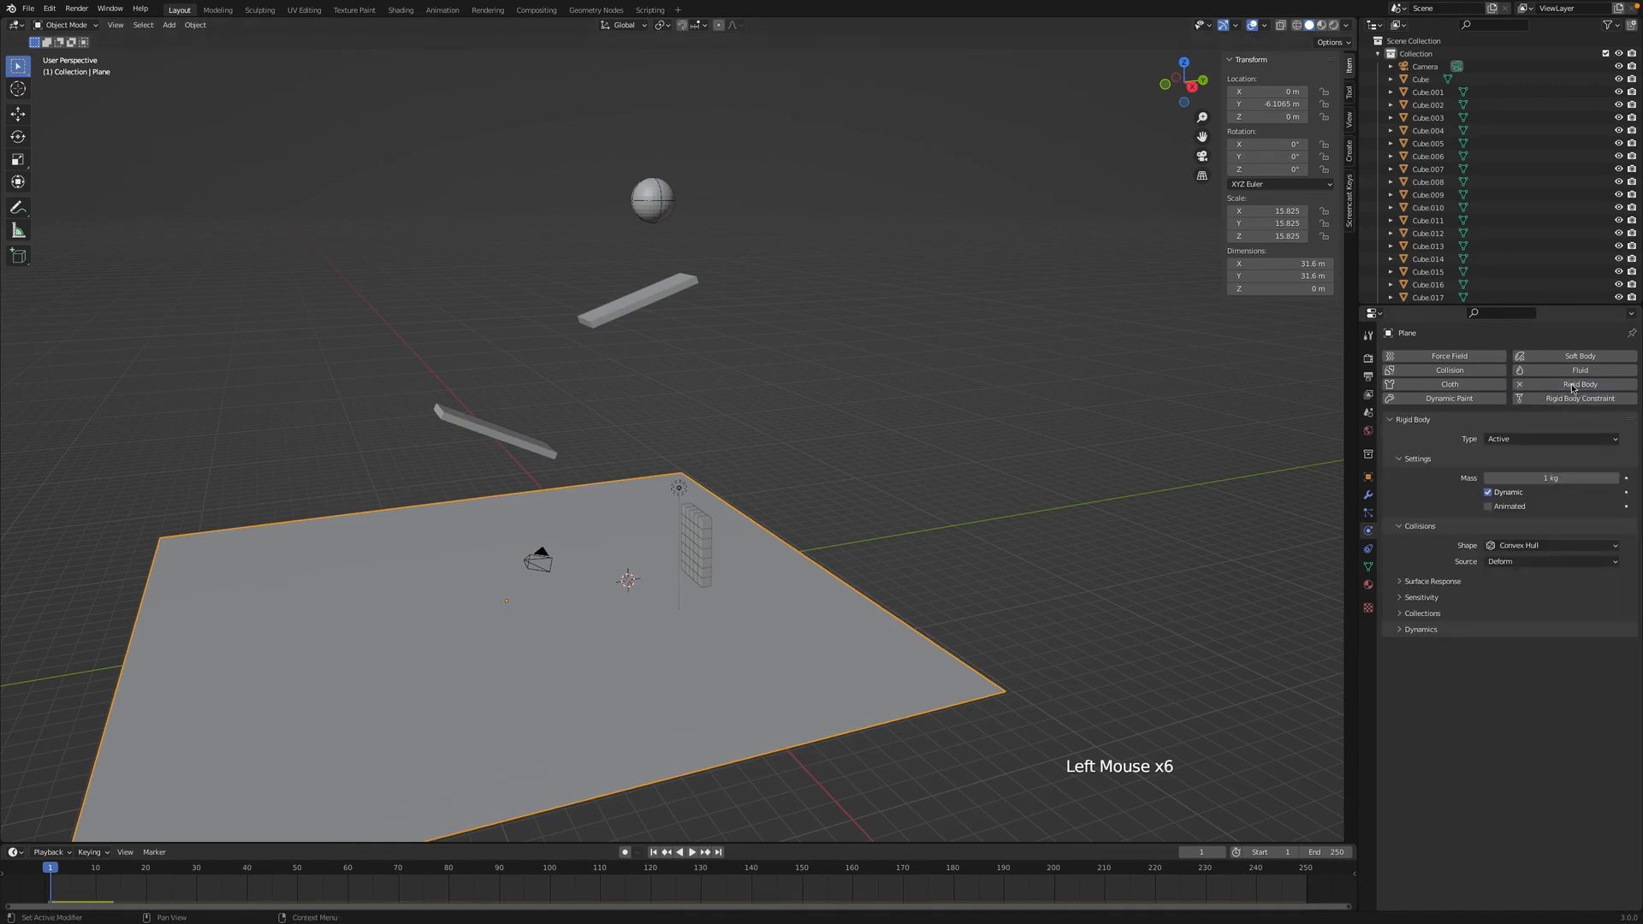
{"action": "left_click", "coordinate": [1507, 439]}
{"action": "left_click", "coordinate": [1503, 473]}
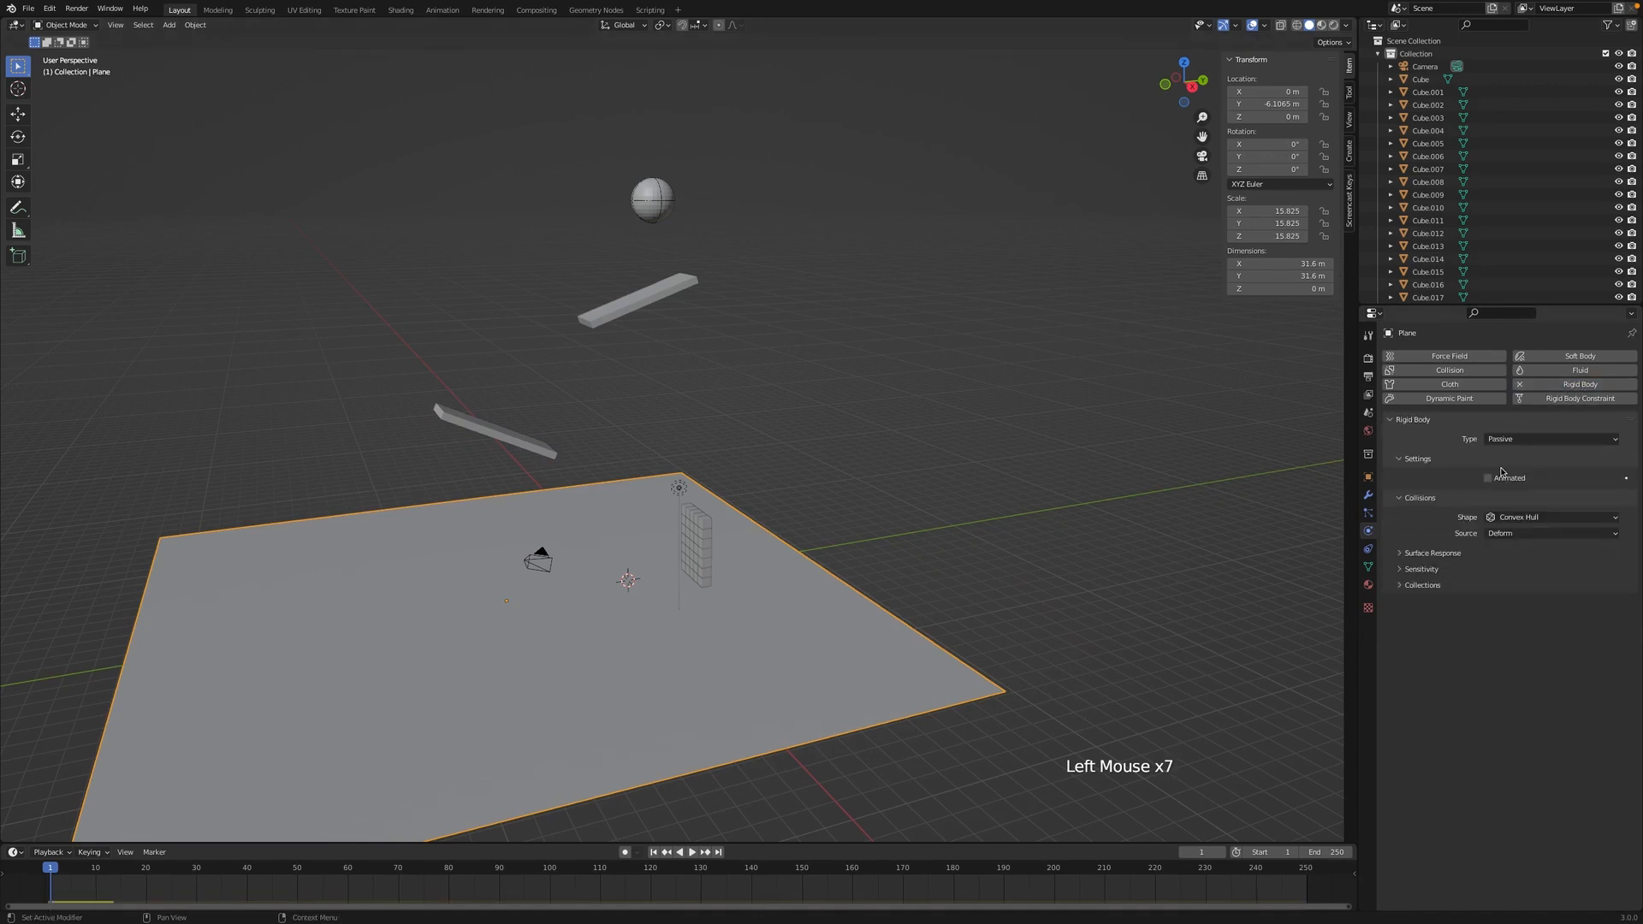
Step: Play the simulation to check how the ball meets the upper ramp, and rewind to the first frame
{"action": "left_click", "coordinate": [704, 529]}
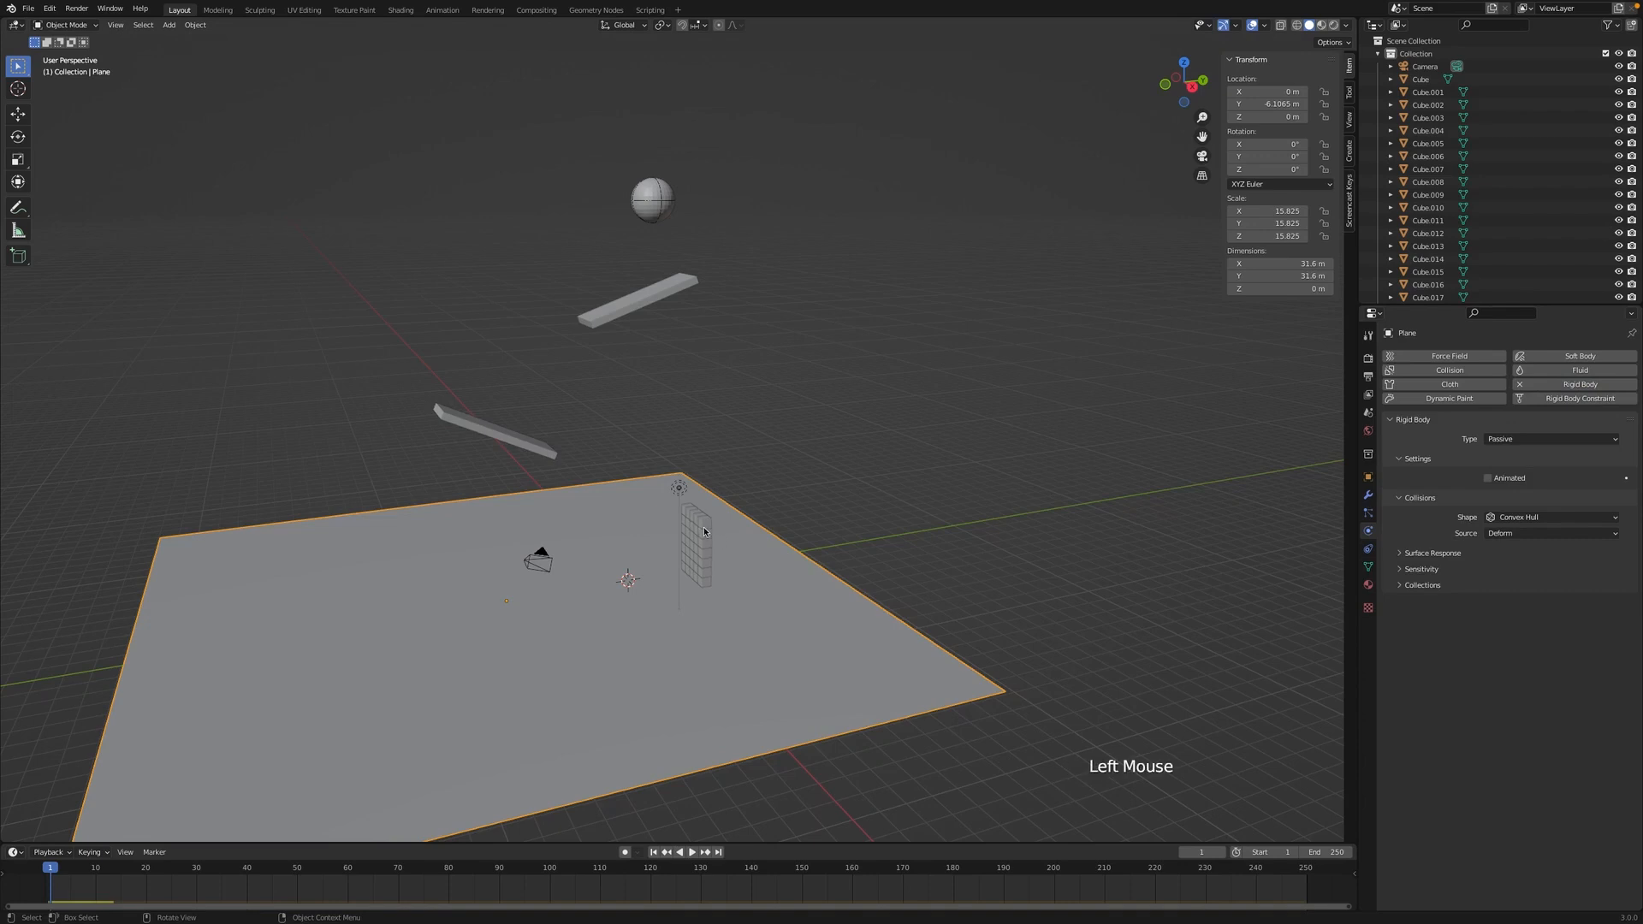
{"action": "scroll", "coordinate": [704, 531], "scroll_direction": "up", "scroll_amount": 1}
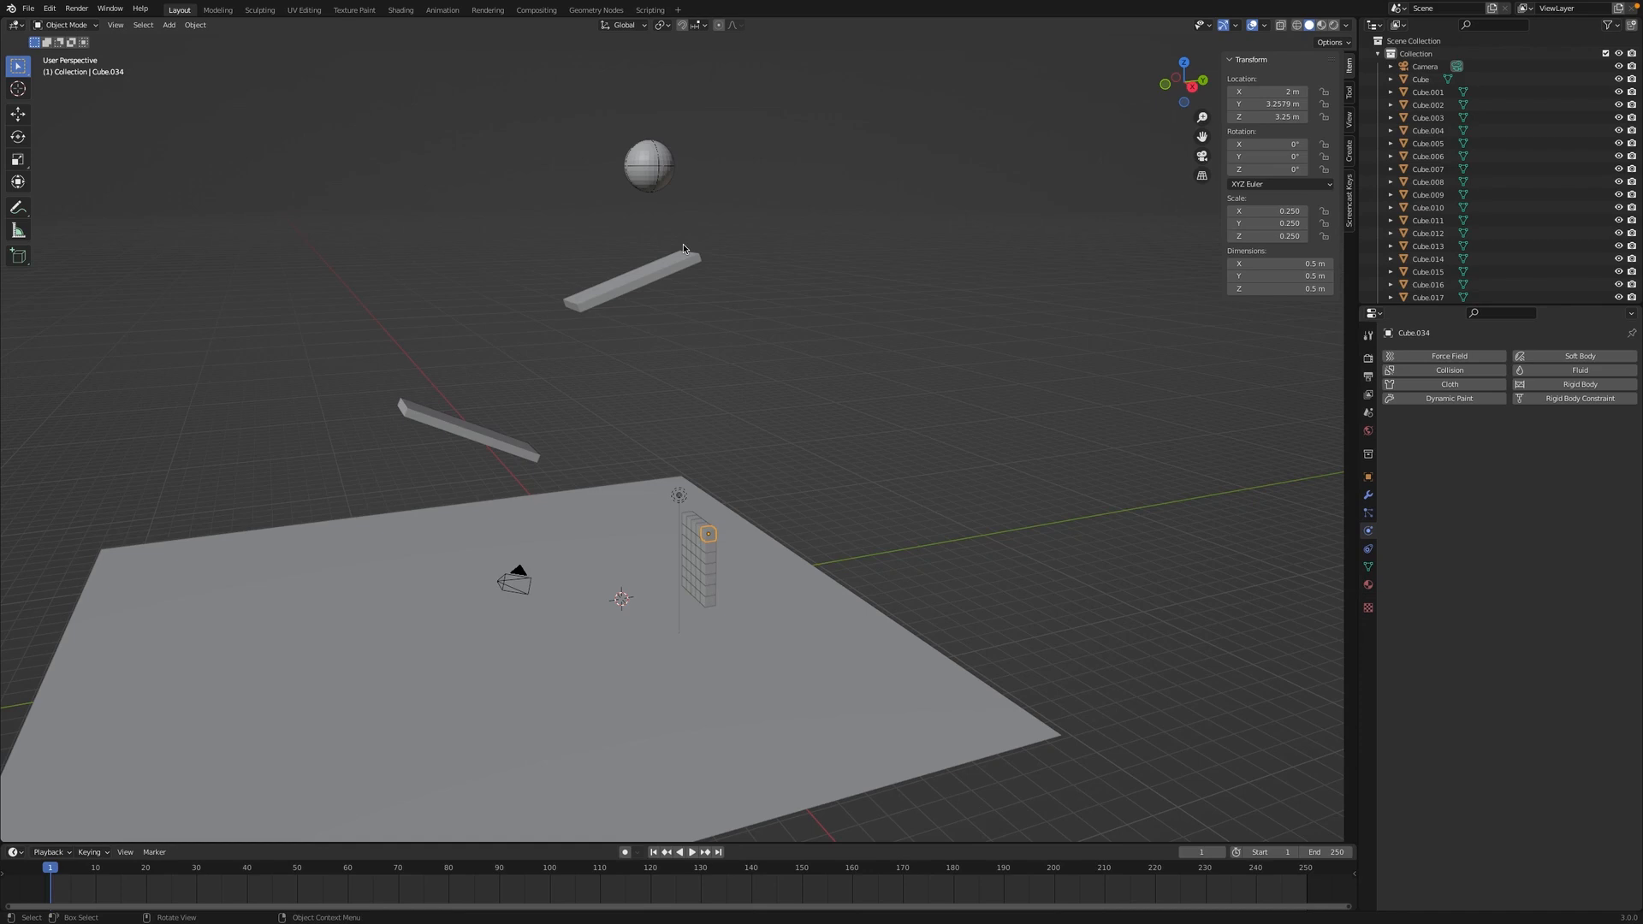
{"action": "key", "text": "space"}
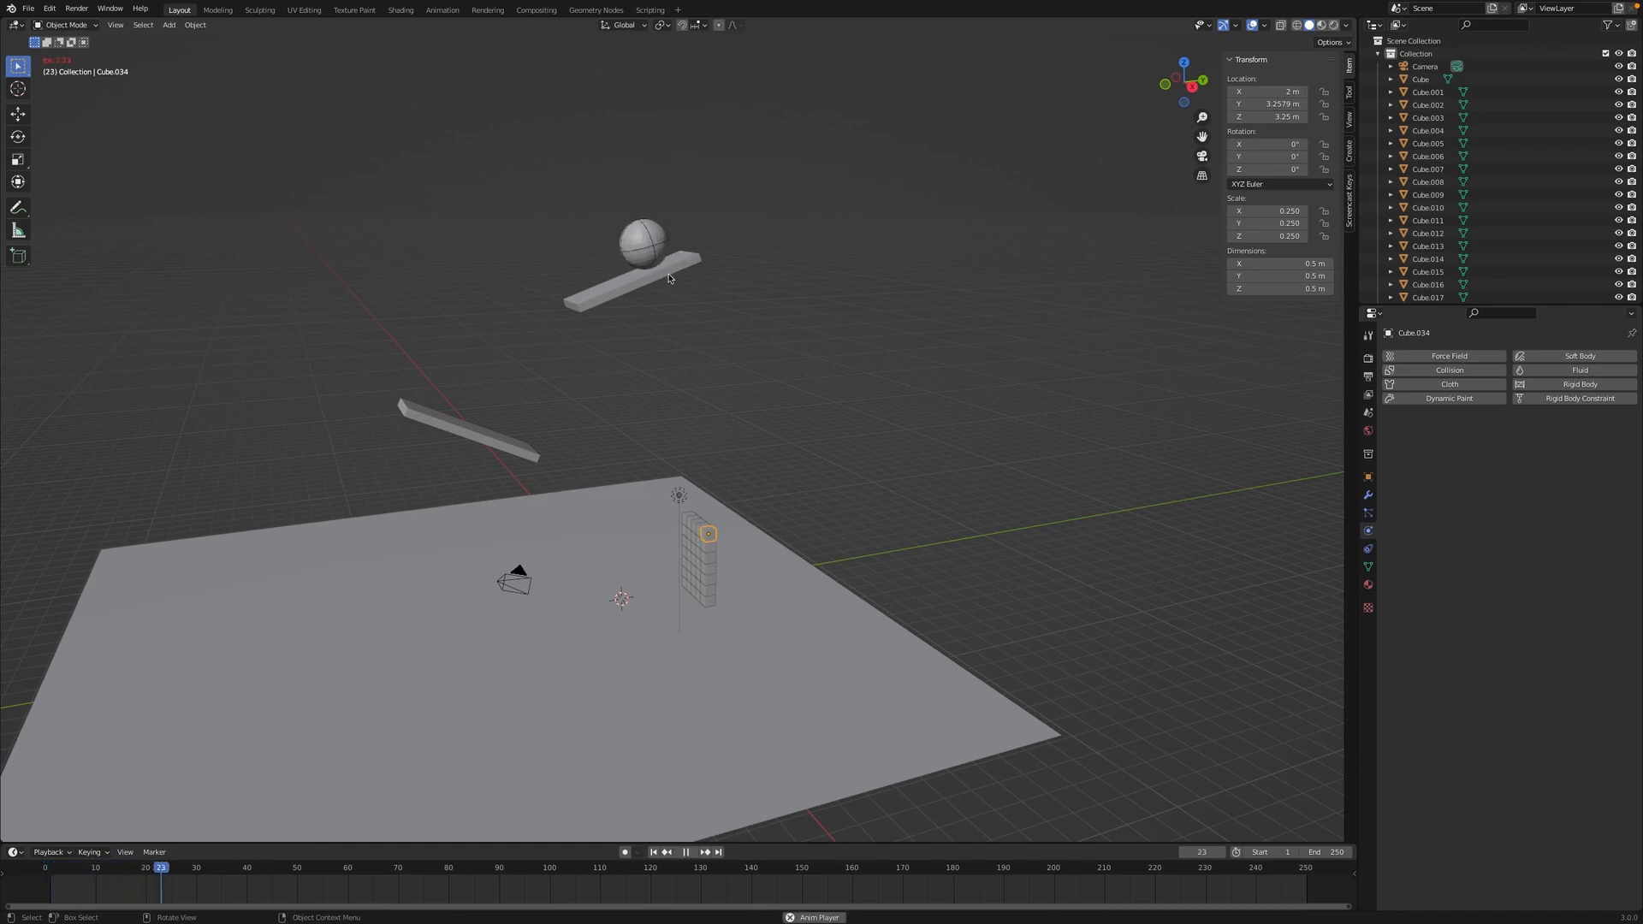
{"action": "left_click", "coordinate": [594, 294]}
{"action": "key", "text": "space"}
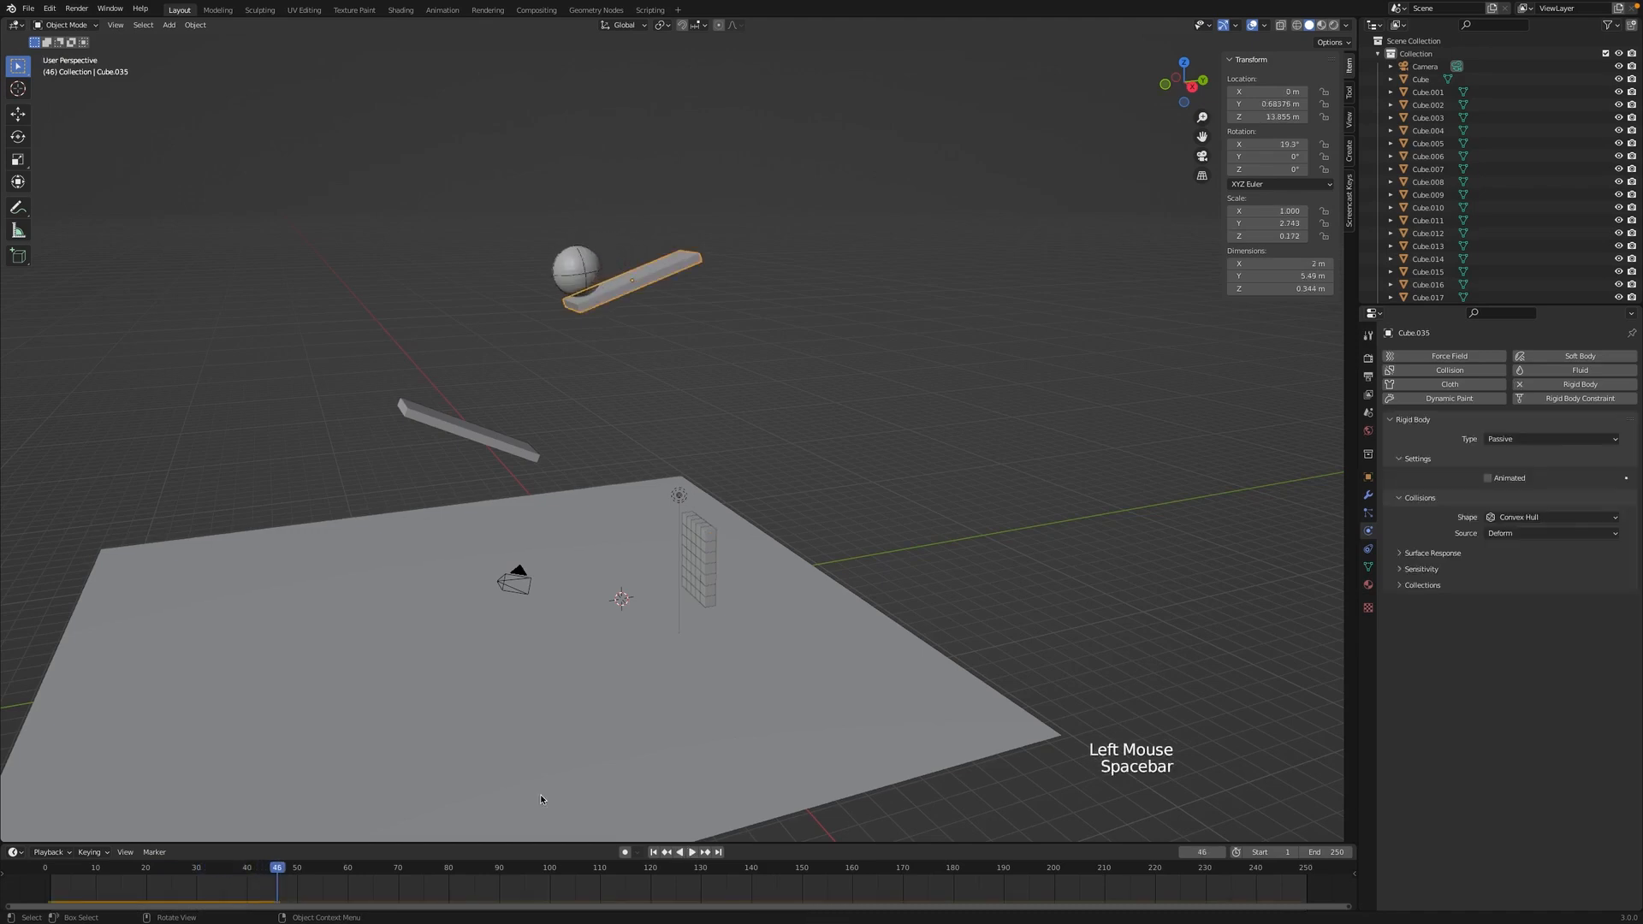
{"action": "left_click", "coordinate": [655, 852]}
Step: Add an active rigid body to the wall's top corner cube at X 0 m, Z 3.25 m
{"action": "scroll", "coordinate": [743, 595], "scroll_direction": "up", "scroll_amount": 5}
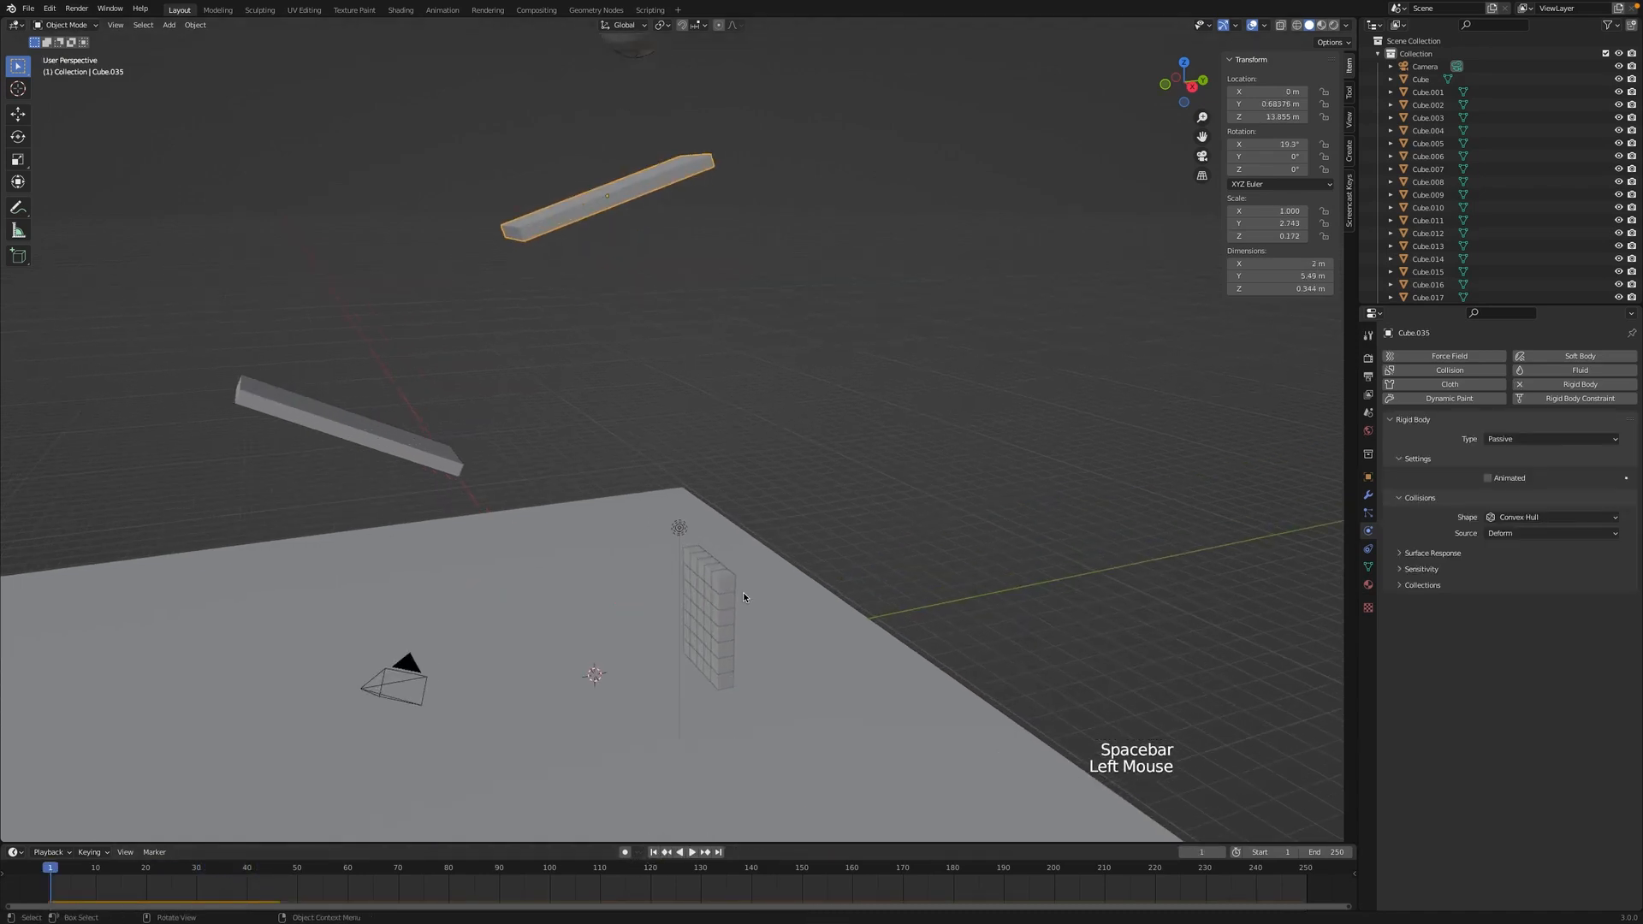
{"action": "scroll", "coordinate": [743, 597], "scroll_direction": "down", "scroll_amount": 5, "text": "shift"}
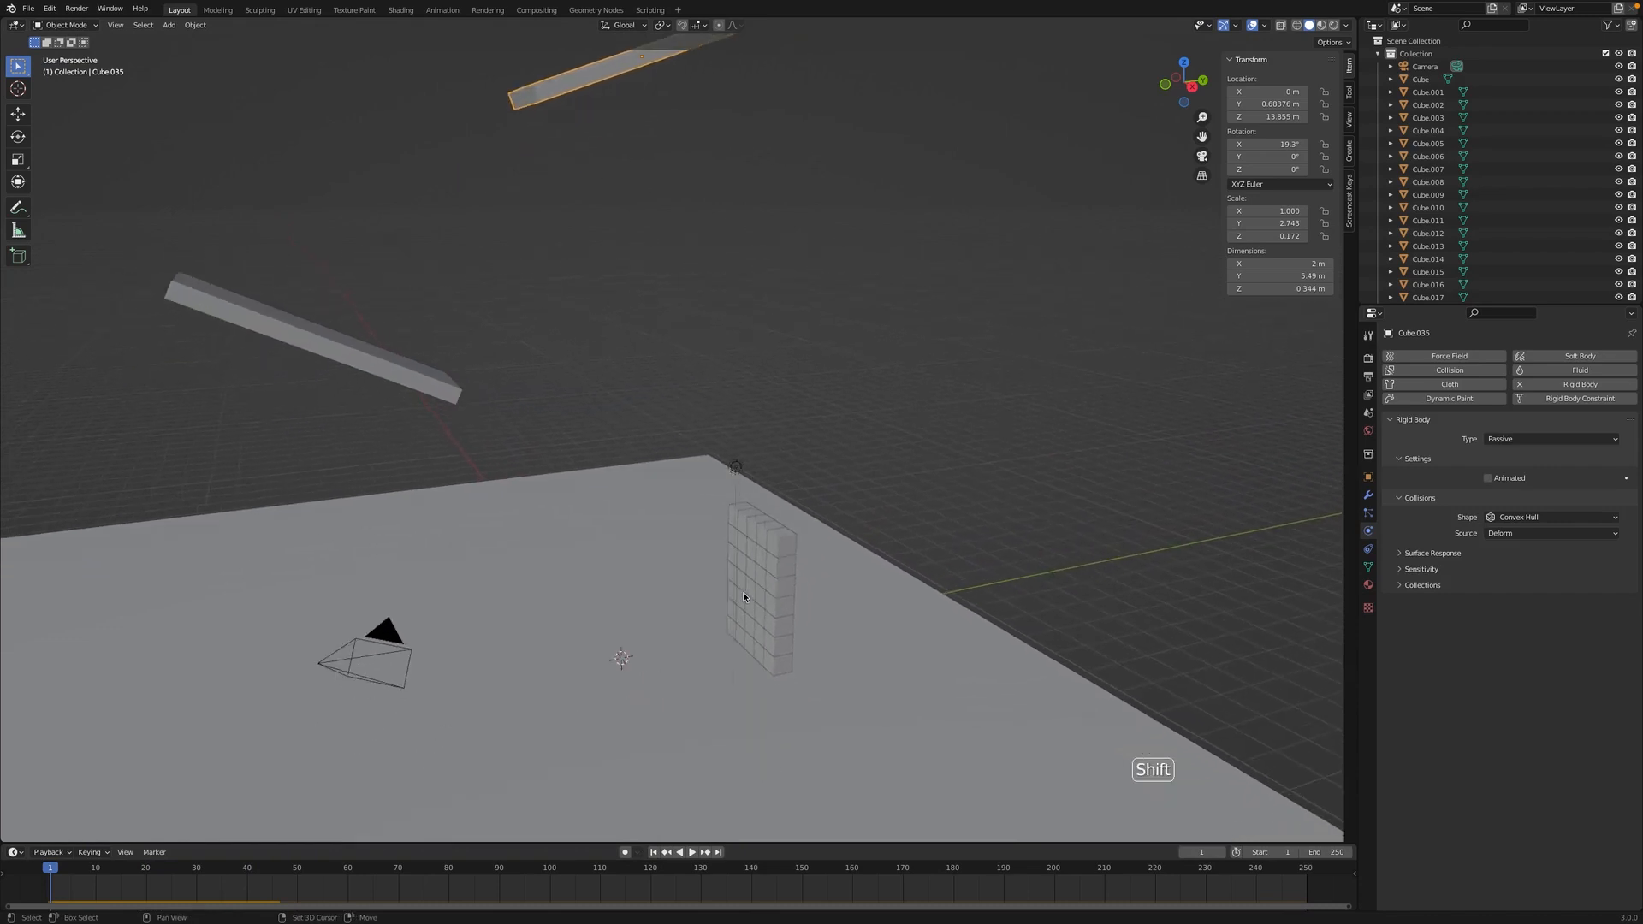
{"action": "scroll", "coordinate": [744, 597], "scroll_direction": "left", "scroll_amount": 10}
{"action": "scroll", "coordinate": [743, 597], "scroll_direction": "down", "scroll_amount": 5}
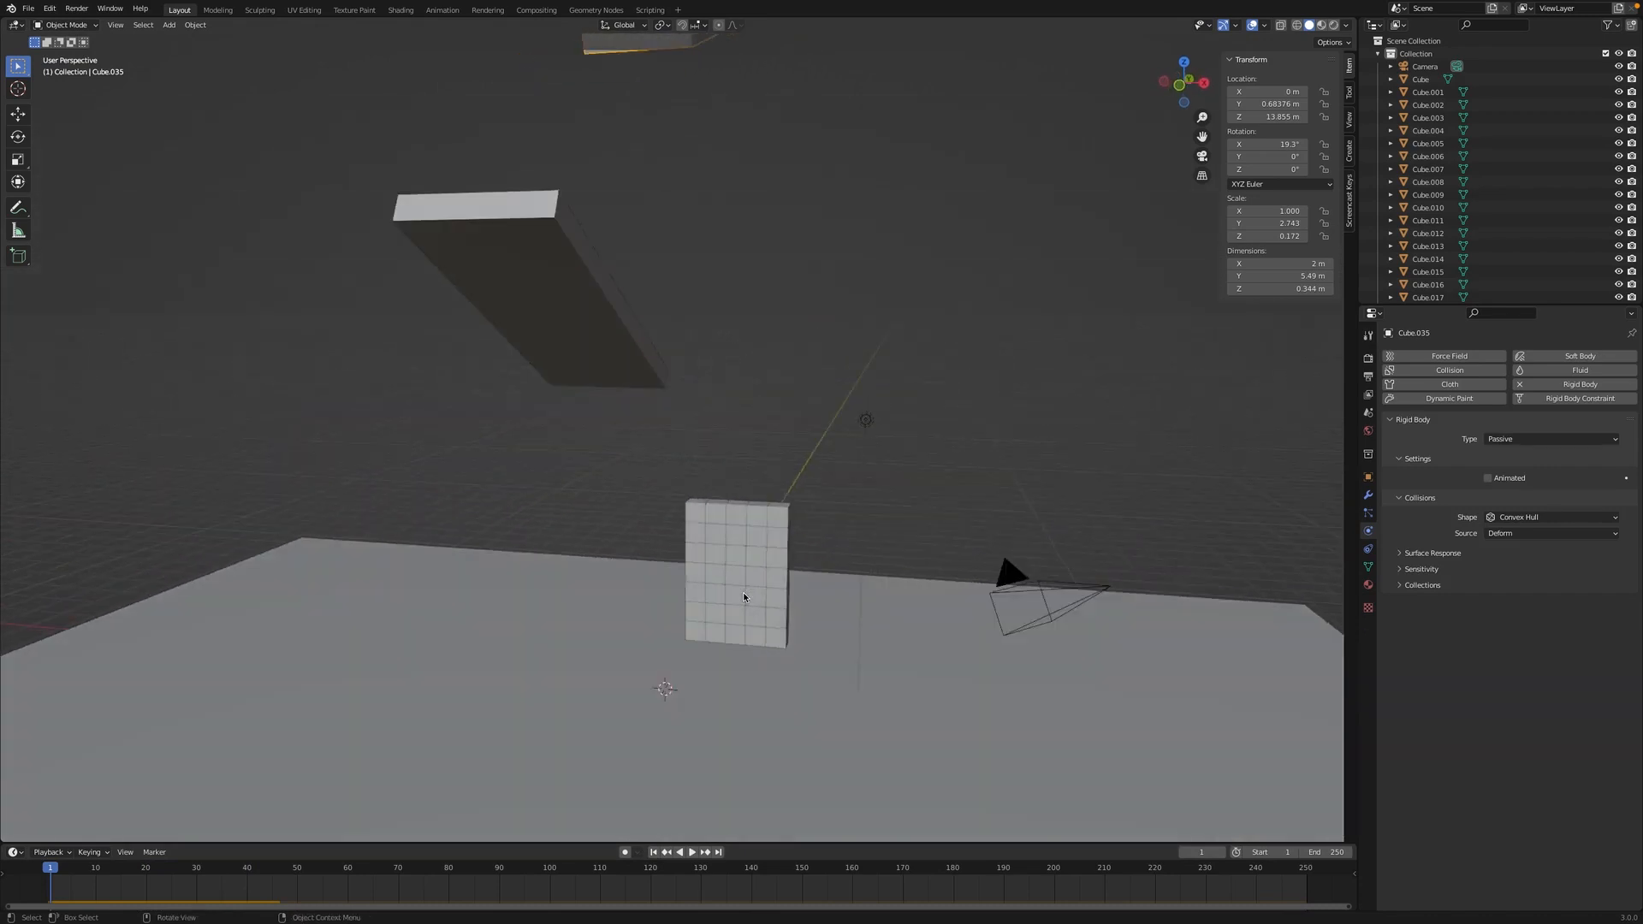
{"action": "left_click", "coordinate": [695, 509]}
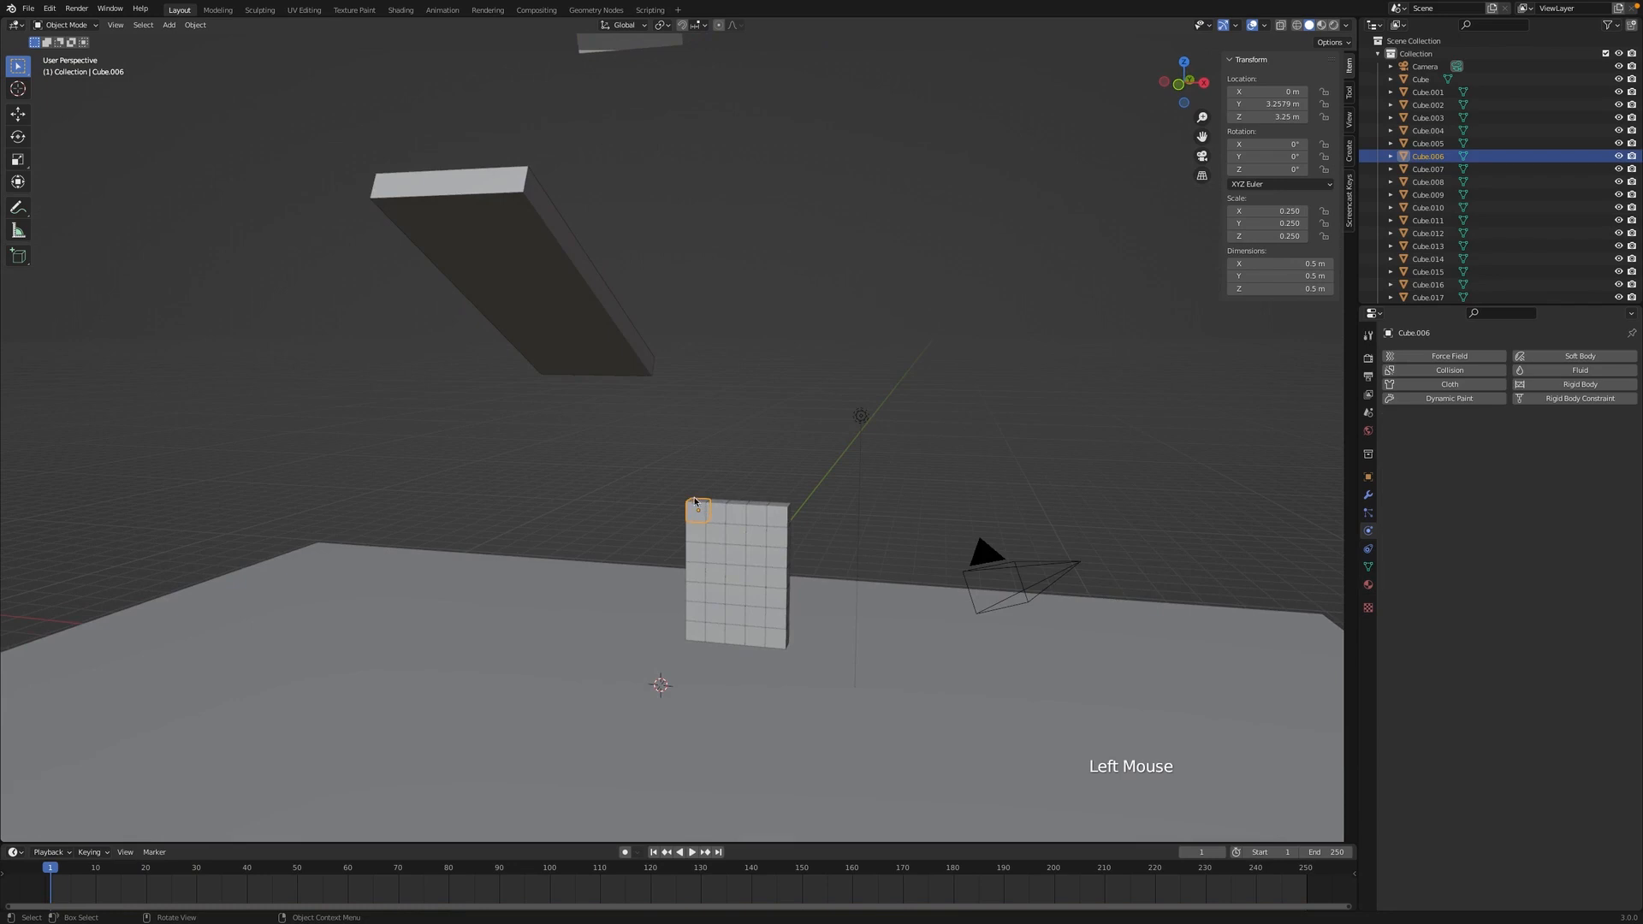
{"action": "left_click", "coordinate": [1567, 385]}
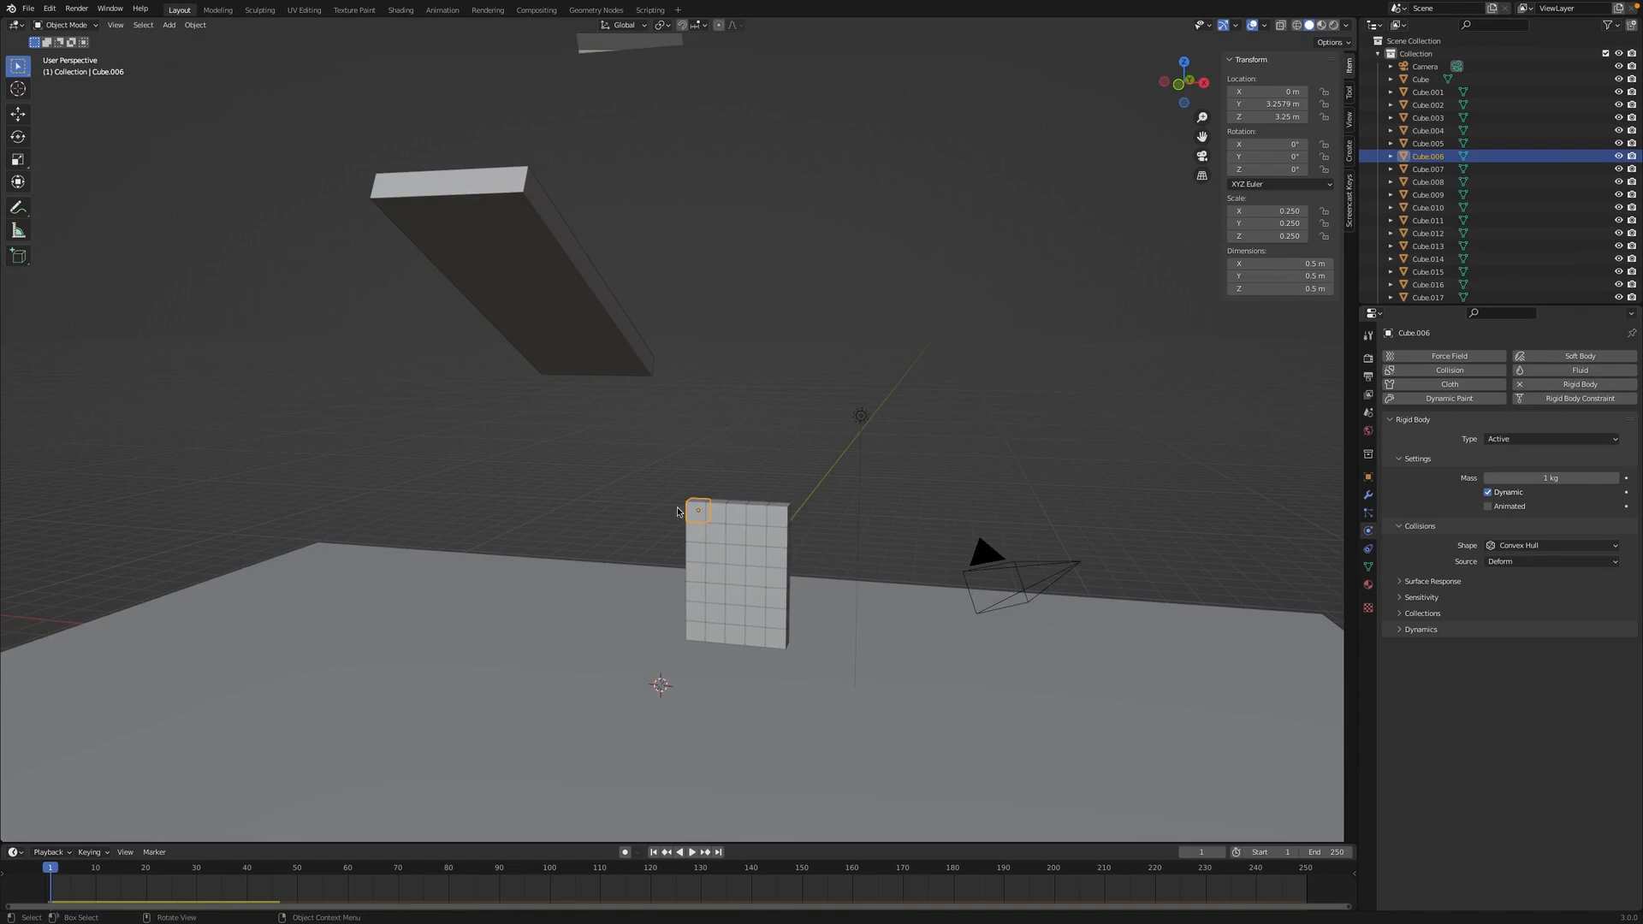
Step: Enable Deactivation with Start Deactivated in the top corner cube's rigid body dynamics
{"action": "left_click", "coordinate": [1400, 630]}
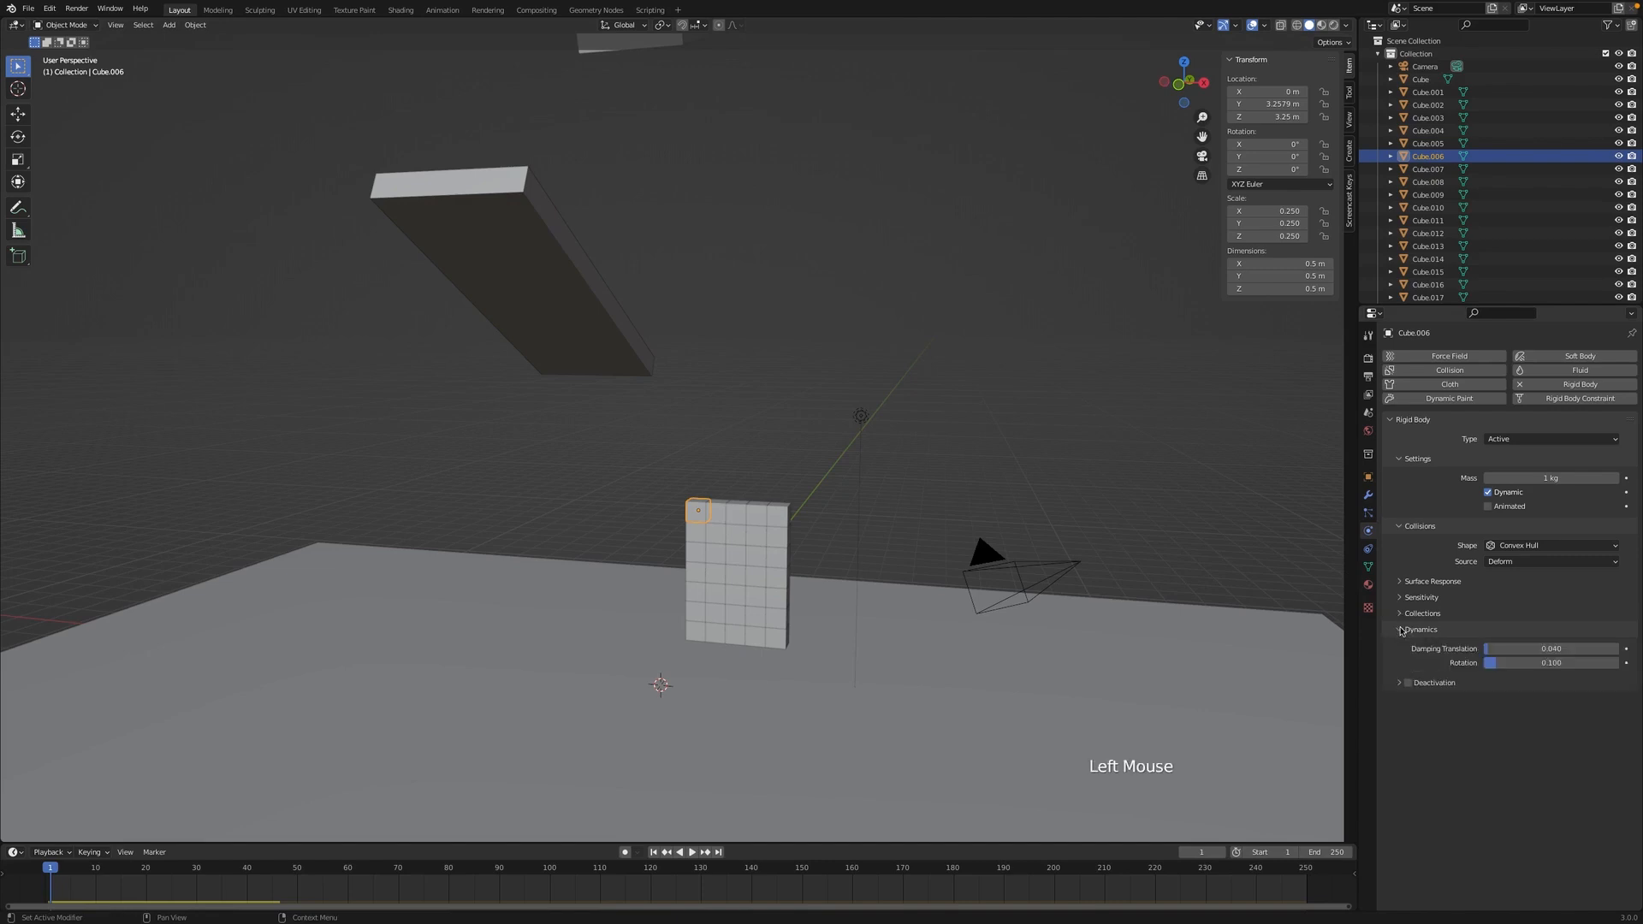
{"action": "left_click", "coordinate": [1399, 683]}
{"action": "left_click", "coordinate": [1408, 683]}
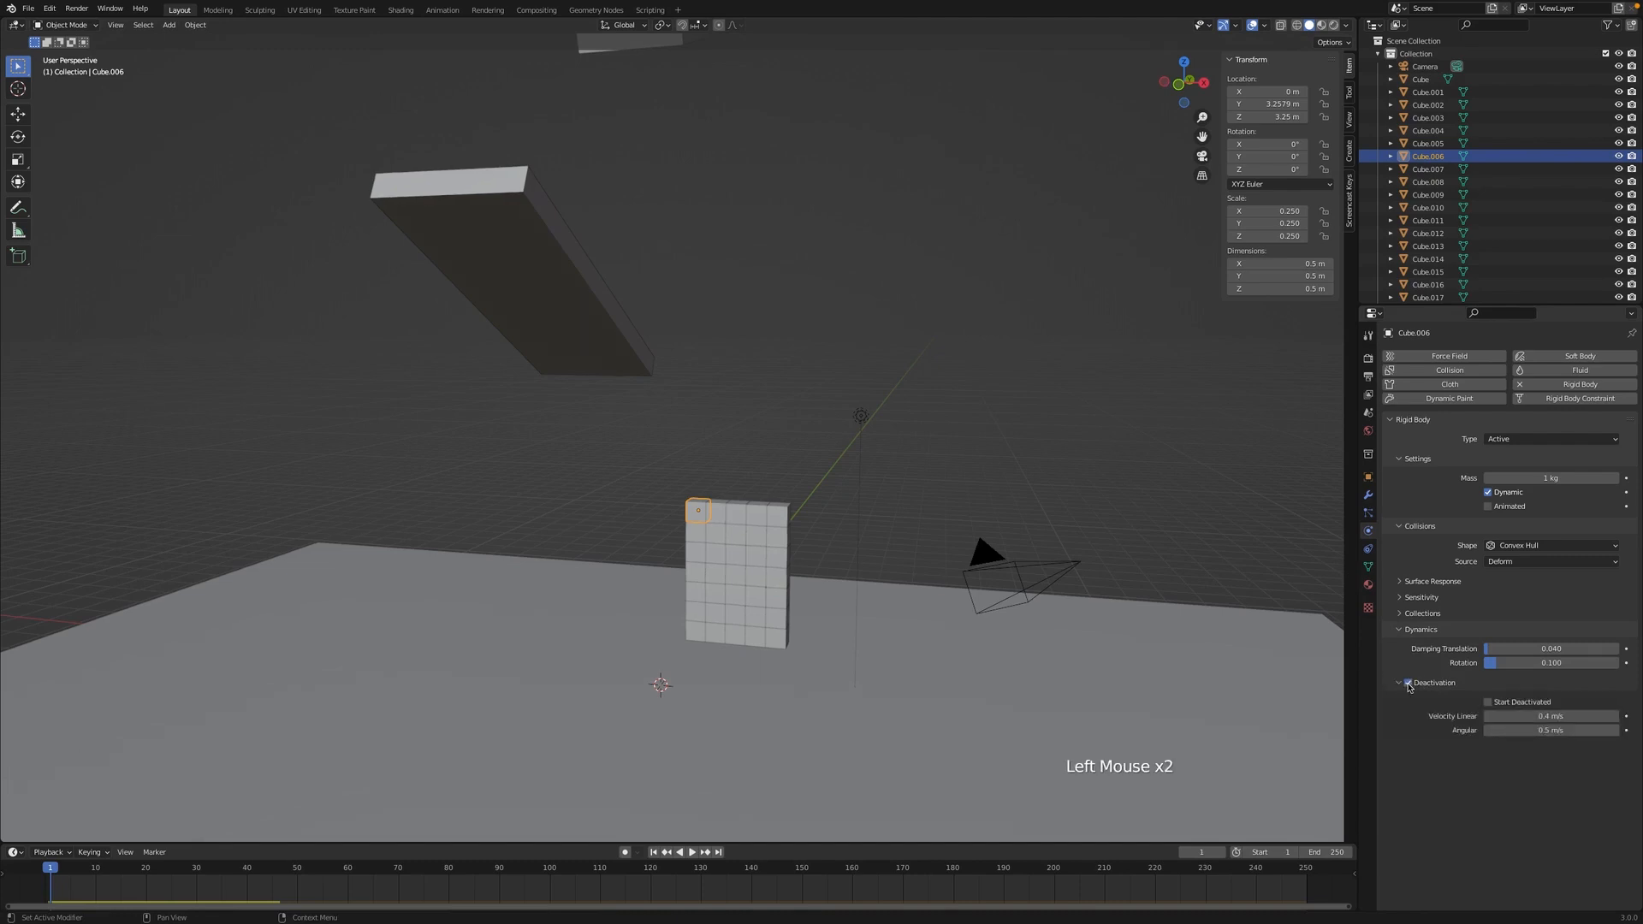
{"action": "left_click", "coordinate": [1489, 703]}
{"action": "middle_click_drag", "start_coordinate": [841, 504], "coordinate": [941, 475]}
{"action": "scroll", "coordinate": [756, 316], "scroll_direction": "up", "scroll_amount": 3, "text": "shift"}
{"action": "scroll", "coordinate": [755, 316], "scroll_direction": "down", "scroll_amount": 3}
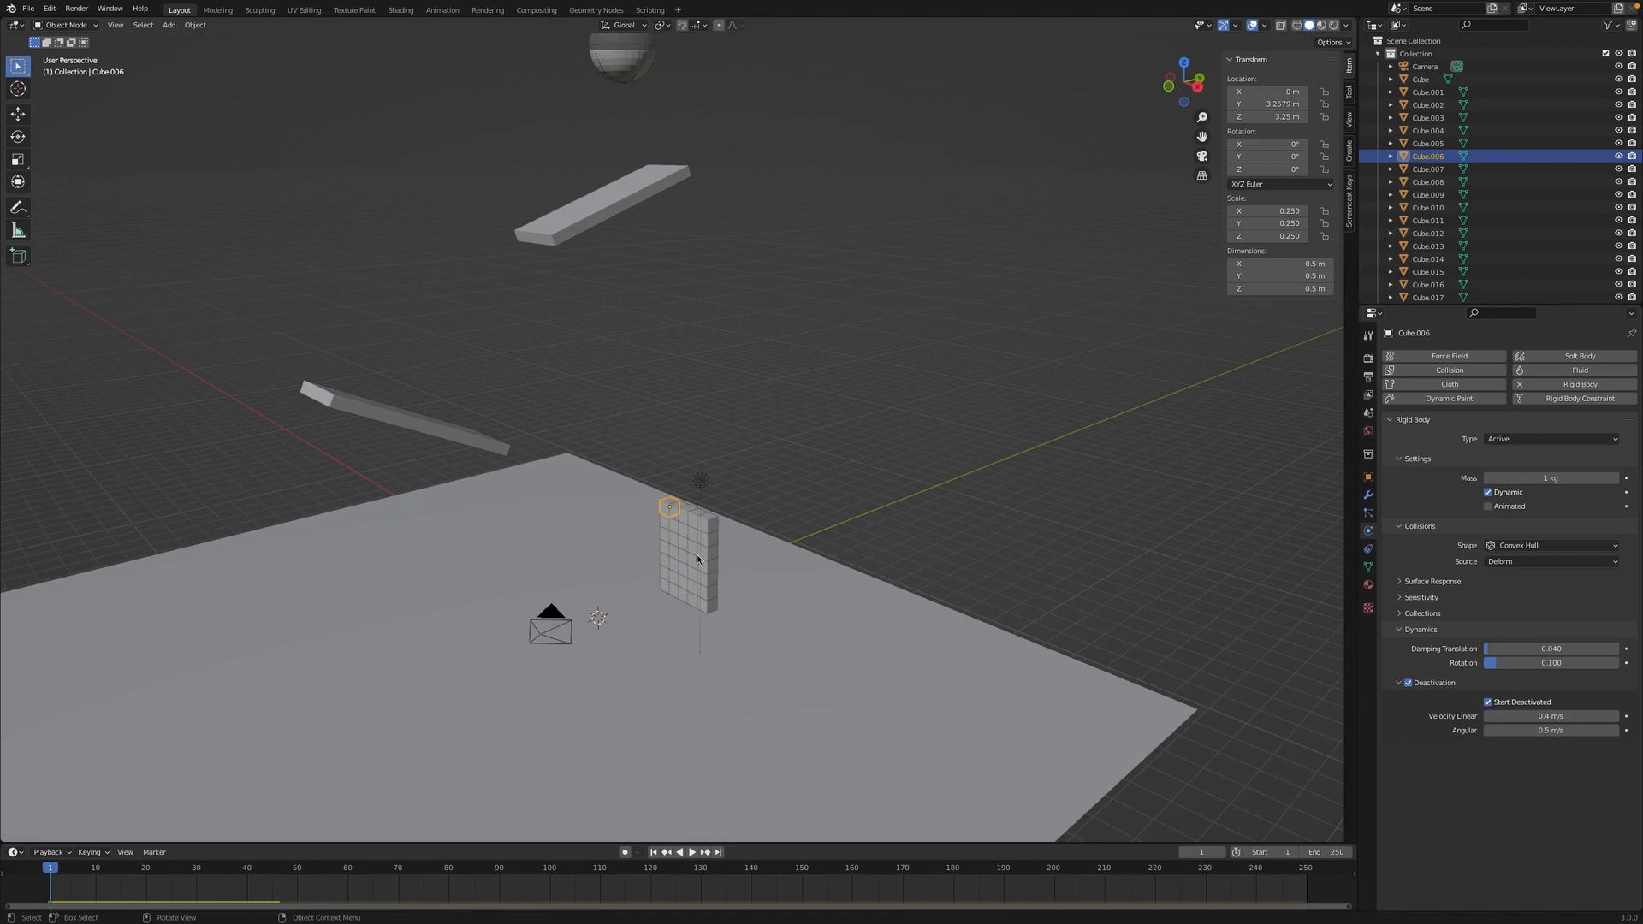
Step: Play the simulation to watch the ball fall onto the upper ramp, and rewind to the first frame
{"action": "middle_click_drag", "start_coordinate": [792, 496], "coordinate": [743, 483]}
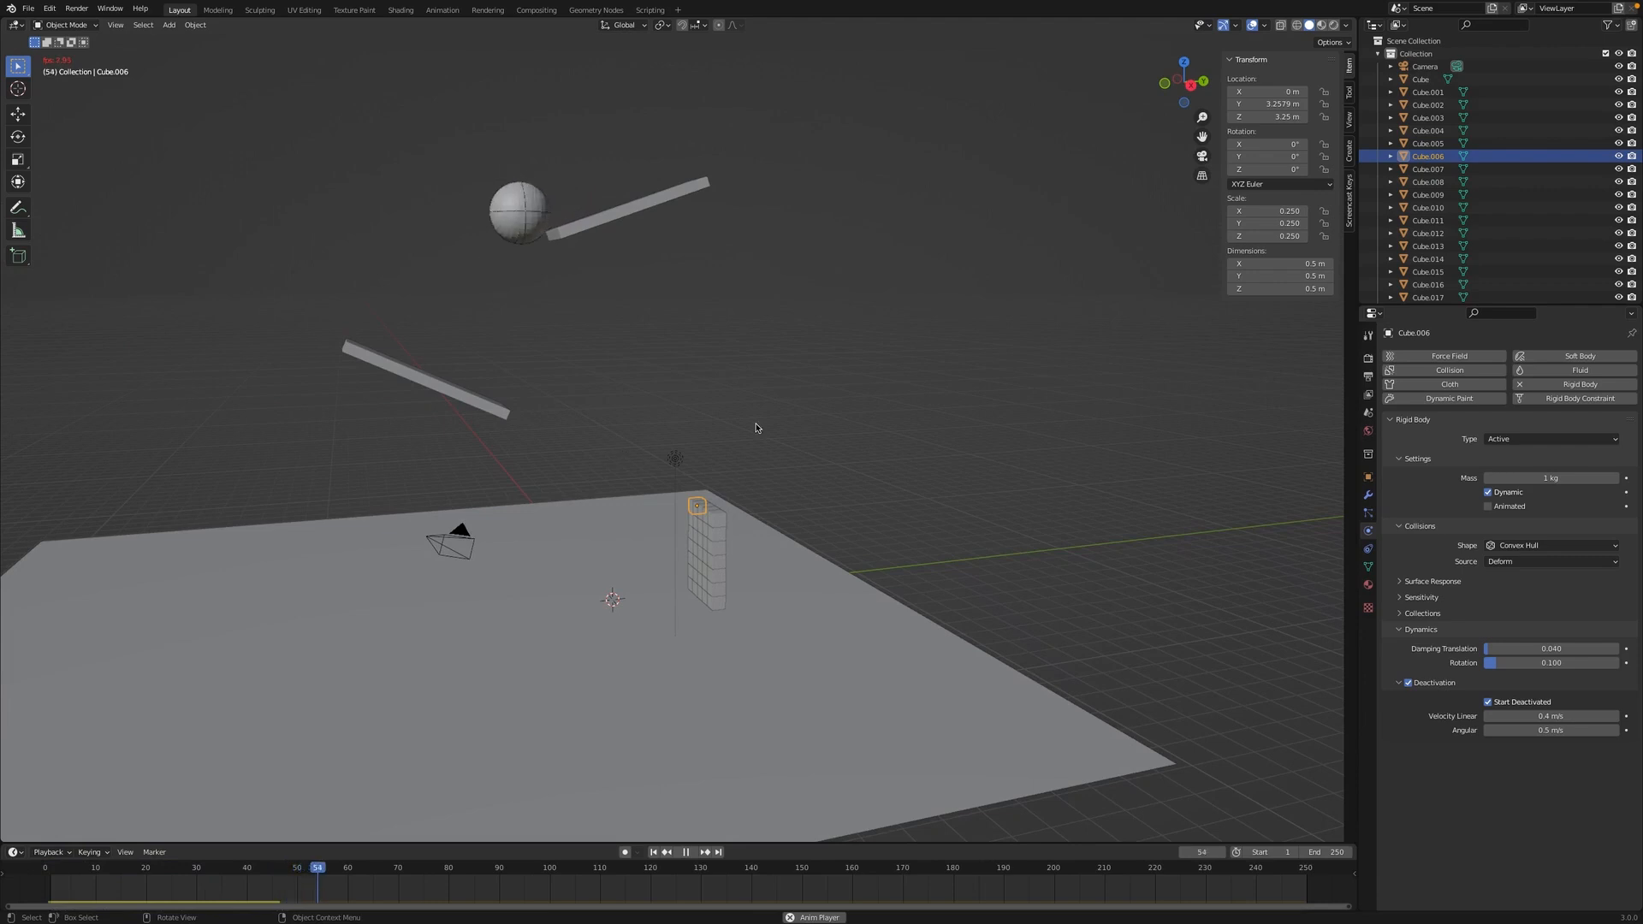
{"action": "key", "text": "space"}
{"action": "left_click", "coordinate": [653, 852]}
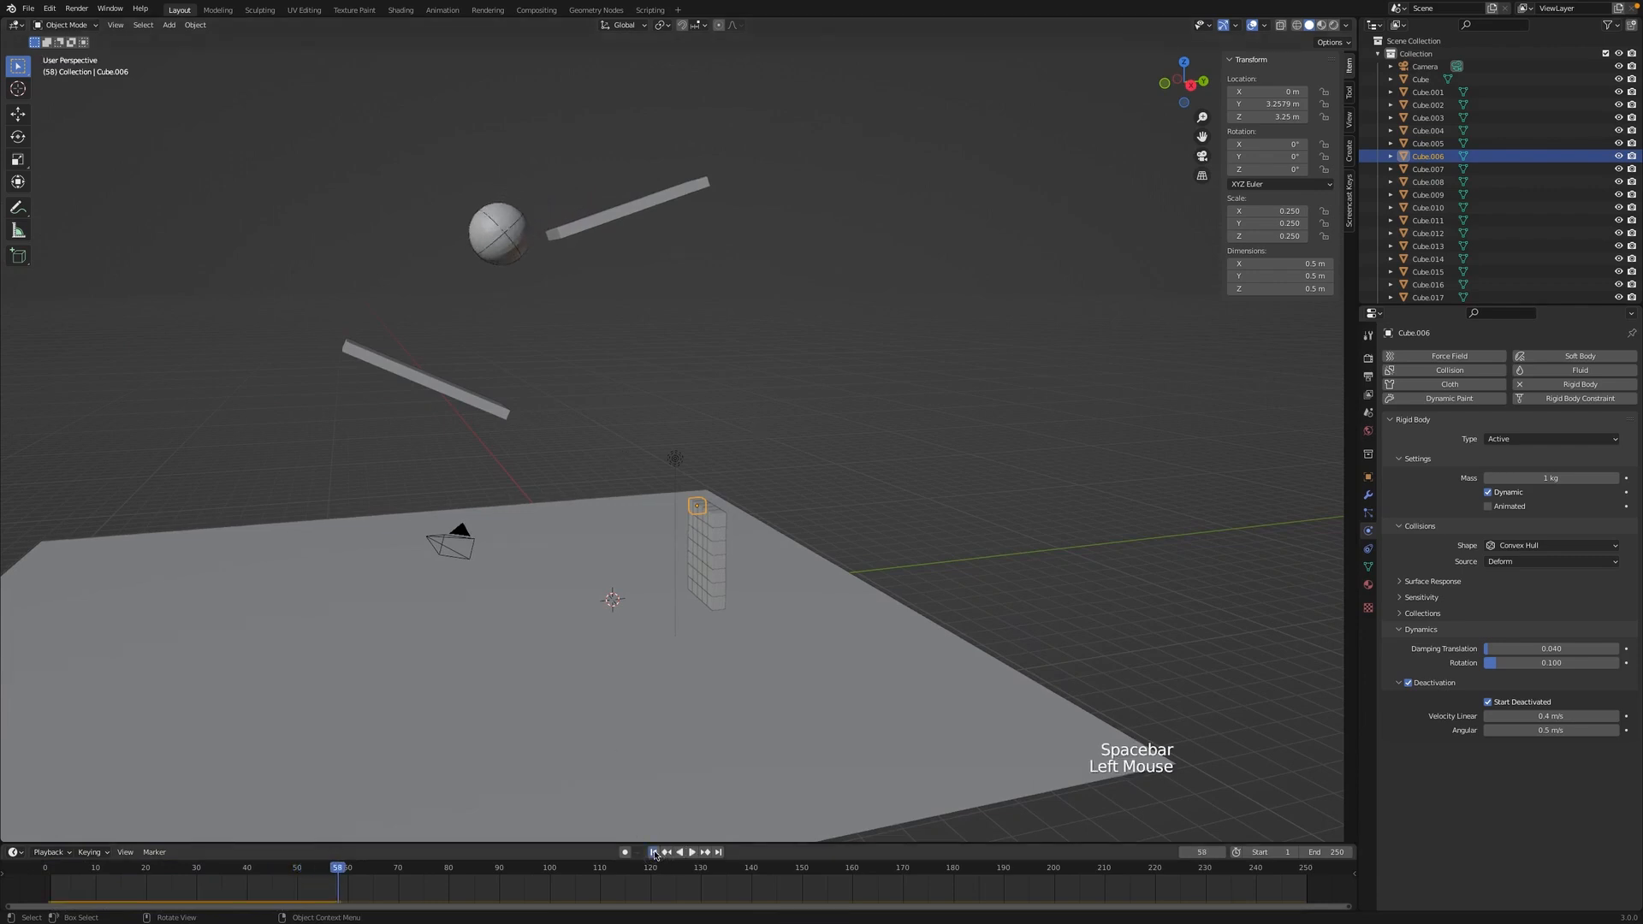
Step: Set the Speed of the scene's Rigid Body World to 2
{"action": "left_click", "coordinate": [1368, 414]}
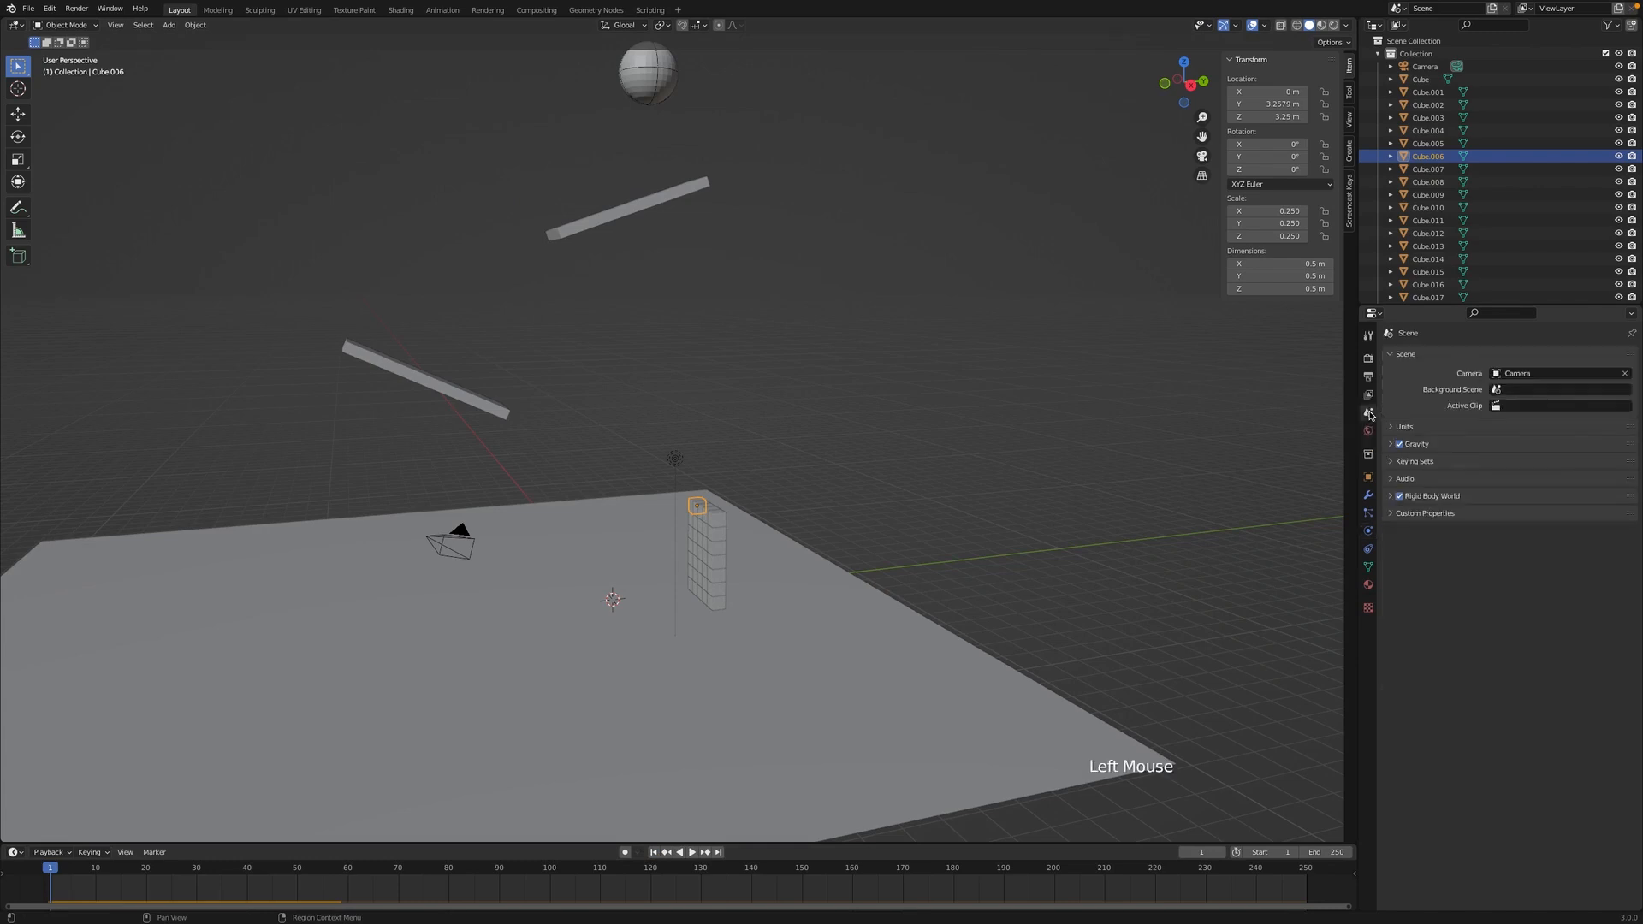
{"action": "left_click", "coordinate": [1452, 496]}
{"action": "left_click", "coordinate": [1419, 536]}
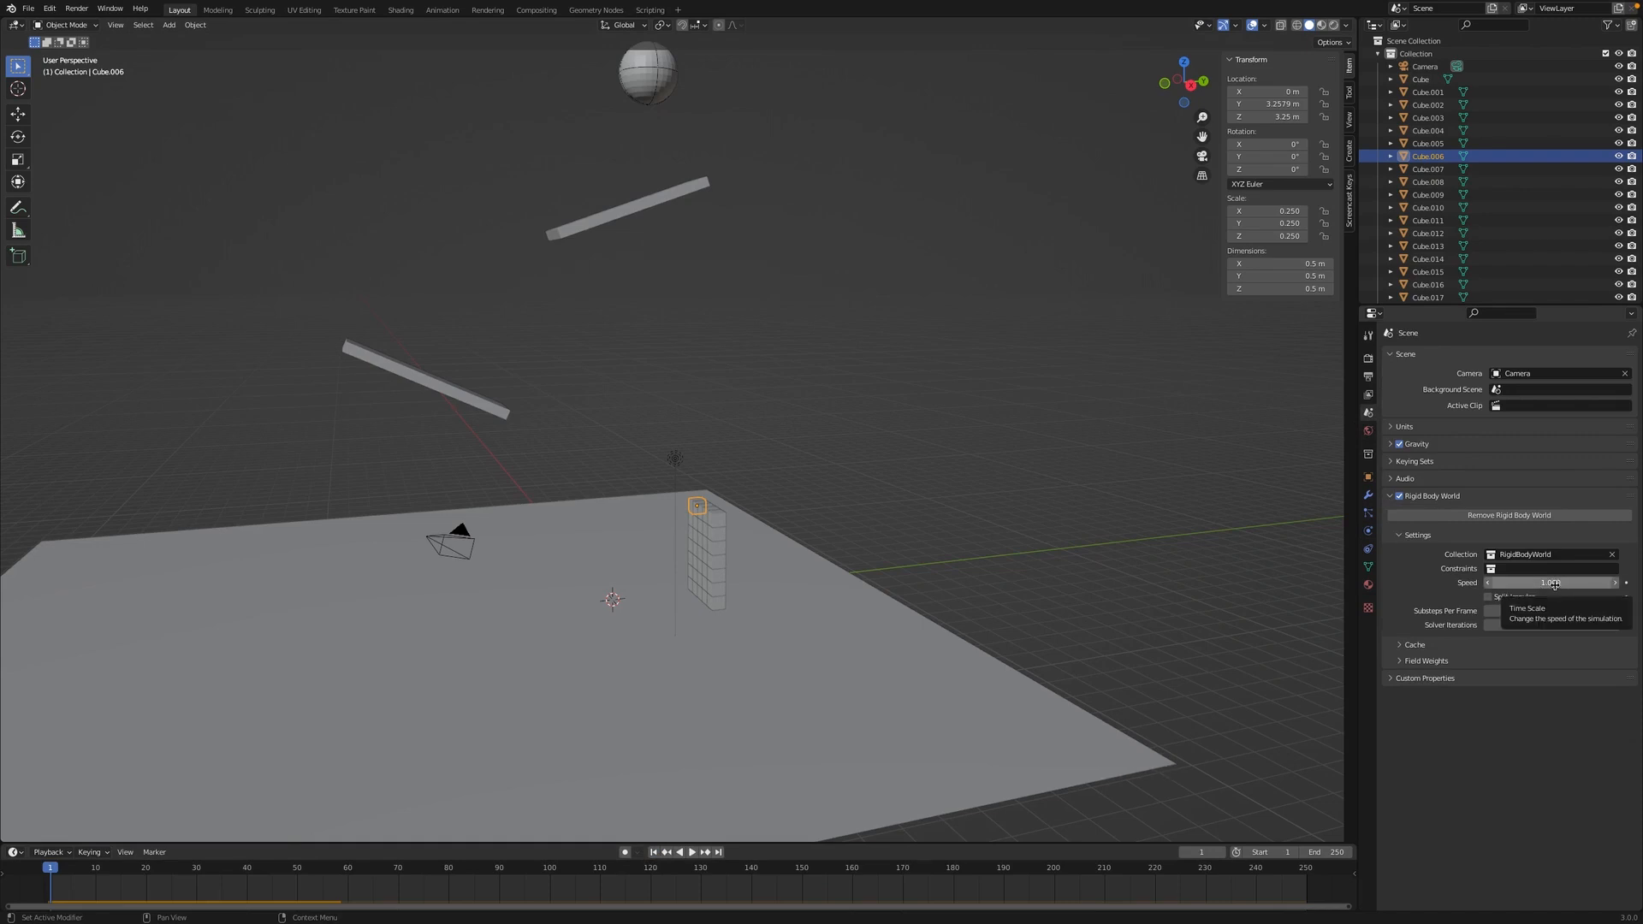
{"action": "left_click", "coordinate": [1555, 584]}
{"action": "type", "text": "2"}
{"action": "key", "text": "Return"}
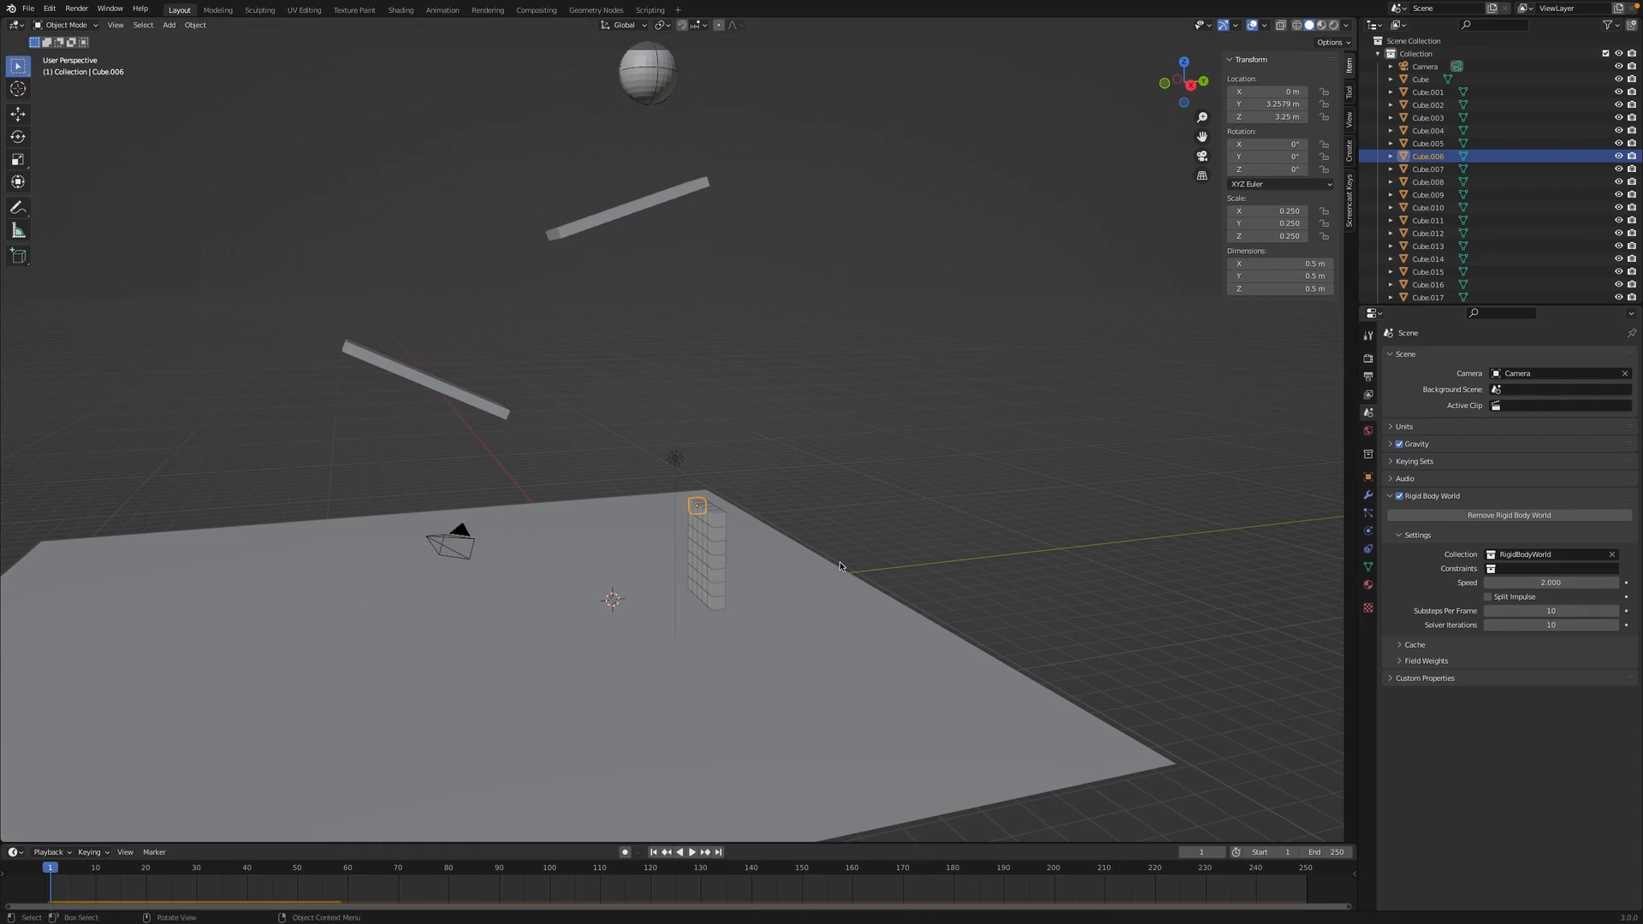
Step: Compare the physics settings of the wall's top corner cube with those of another cube in the top row
{"action": "scroll", "coordinate": [718, 508], "scroll_direction": "up", "scroll_amount": 4}
{"action": "middle_click_drag", "start_coordinate": [718, 511], "coordinate": [755, 525]}
{"action": "middle_click_drag", "start_coordinate": [1024, 620], "coordinate": [727, 408], "text": "shift"}
{"action": "left_click", "coordinate": [724, 452]}
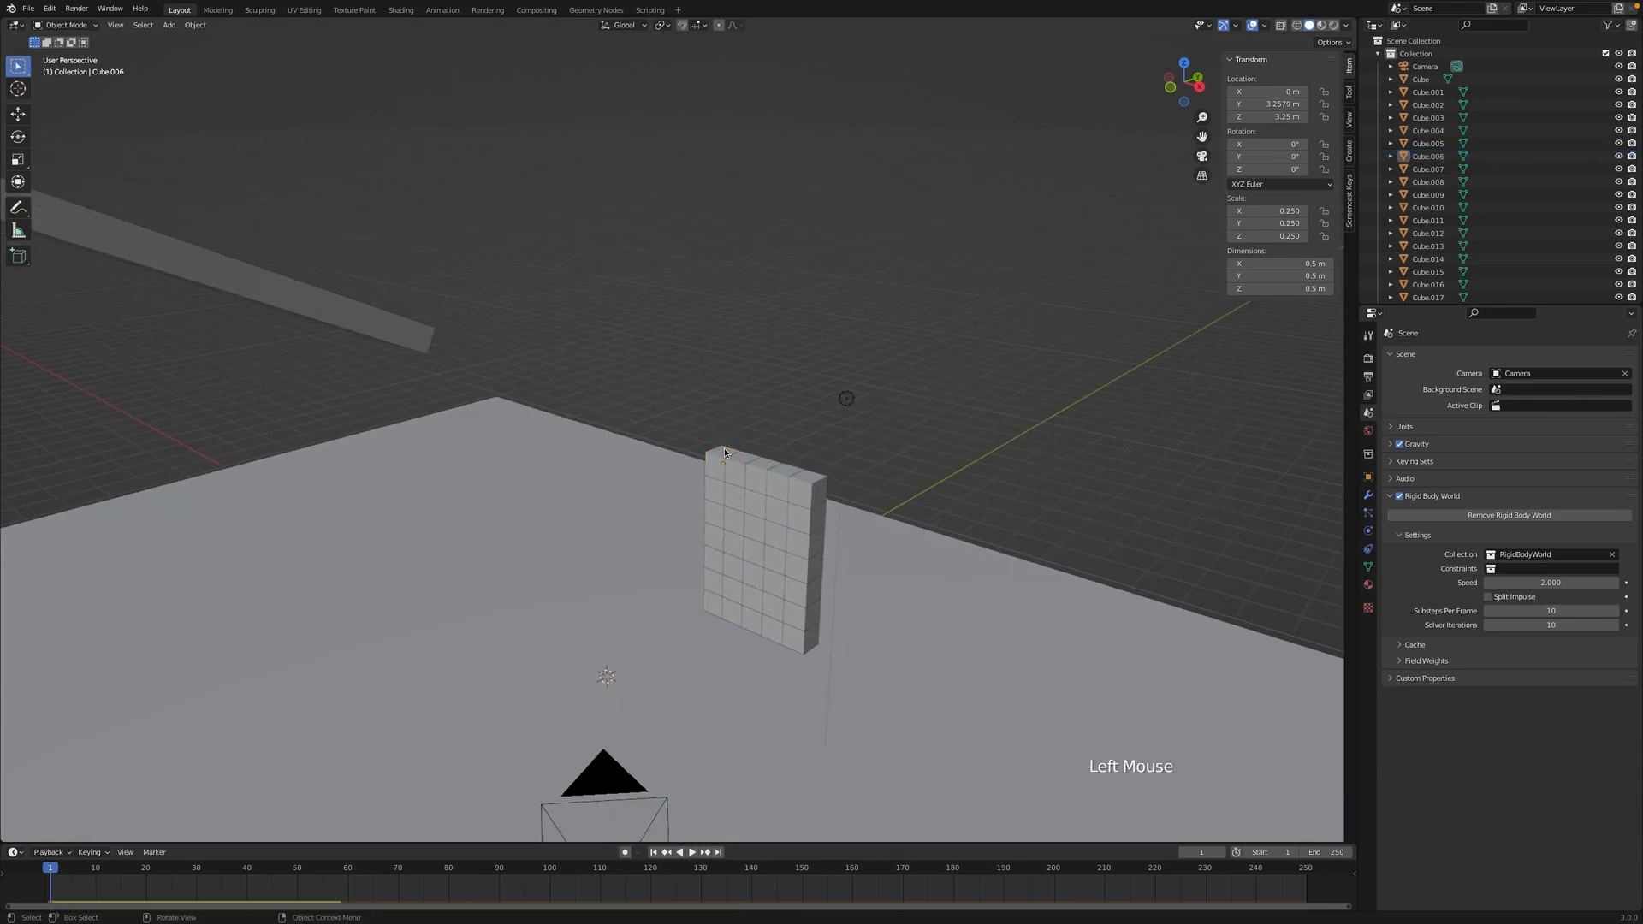
{"action": "left_click", "coordinate": [714, 466]}
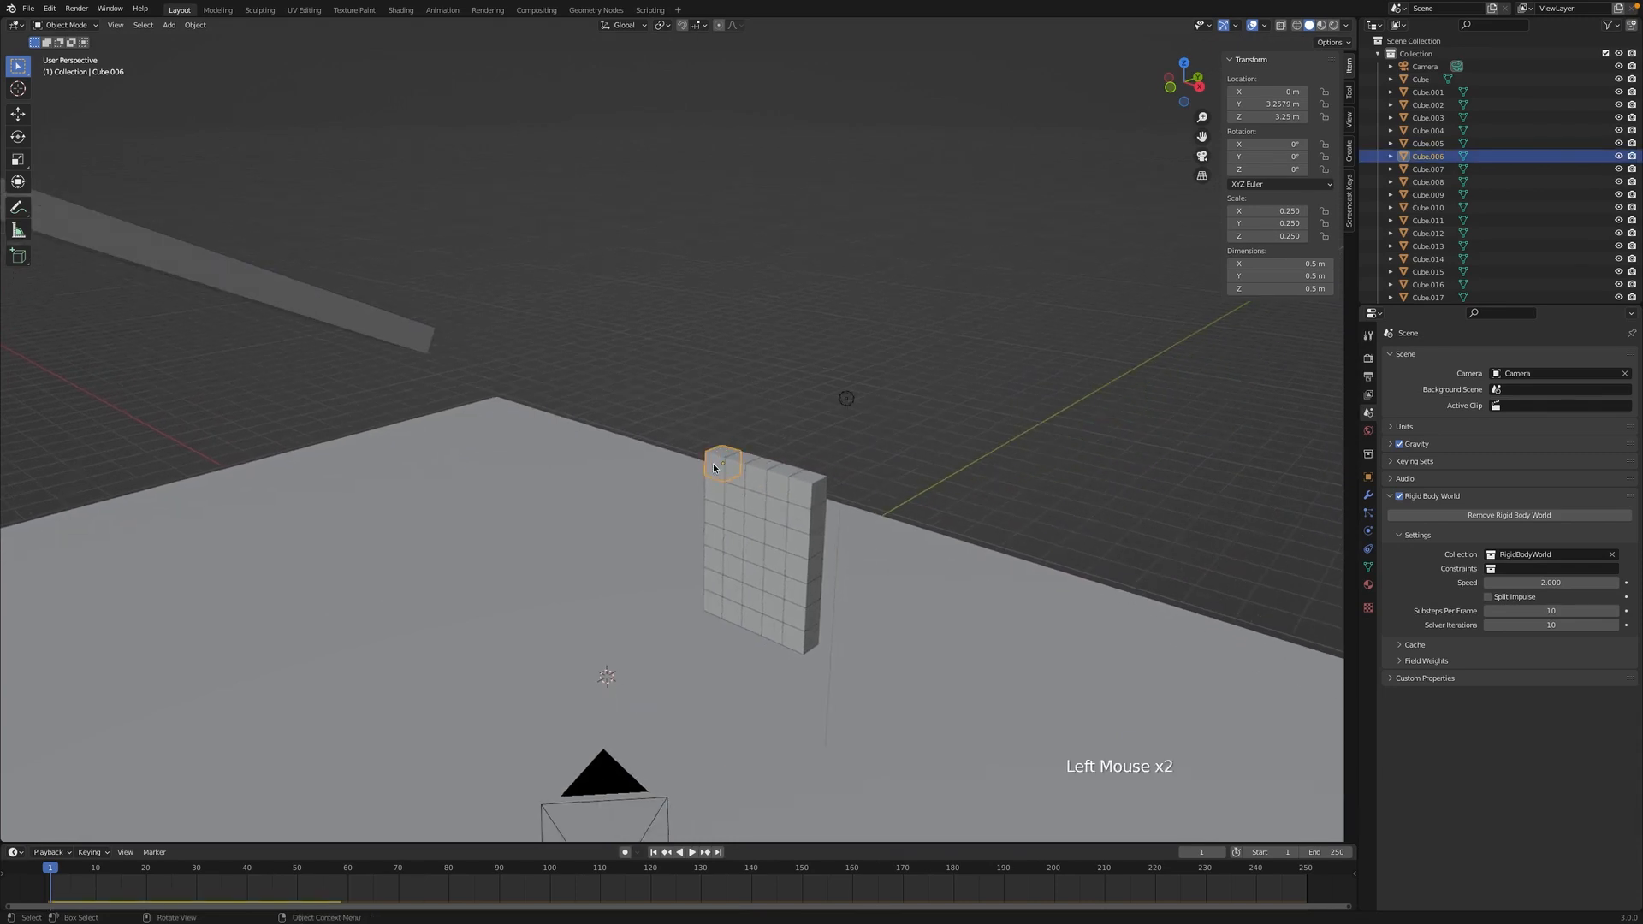
{"action": "left_click", "coordinate": [1368, 530]}
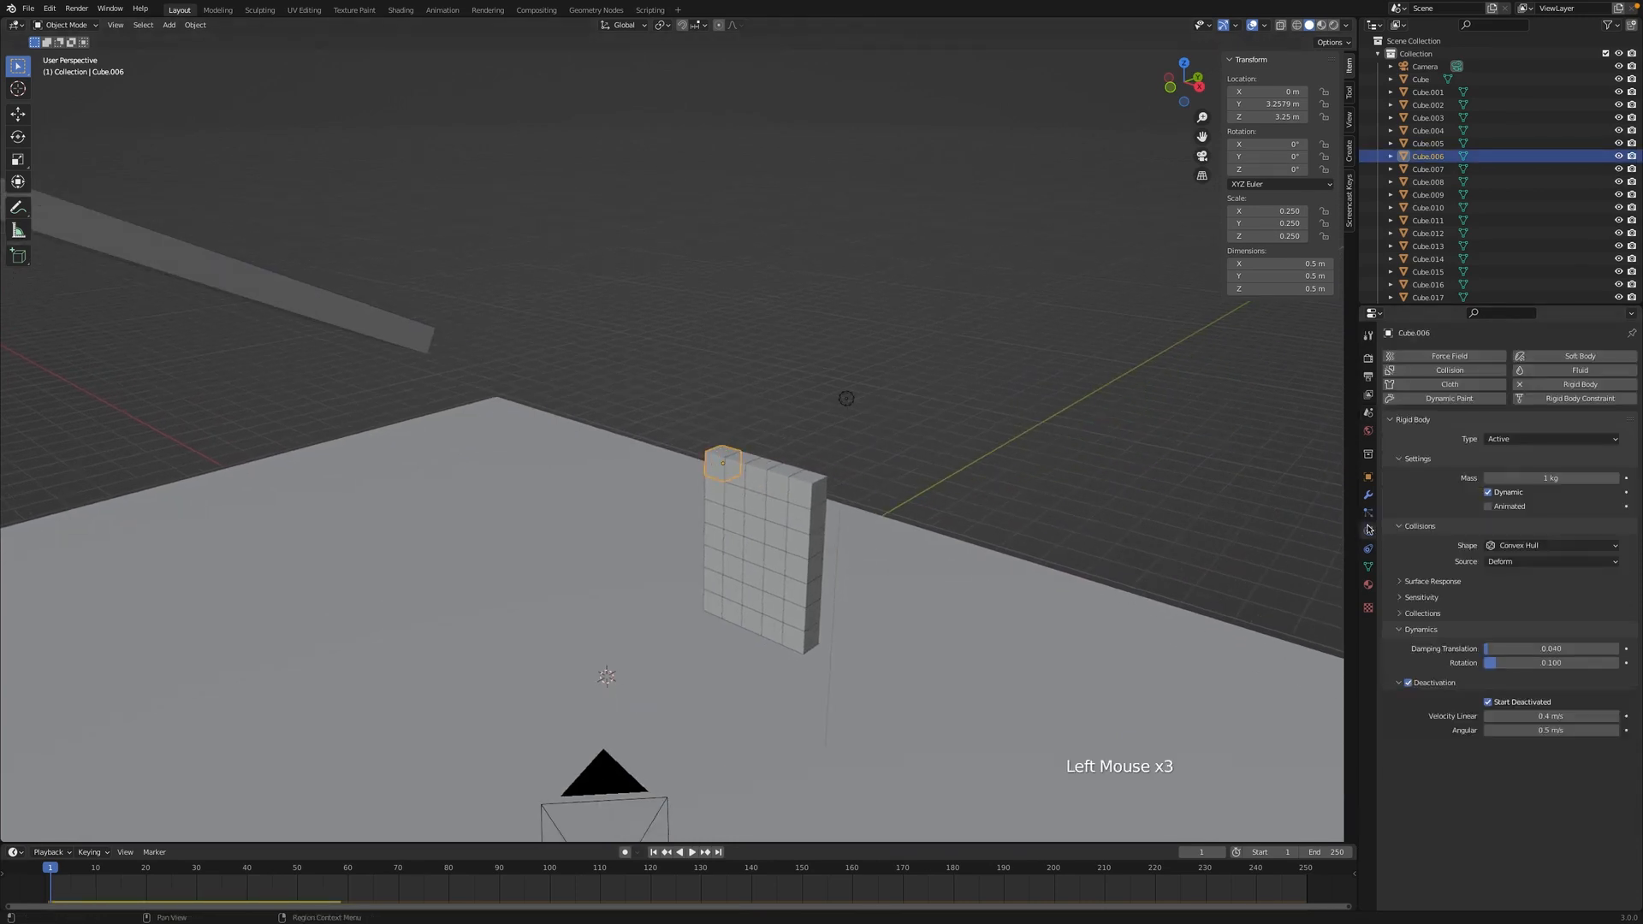
{"action": "left_click", "coordinate": [780, 481]}
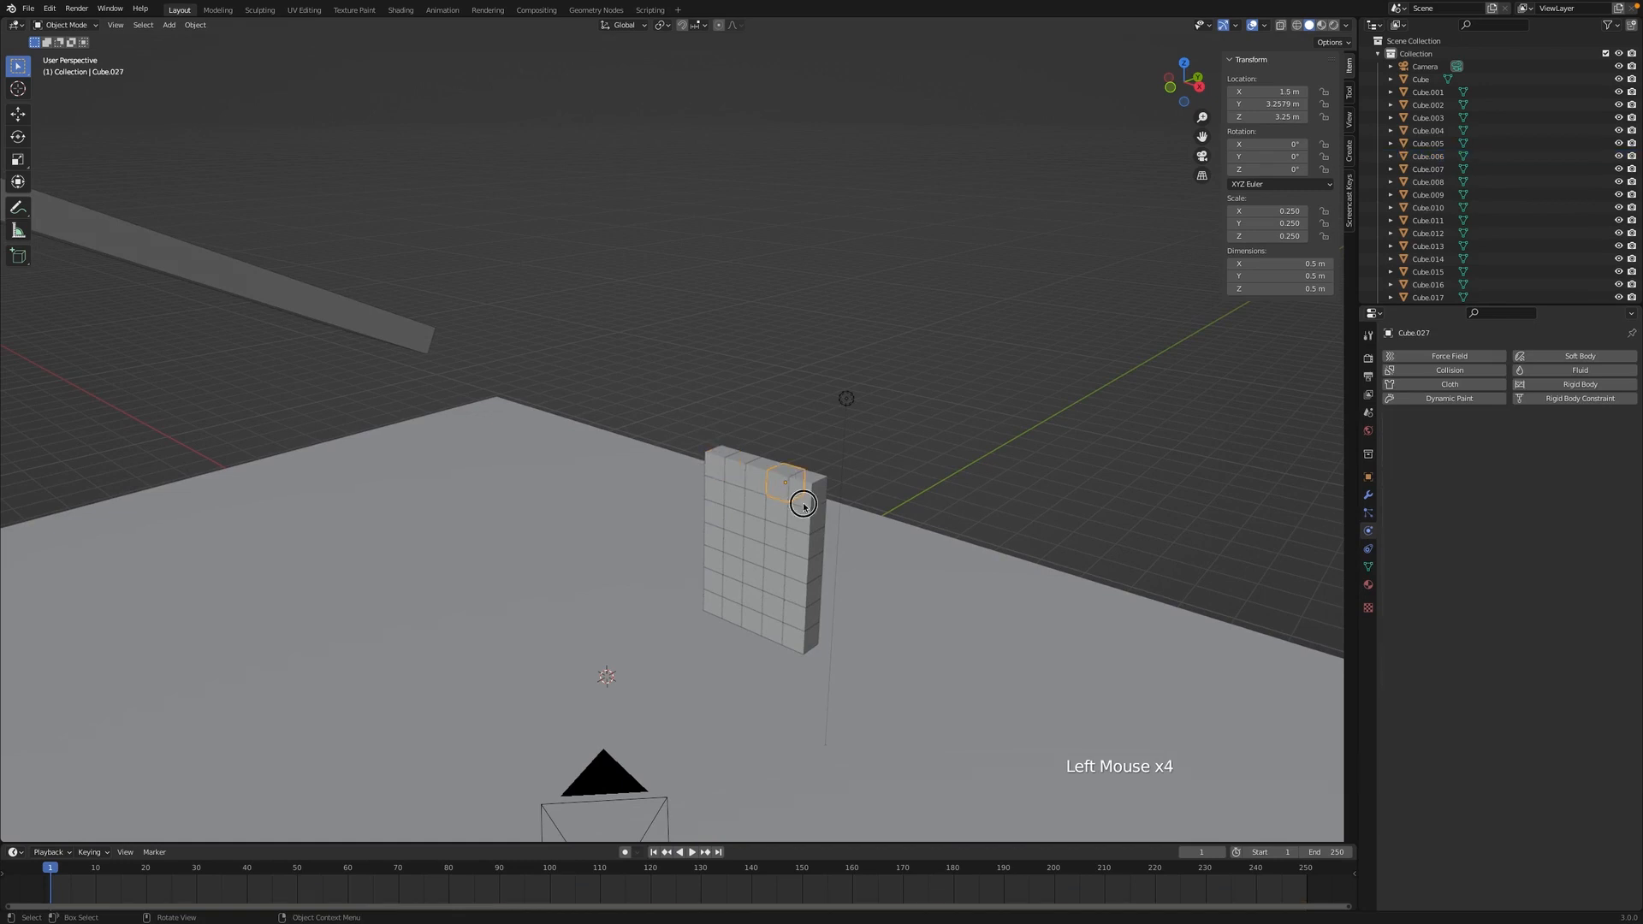
{"action": "left_click", "coordinate": [728, 463]}
Step: Select all the wall's cubes except the column at X 0 m, leaving the ground plane out of the selection
{"action": "mouse_move", "coordinate": [728, 463]}
{"action": "middle_mouse_down"}
{"action": "mouse_move", "coordinate": [772, 466]}
{"action": "mouse_move", "coordinate": [741, 490]}
{"action": "middle_mouse_up"}
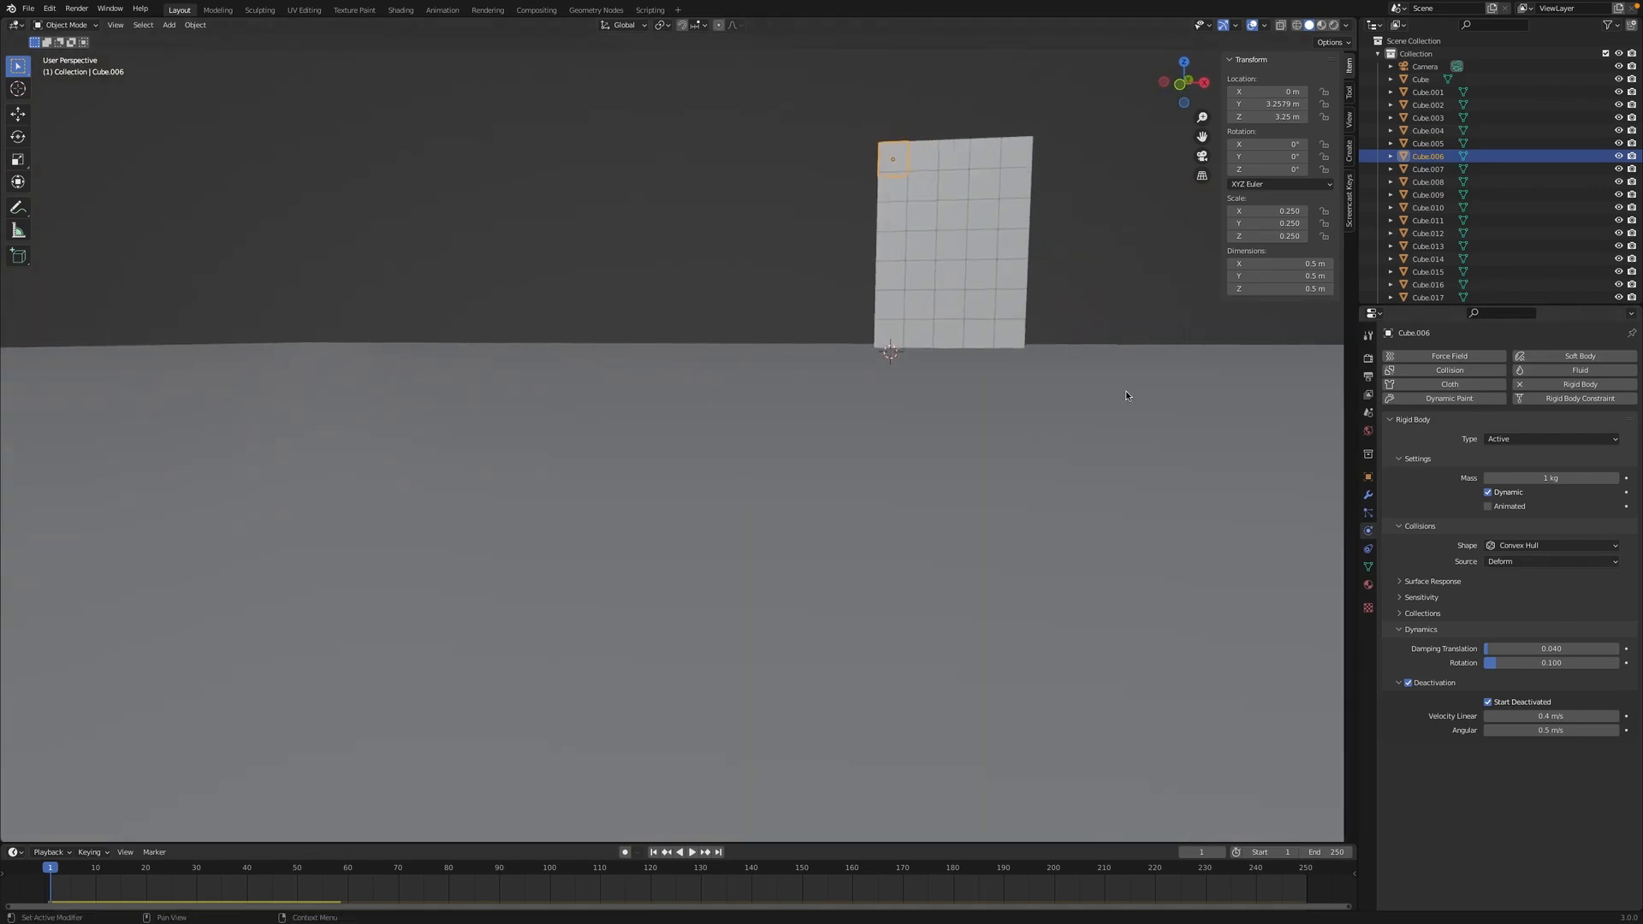
{"action": "middle_click_drag", "start_coordinate": [1126, 395], "coordinate": [923, 181], "text": "shift"}
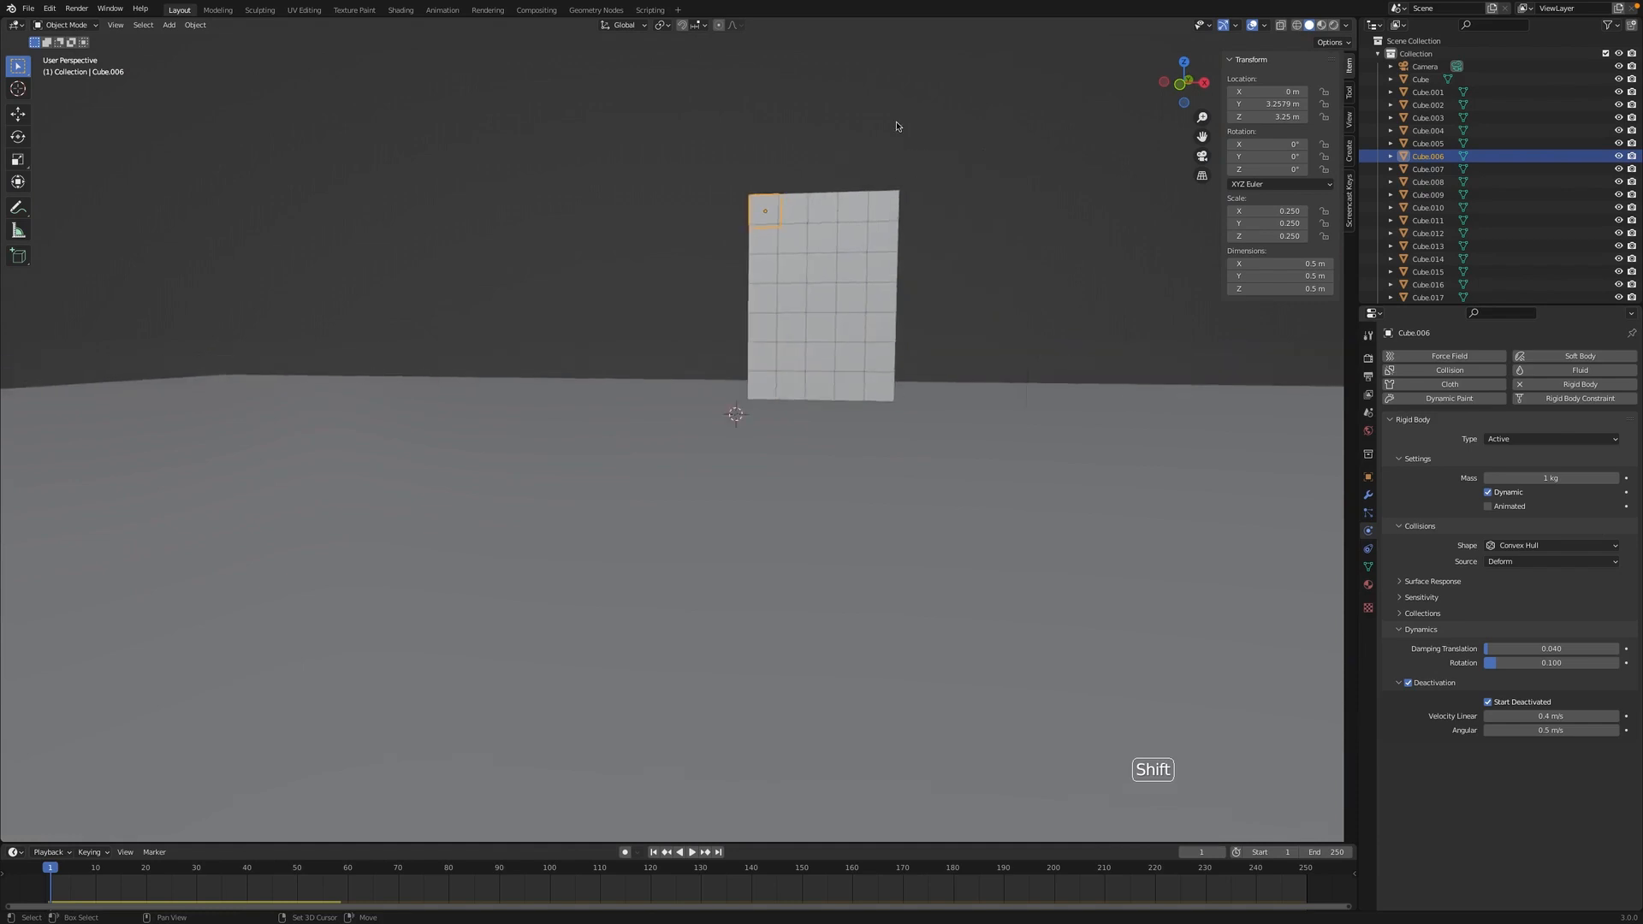
{"action": "left_click_drag", "start_coordinate": [913, 200], "coordinate": [786, 392]}
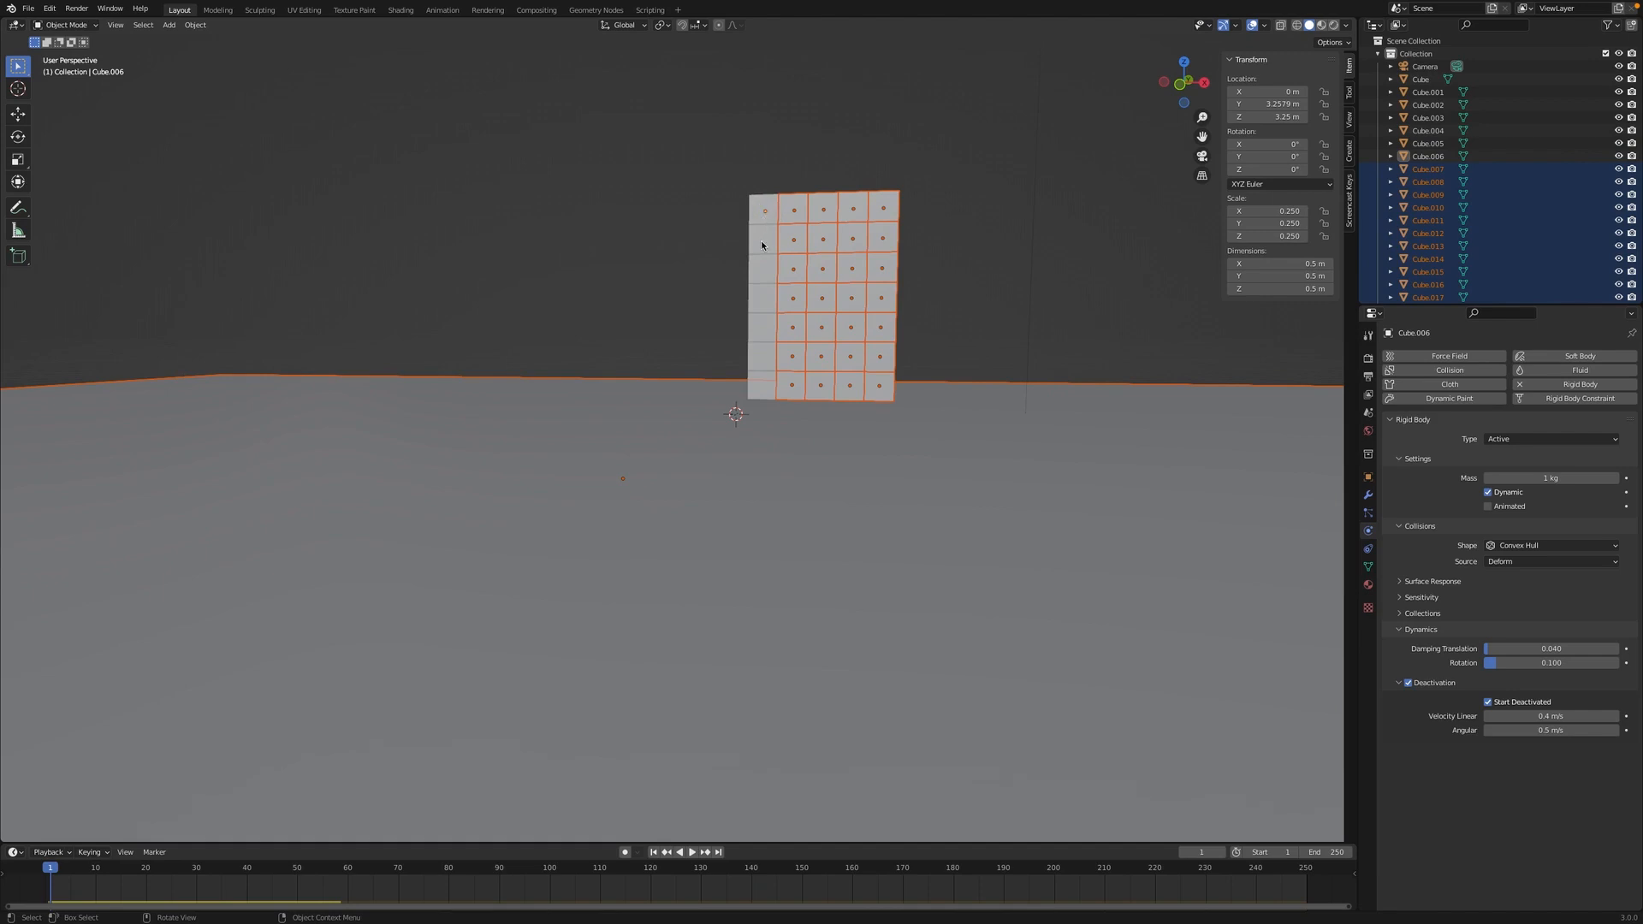
{"action": "key", "text": "shift"}
{"action": "key", "text": "alt"}
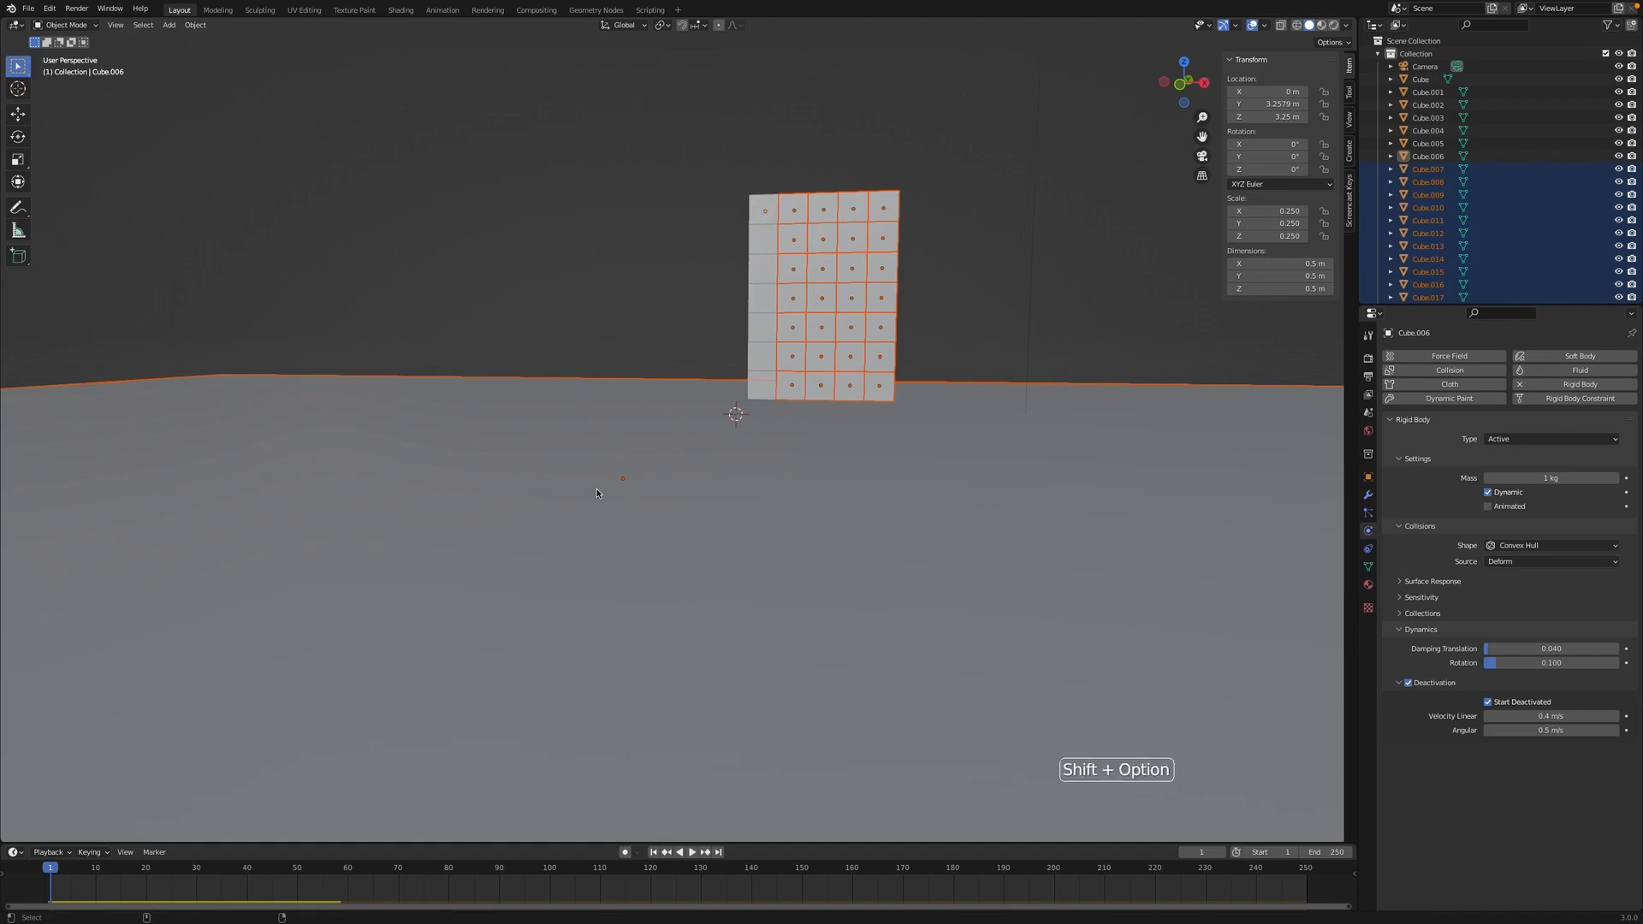
{"action": "left_click", "coordinate": [722, 543], "text": "alt+shift"}
{"action": "left_click", "coordinate": [724, 542], "text": "alt+shift"}
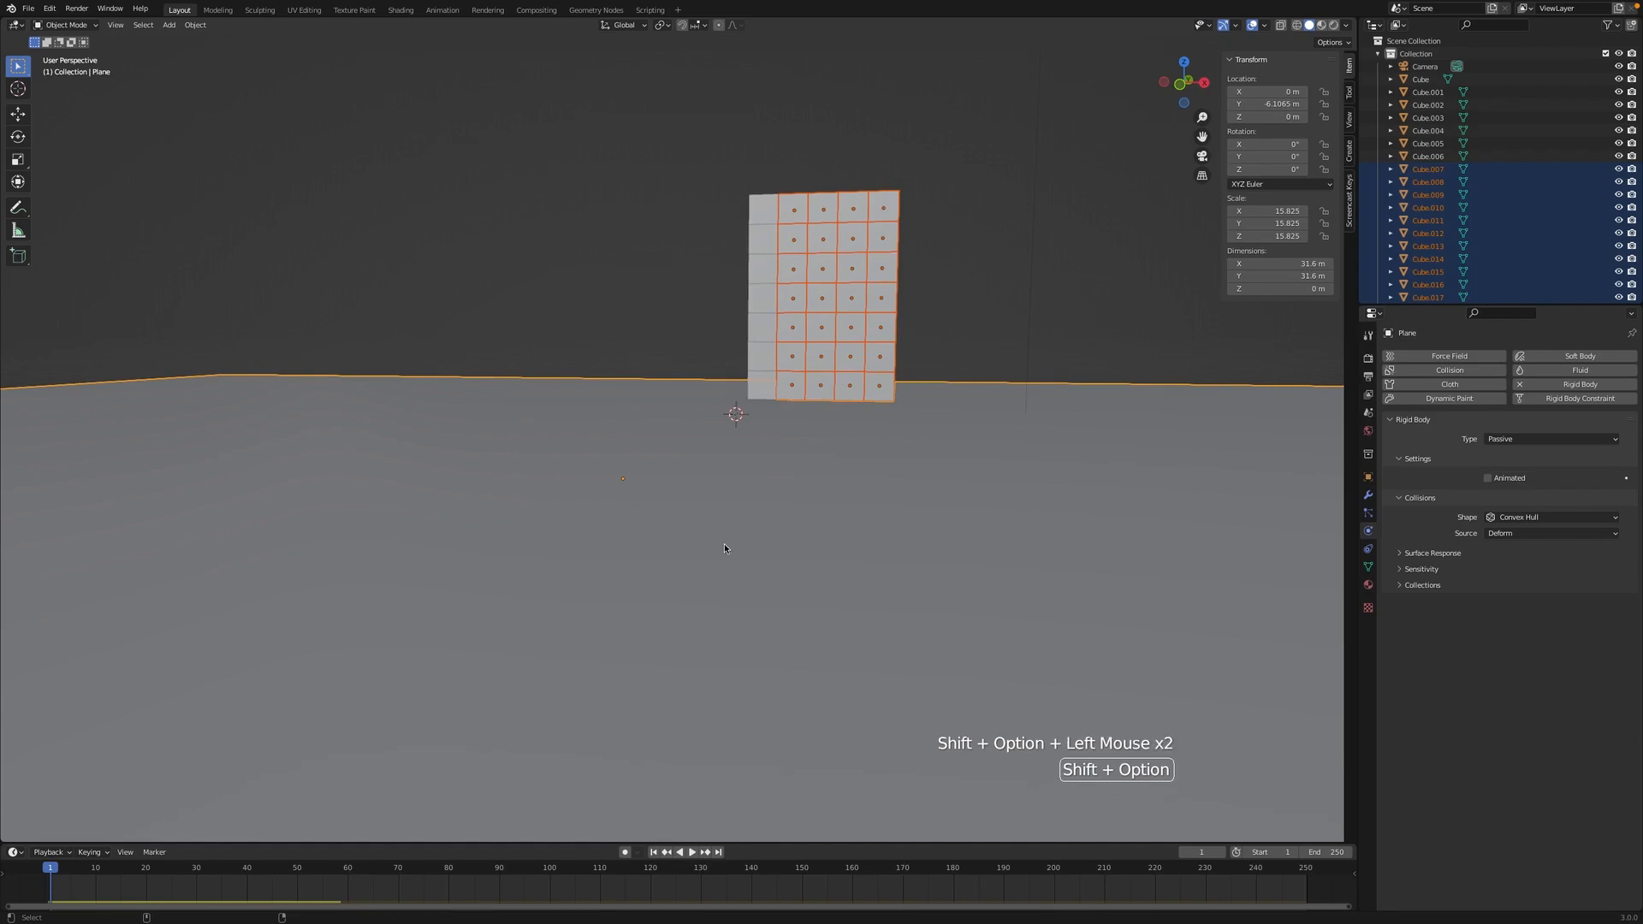
Step: Add the X 0 m column to the selection, ending with its top cube as active, and copy that cube's rigid body settings to all cubes
{"action": "left_click", "coordinate": [770, 381], "text": "shift"}
{"action": "left_click", "coordinate": [768, 357], "text": "shift"}
{"action": "left_click", "coordinate": [766, 327], "text": "shift"}
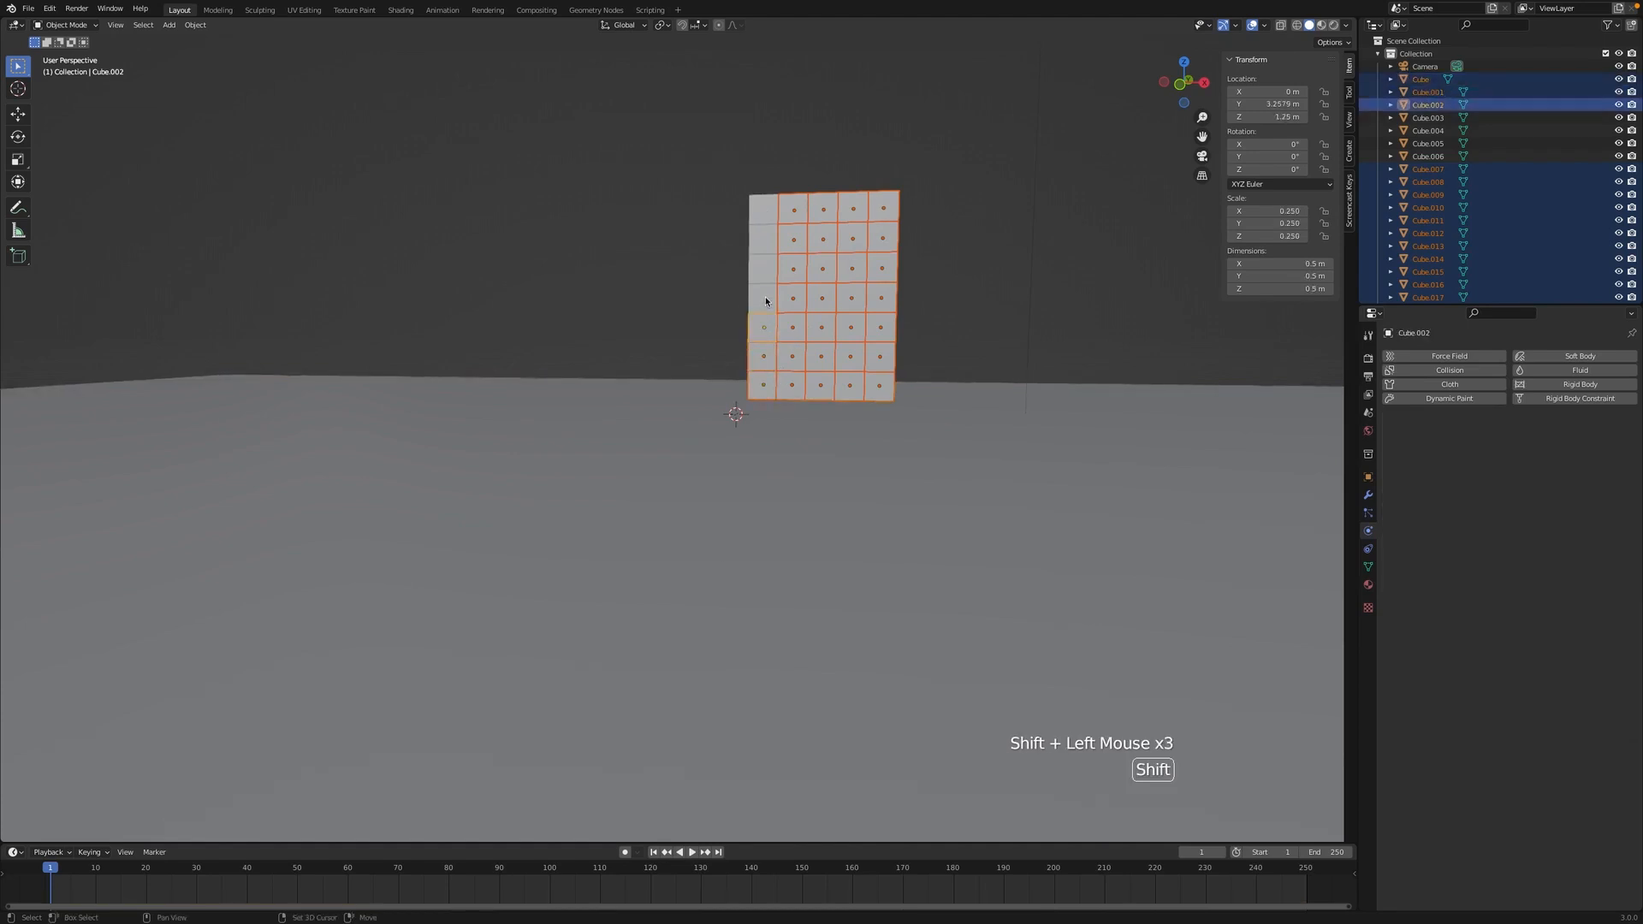
{"action": "left_click", "coordinate": [766, 291], "text": "shift"}
{"action": "left_click", "coordinate": [766, 268], "text": "shift"}
{"action": "left_click", "coordinate": [766, 243], "text": "shift"}
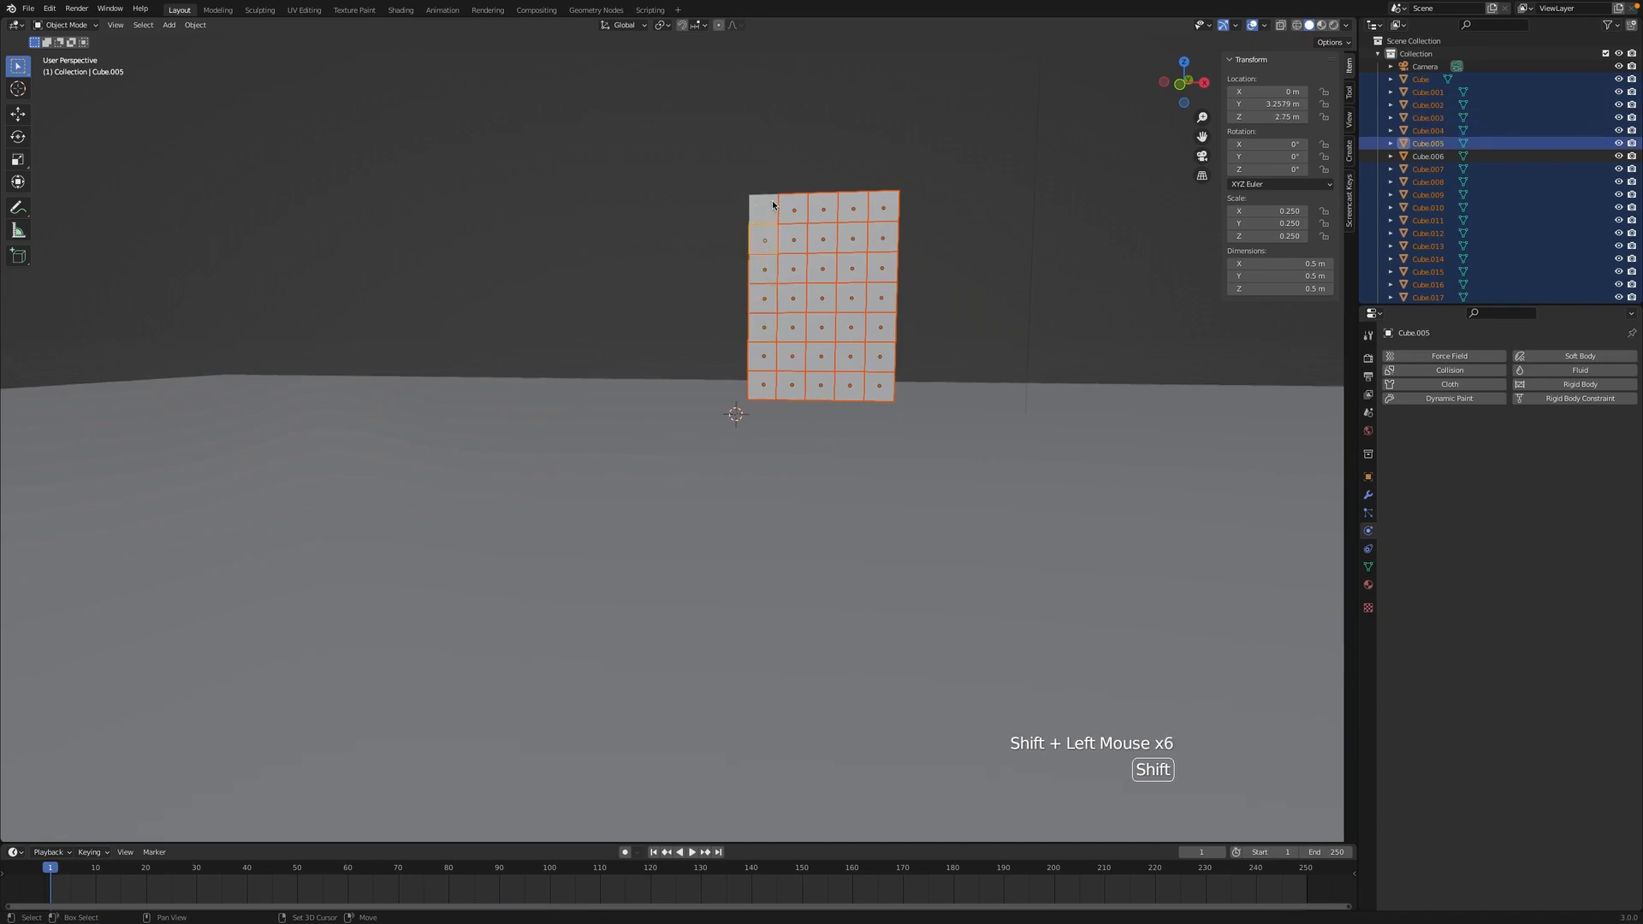
{"action": "left_click", "coordinate": [765, 212], "text": "shift"}
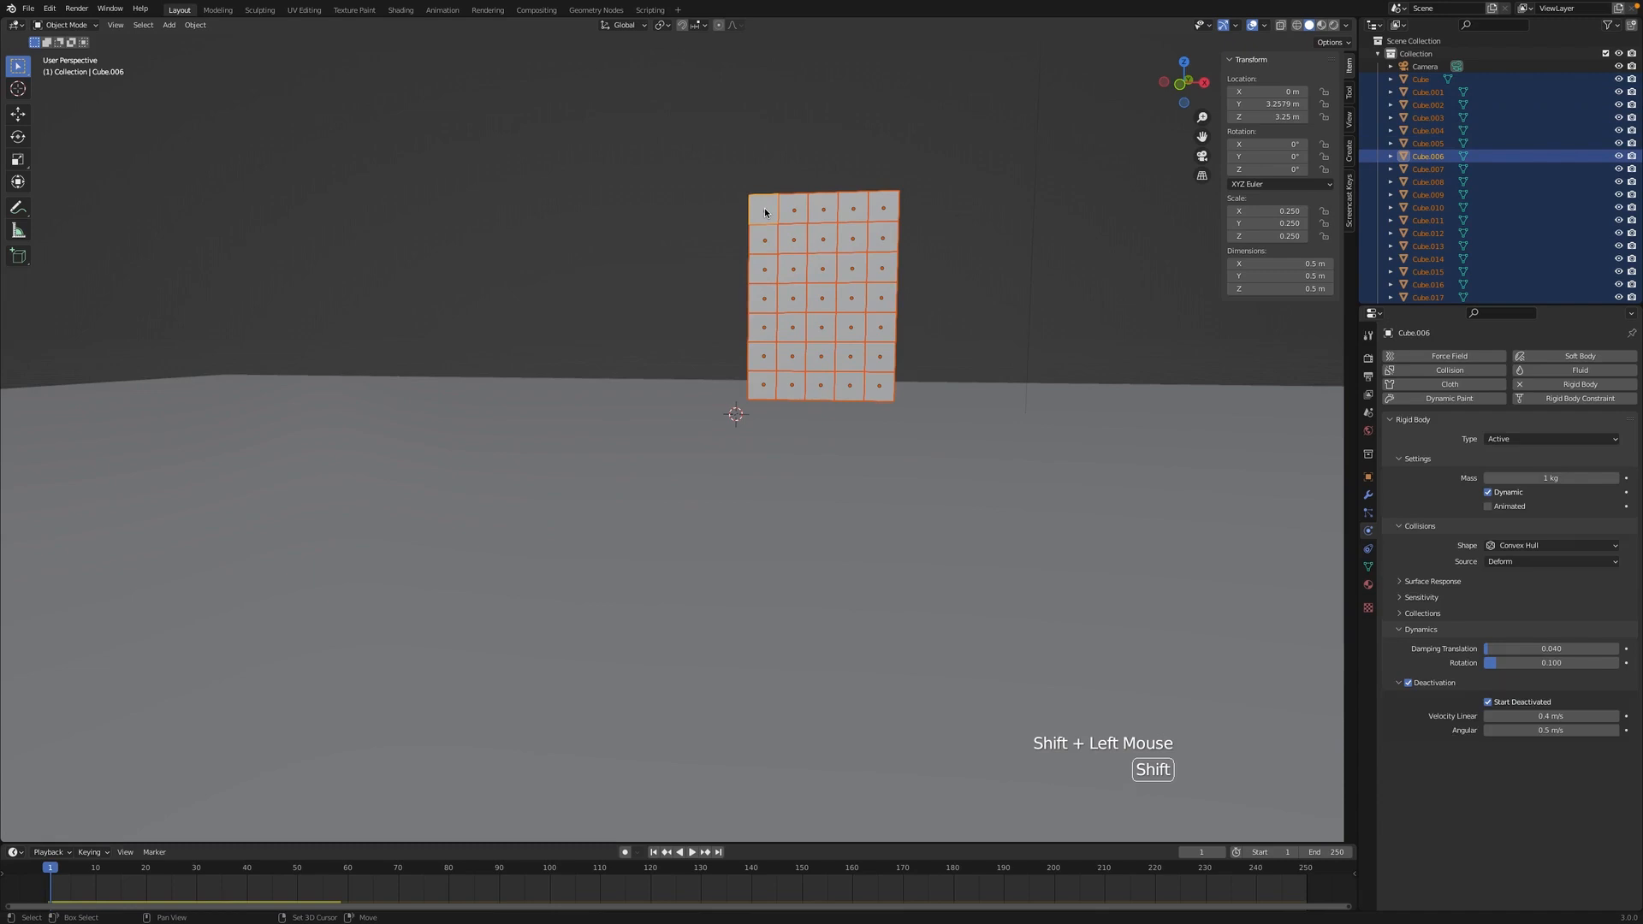
{"action": "left_click", "coordinate": [196, 25]}
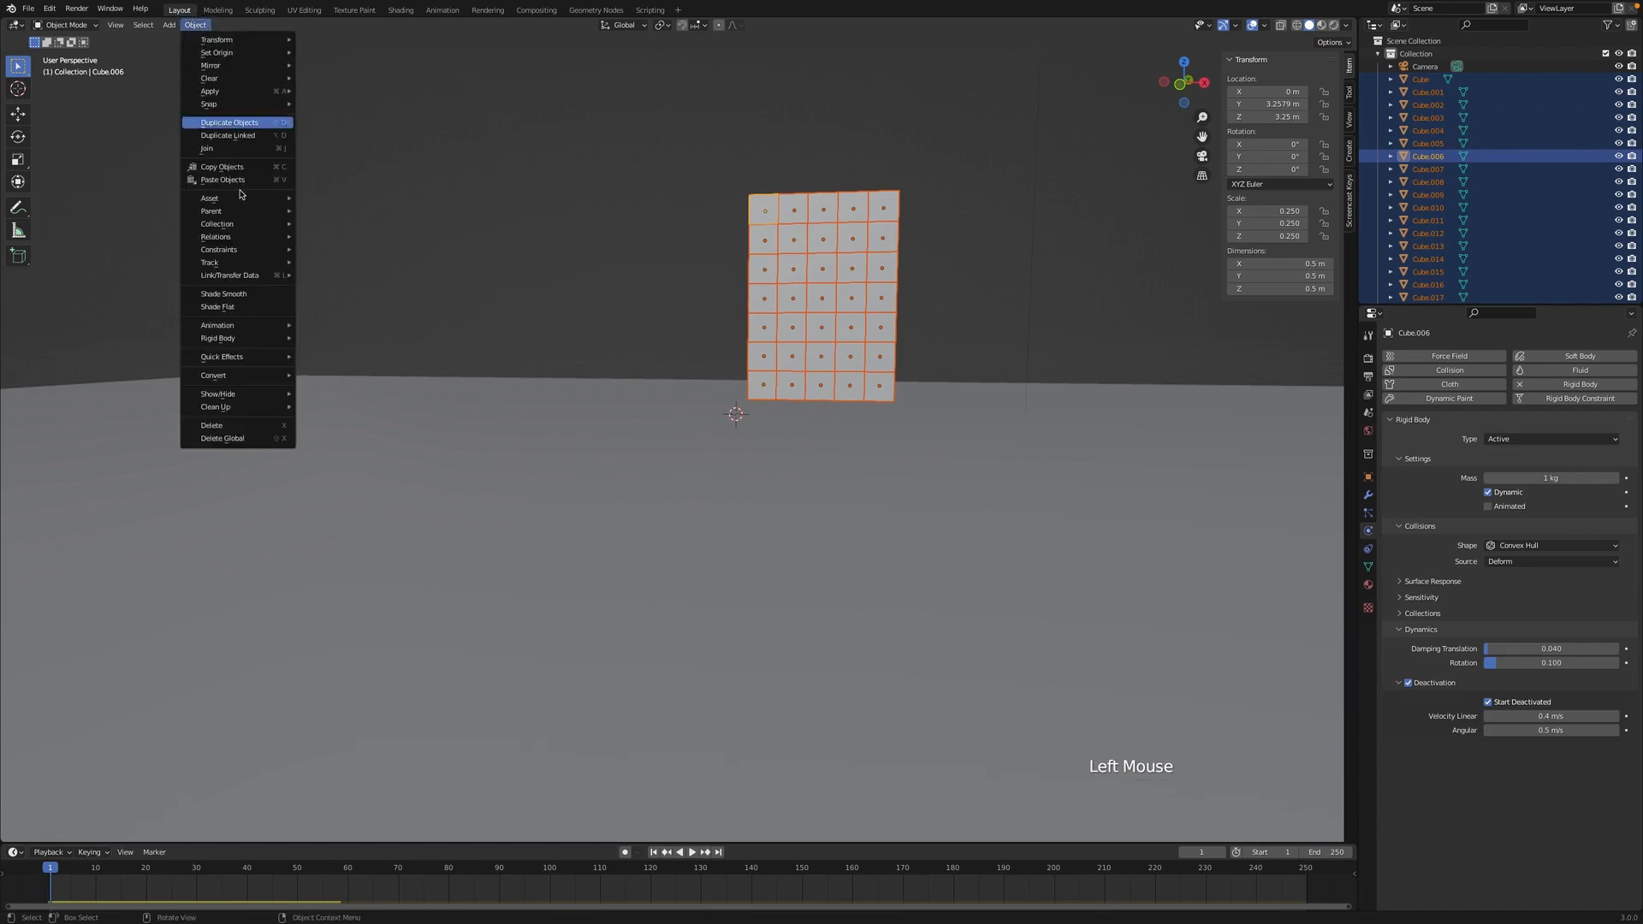
{"action": "mouse_move", "coordinate": [225, 342]}
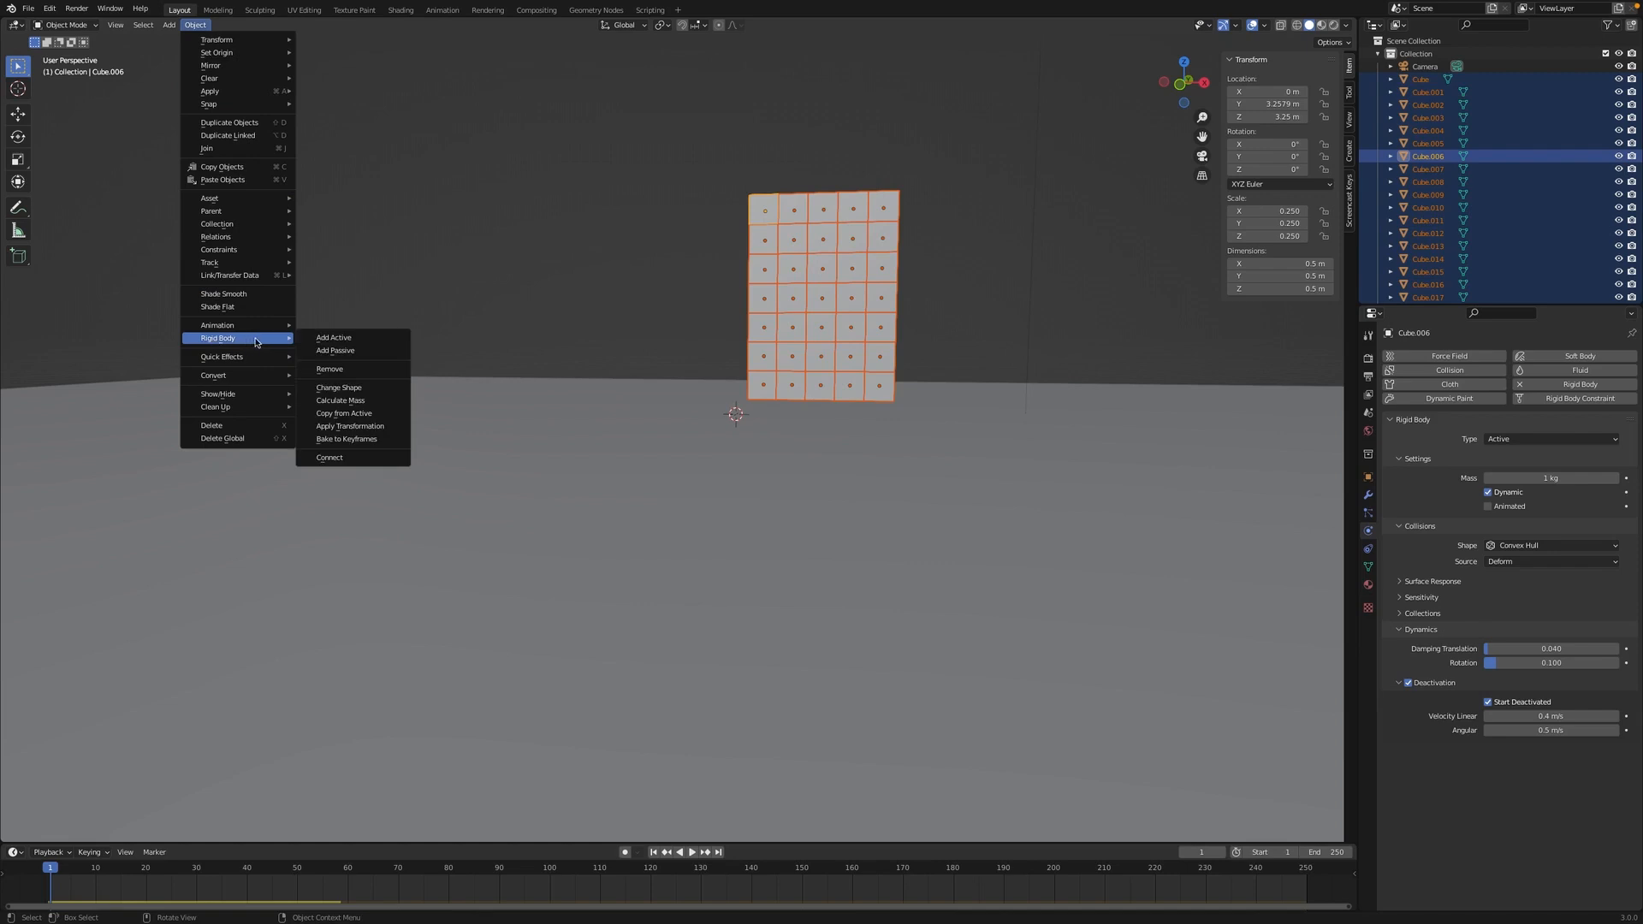
{"action": "left_click", "coordinate": [373, 414]}
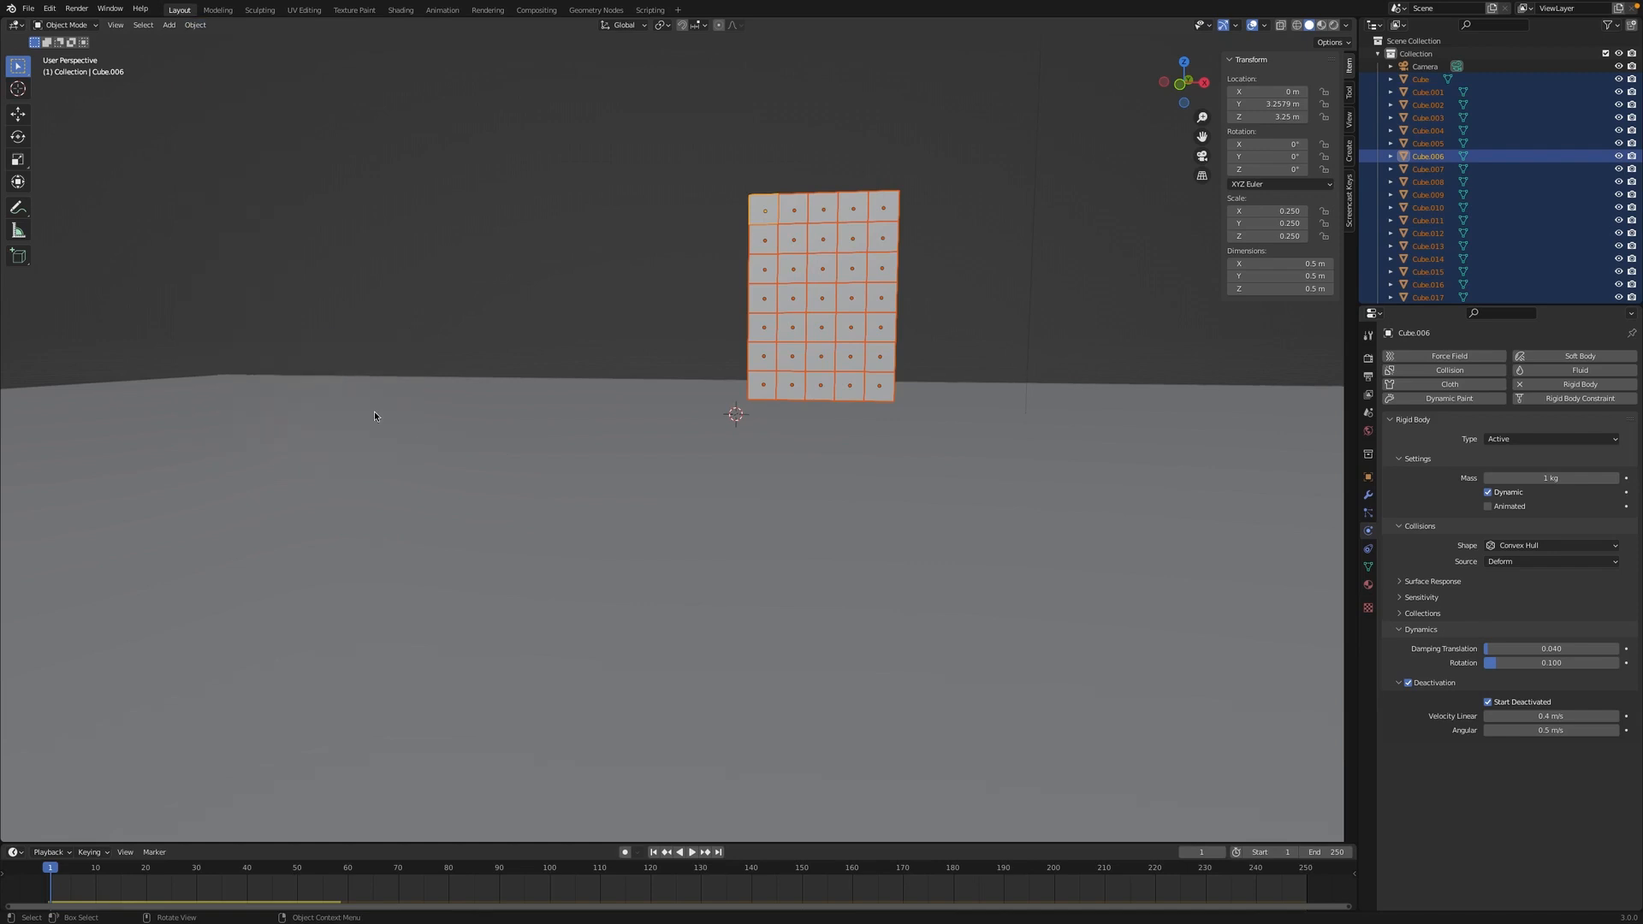
Step: Check the copied rigid body settings on individual cubes in the middle of the wall
{"action": "left_click", "coordinate": [642, 236]}
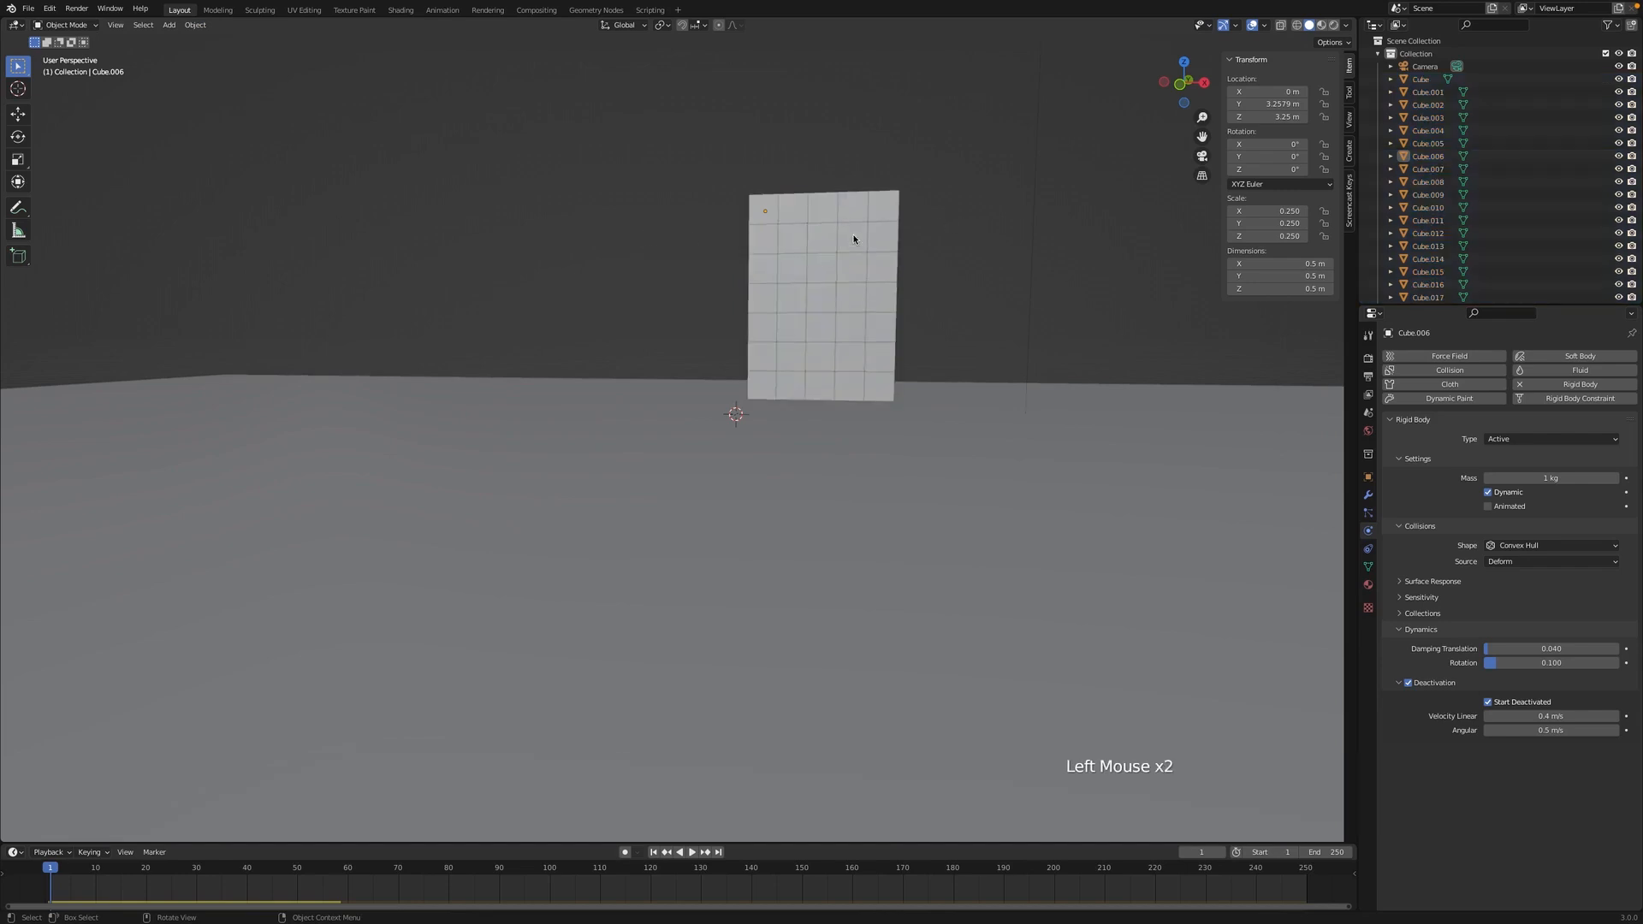
{"action": "left_click", "coordinate": [865, 344]}
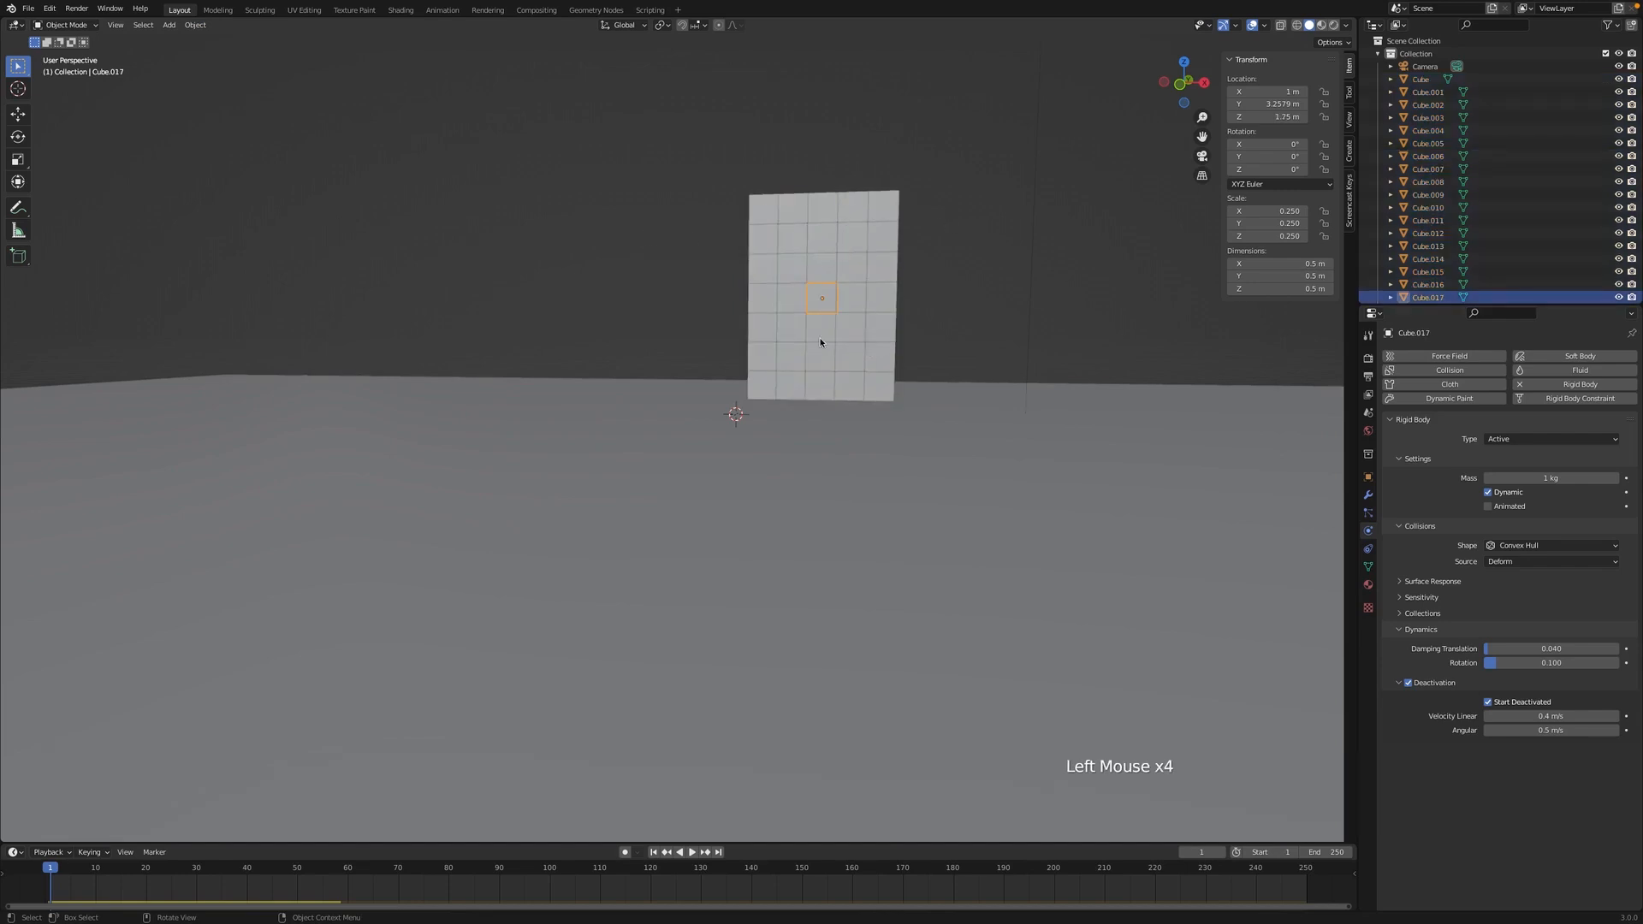
{"action": "left_click", "coordinate": [785, 326]}
Step: Play the simulation with the whole scene in view until the ball reaches the cube wall, and pause it for a closer look
{"action": "scroll", "coordinate": [934, 271], "scroll_direction": "down", "scroll_amount": 5}
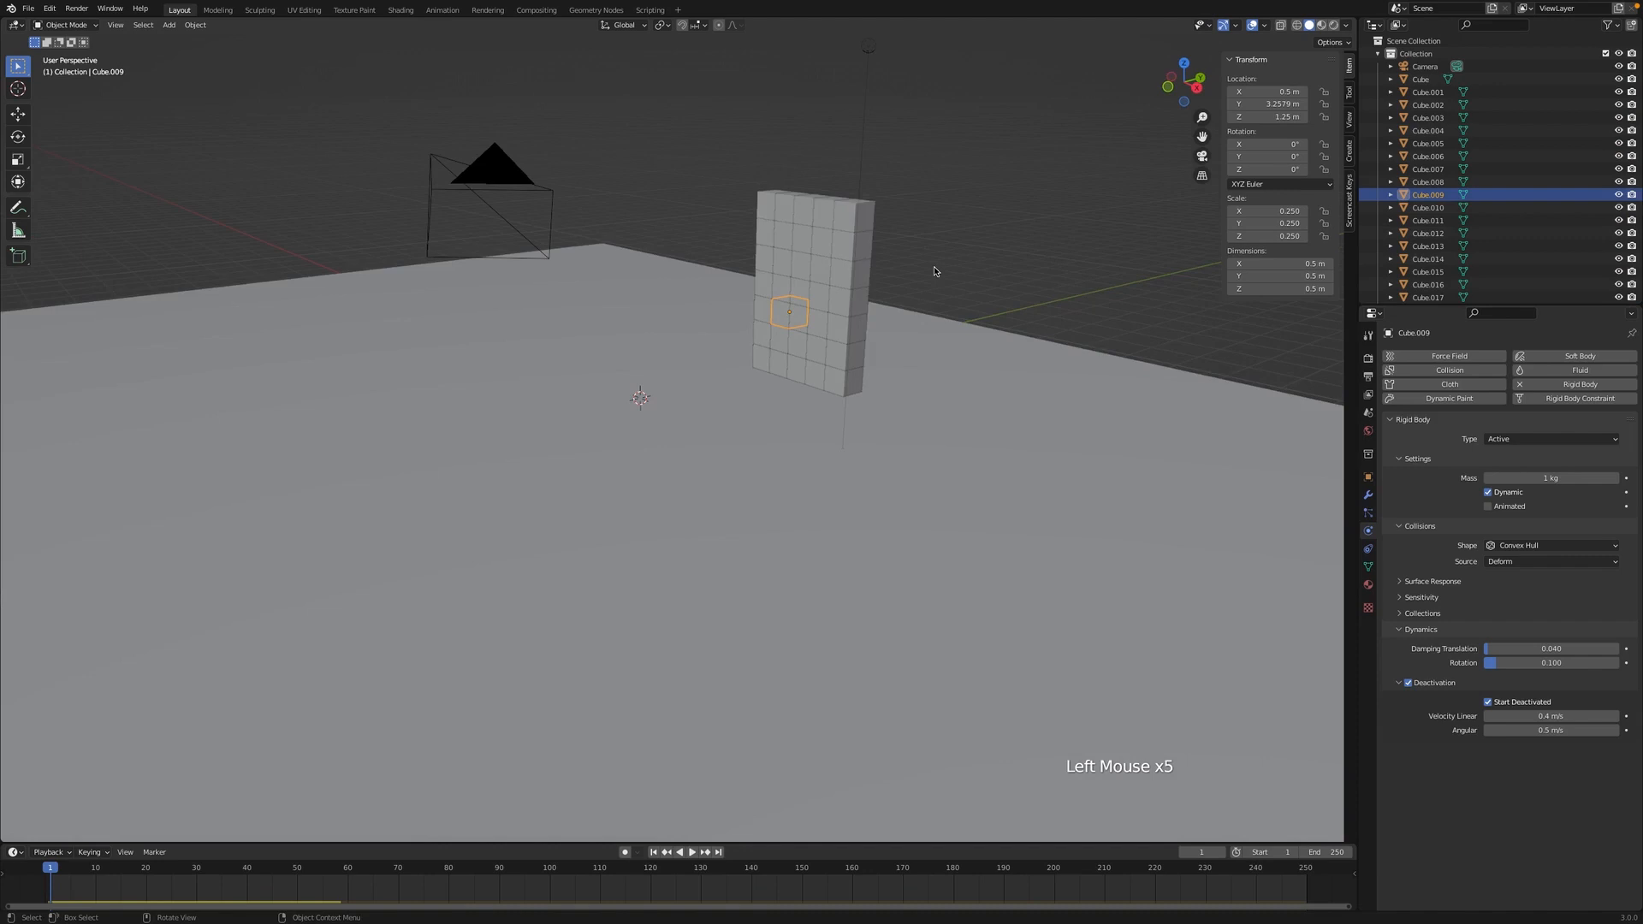
{"action": "scroll", "coordinate": [934, 271], "scroll_direction": "down", "scroll_amount": 6}
{"action": "left_click", "coordinate": [934, 271]}
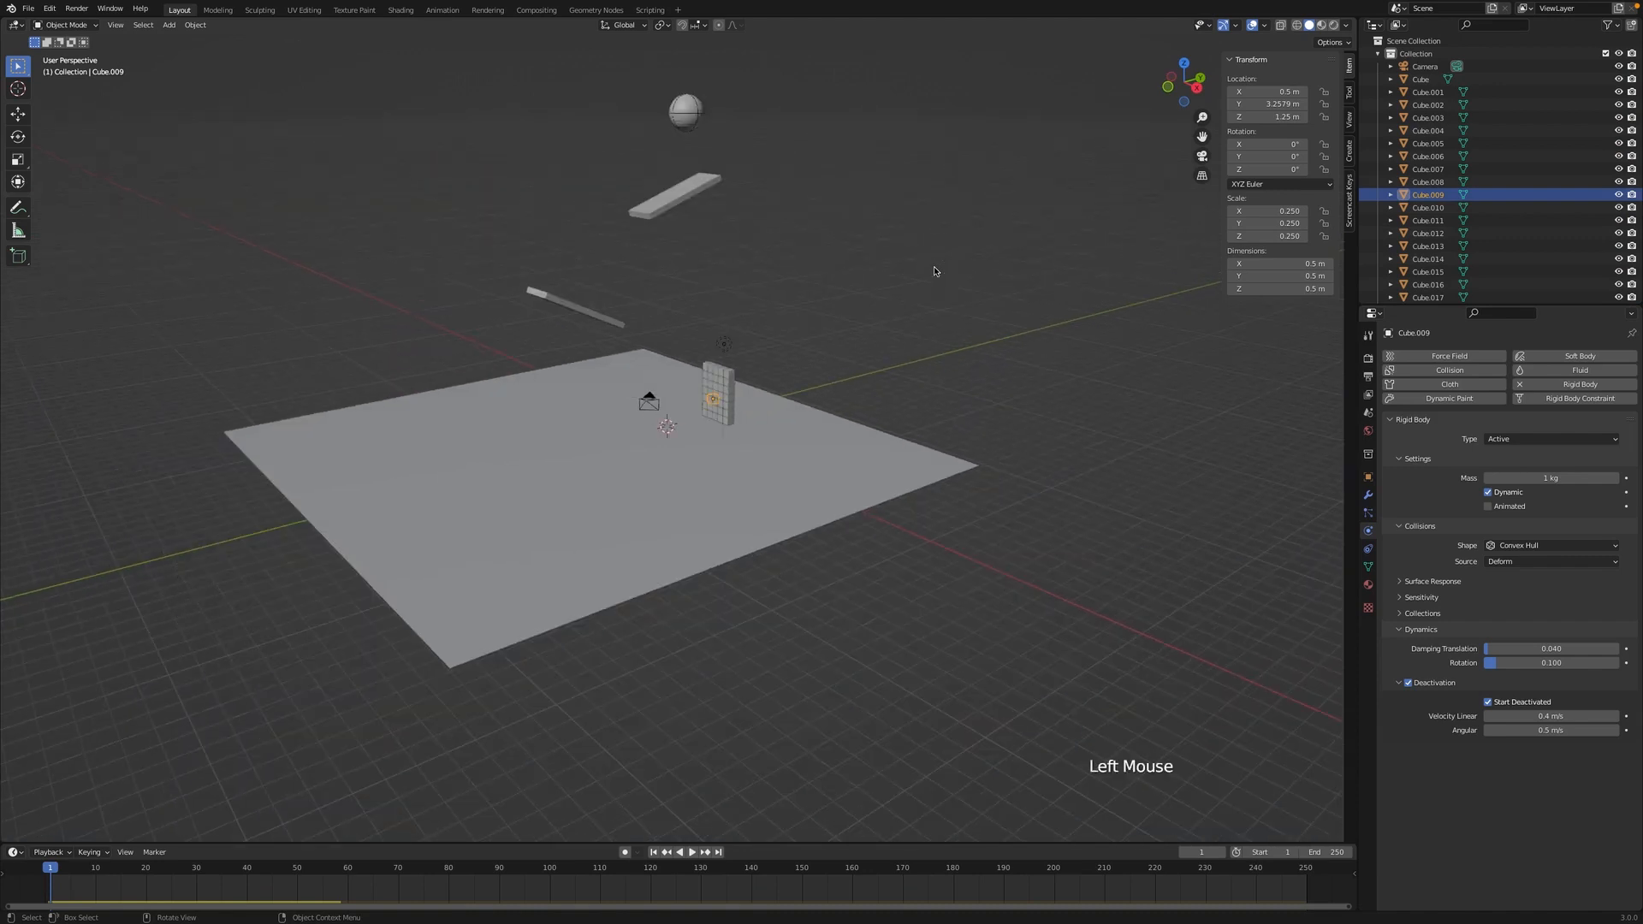
{"action": "key", "text": "space"}
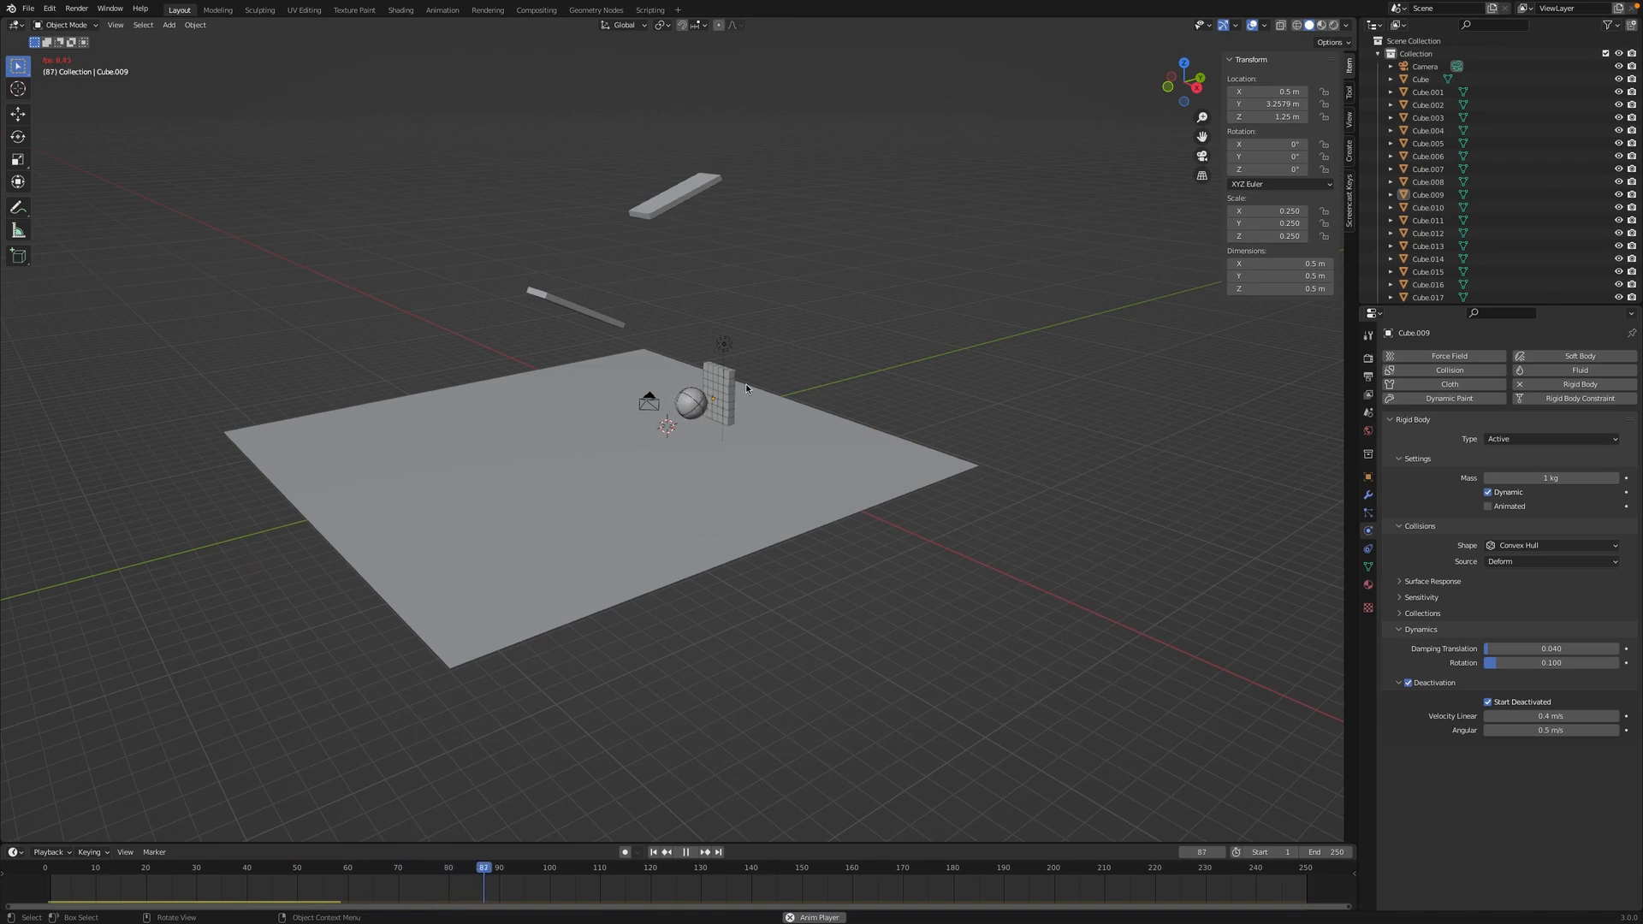
{"action": "scroll", "coordinate": [746, 383], "scroll_direction": "up", "scroll_amount": 3}
{"action": "key", "text": "space"}
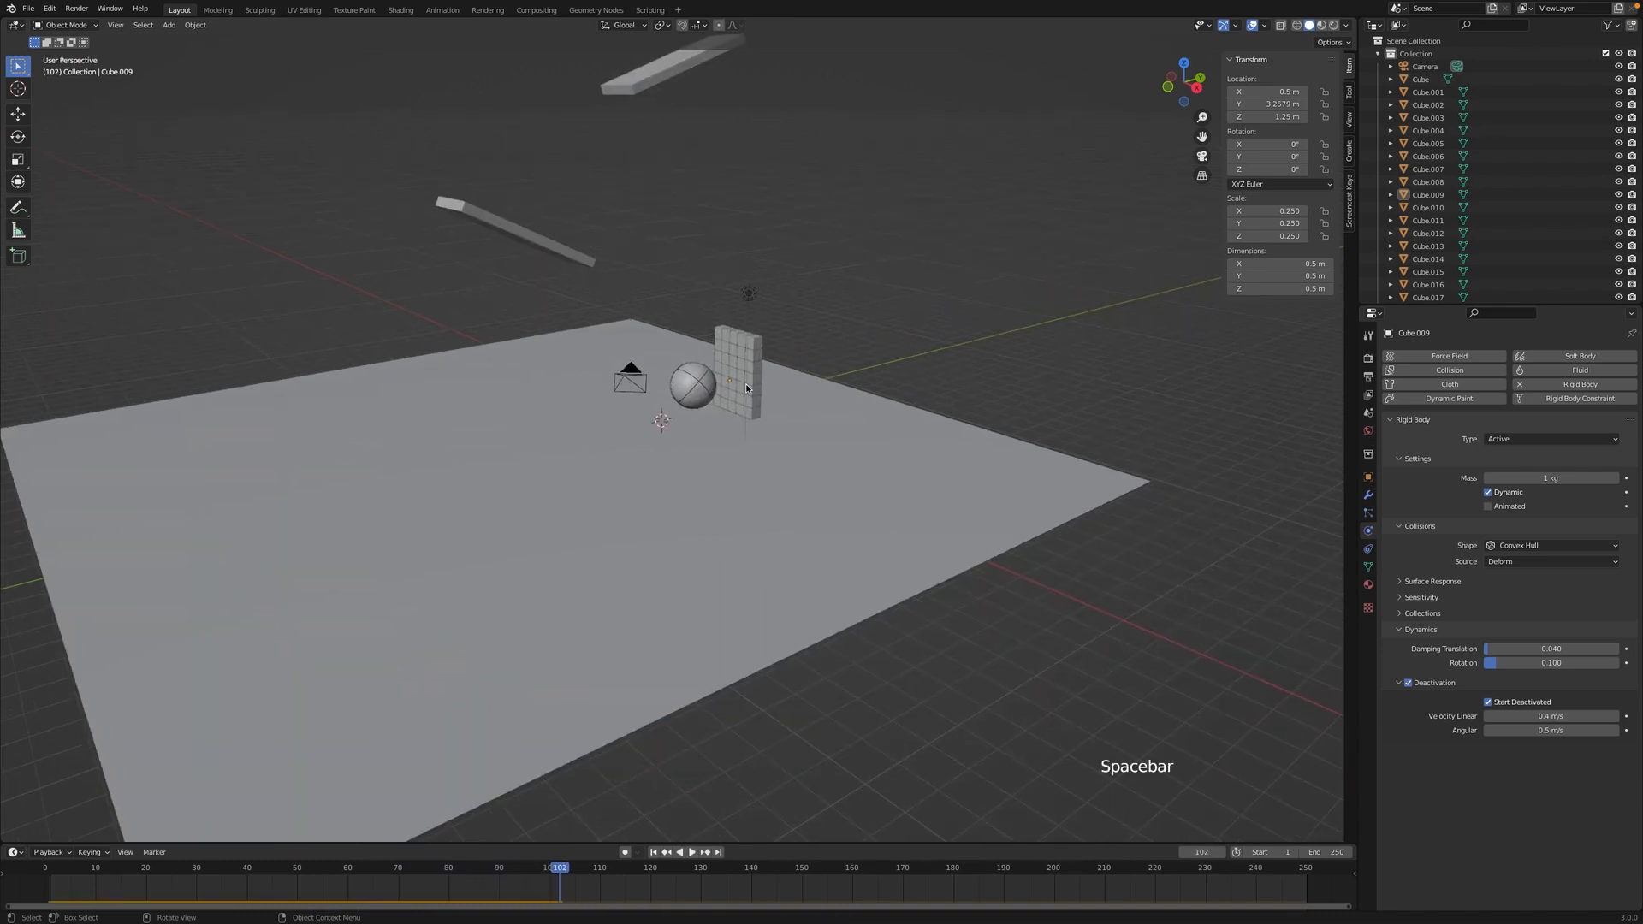
{"action": "scroll", "coordinate": [746, 385], "scroll_direction": "up", "scroll_amount": 3}
{"action": "scroll", "coordinate": [746, 385], "scroll_direction": "up", "scroll_amount": 3, "text": "shift"}
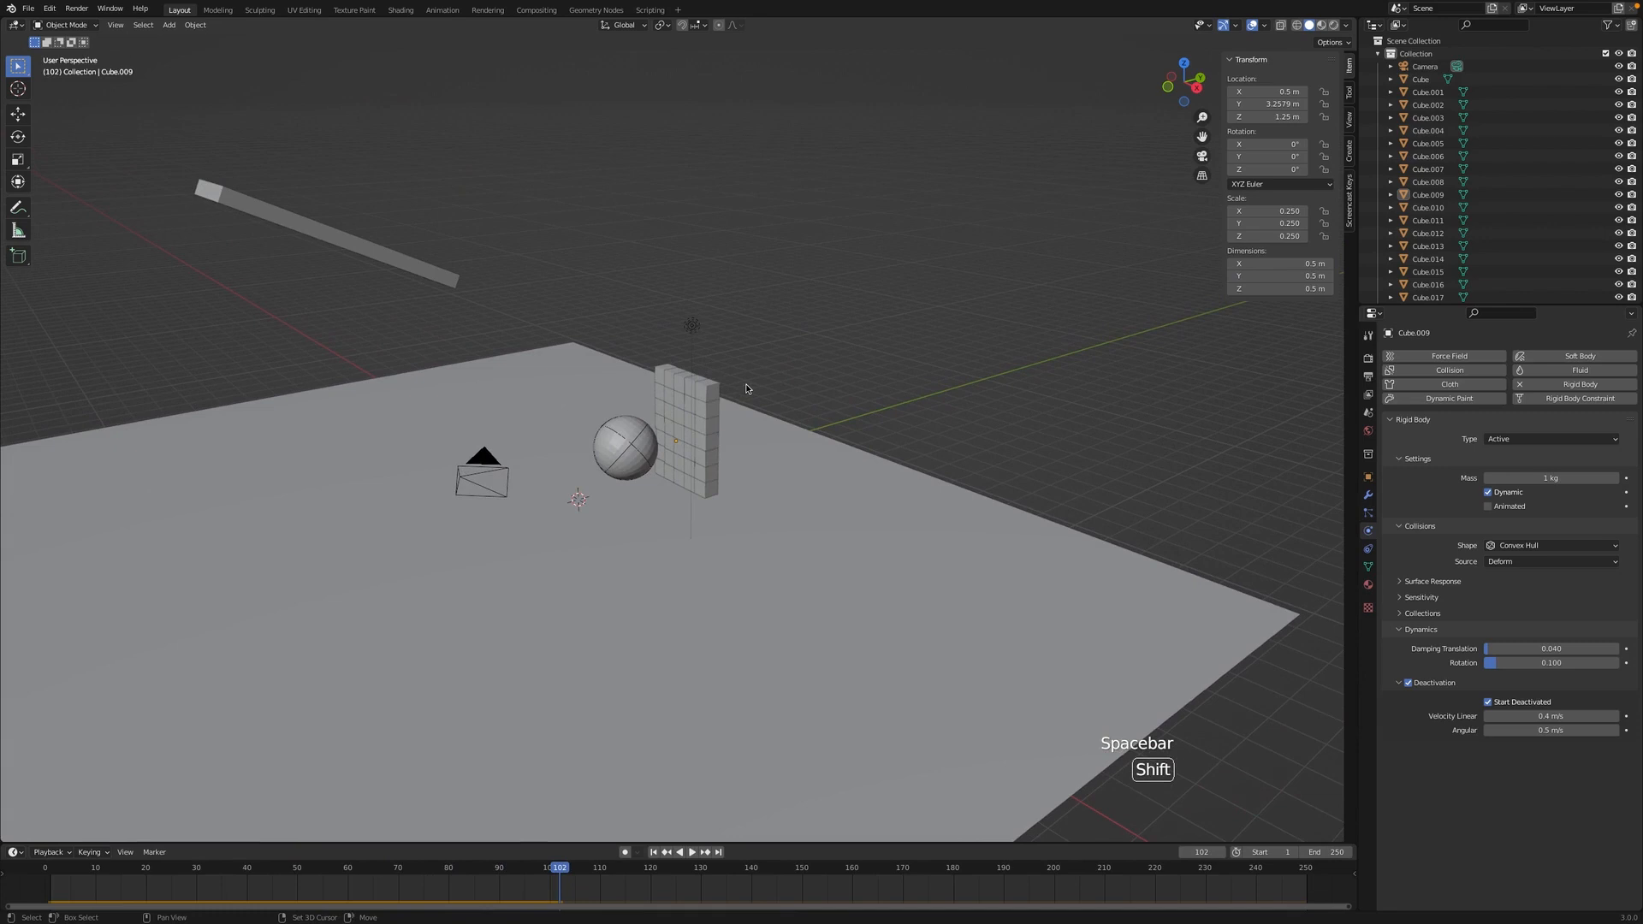
Step: Compare the rigid body mass of several wall cubes with that of the ball
{"action": "left_click", "coordinate": [675, 381]}
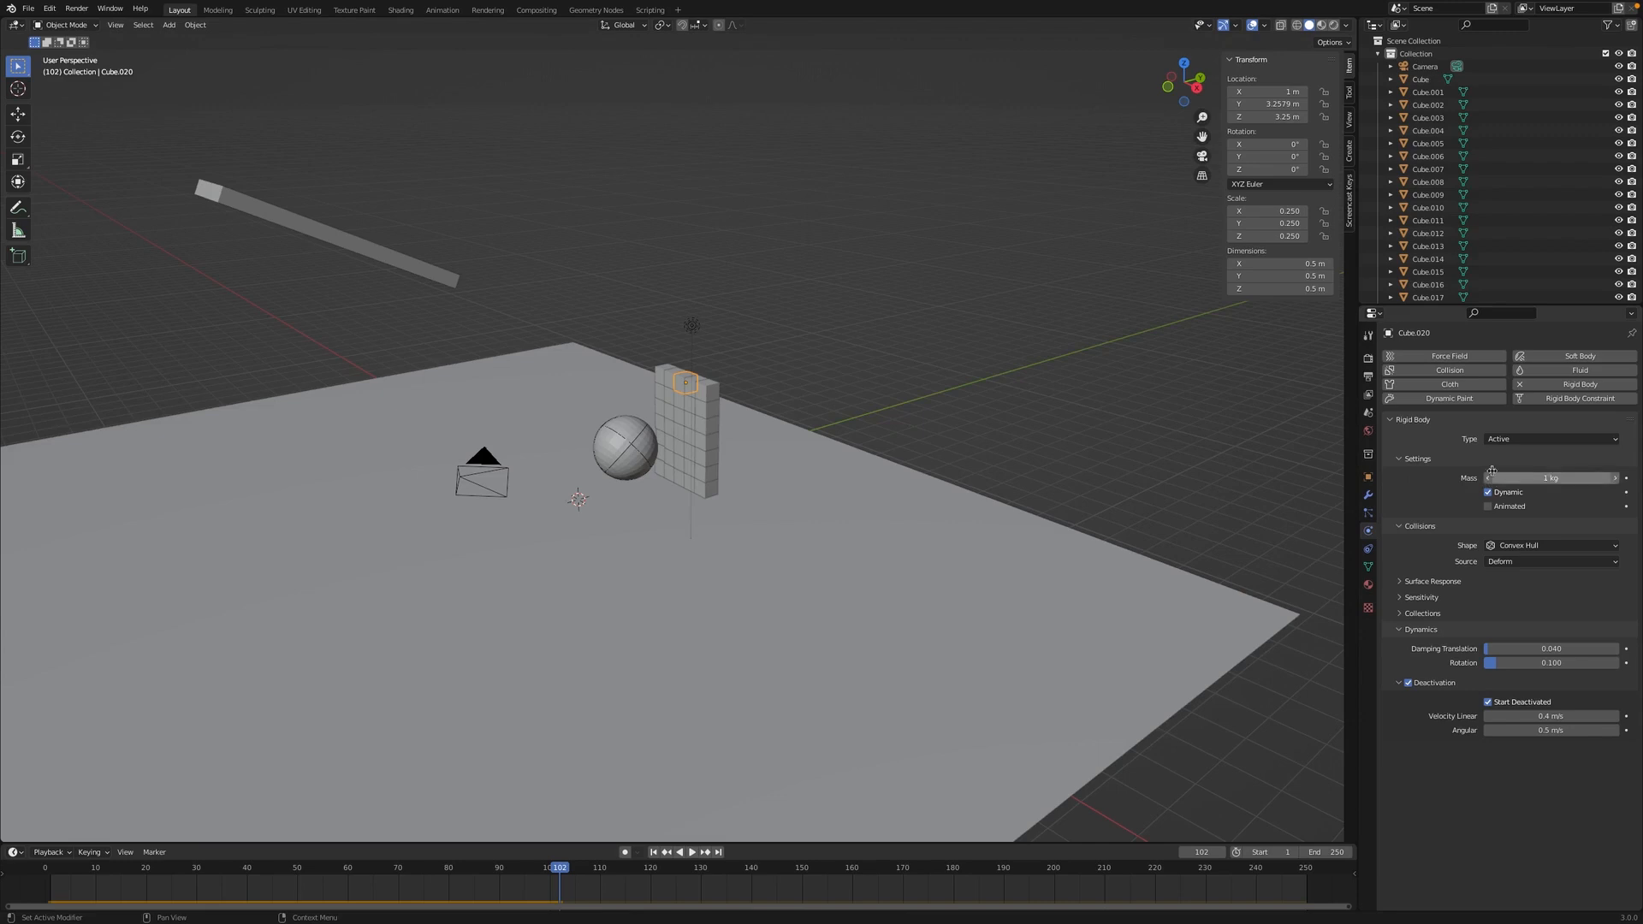
{"action": "left_click", "coordinate": [678, 467]}
{"action": "left_click", "coordinate": [677, 467]}
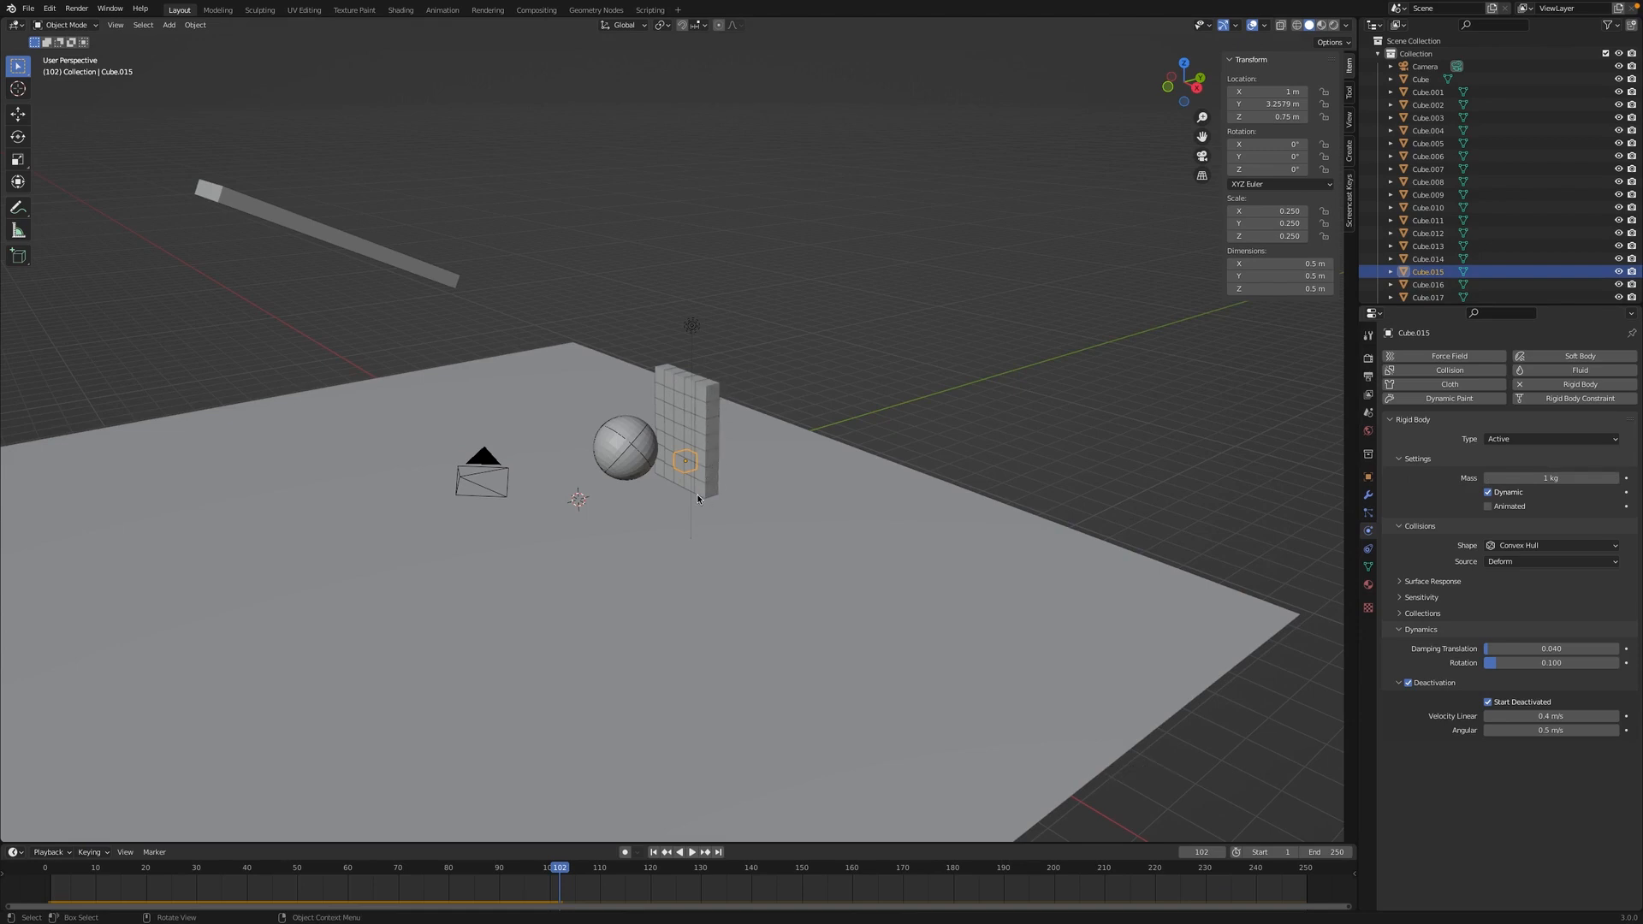
{"action": "left_click", "coordinate": [623, 445]}
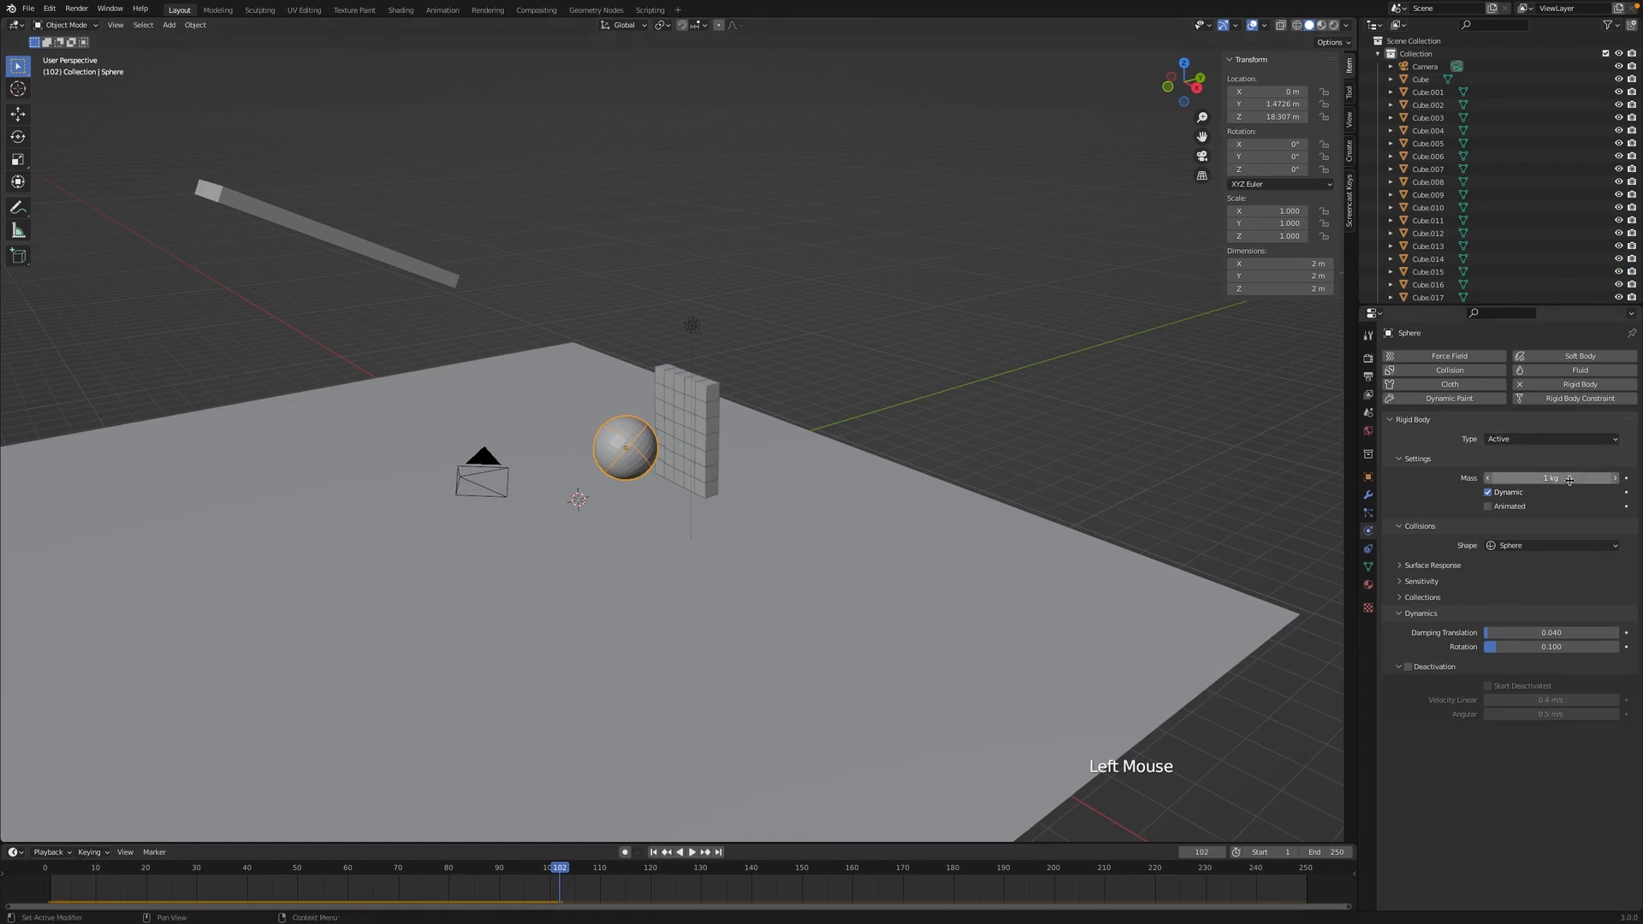
{"action": "left_click", "coordinate": [690, 399]}
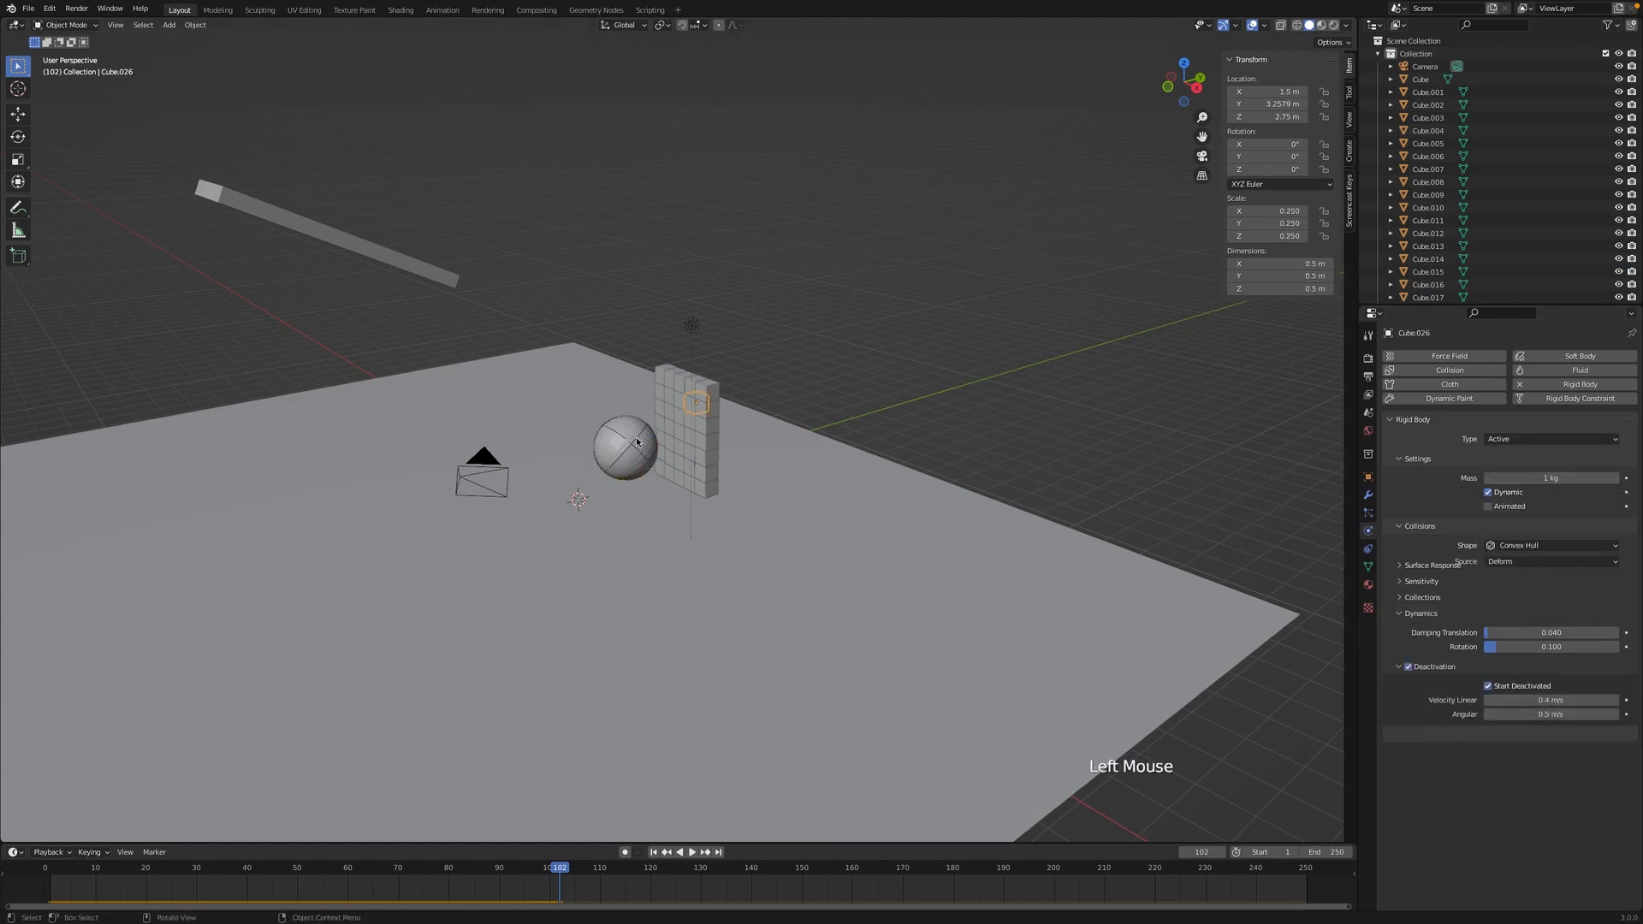
Step: Set the ball's rigid body mass to 50 kg and rewind the animation to the first frame
{"action": "left_click", "coordinate": [616, 443]}
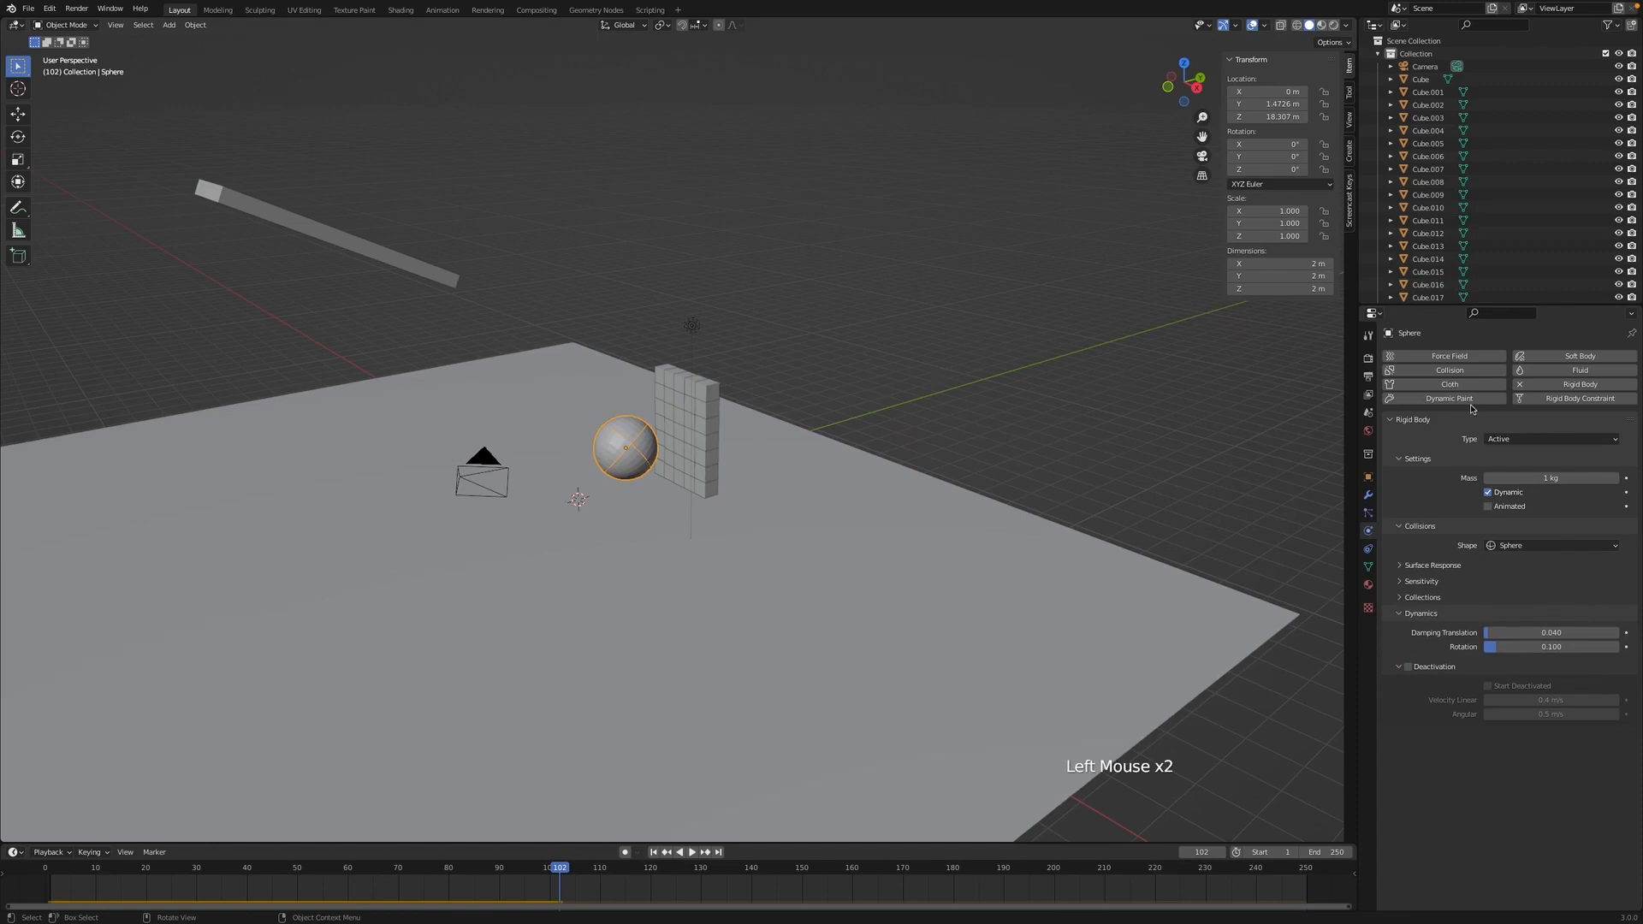
{"action": "left_click", "coordinate": [1555, 477]}
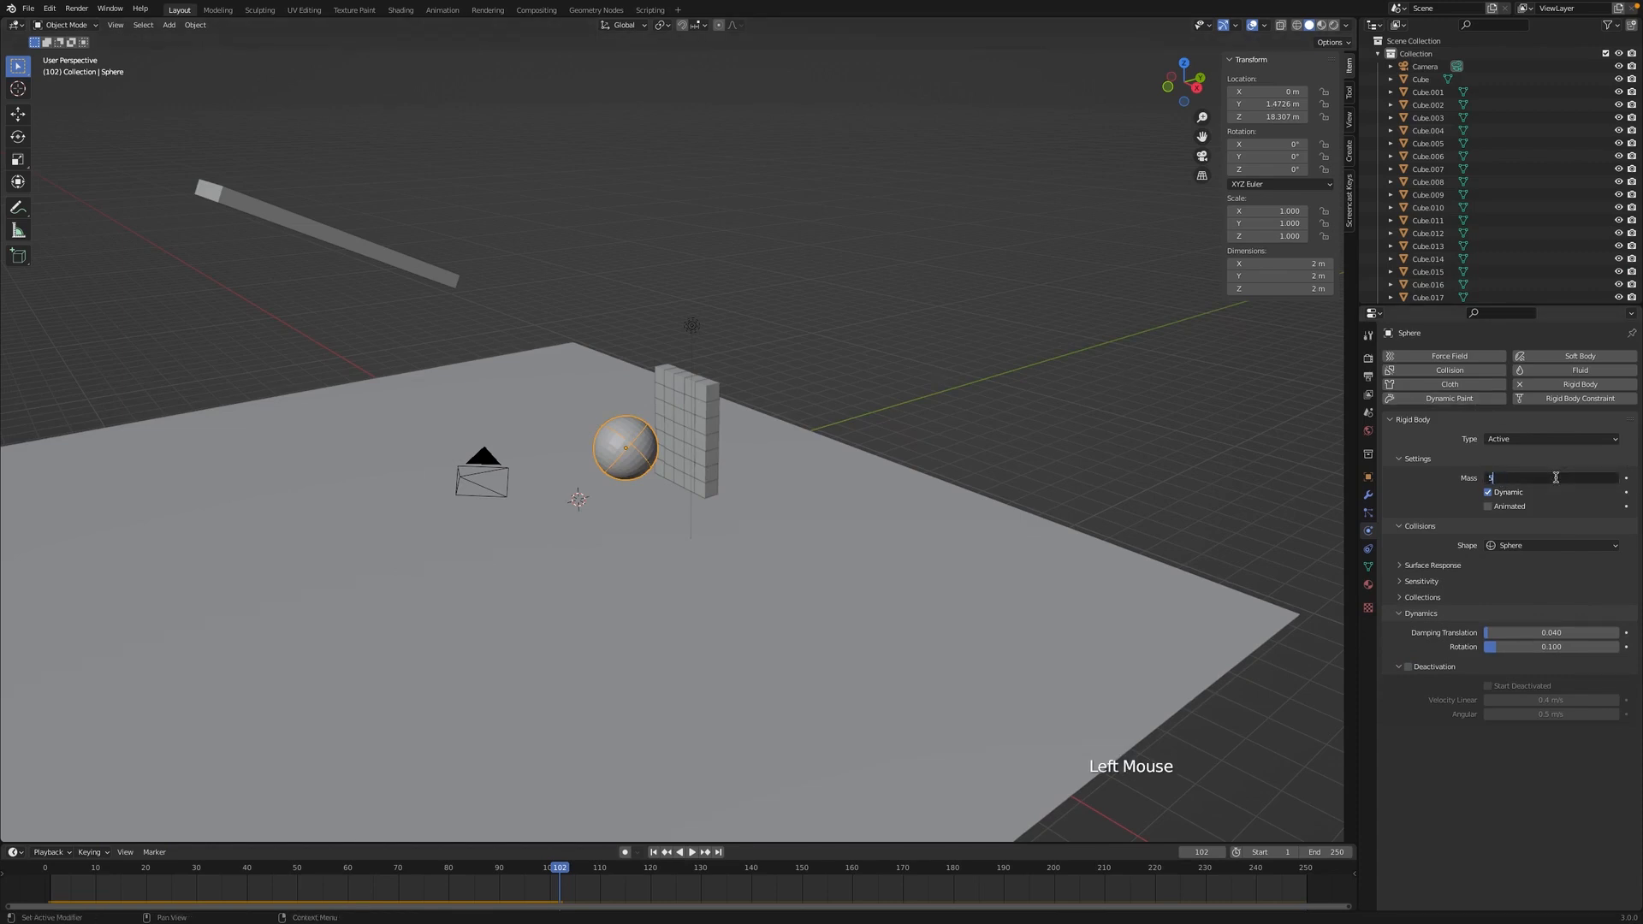
{"action": "key", "text": "Return"}
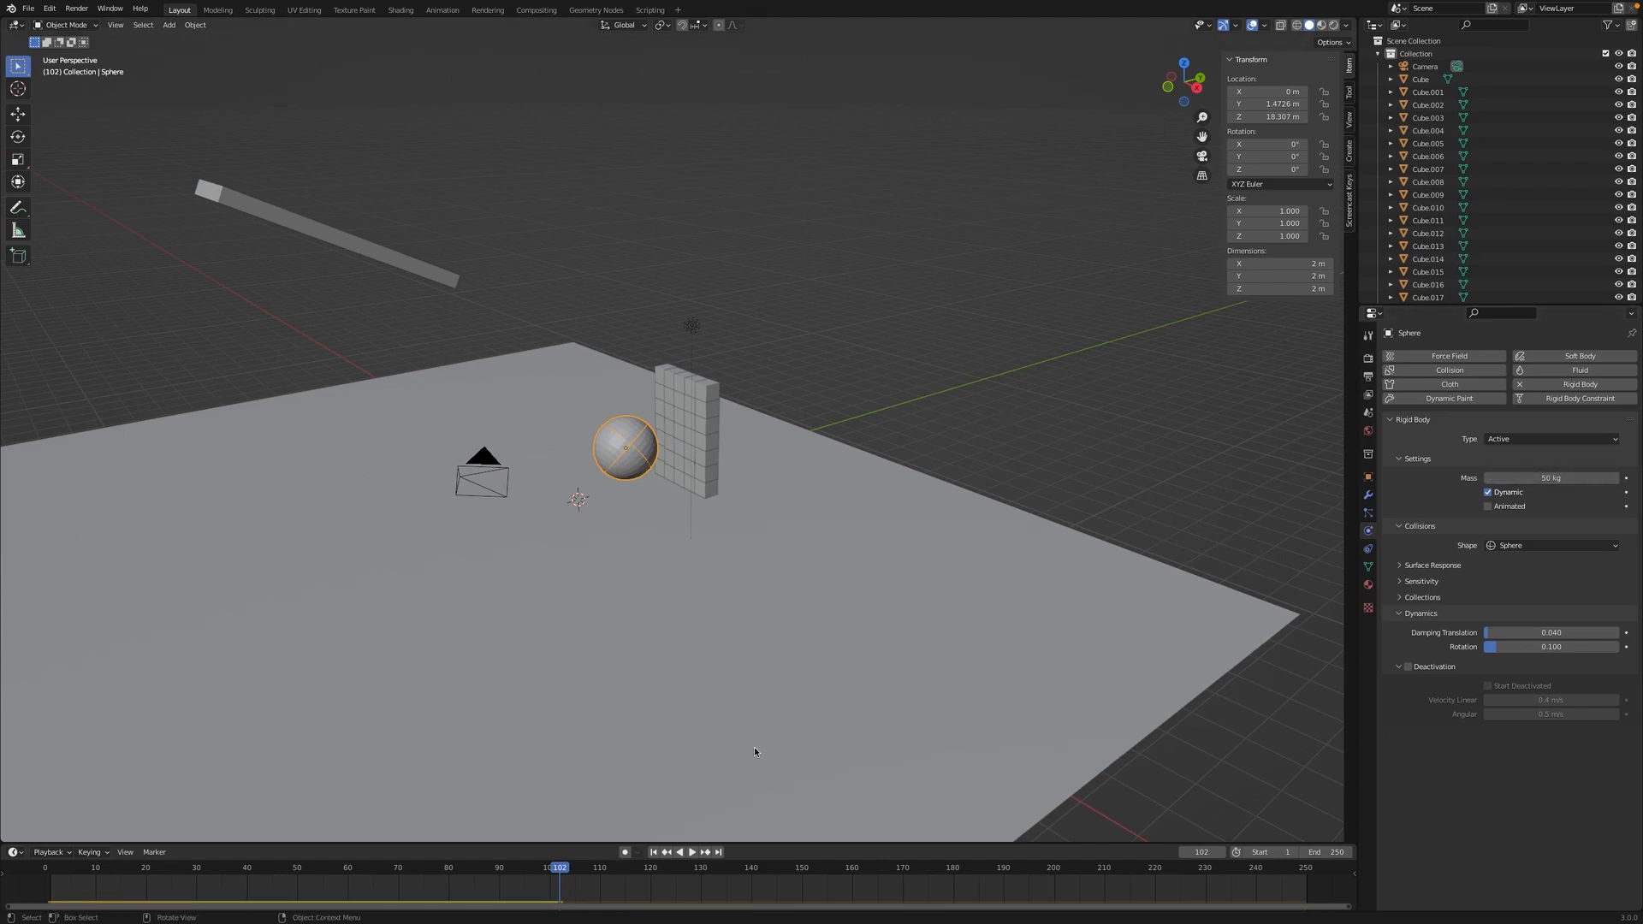
{"action": "left_click", "coordinate": [654, 854]}
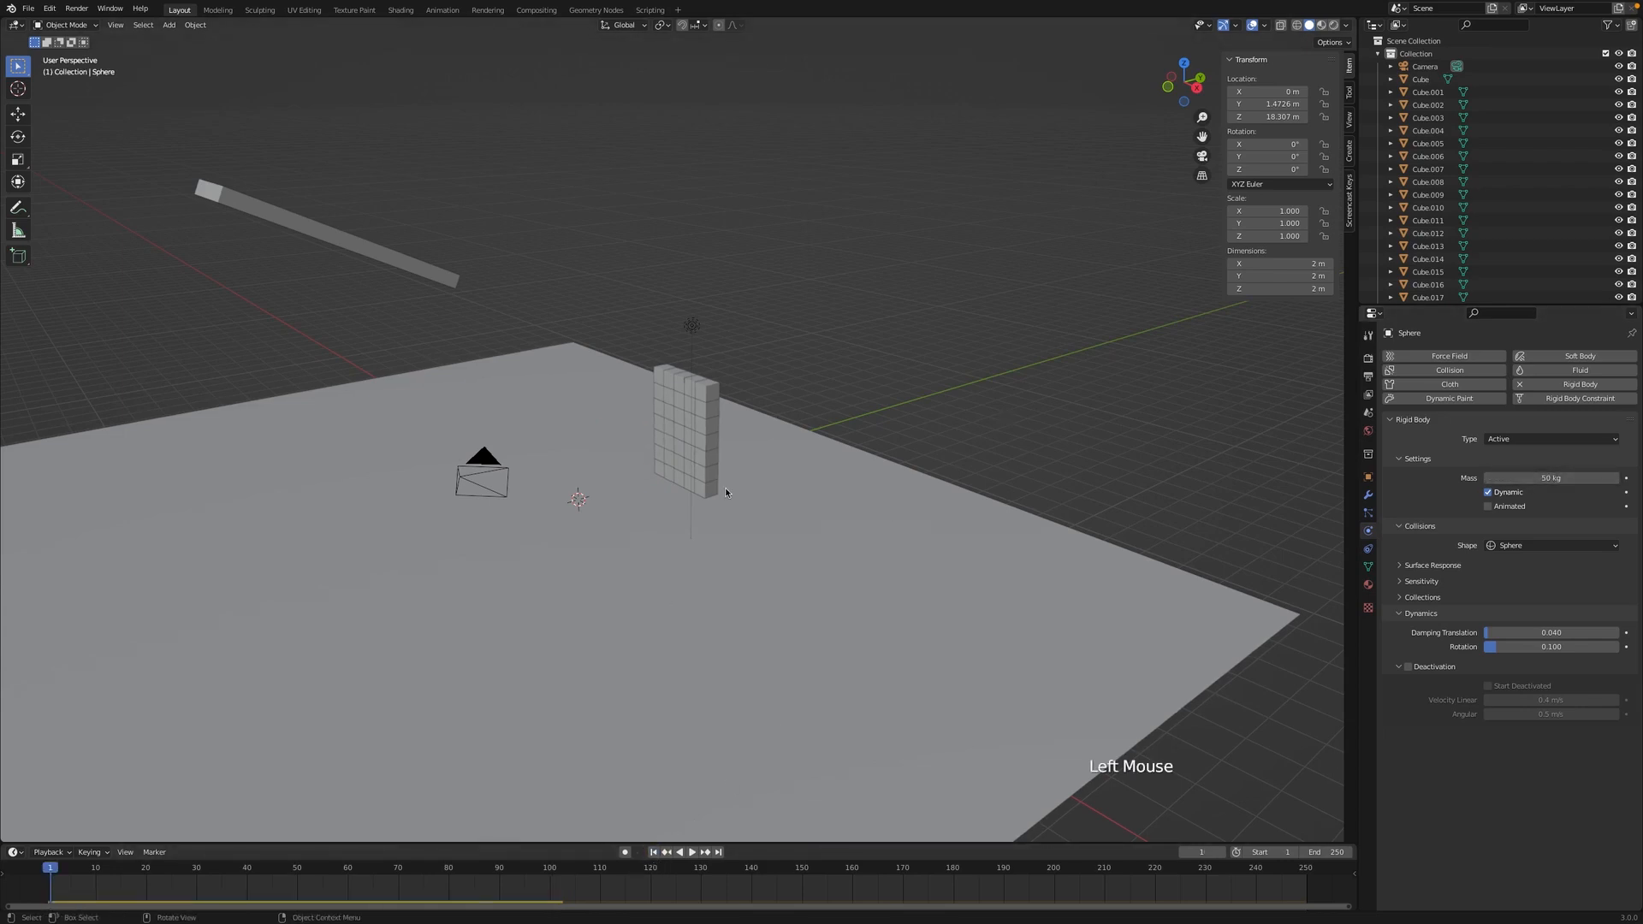
Step: Examine the cube wall and its position on the ground plane from the front at close range
{"action": "scroll", "coordinate": [722, 488], "scroll_direction": "up", "scroll_amount": 1}
{"action": "mouse_move", "coordinate": [722, 484]}
{"action": "middle_mouse_down"}
{"action": "mouse_move", "coordinate": [749, 419]}
{"action": "mouse_move", "coordinate": [723, 490]}
{"action": "middle_mouse_up"}
{"action": "scroll", "coordinate": [723, 490], "scroll_direction": "left", "scroll_amount": 10}
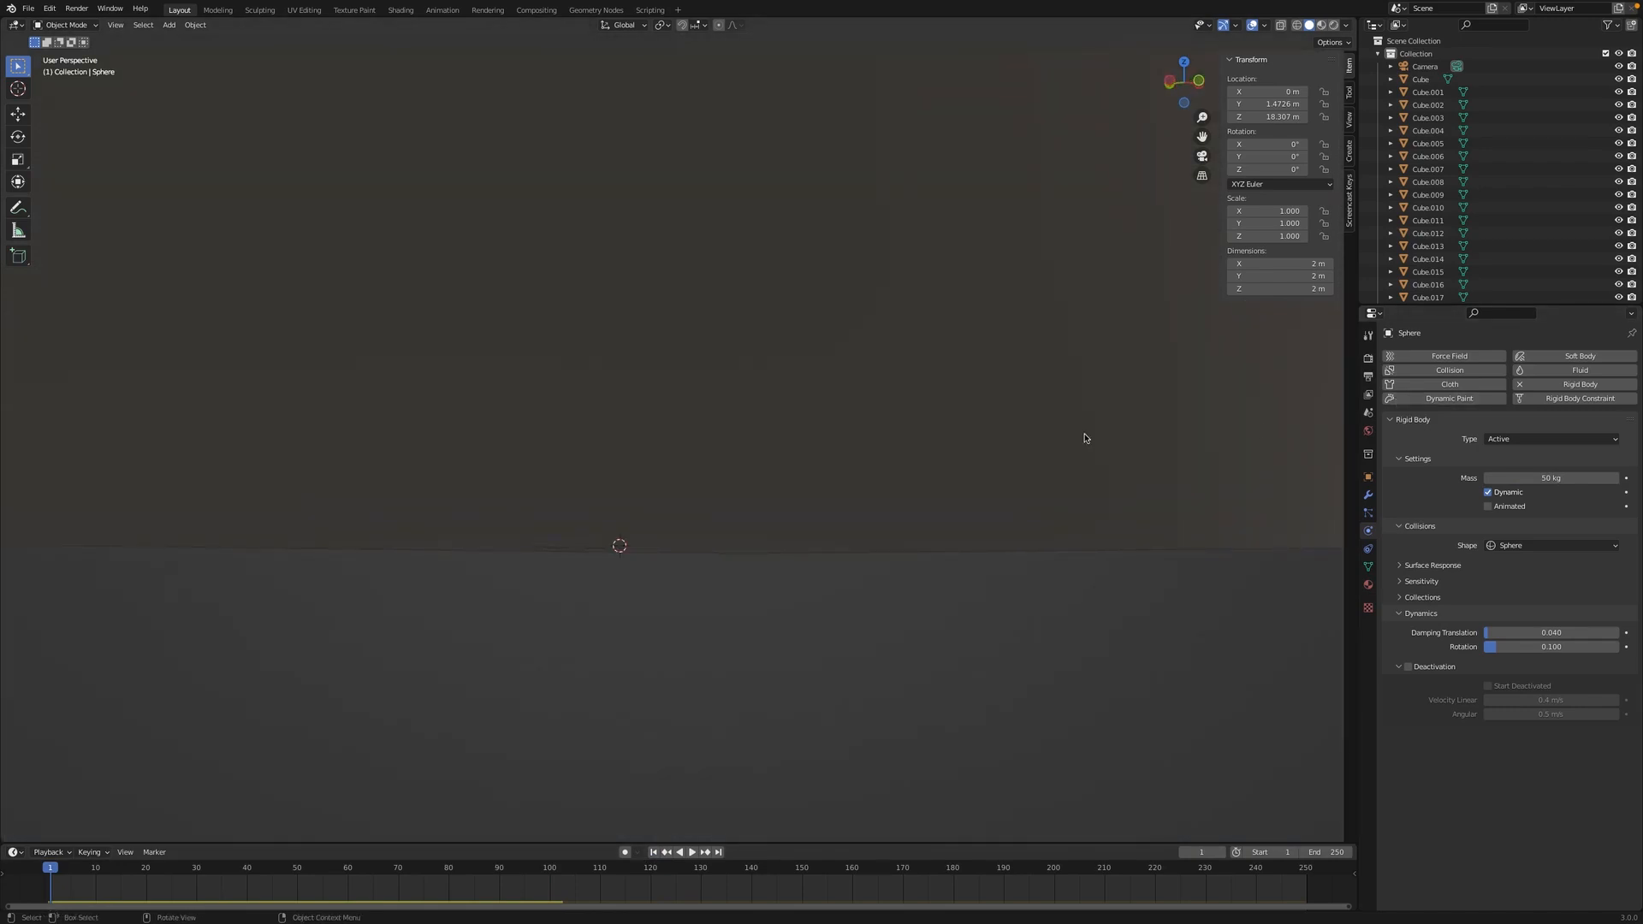
{"action": "scroll", "coordinate": [1085, 437], "scroll_direction": "right", "scroll_amount": 10}
{"action": "scroll", "coordinate": [1085, 438], "scroll_direction": "right", "scroll_amount": 2}
{"action": "scroll", "coordinate": [1085, 437], "scroll_direction": "right", "scroll_amount": 5, "text": "shift"}
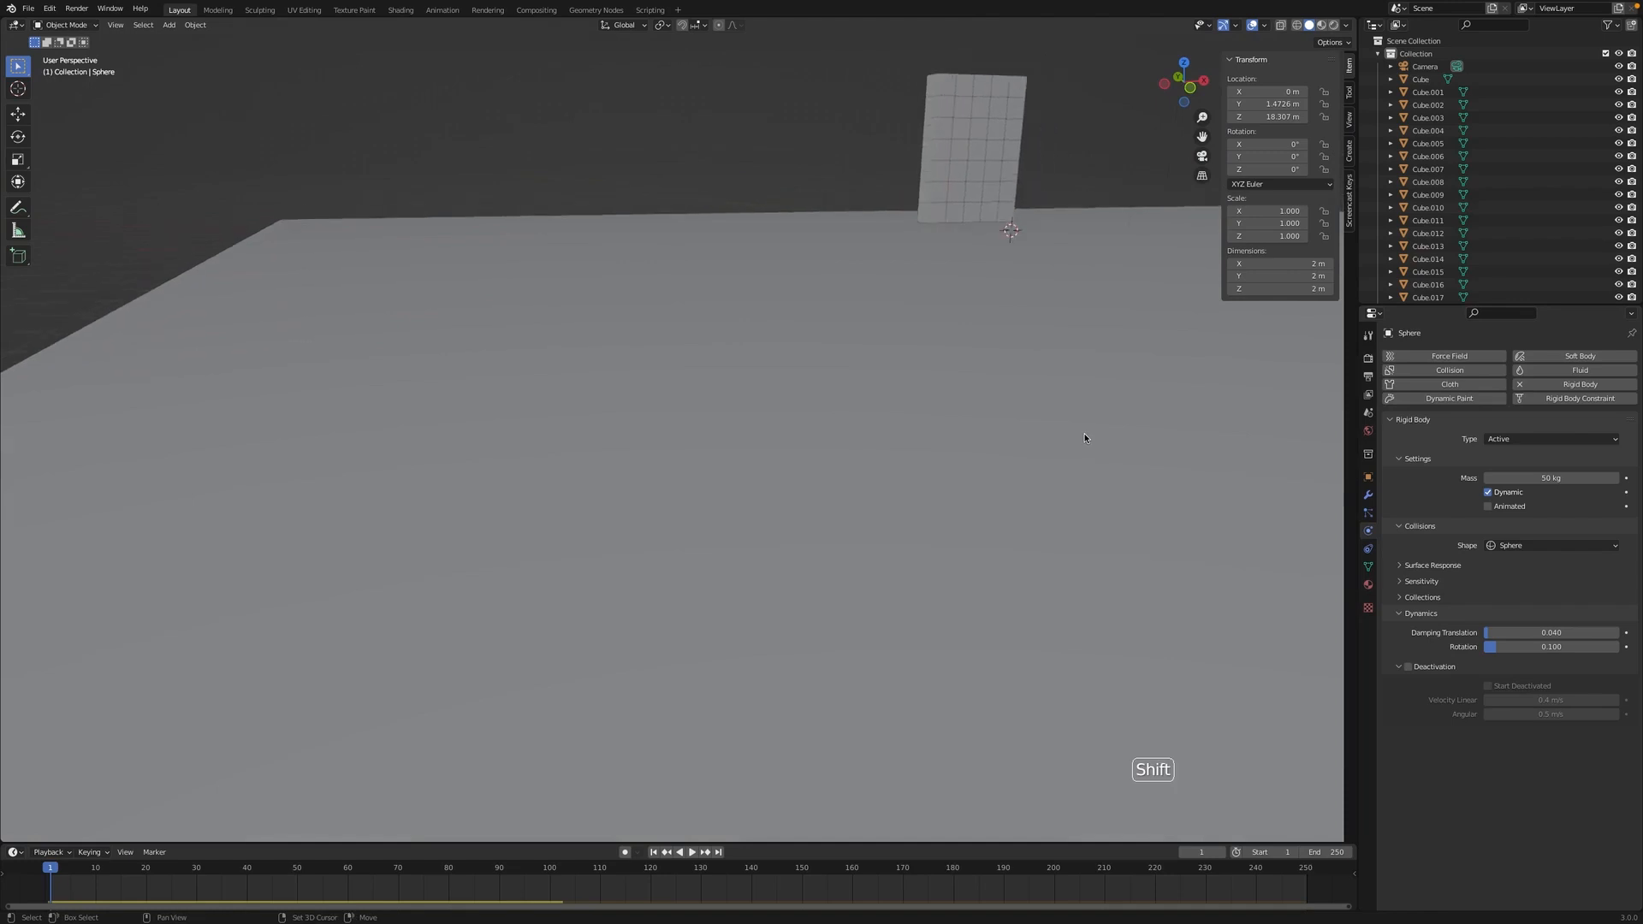
{"action": "scroll", "coordinate": [1085, 438], "scroll_direction": "right", "scroll_amount": 2, "text": "shift"}
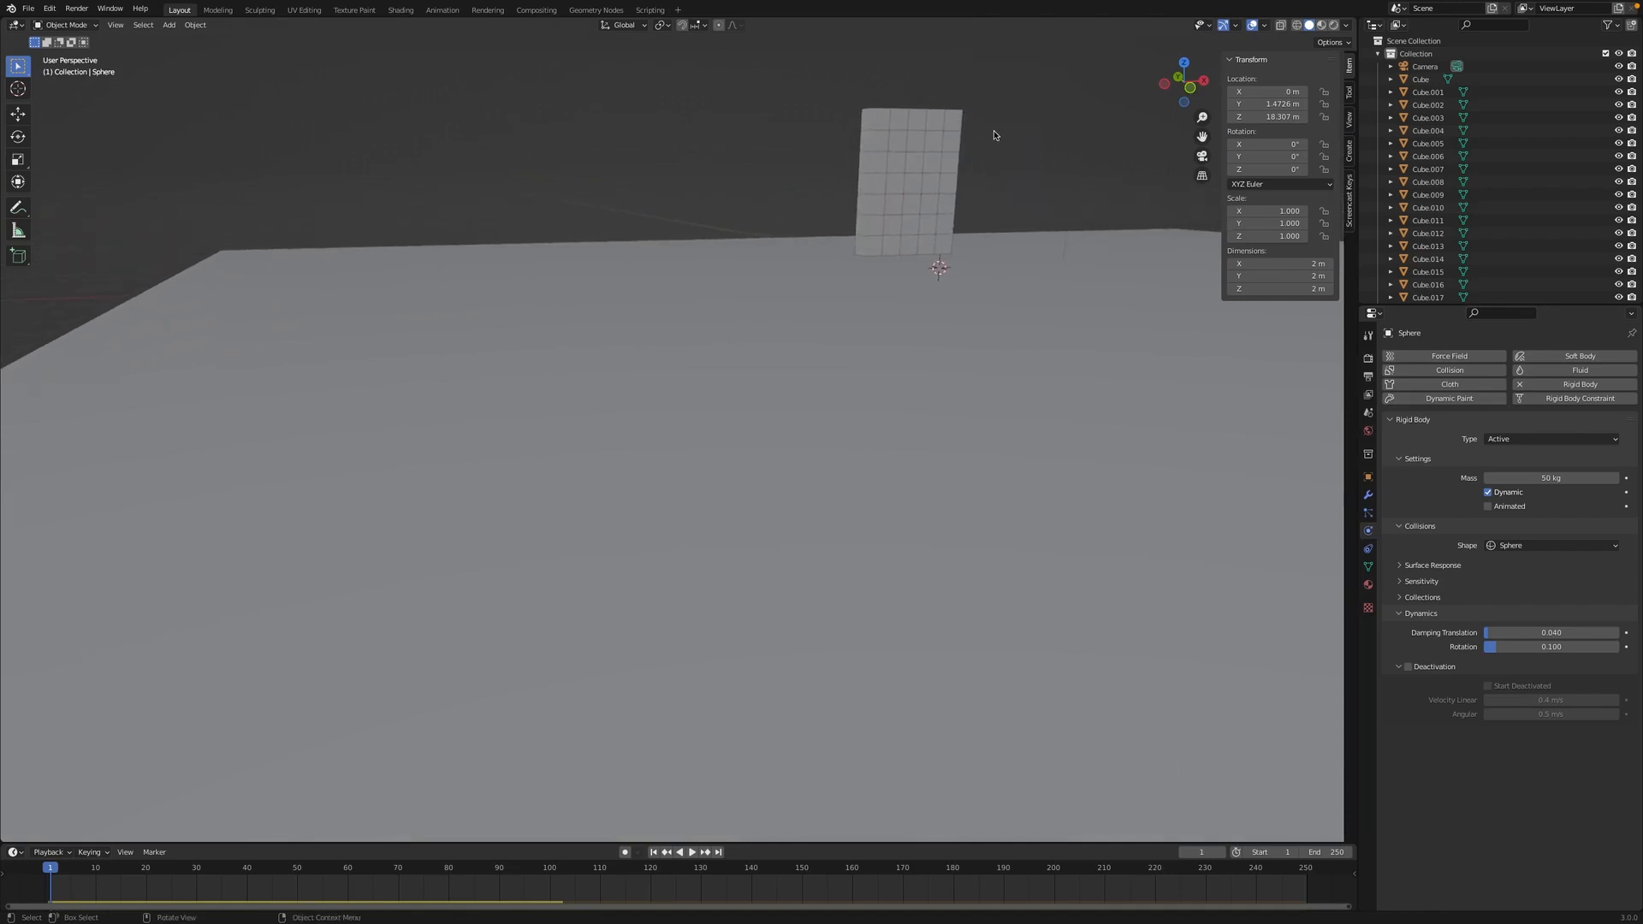
{"action": "scroll", "coordinate": [995, 135], "scroll_direction": "right", "scroll_amount": 4, "text": "shift"}
{"action": "scroll", "coordinate": [996, 135], "scroll_direction": "right", "scroll_amount": 2, "text": "shift"}
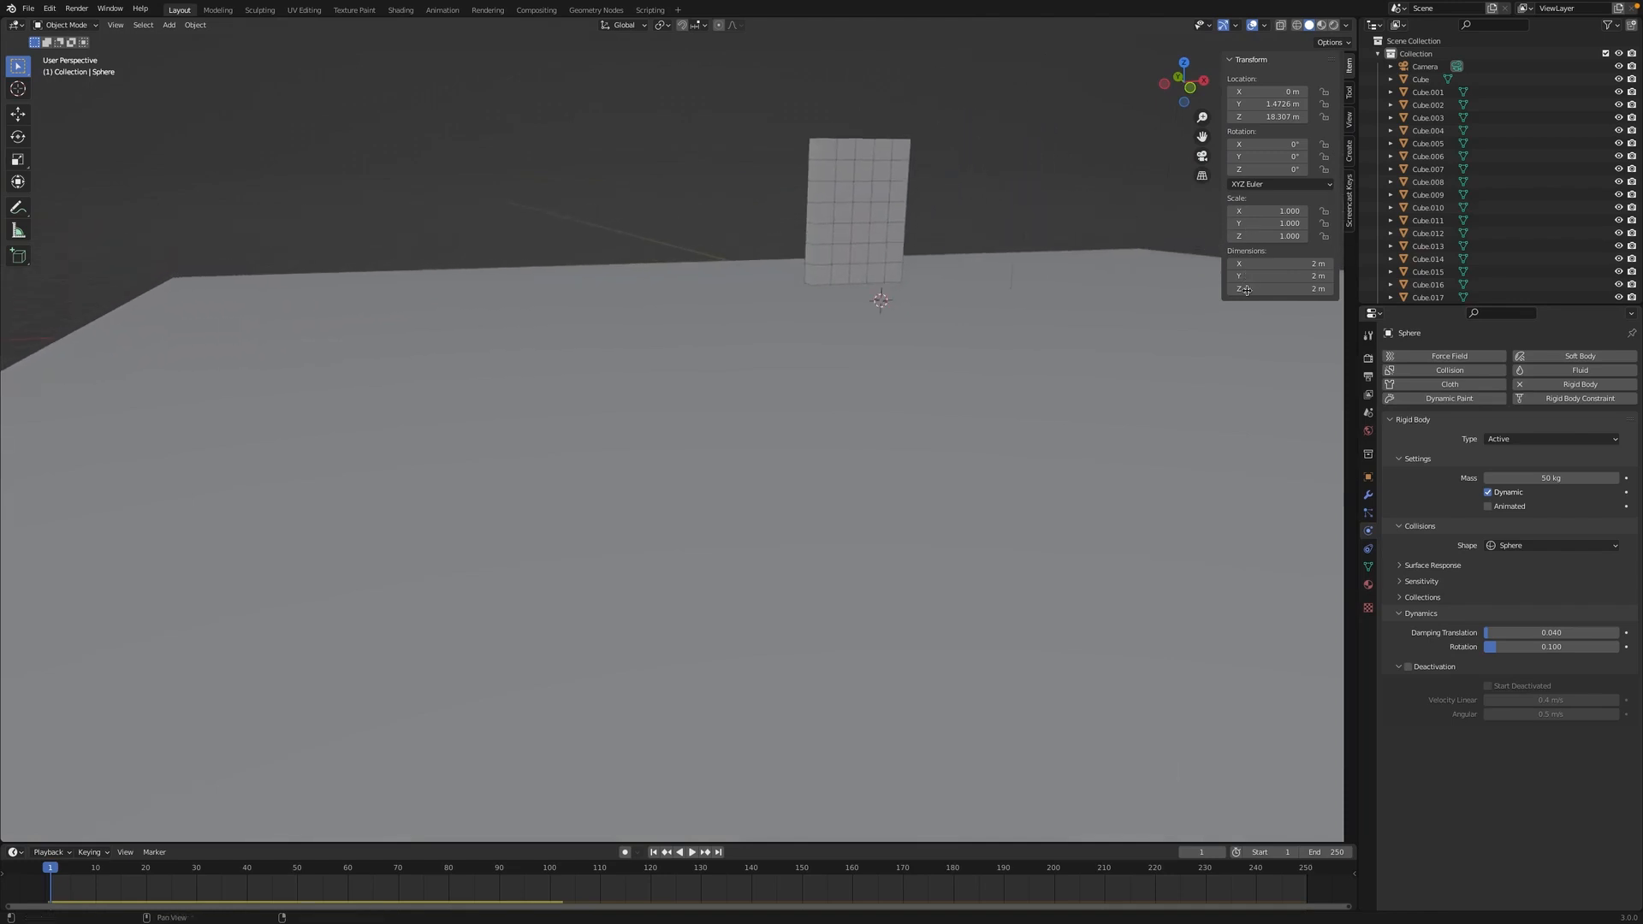
Step: Apply the scale of all objects in the scene and clear the selection
{"action": "left_click", "coordinate": [818, 145]}
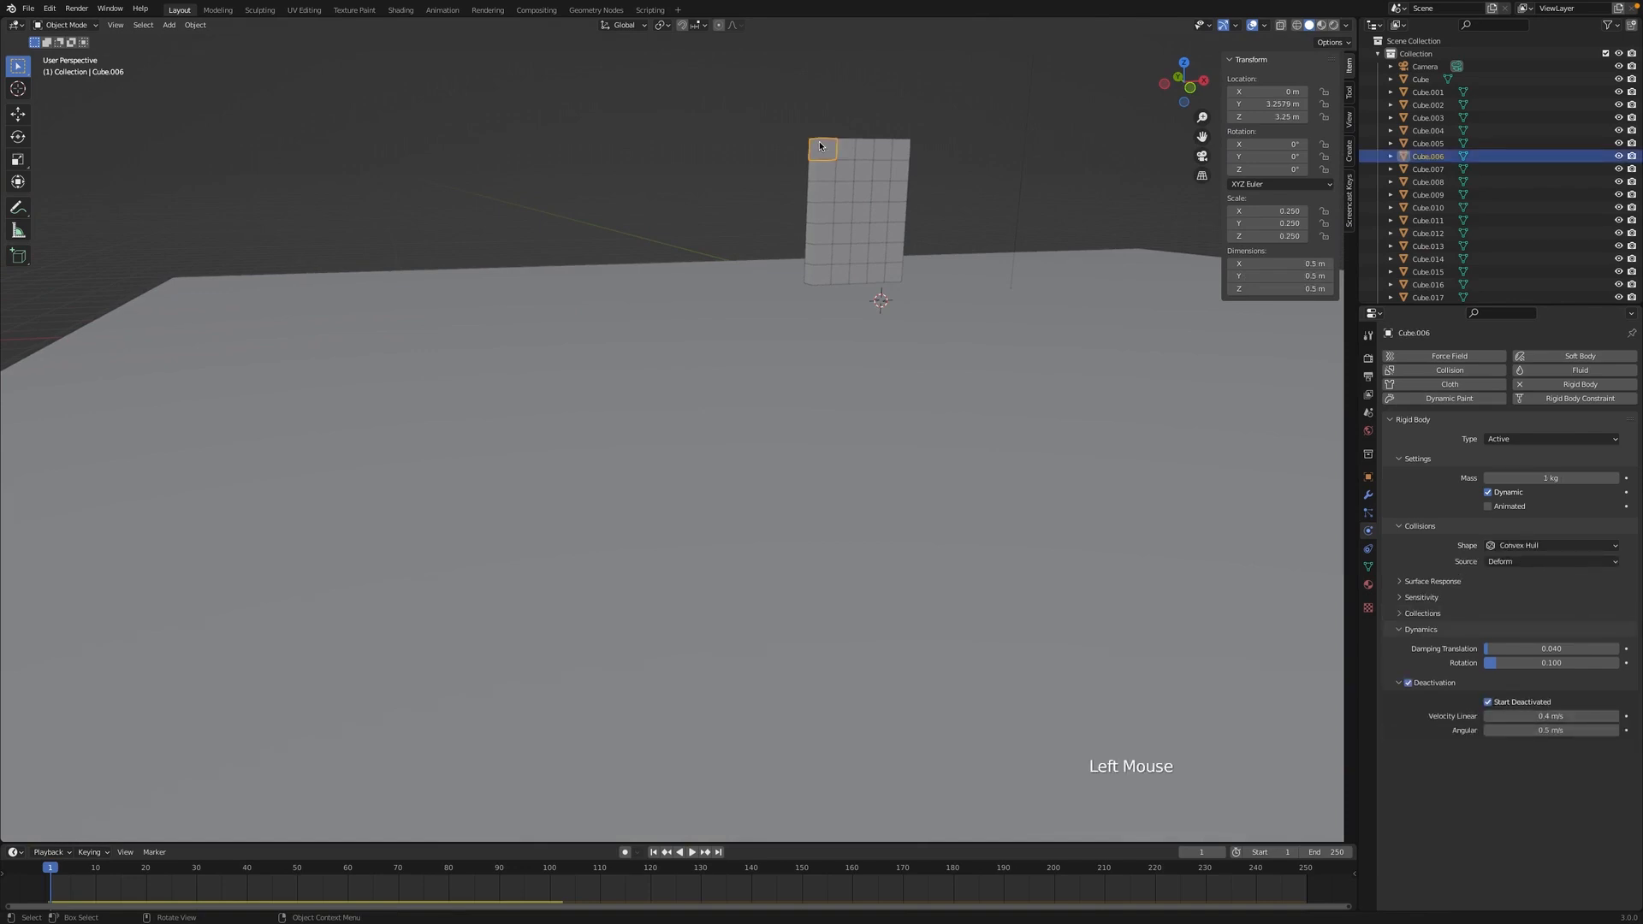
{"action": "left_click_drag", "start_coordinate": [786, 141], "coordinate": [901, 281]}
{"action": "scroll", "coordinate": [755, 259], "scroll_direction": "down", "scroll_amount": 8}
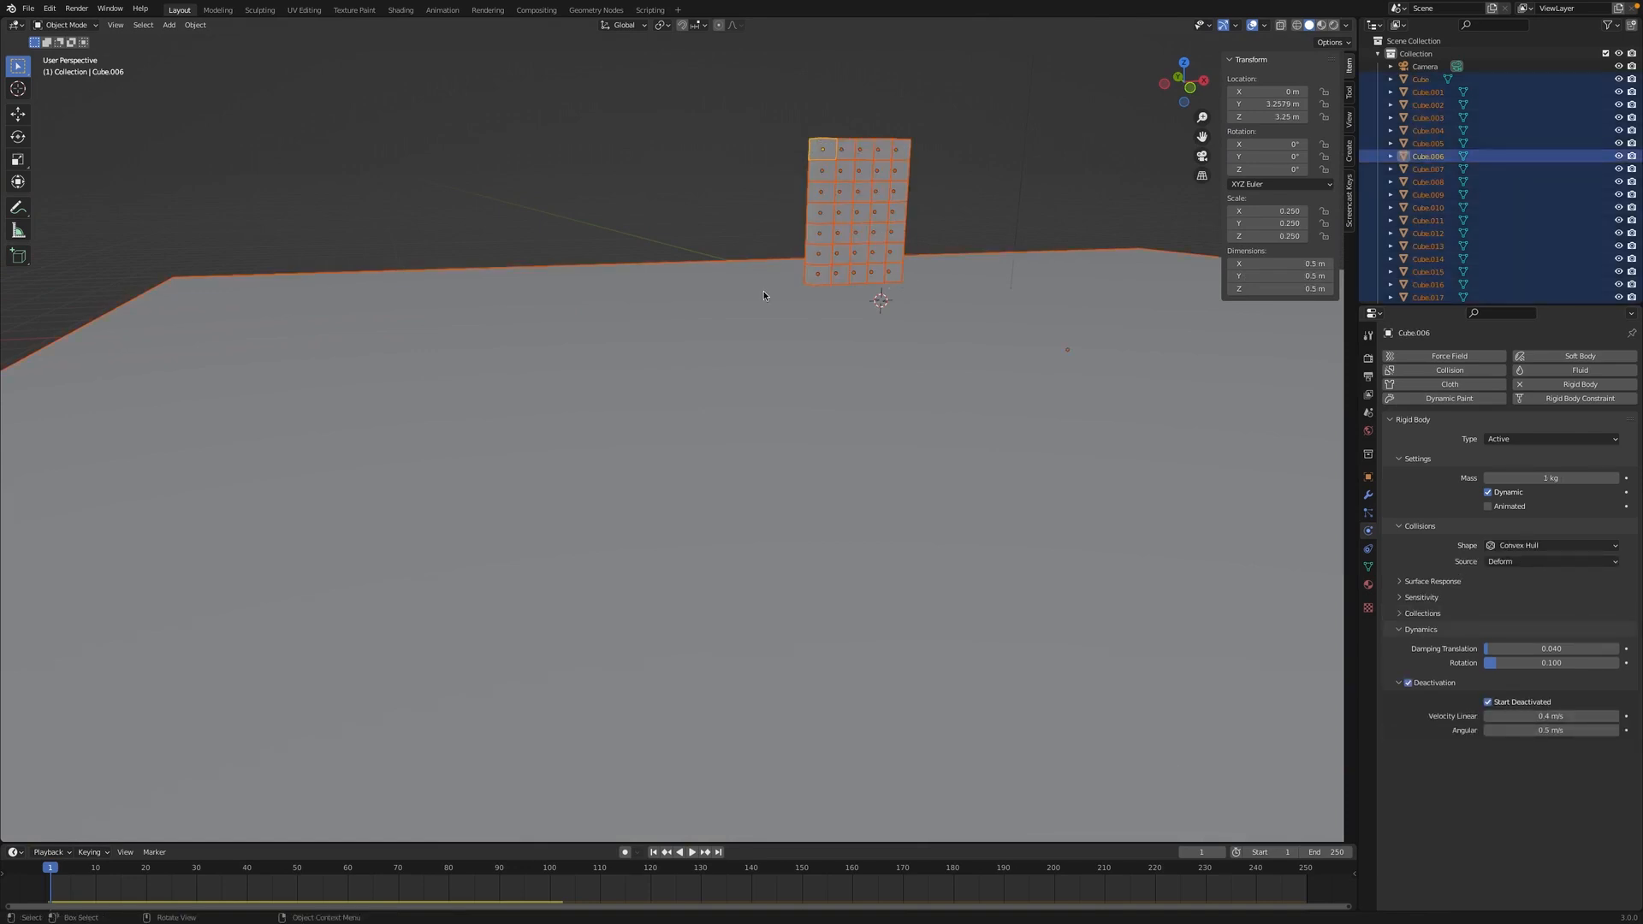
{"action": "scroll", "coordinate": [763, 296], "scroll_direction": "down", "scroll_amount": 2}
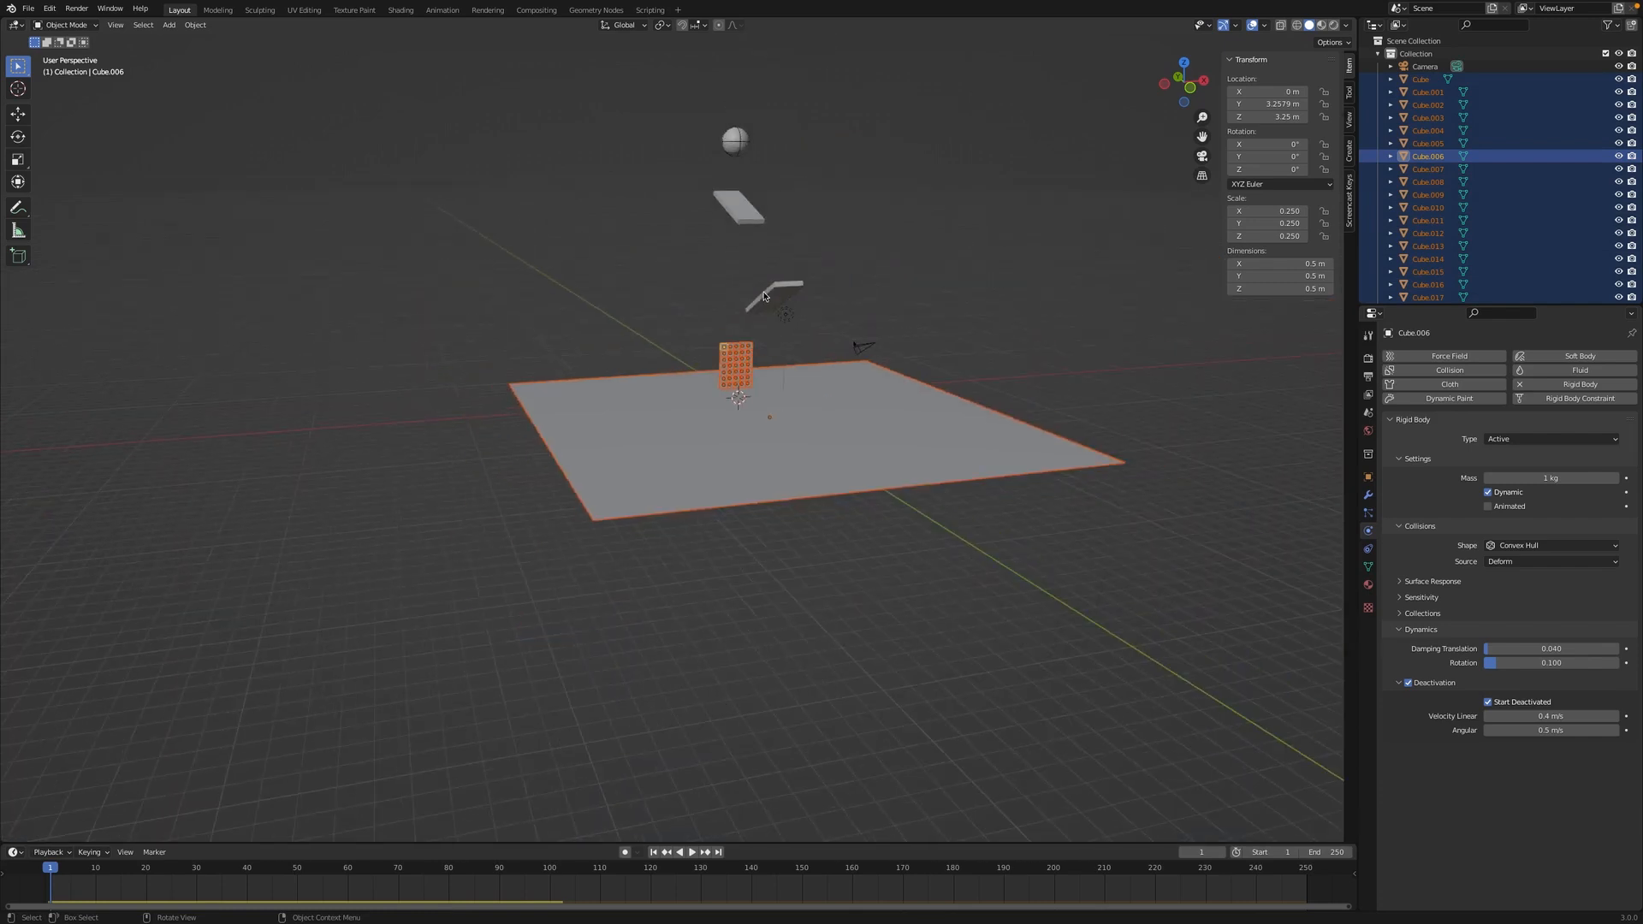
{"action": "key", "text": "a"}
{"action": "left_click", "coordinate": [194, 26]}
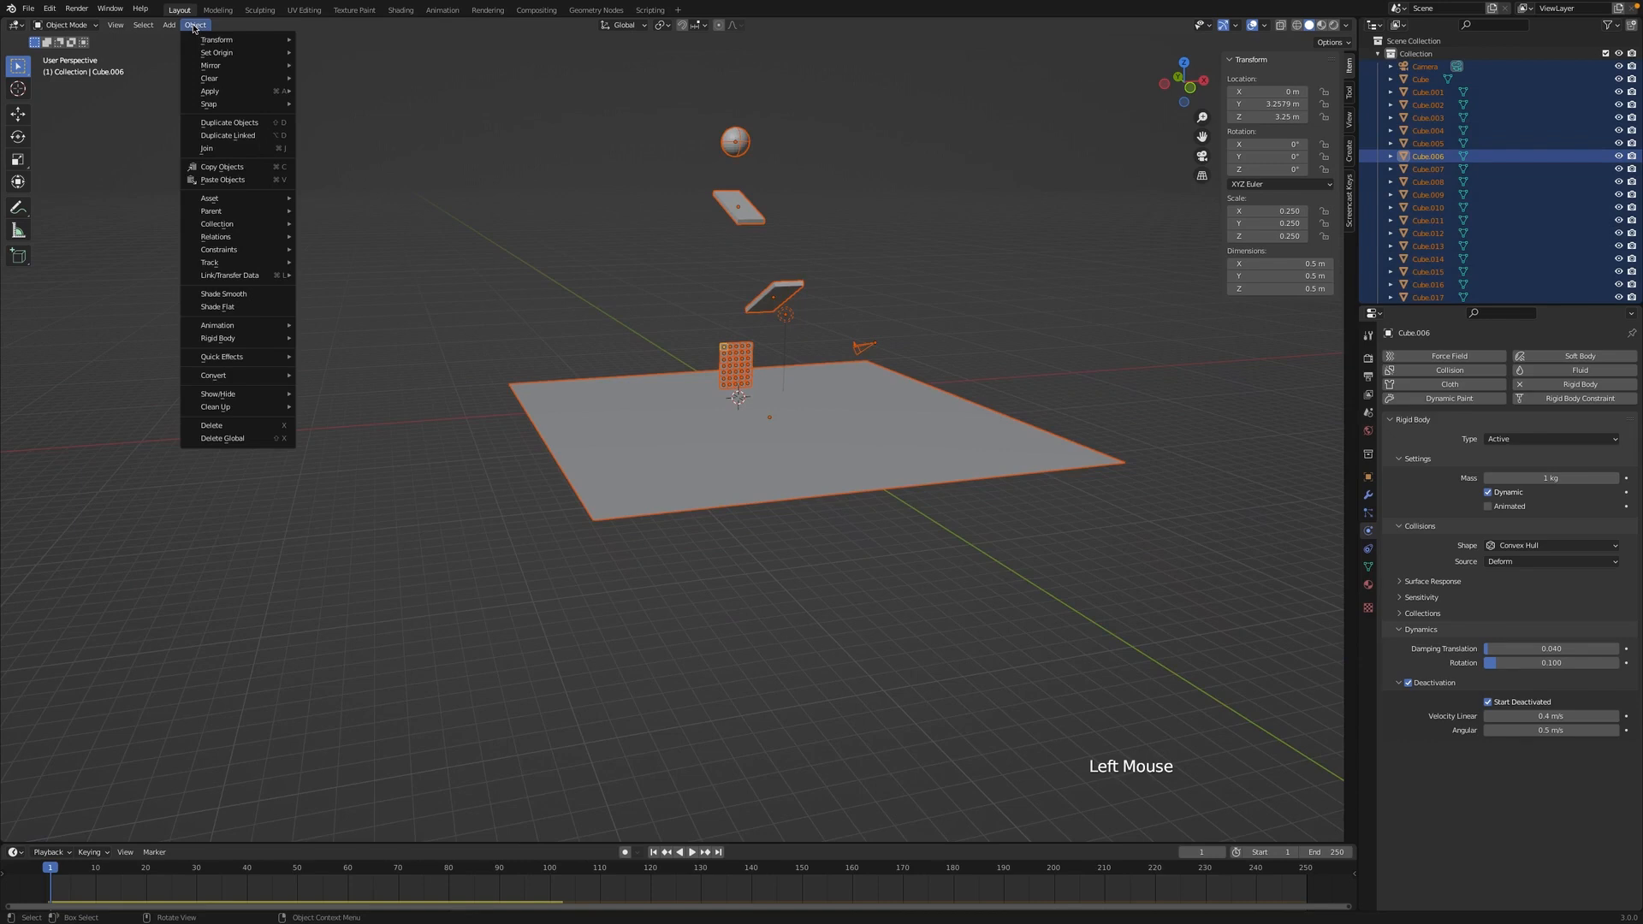
{"action": "mouse_move", "coordinate": [253, 94]}
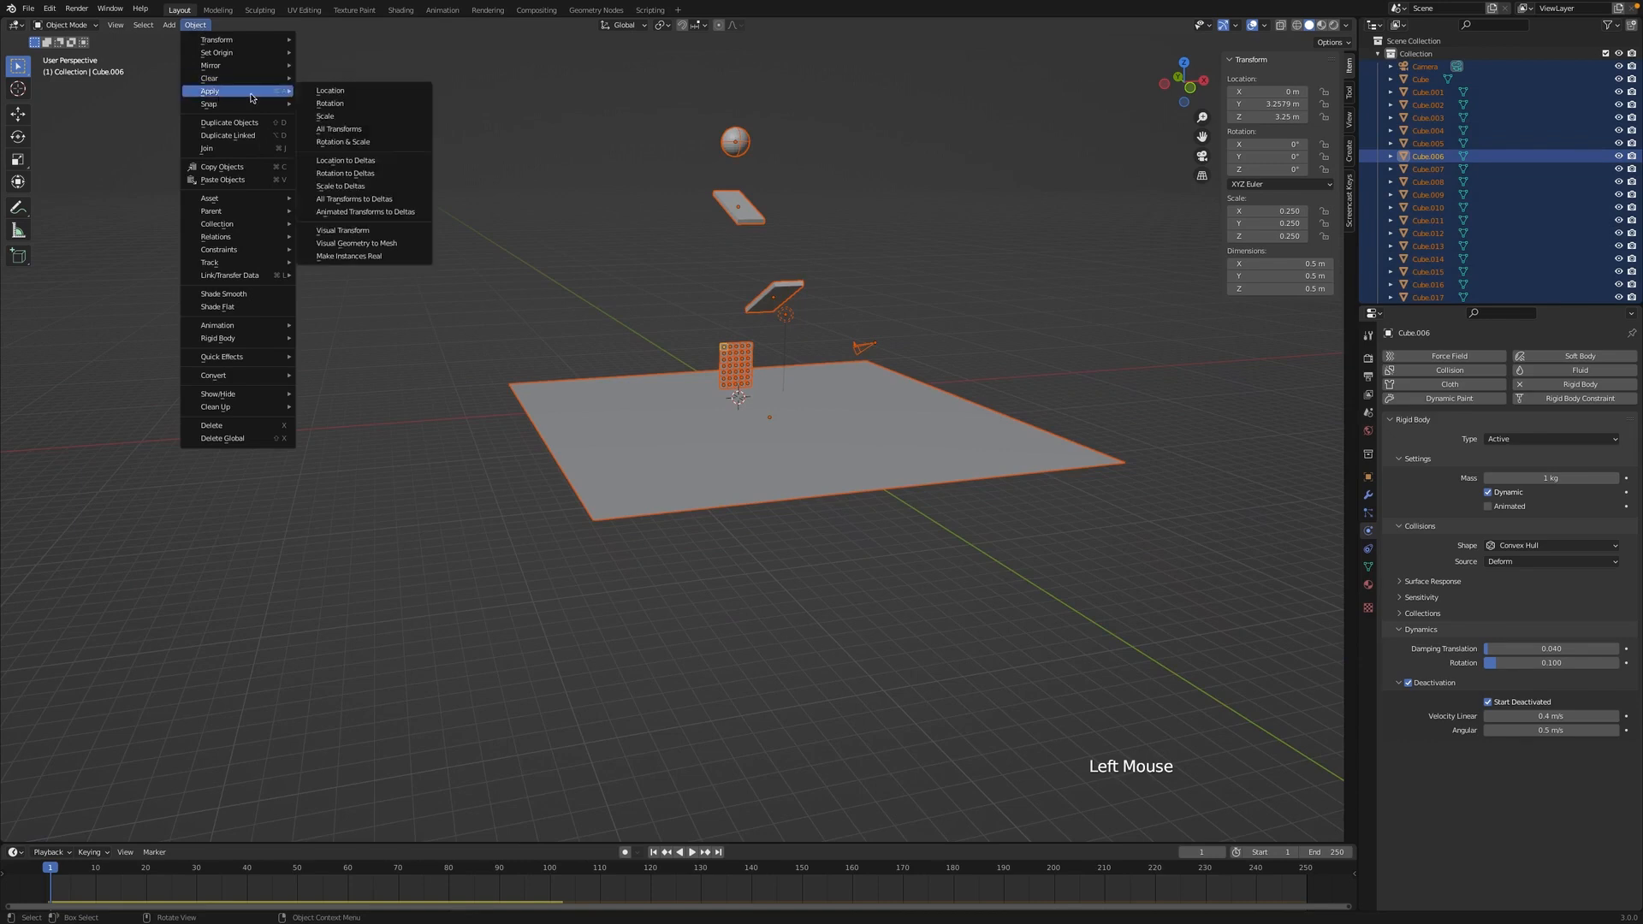
{"action": "left_click", "coordinate": [332, 119]}
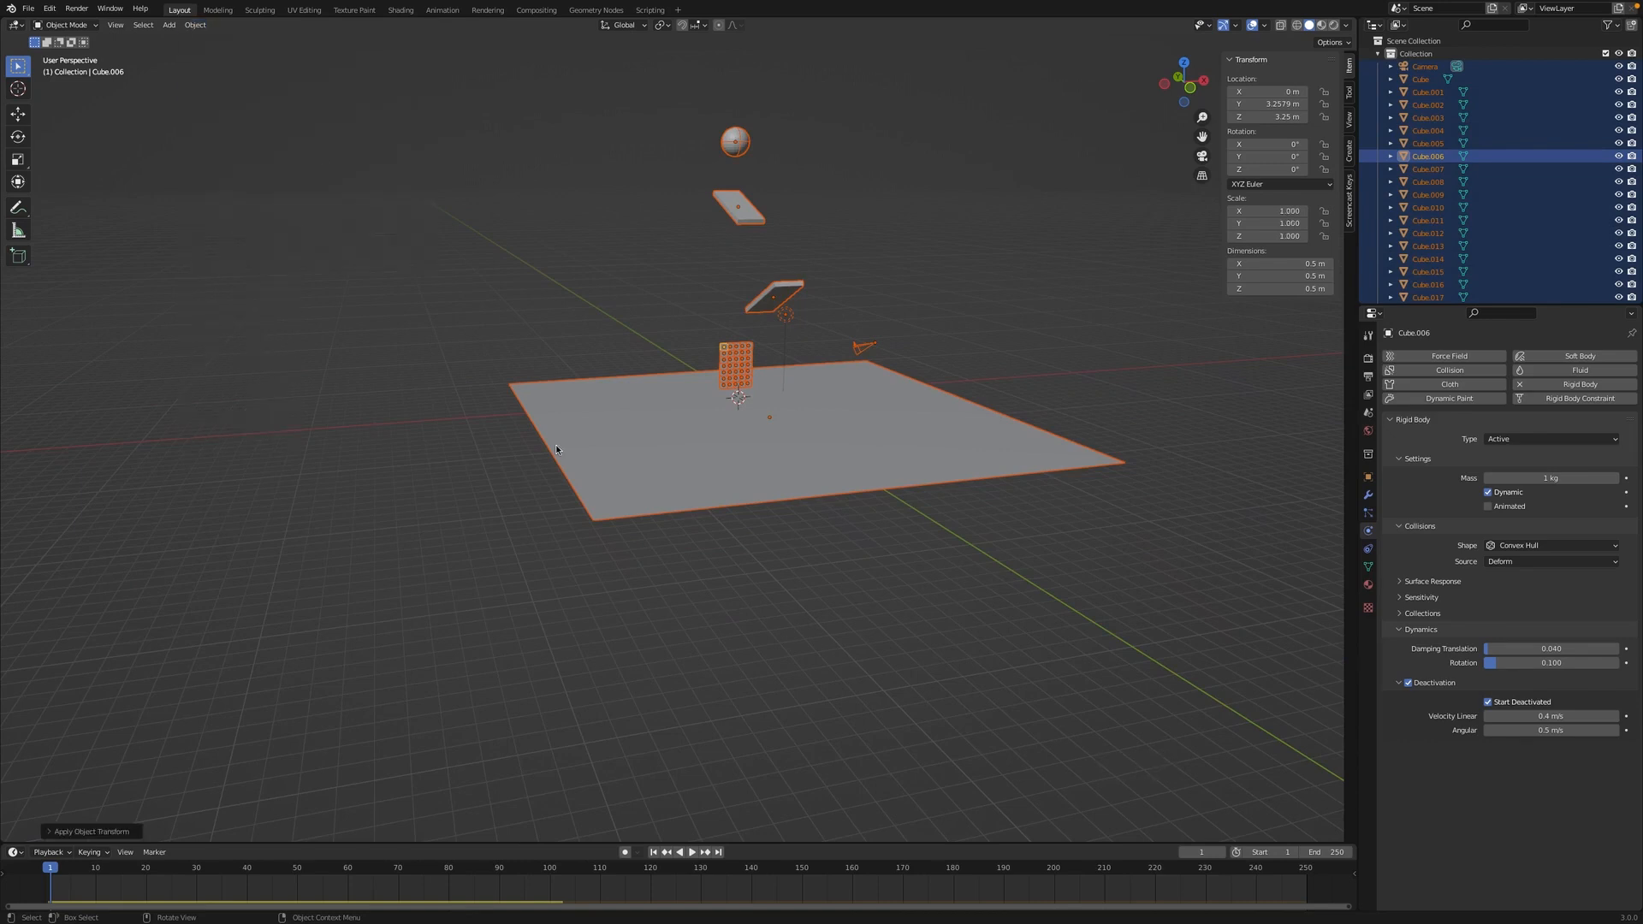
{"action": "left_click", "coordinate": [997, 557]}
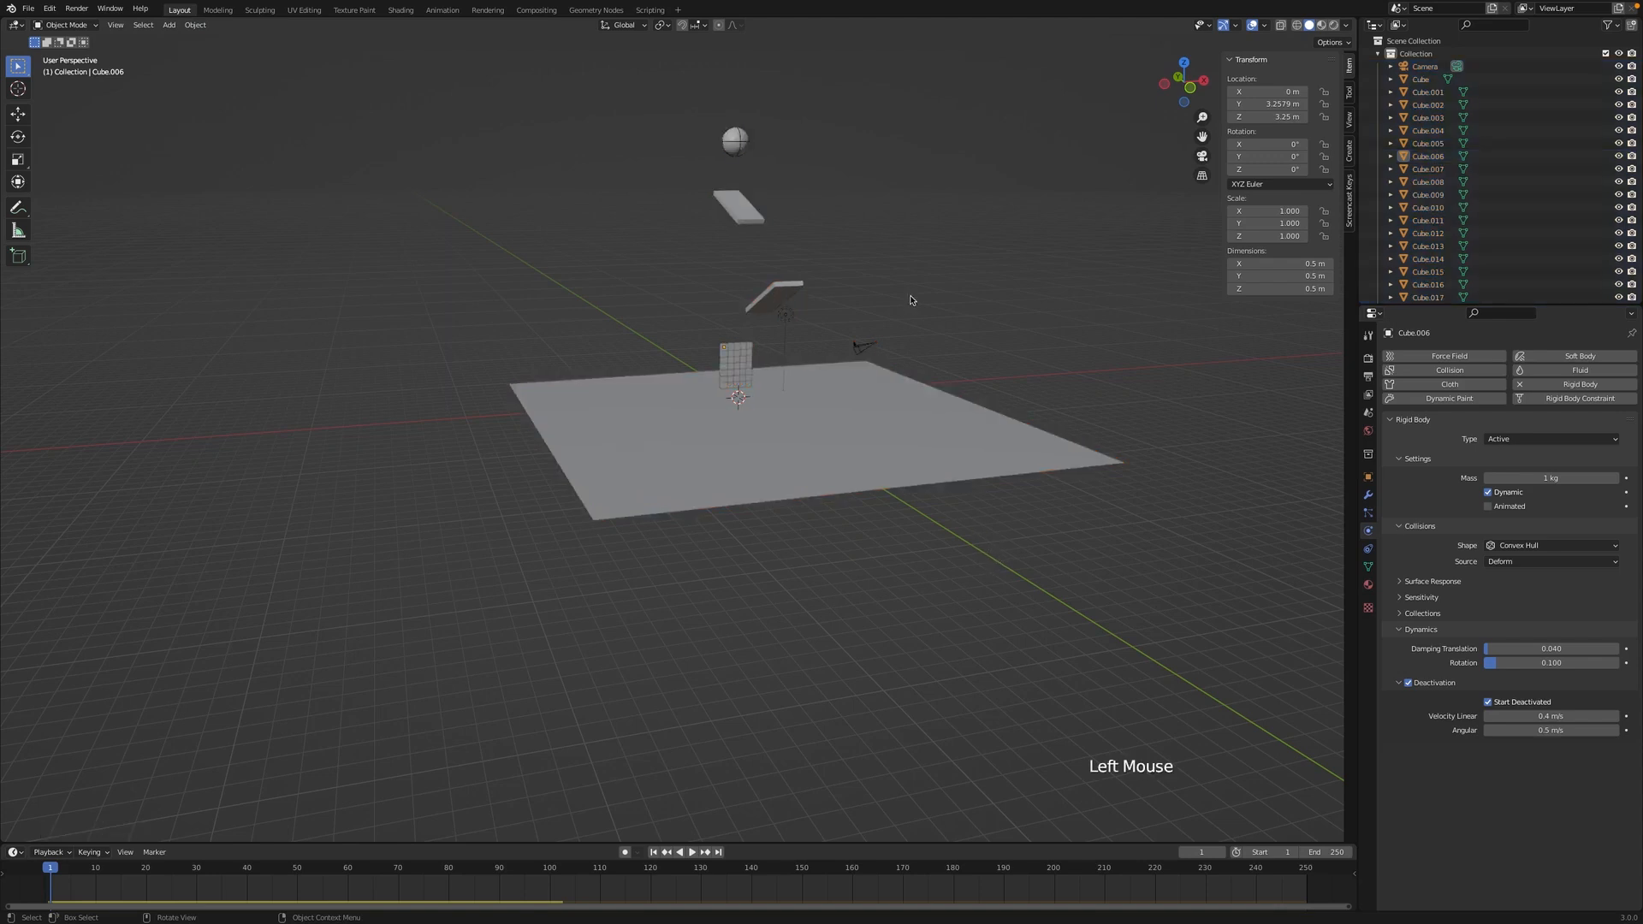
Step: Move the ground plane about 12.9 m along the global Y axis so it extends well past the cube wall
{"action": "scroll", "coordinate": [911, 300], "scroll_direction": "right", "scroll_amount": 10}
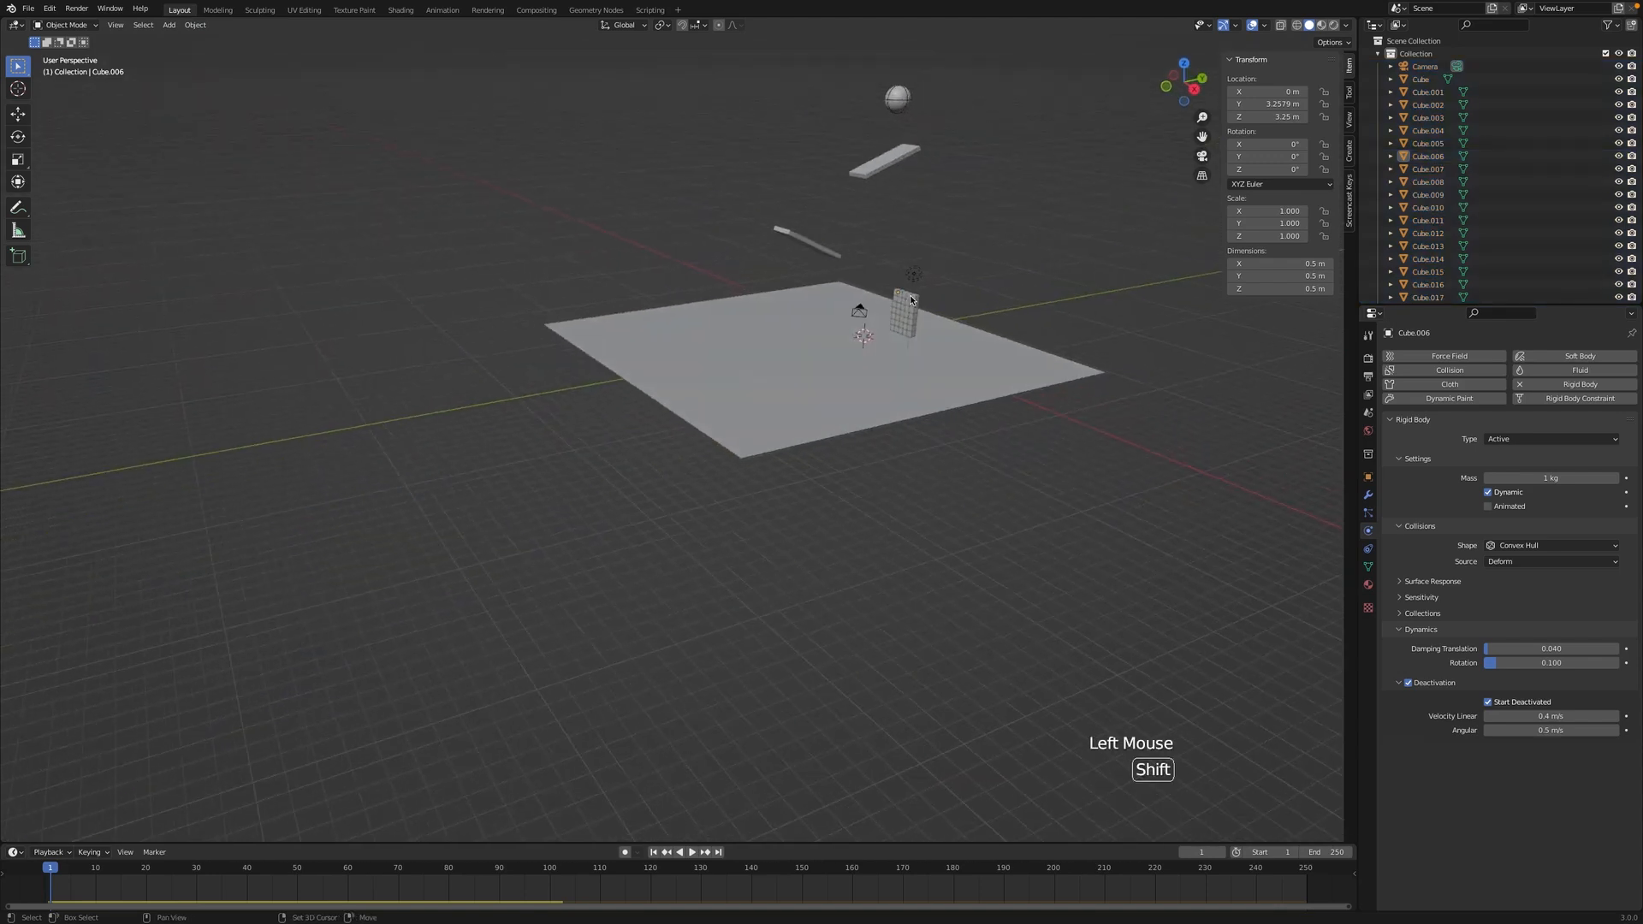
{"action": "scroll", "coordinate": [912, 300], "scroll_direction": "right", "scroll_amount": 5, "text": "shift"}
{"action": "scroll", "coordinate": [912, 301], "scroll_direction": "up", "scroll_amount": 3, "text": "shift"}
{"action": "scroll", "coordinate": [895, 290], "scroll_direction": "down", "scroll_amount": 1}
{"action": "scroll", "coordinate": [894, 292], "scroll_direction": "down", "scroll_amount": 1}
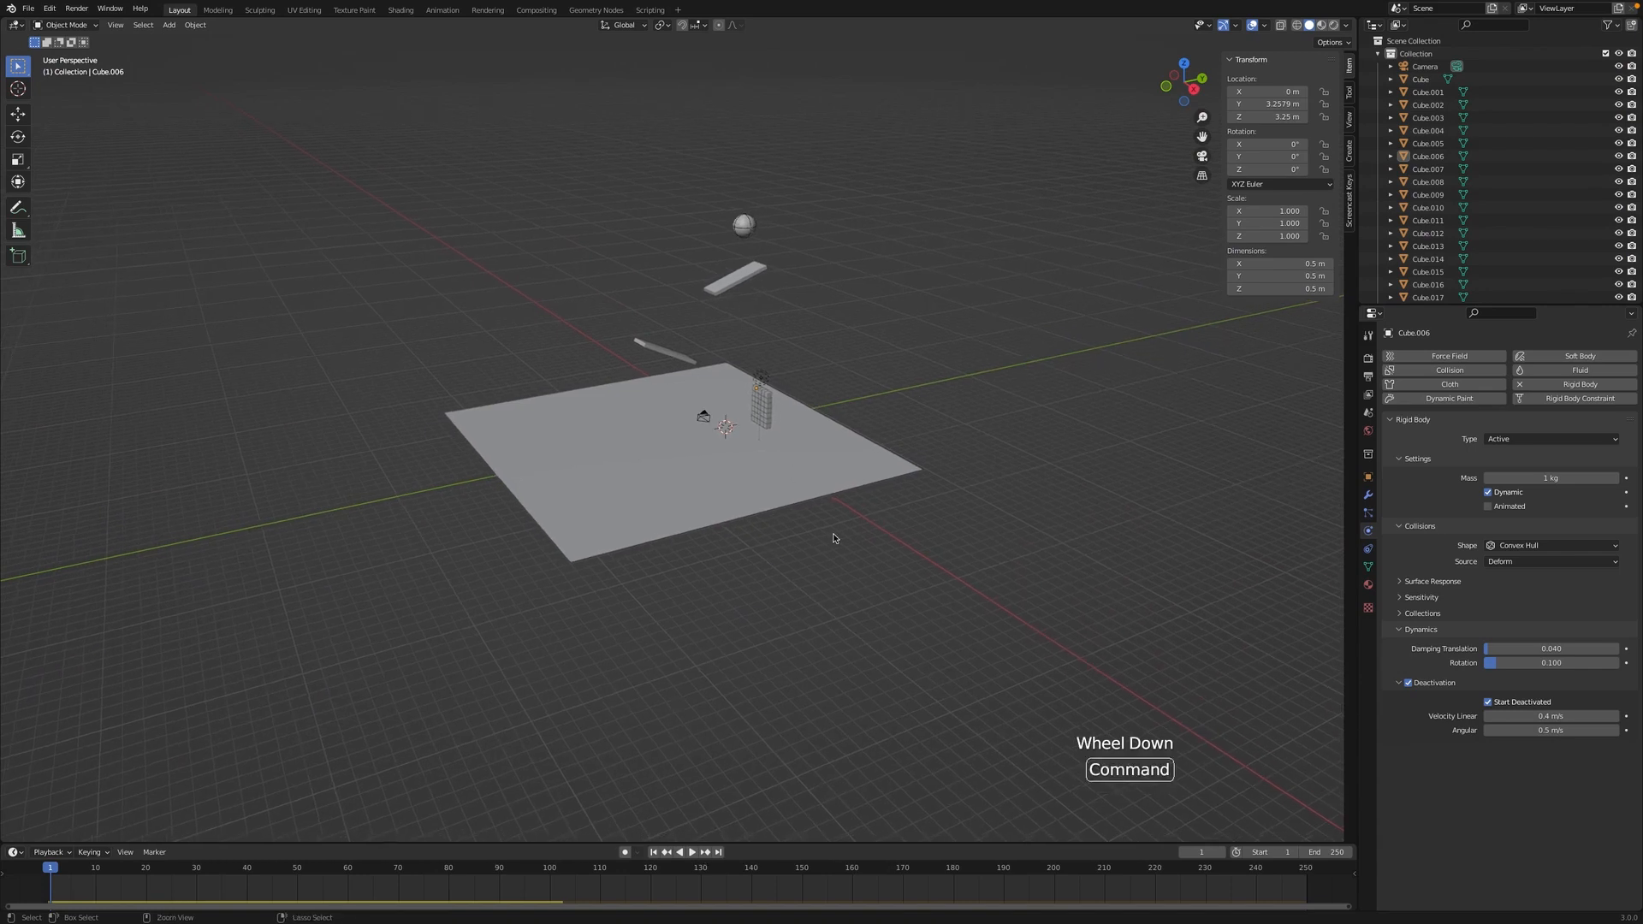
{"action": "scroll", "coordinate": [833, 537], "scroll_direction": "down", "scroll_amount": 2, "text": "super"}
{"action": "scroll", "coordinate": [833, 537], "scroll_direction": "up", "scroll_amount": 5, "text": "super"}
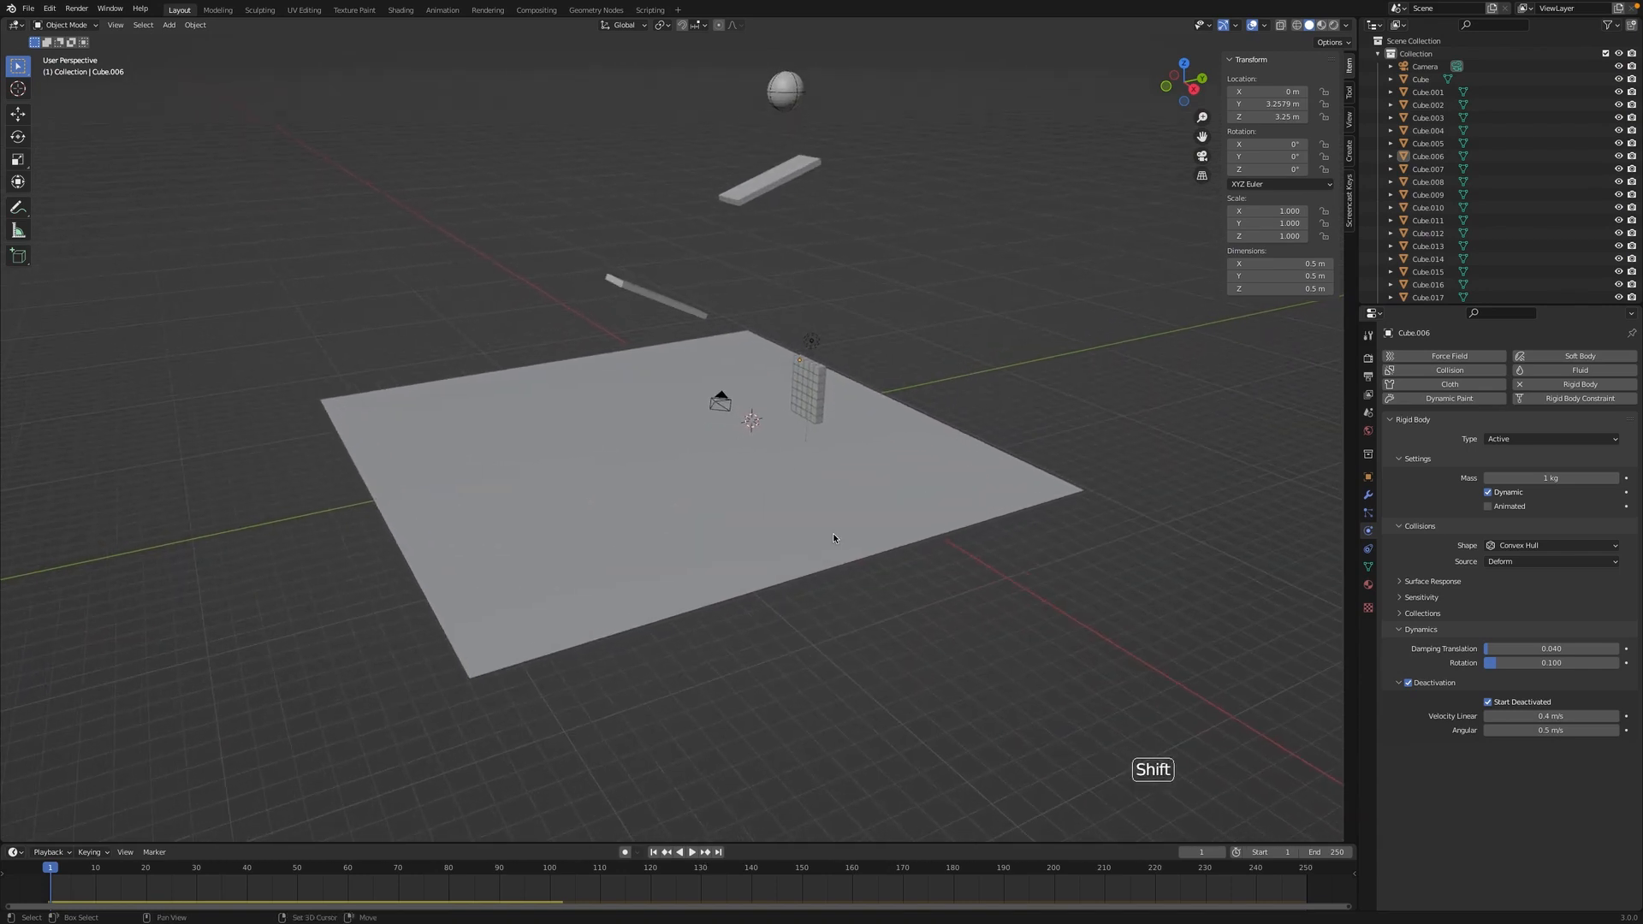
{"action": "scroll", "coordinate": [833, 538], "scroll_direction": "up", "scroll_amount": 2, "text": "shift"}
{"action": "scroll", "coordinate": [834, 538], "scroll_direction": "right", "scroll_amount": 1, "text": "shift"}
{"action": "left_click", "coordinate": [731, 560]}
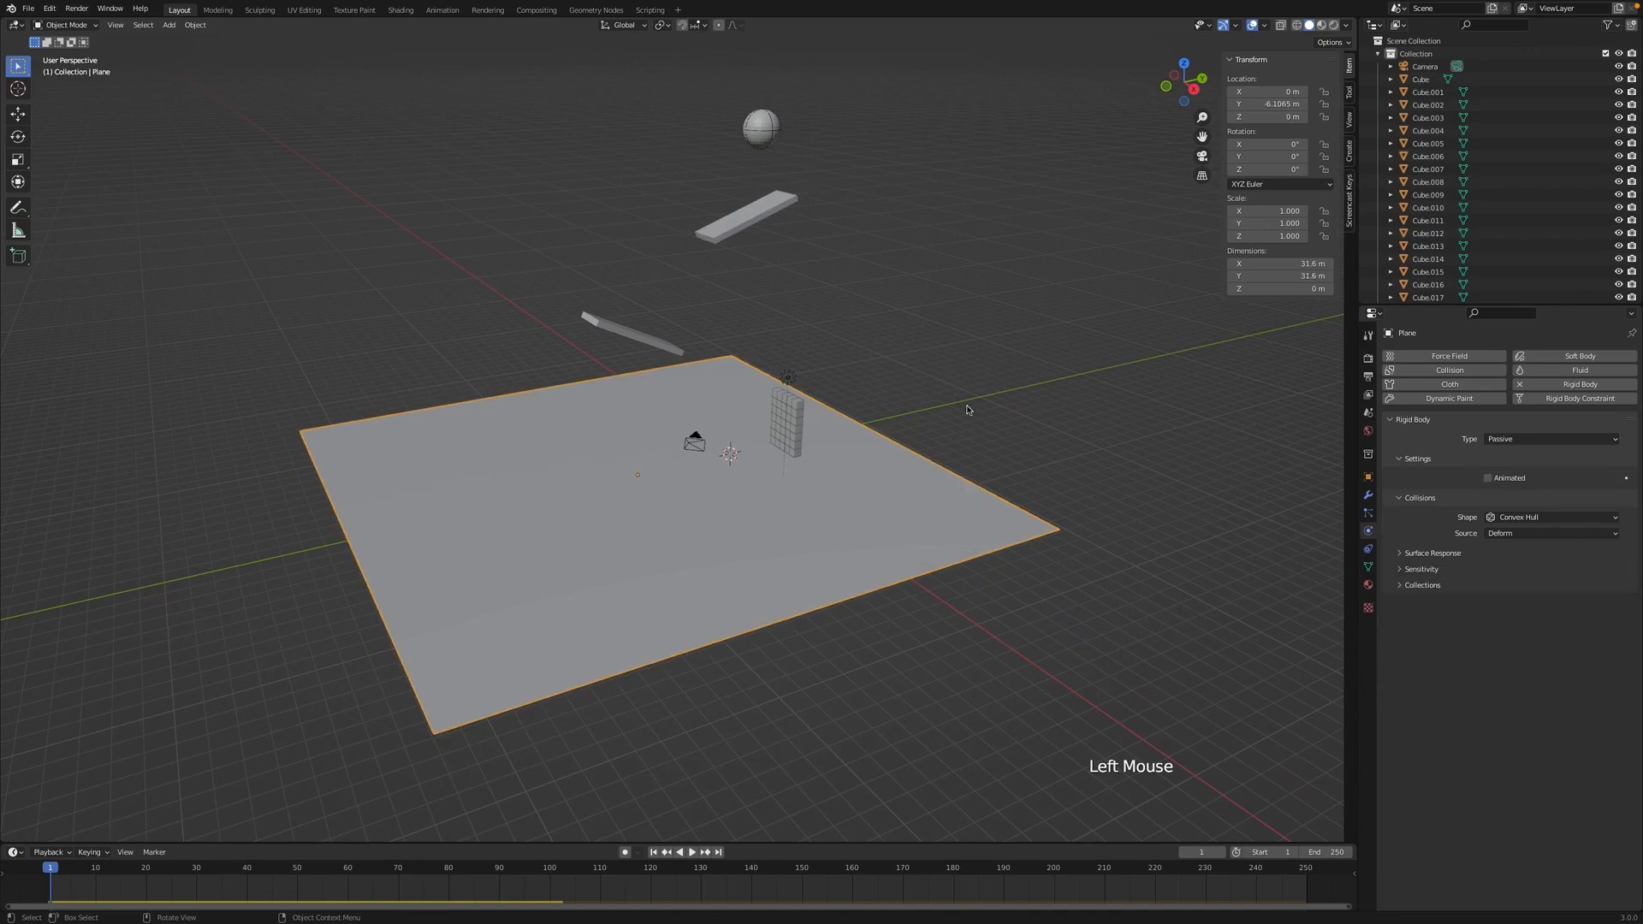
{"action": "key", "text": "g"}
{"action": "key", "text": "y"}
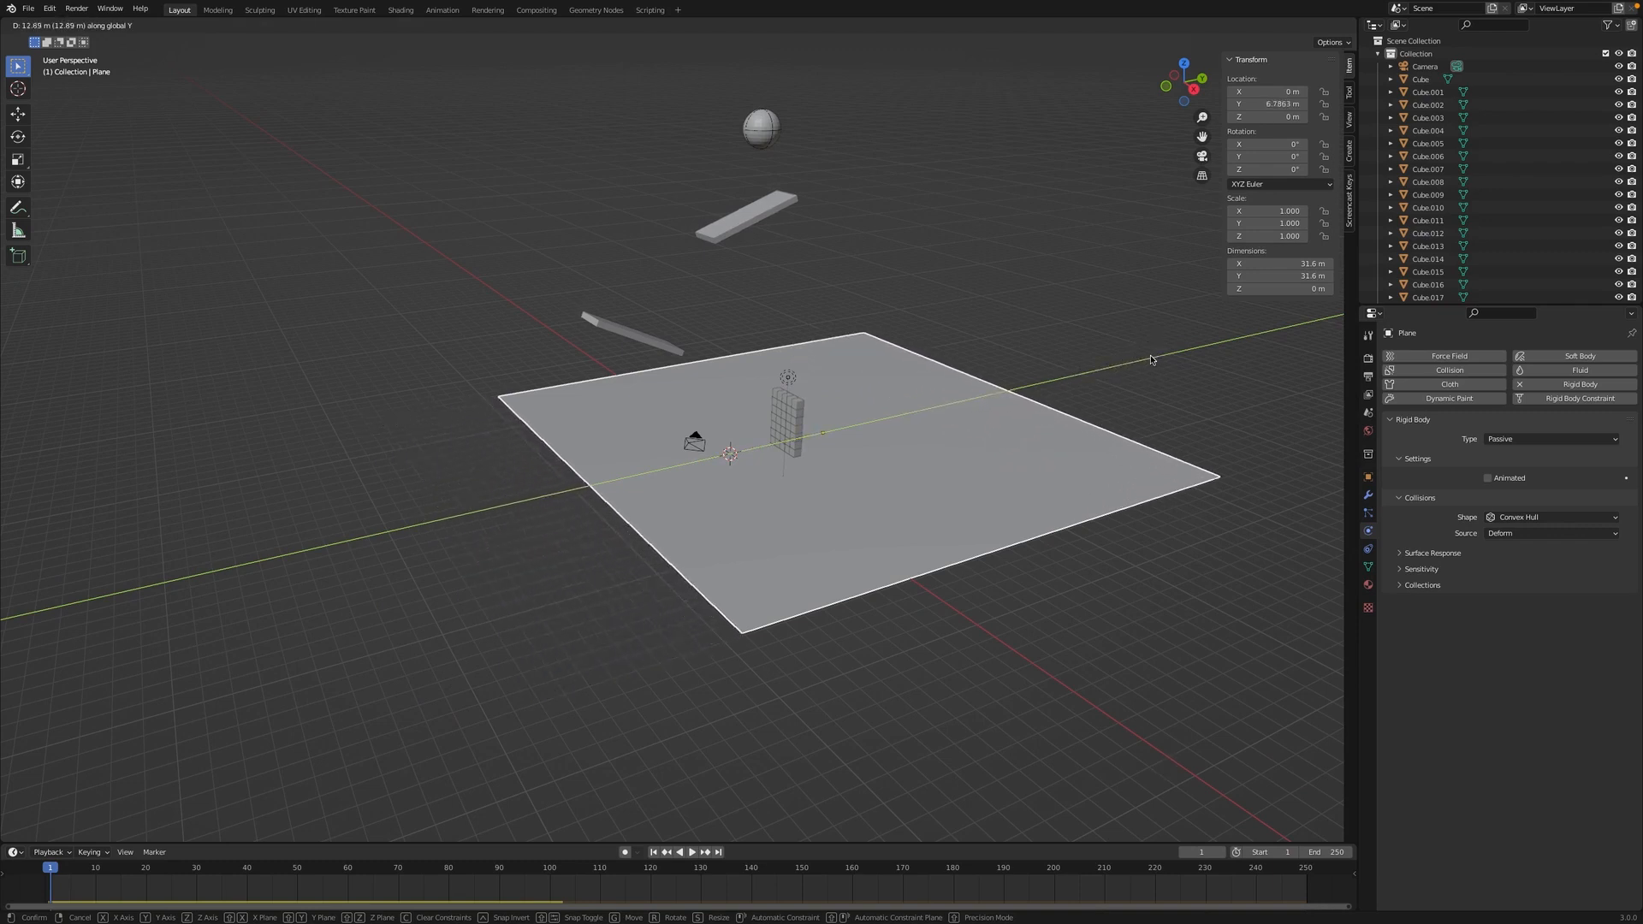
{"action": "left_click", "coordinate": [1149, 357]}
{"action": "left_click", "coordinate": [718, 704]}
Step: Play the simulation until the ball has broken through the cube wall, and pause it around frame 124
{"action": "key", "text": "space"}
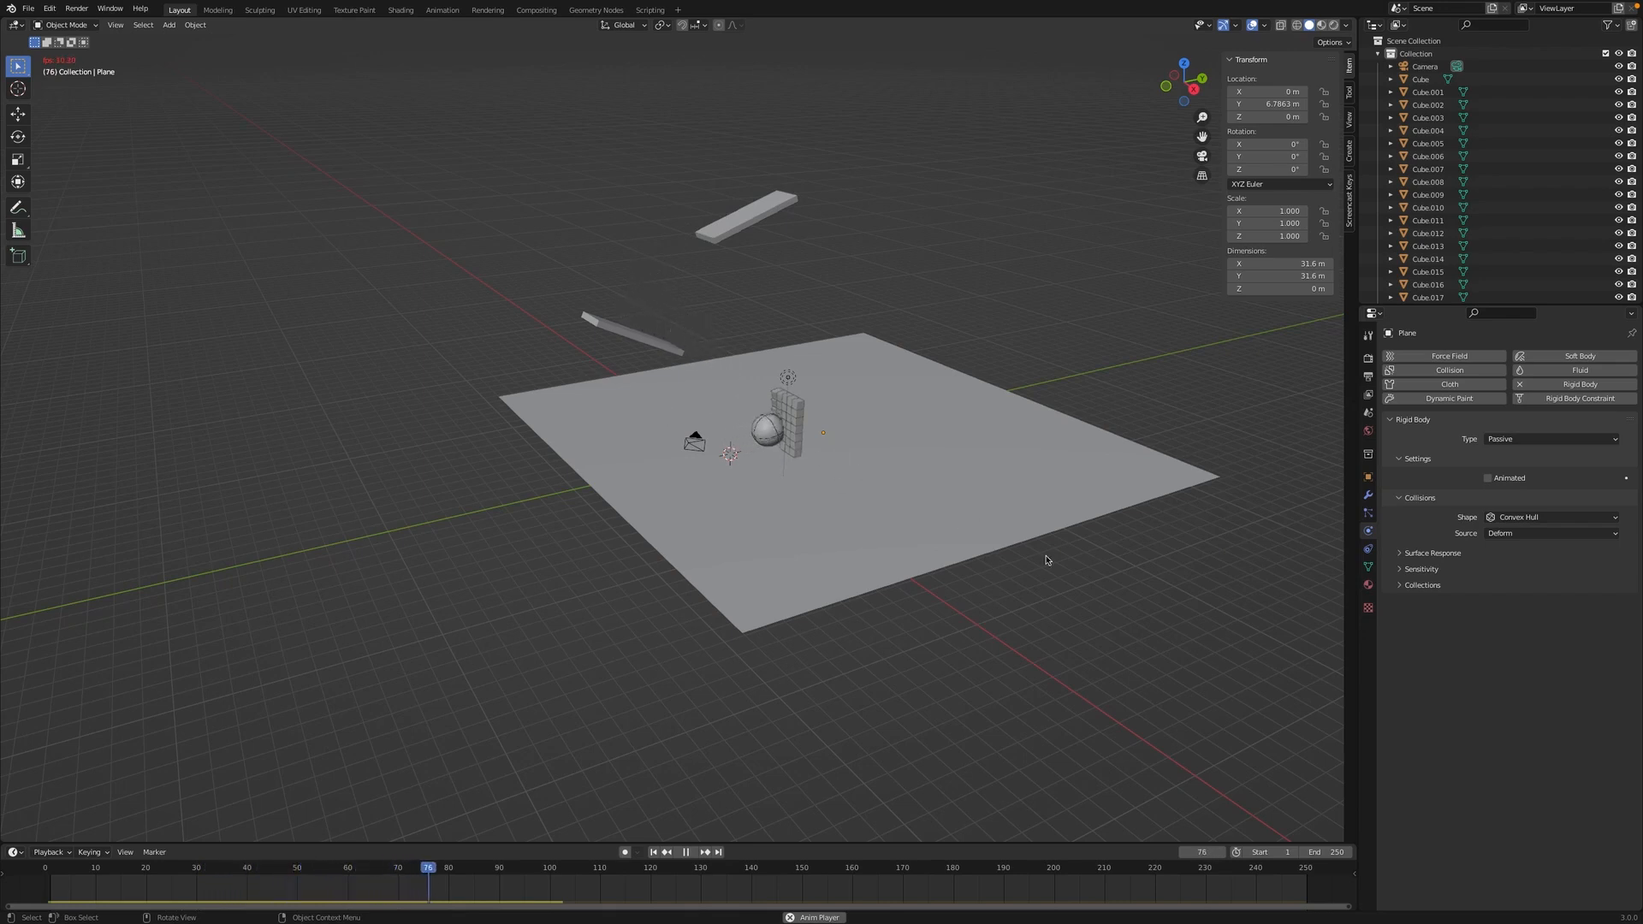
{"action": "scroll", "coordinate": [1013, 524], "scroll_direction": "up", "scroll_amount": 2}
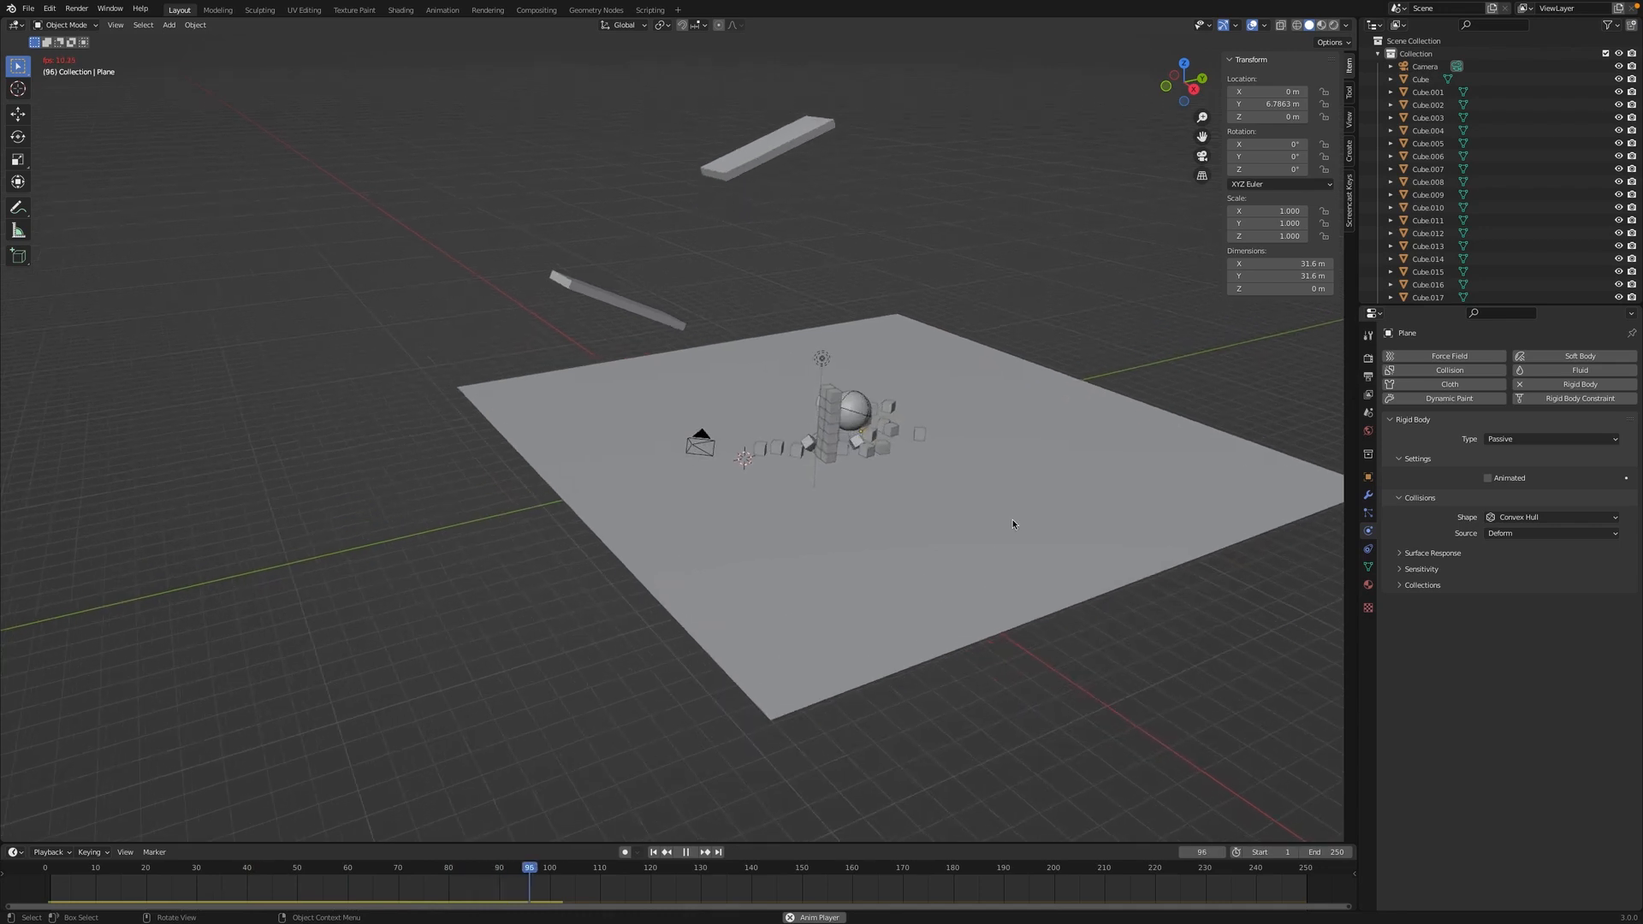
{"action": "scroll", "coordinate": [1013, 524], "scroll_direction": "up", "scroll_amount": 3}
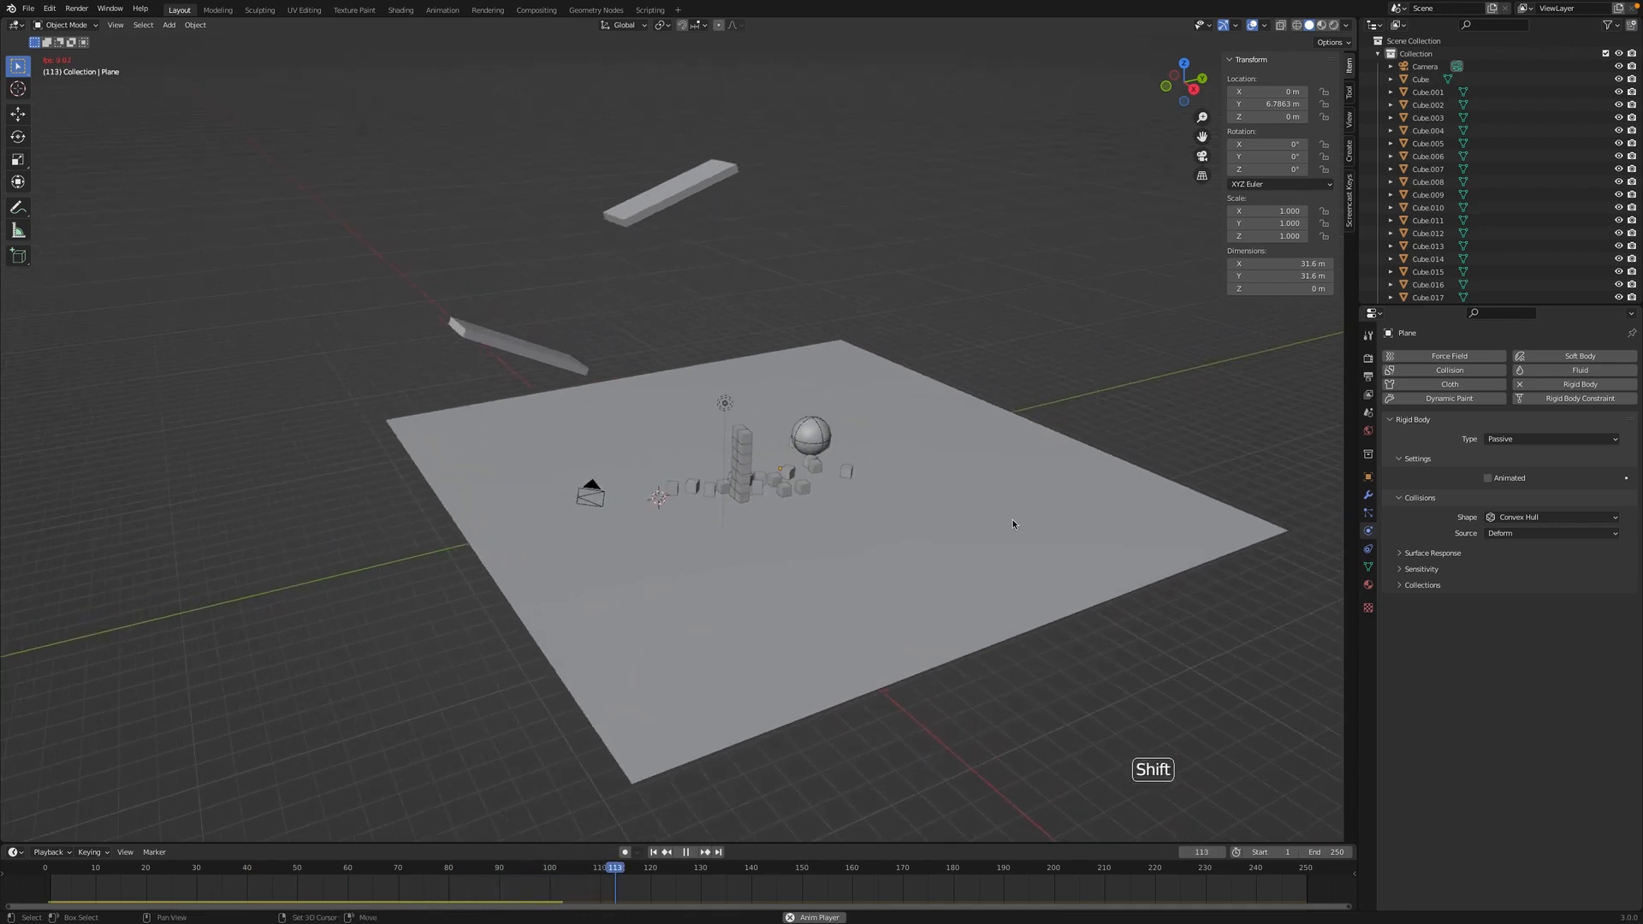
{"action": "key", "text": "space"}
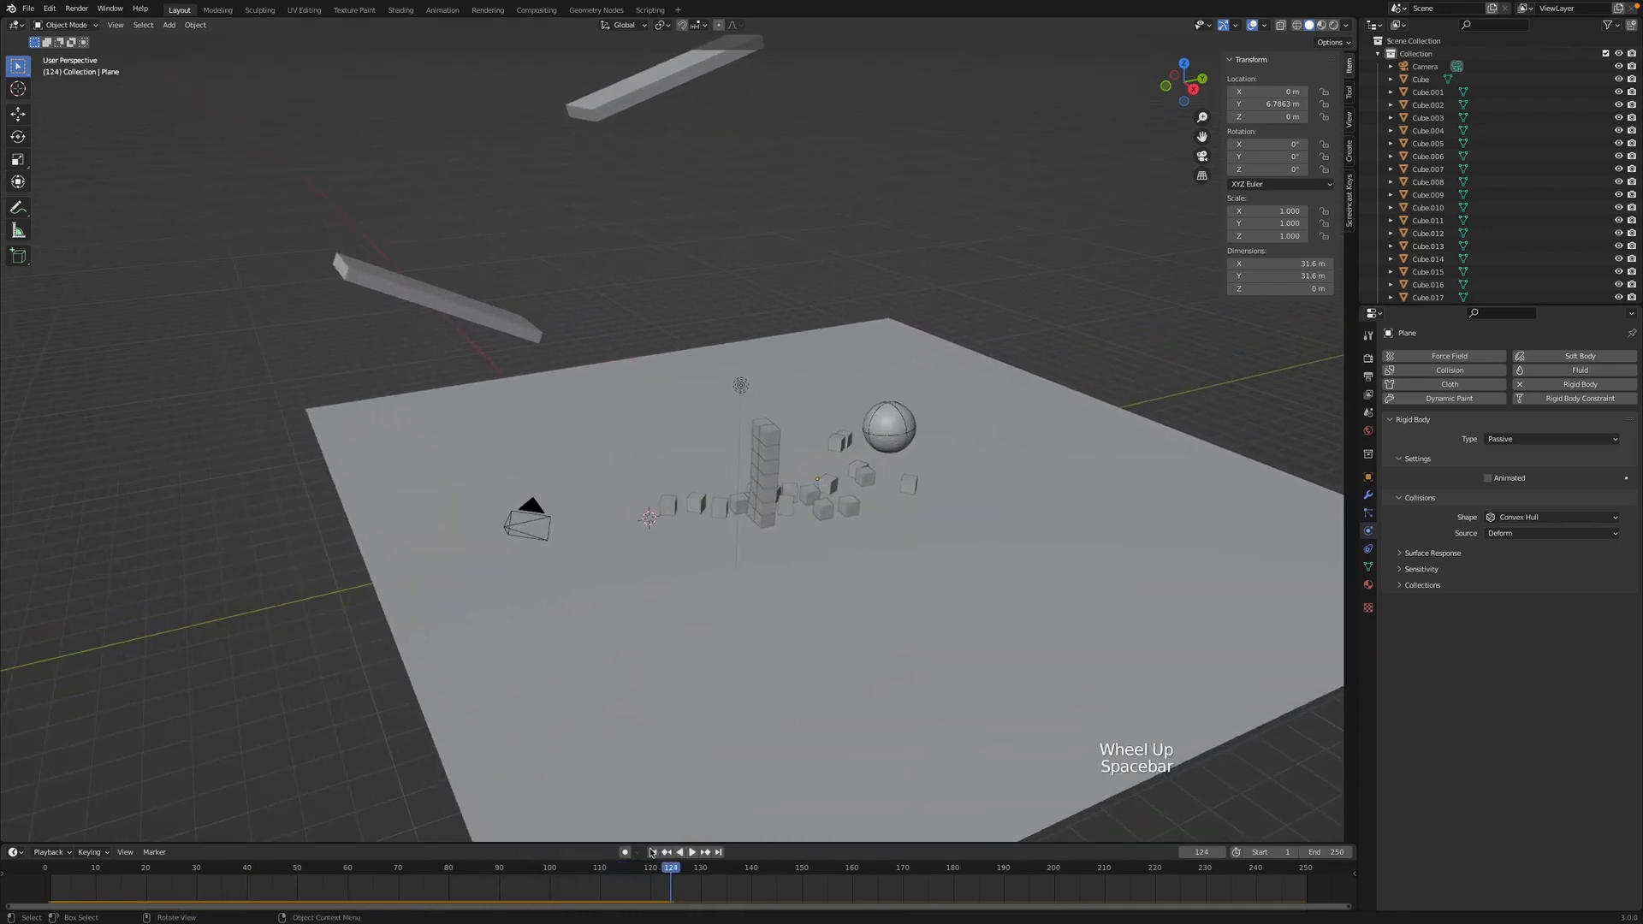
Step: Replay the simulation from the first frame and pause it at frame 47 with the ball on the lower ramp
{"action": "left_click", "coordinate": [653, 852]}
{"action": "key", "text": "space"}
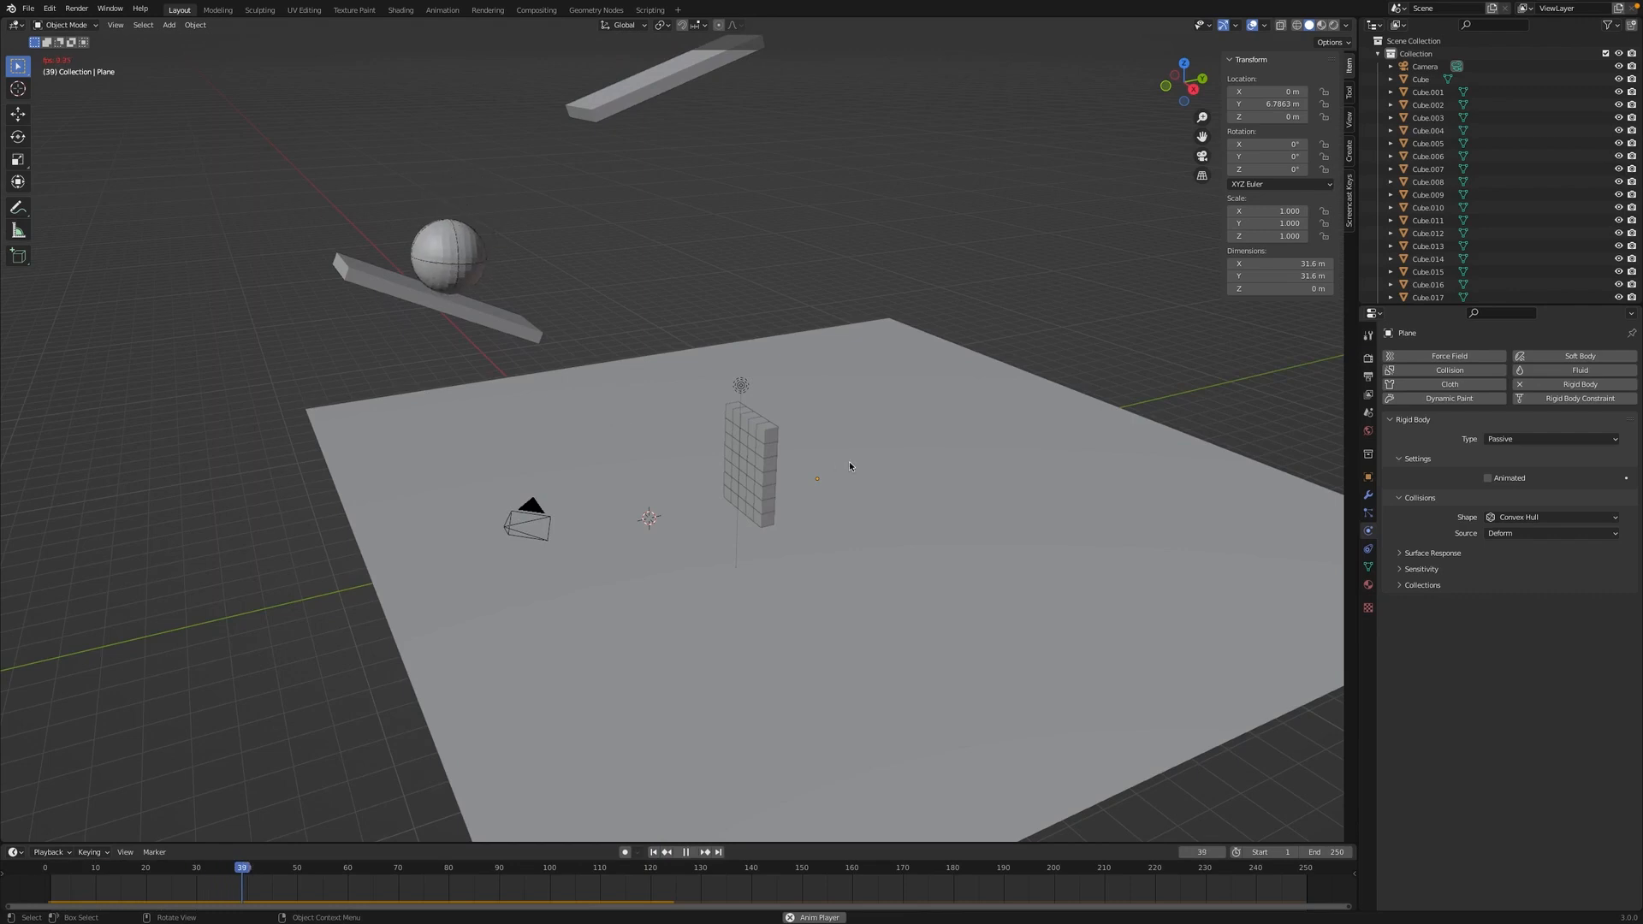
{"action": "key", "text": "space"}
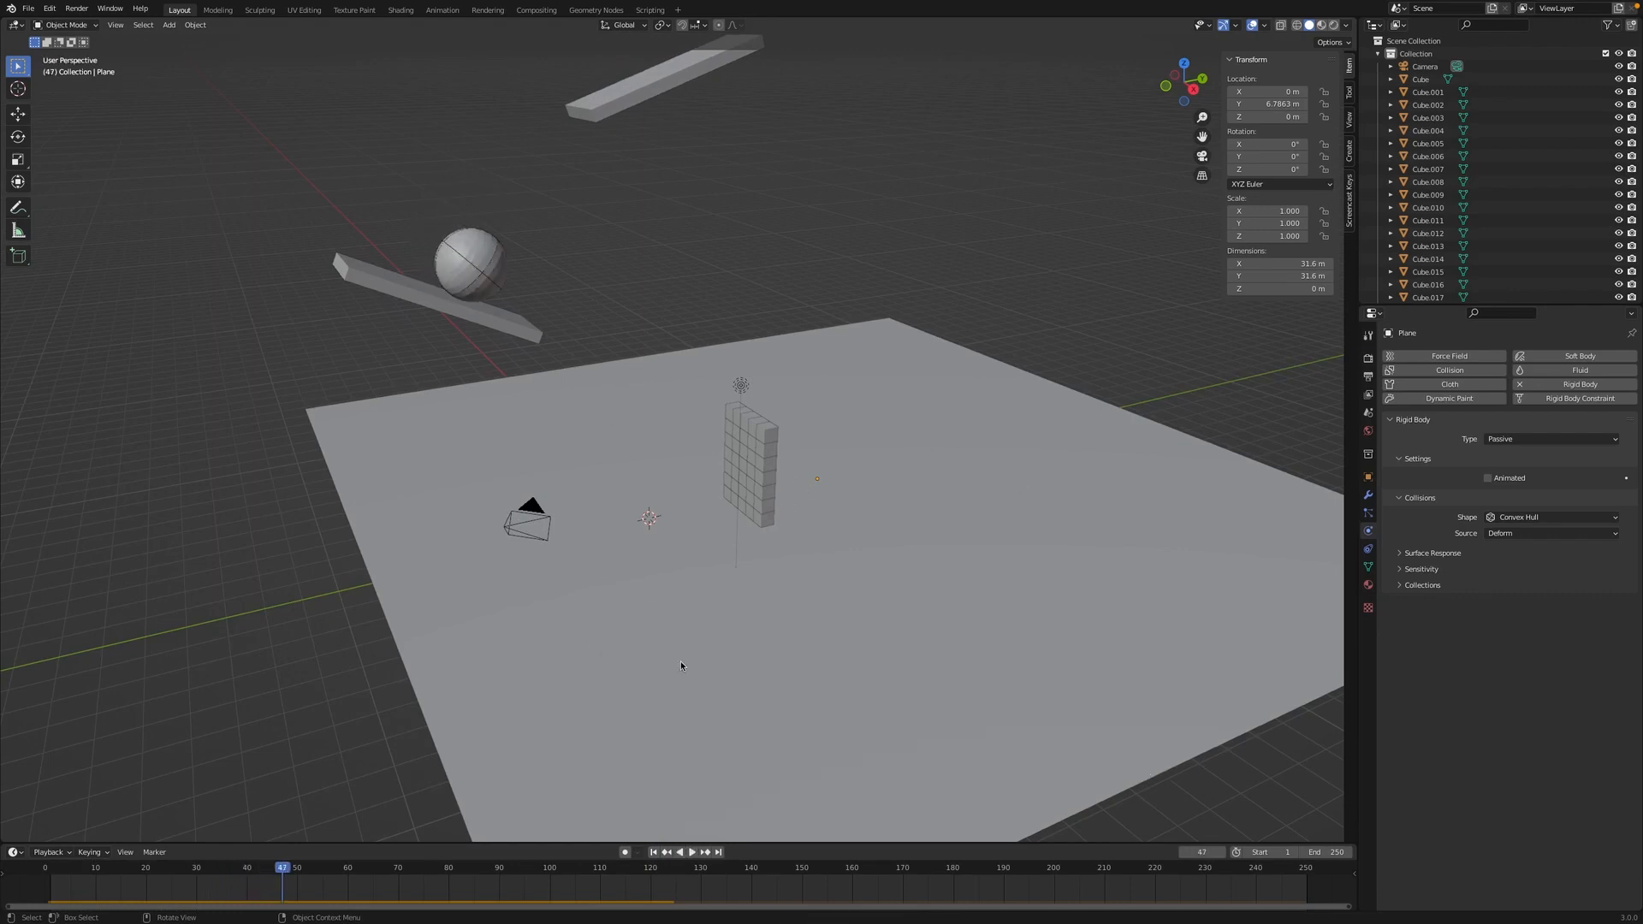
Step: Add a cylinder mesh at the 3D cursor and delete it again
{"action": "key", "text": "shift+a"}
{"action": "mouse_move", "coordinate": [676, 663]}
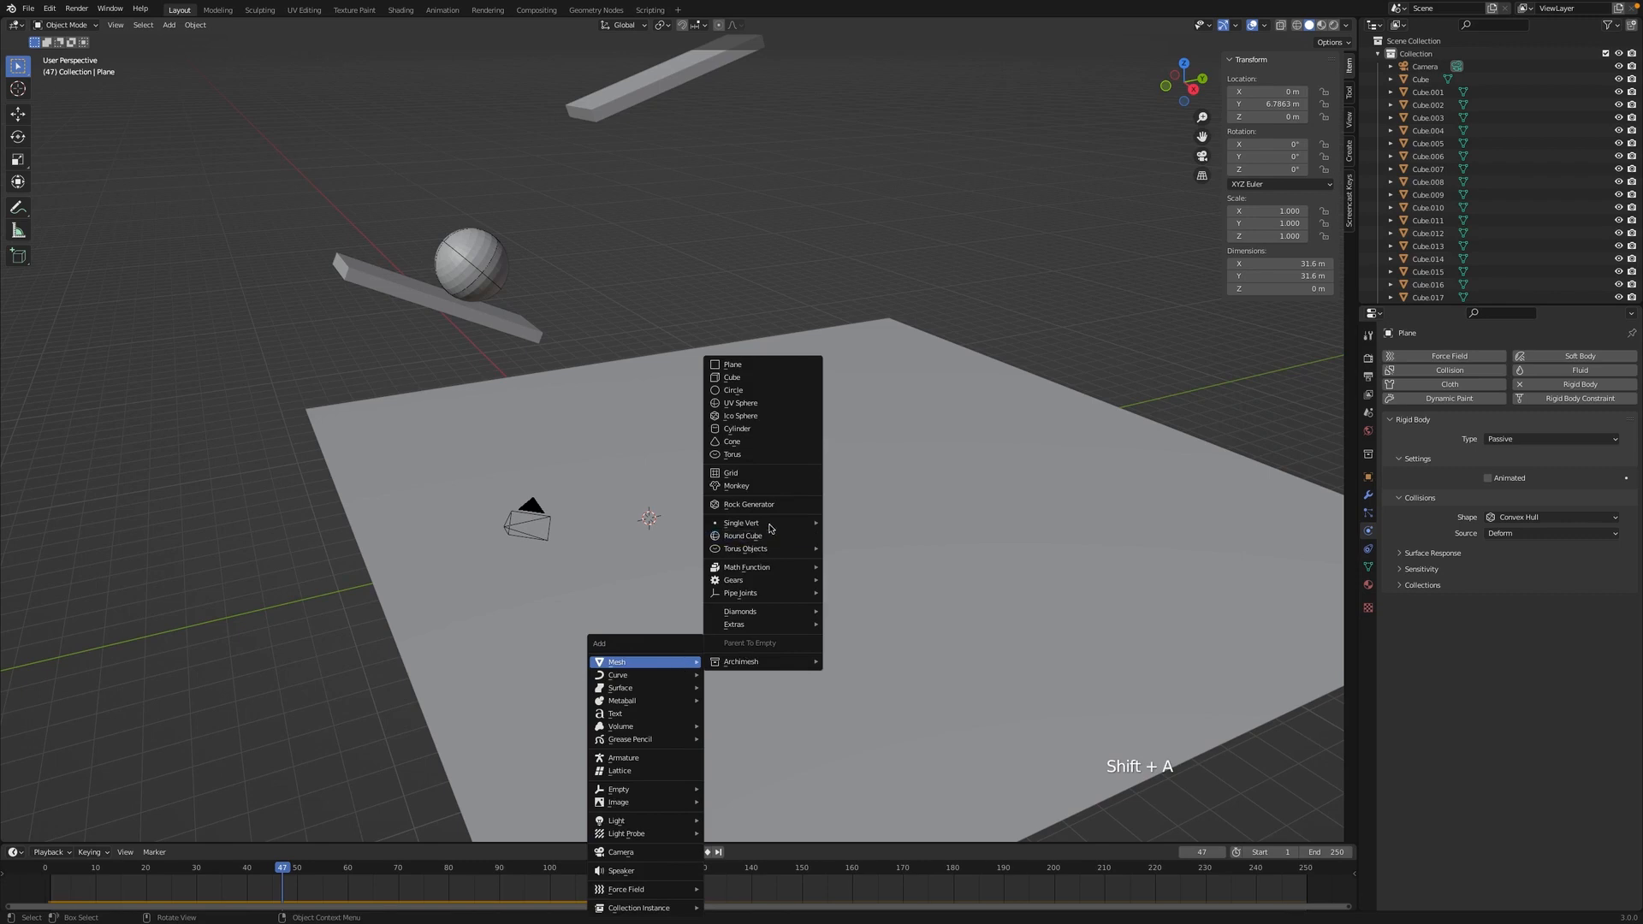
{"action": "left_click", "coordinate": [741, 430]}
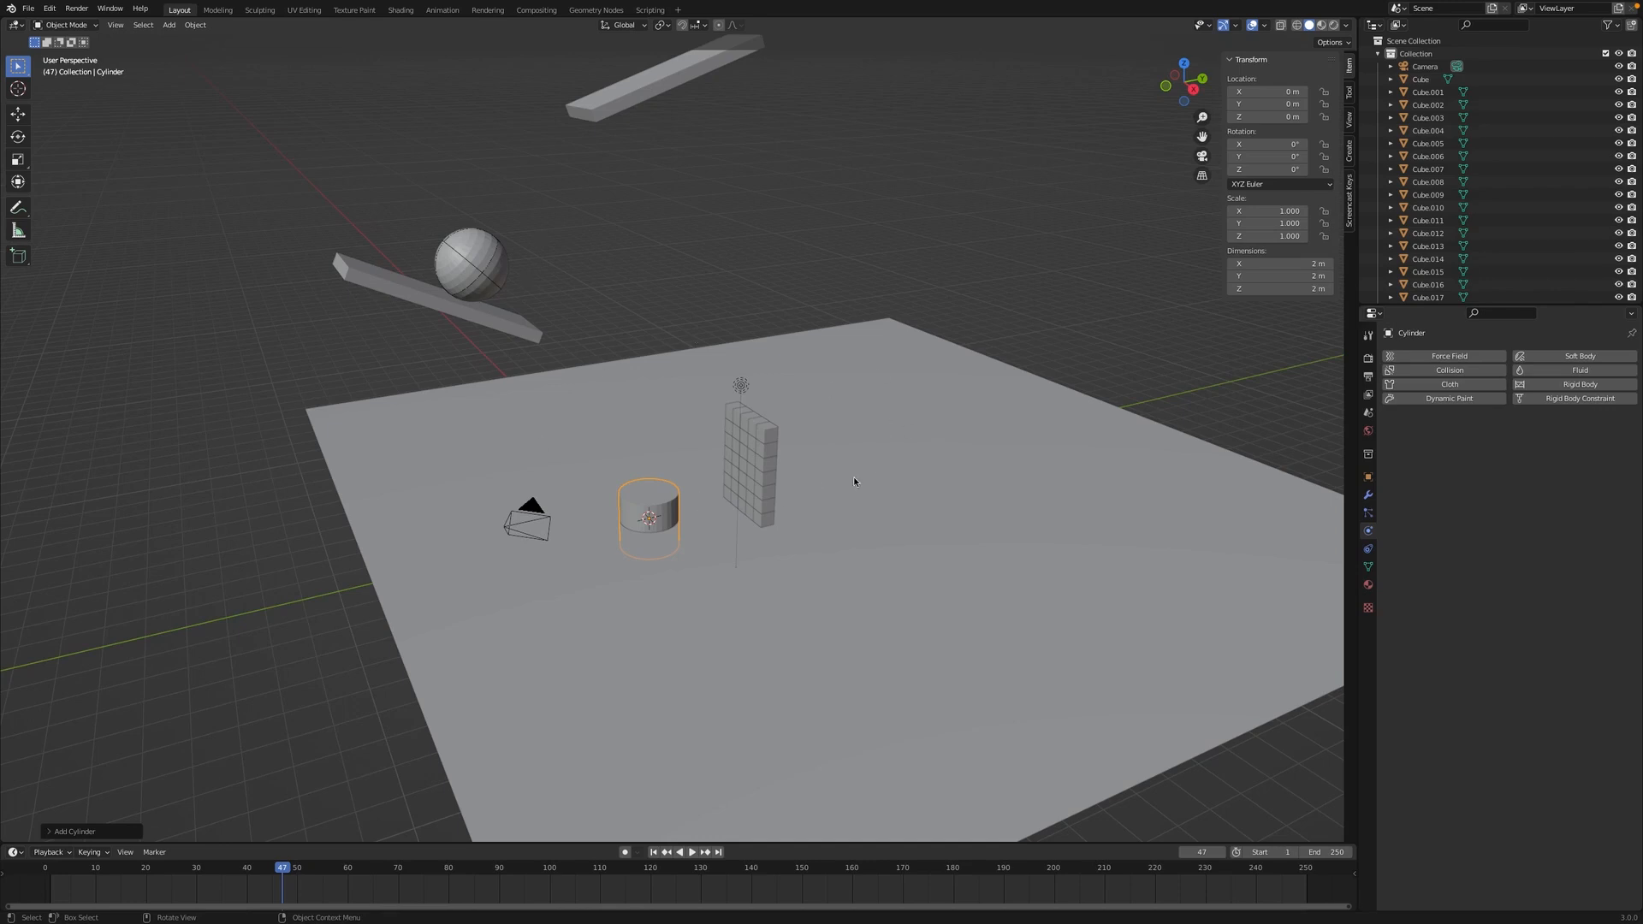
{"action": "key", "text": "x"}
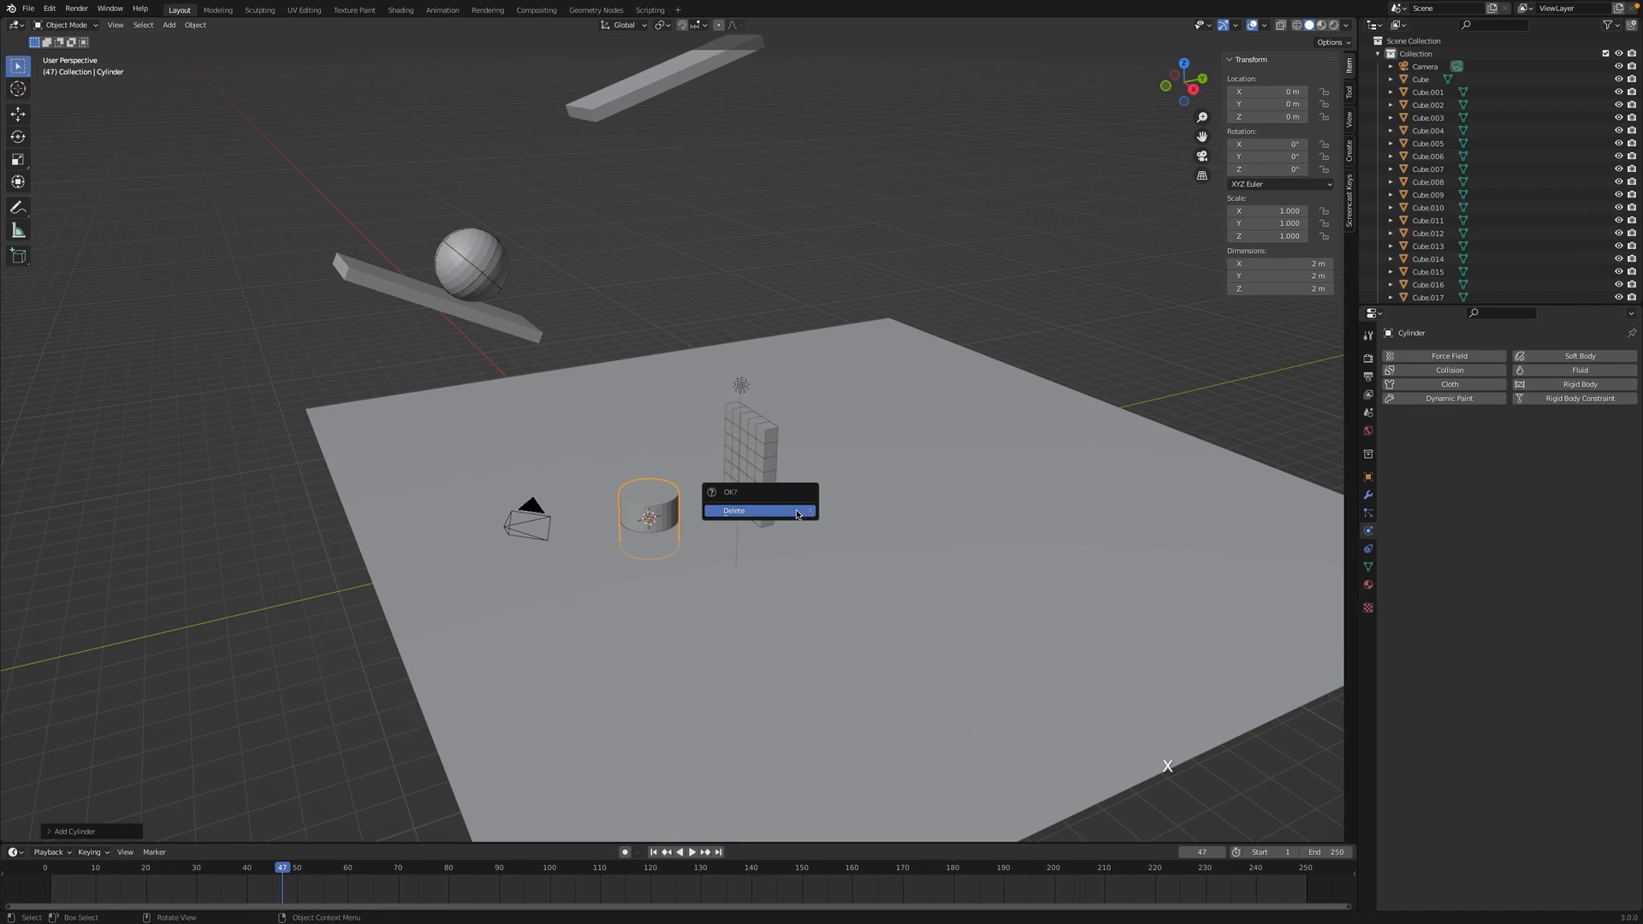
{"action": "left_click", "coordinate": [797, 511]}
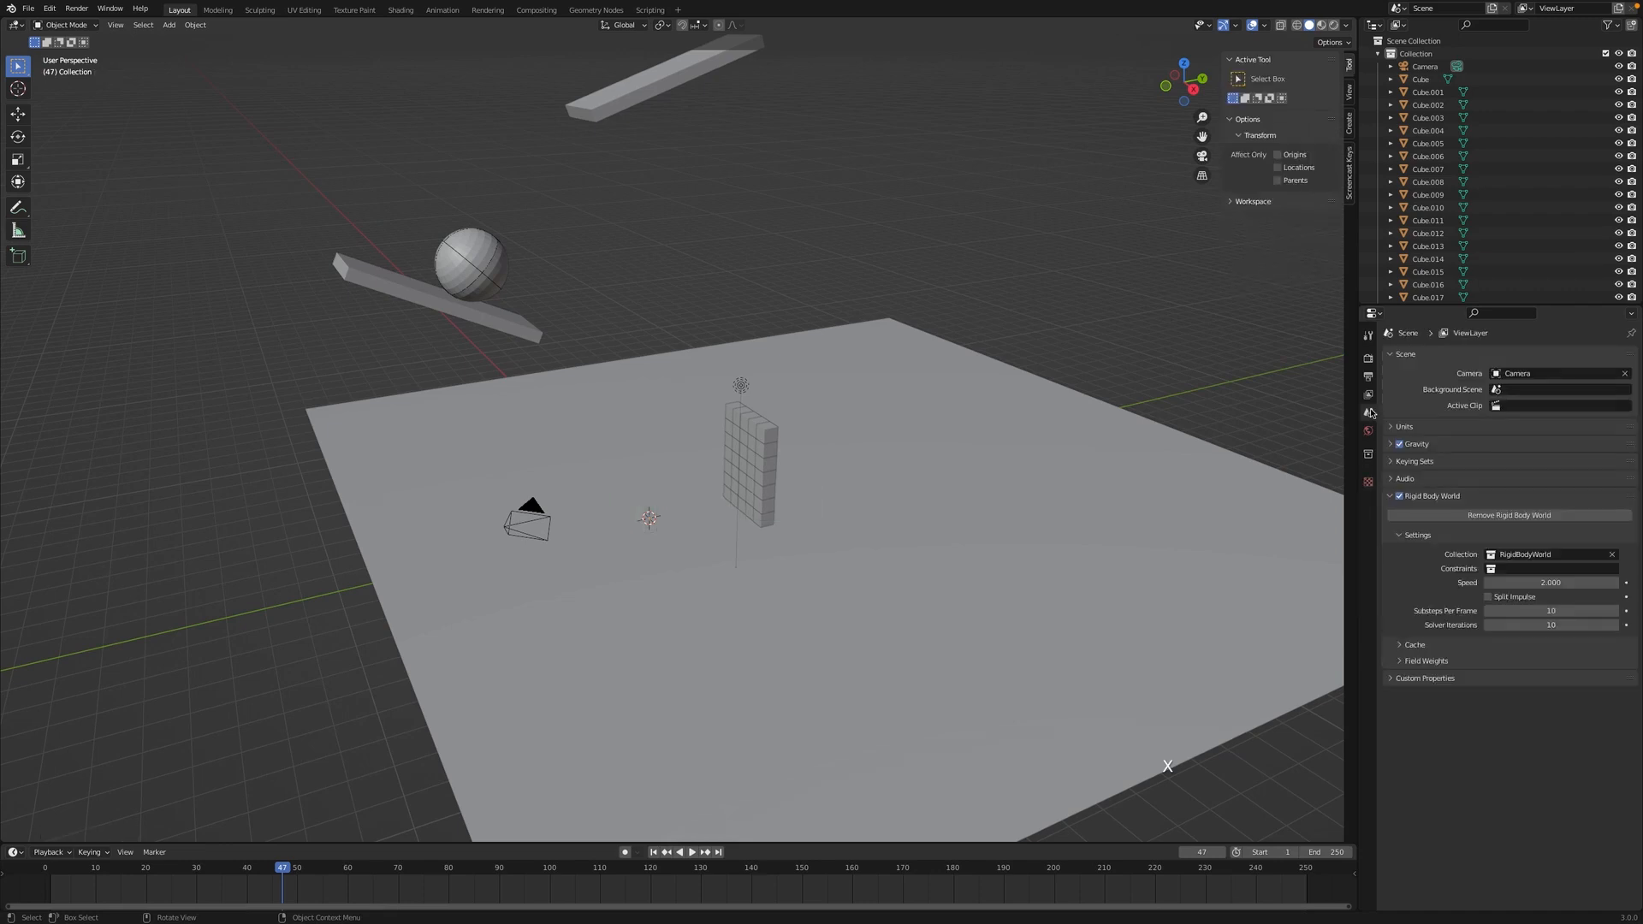
Step: Check the rigid body settings of the ball, a wall cube and the upper ramp, and rewind the animation to the first frame
{"action": "left_click", "coordinate": [462, 257]}
{"action": "left_click", "coordinate": [771, 446]}
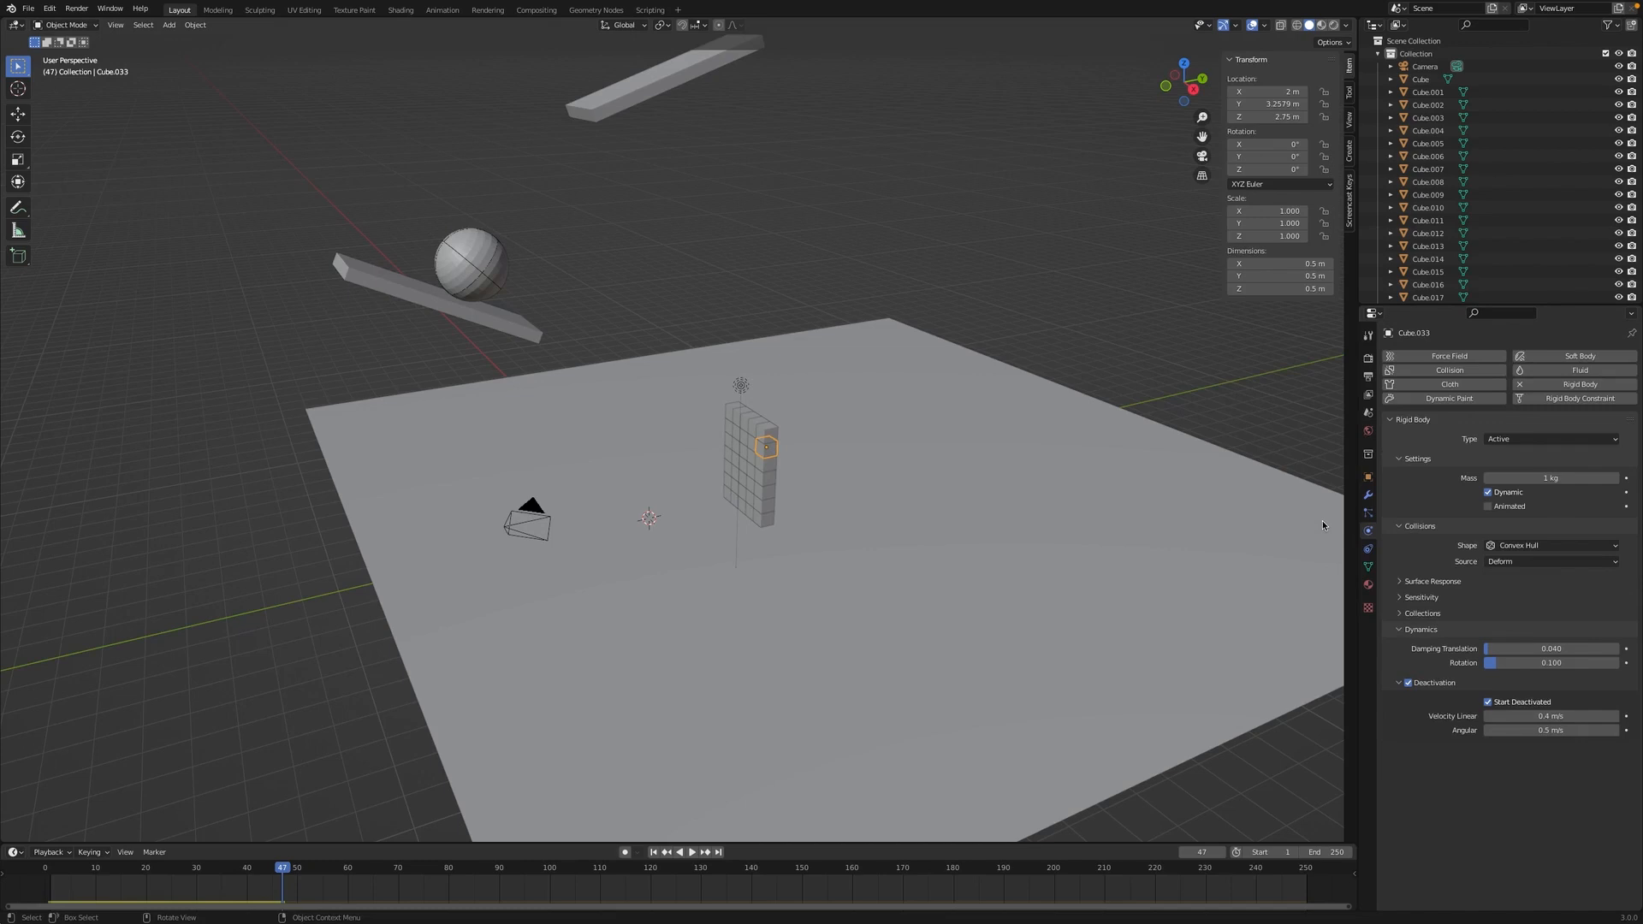
{"action": "left_click", "coordinate": [653, 852]}
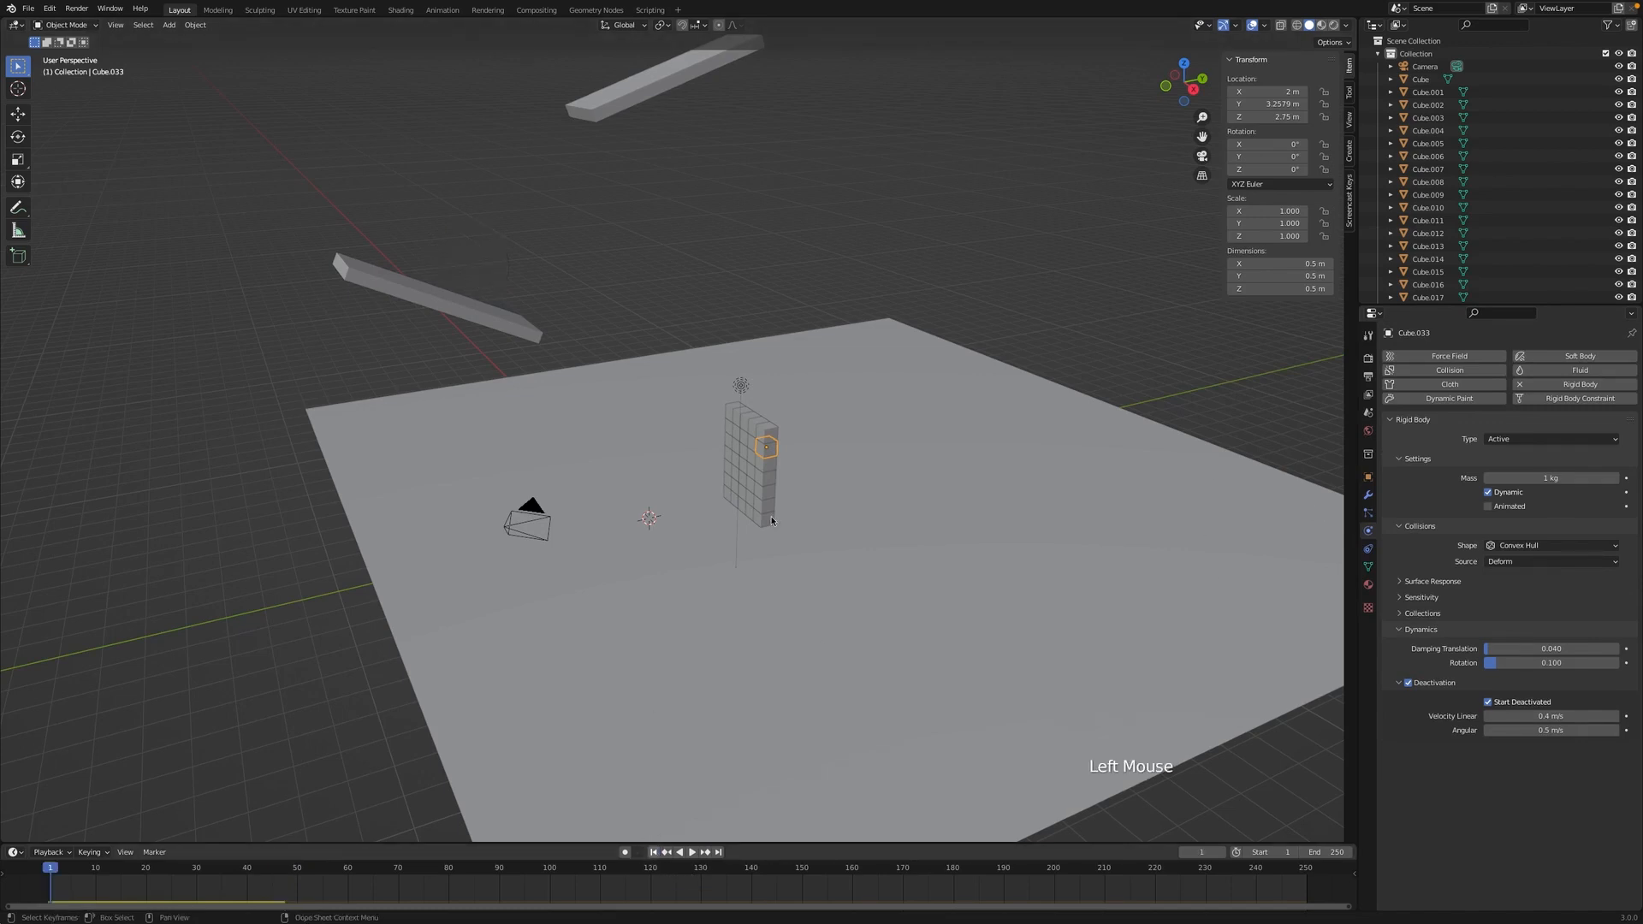
{"action": "left_click", "coordinate": [676, 76]}
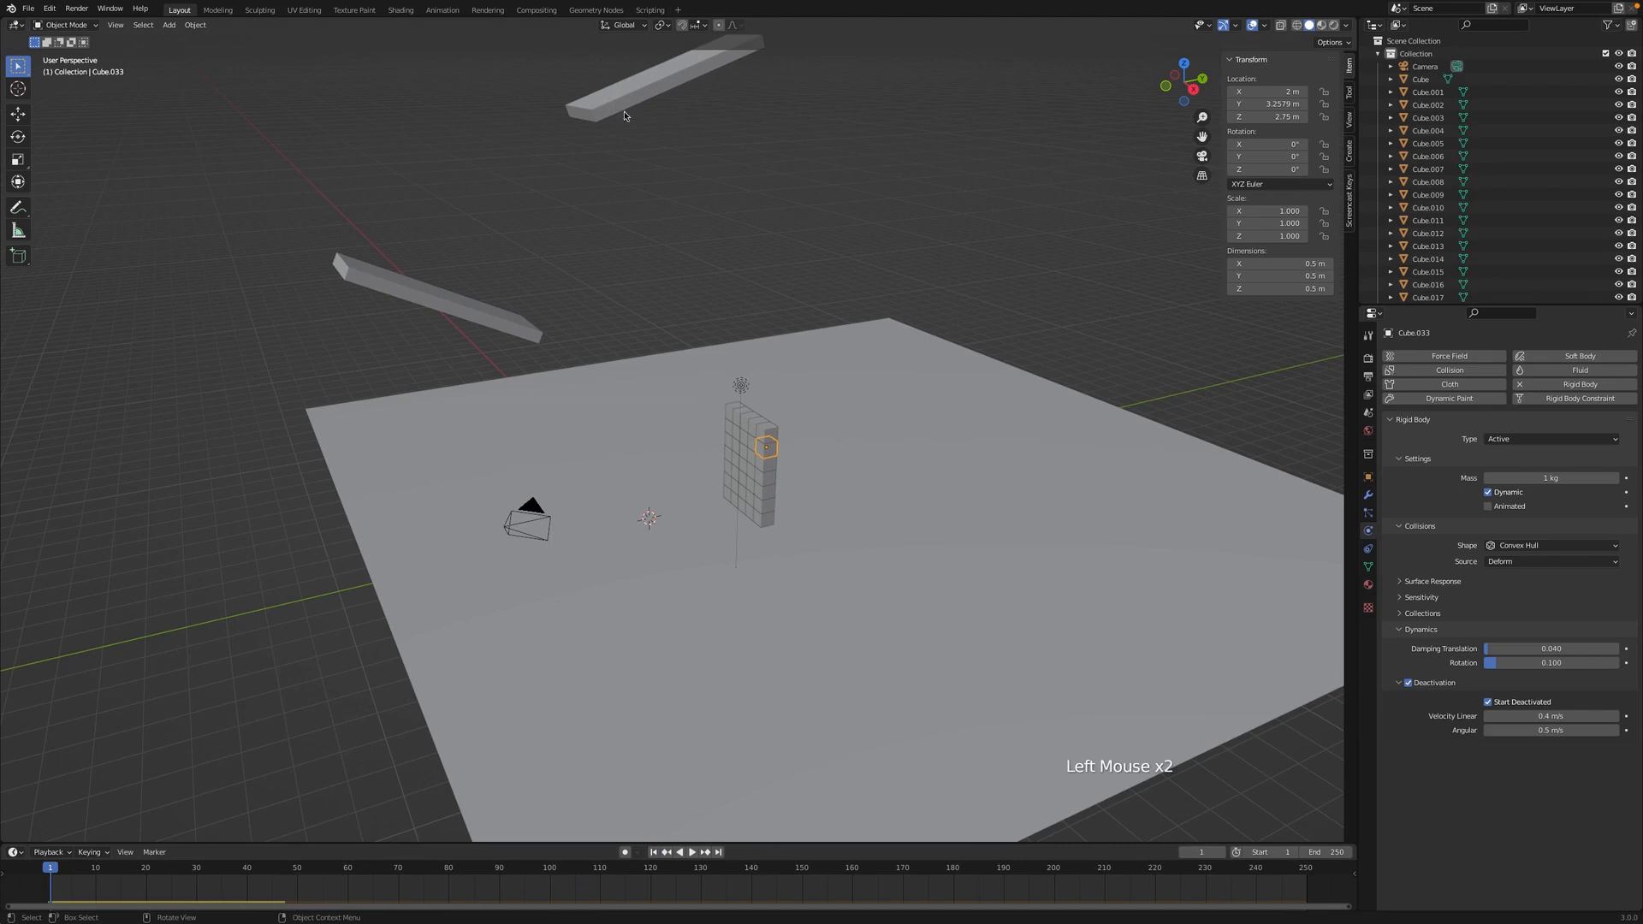
{"action": "left_click", "coordinate": [824, 190]}
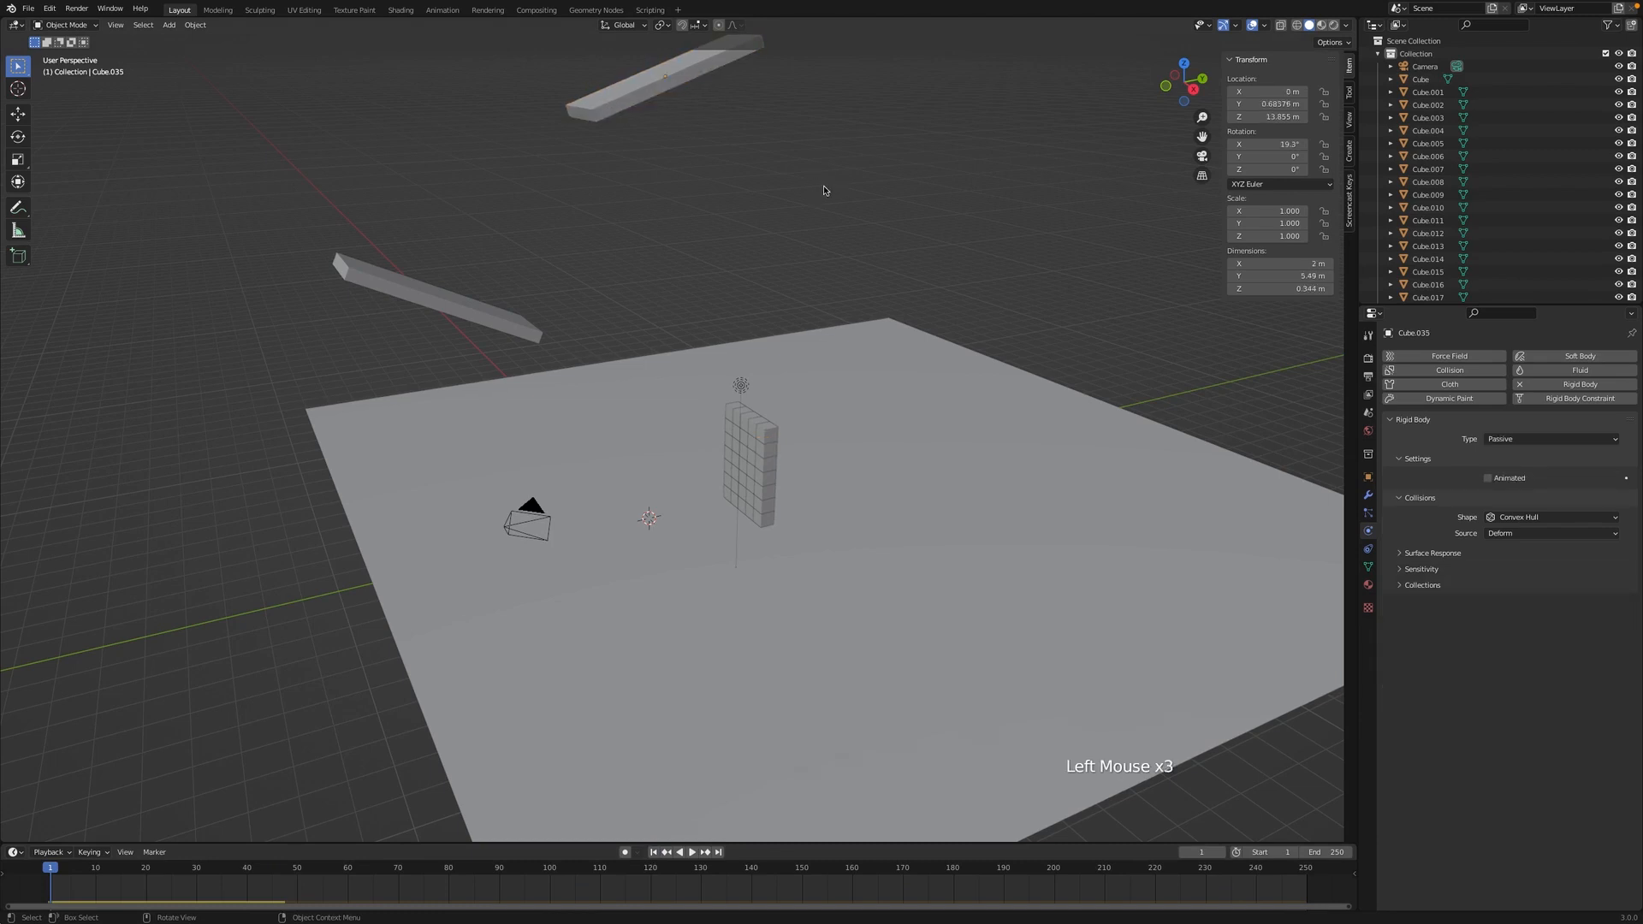